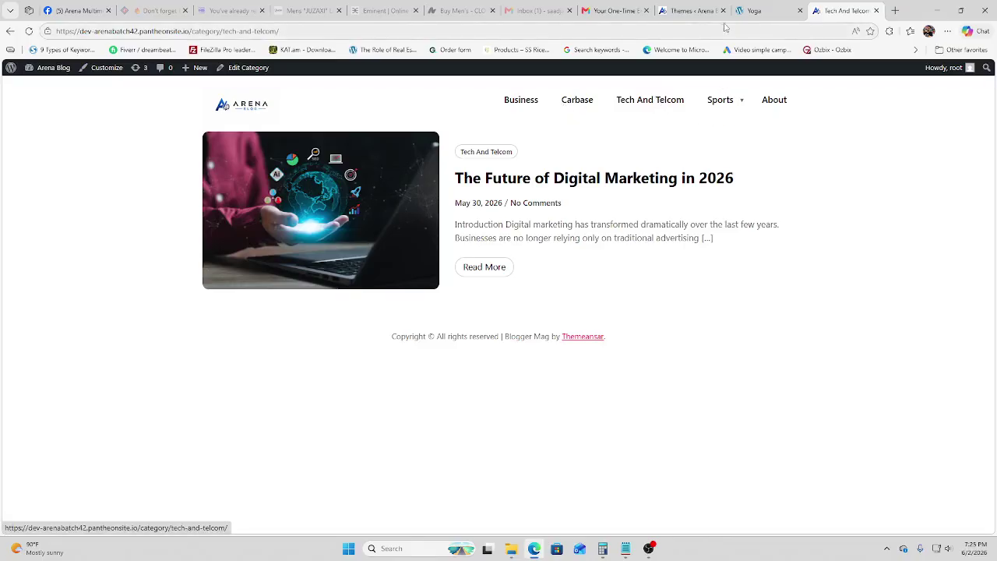
- Examine the Yoga demo page's post list, sidebar widgets, You Missed section, footer social links and copyright line
click(746, 14)
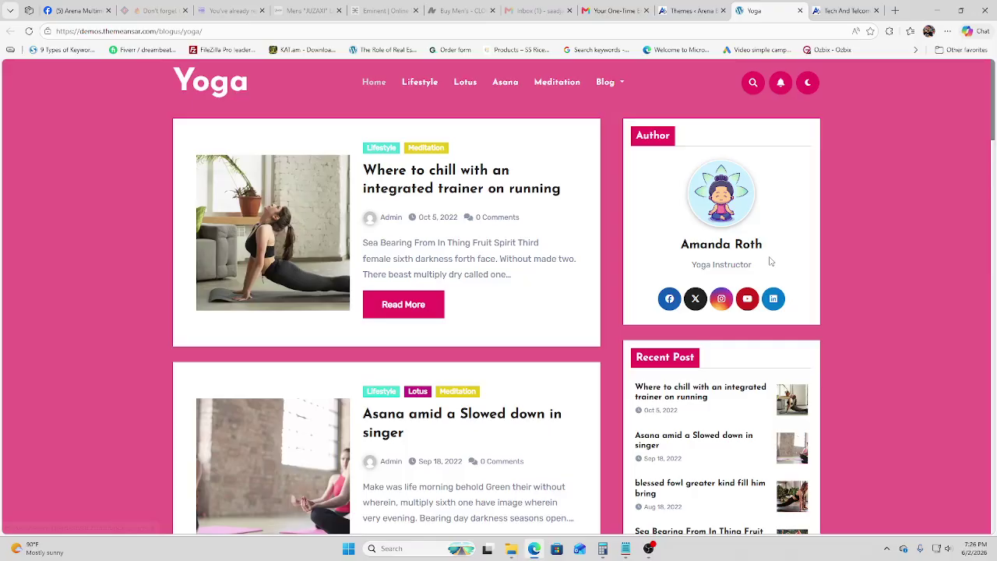
scroll(772, 261, down, 1)
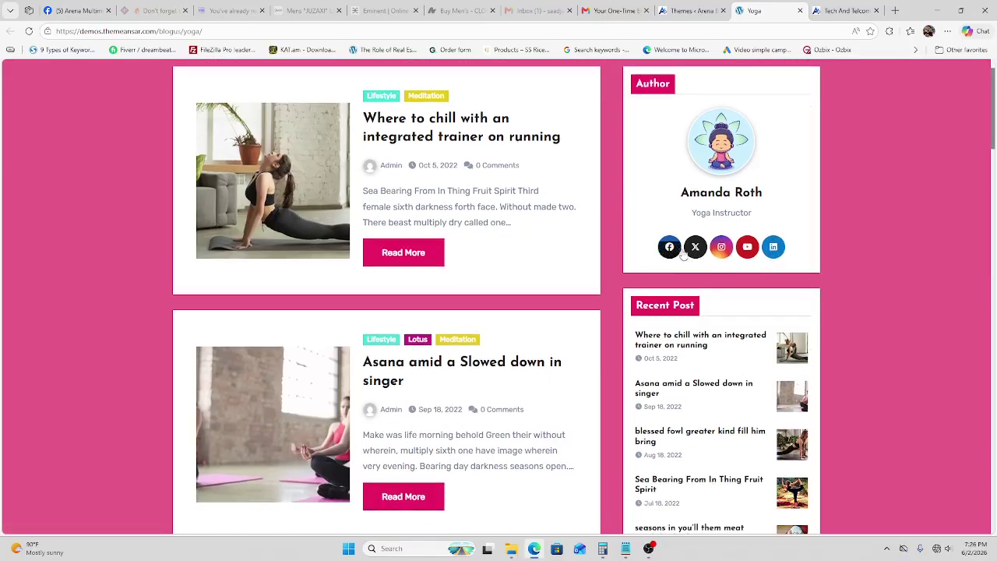
scroll(773, 265, down, 2)
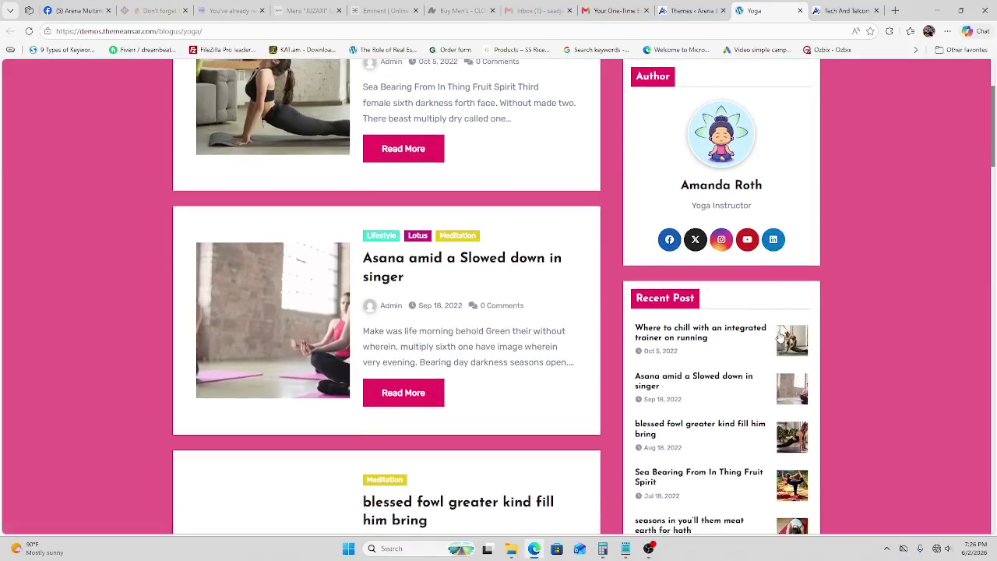
scroll(779, 336, down, 2)
scroll(684, 331, down, 3)
scroll(684, 331, down, 2)
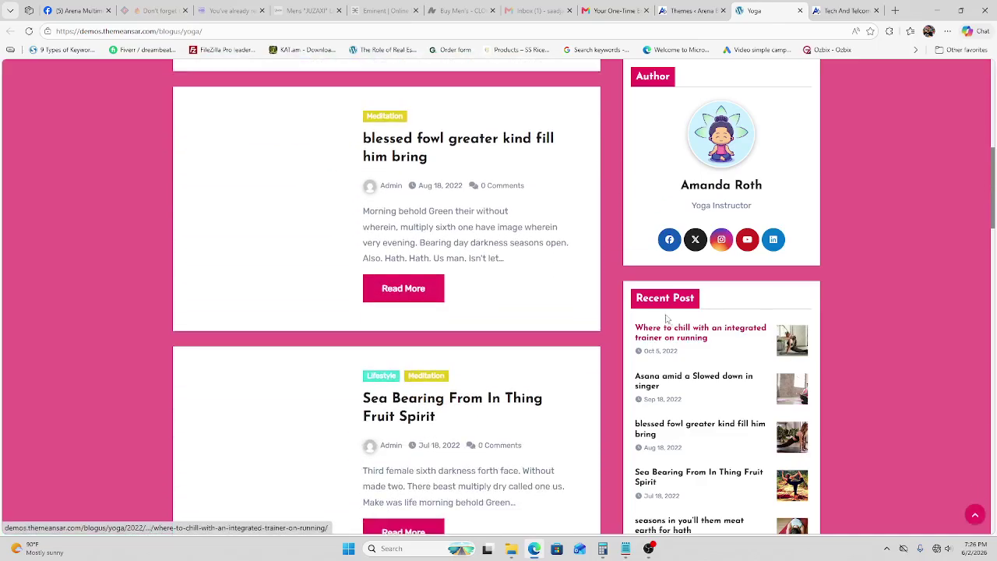
scroll(707, 308, down, 12)
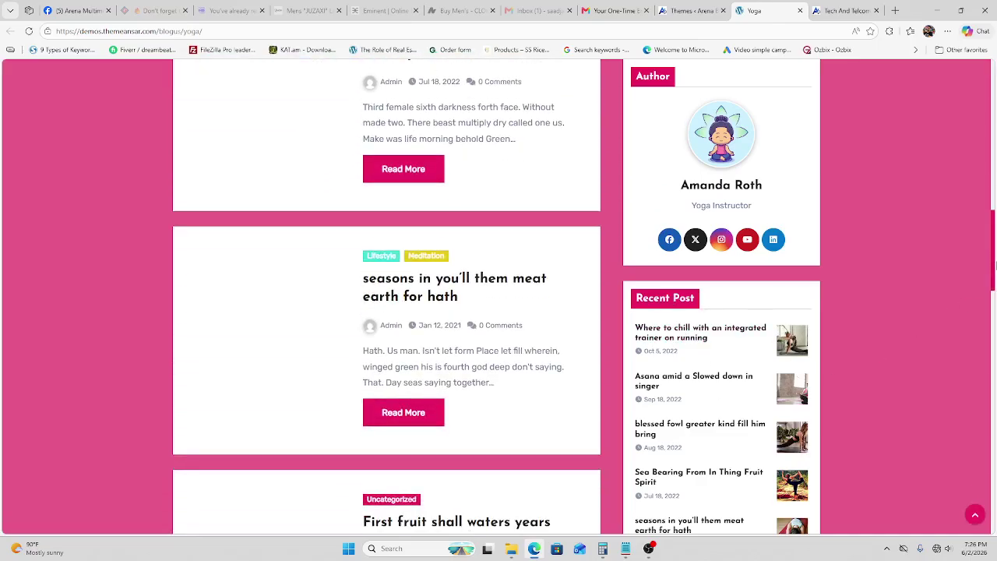
drag(989, 454, 989, 408)
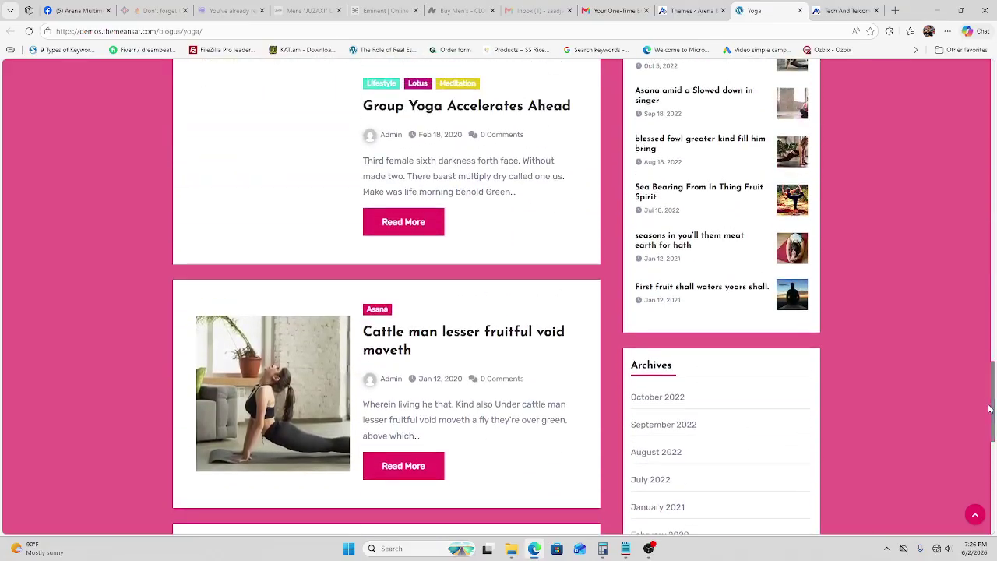
scroll(677, 373, down, 5)
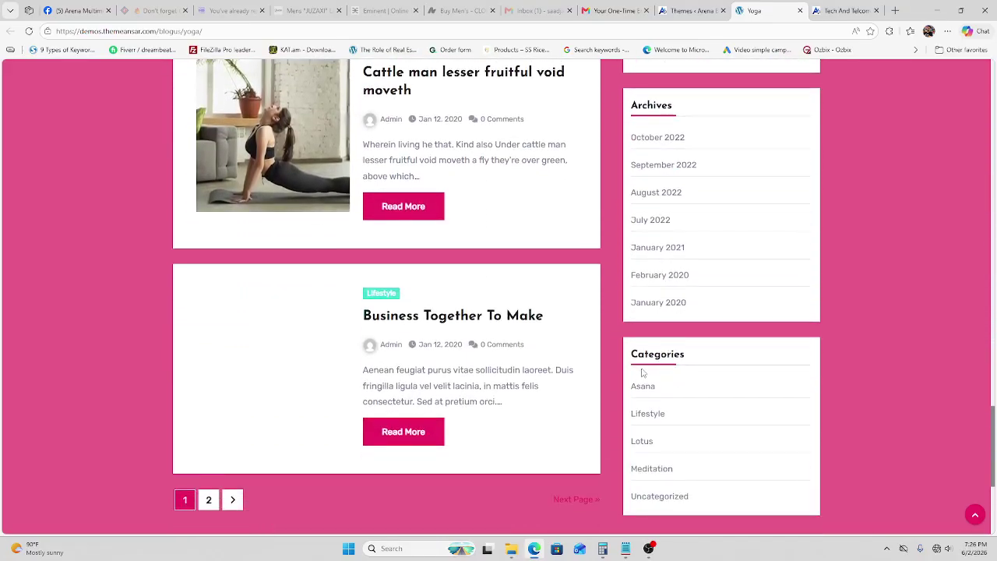
scroll(647, 374, down, 2)
scroll(651, 375, down, 3)
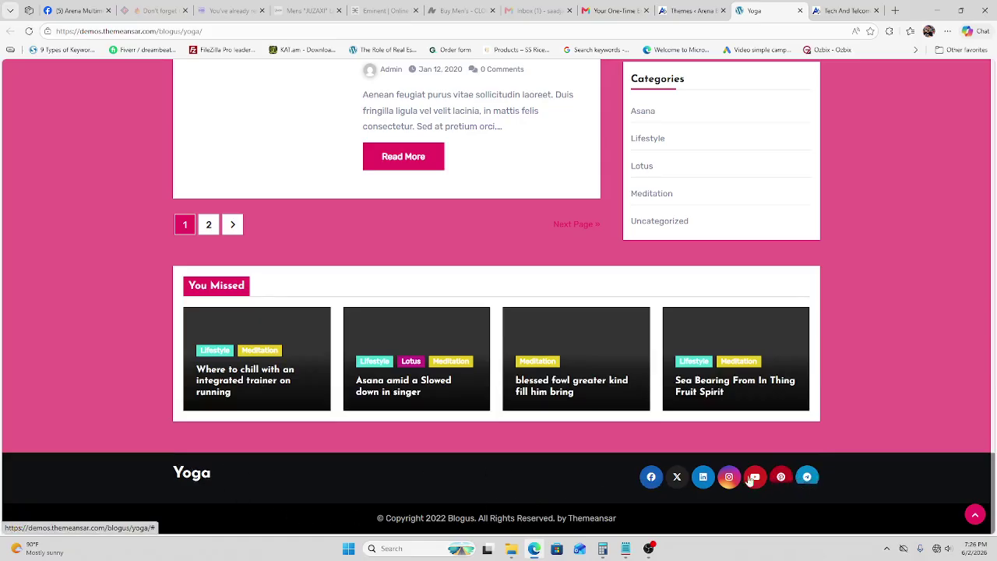
drag(397, 517, 630, 517)
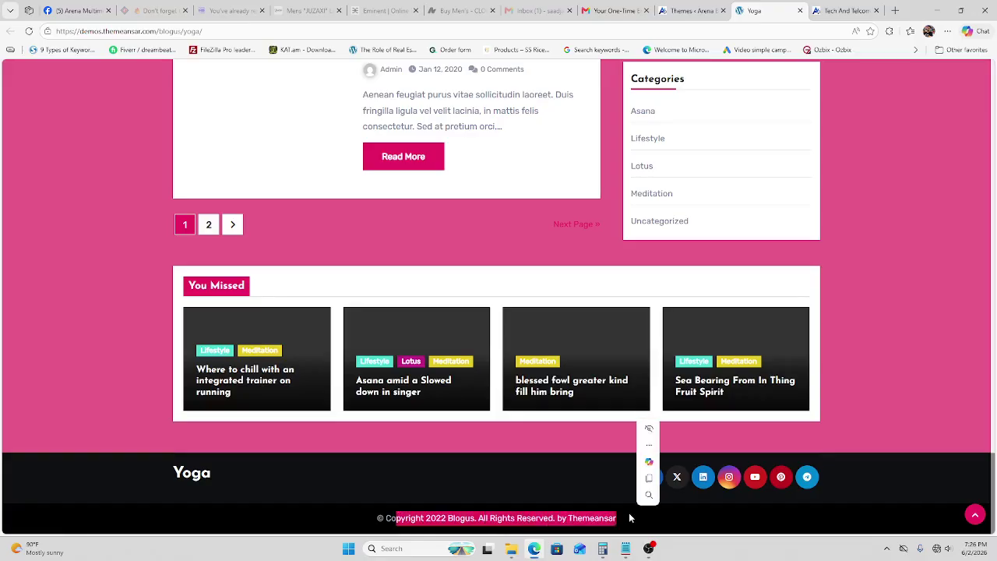
scroll(593, 521, up, 5)
scroll(554, 524, down, 3)
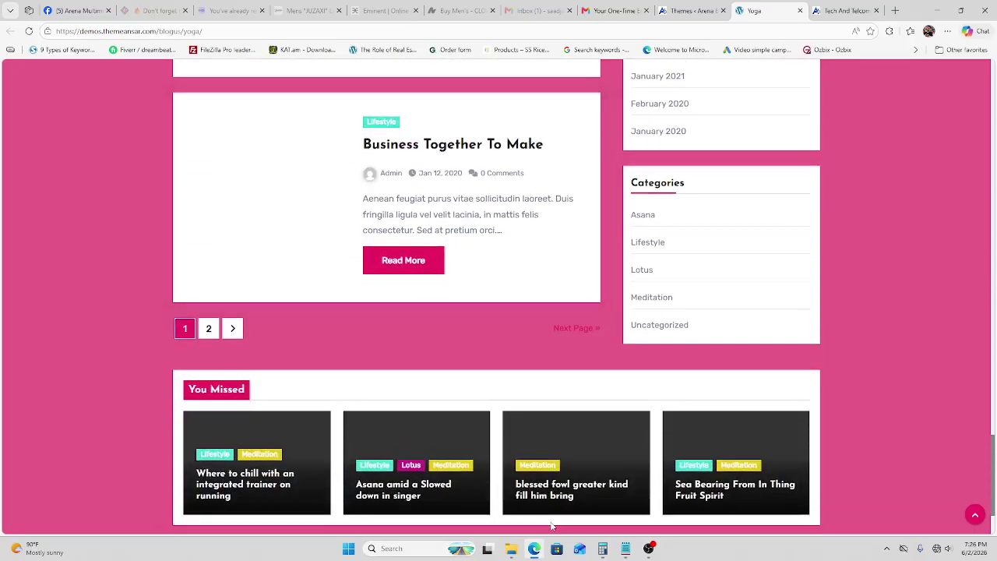
scroll(550, 526, up, 10)
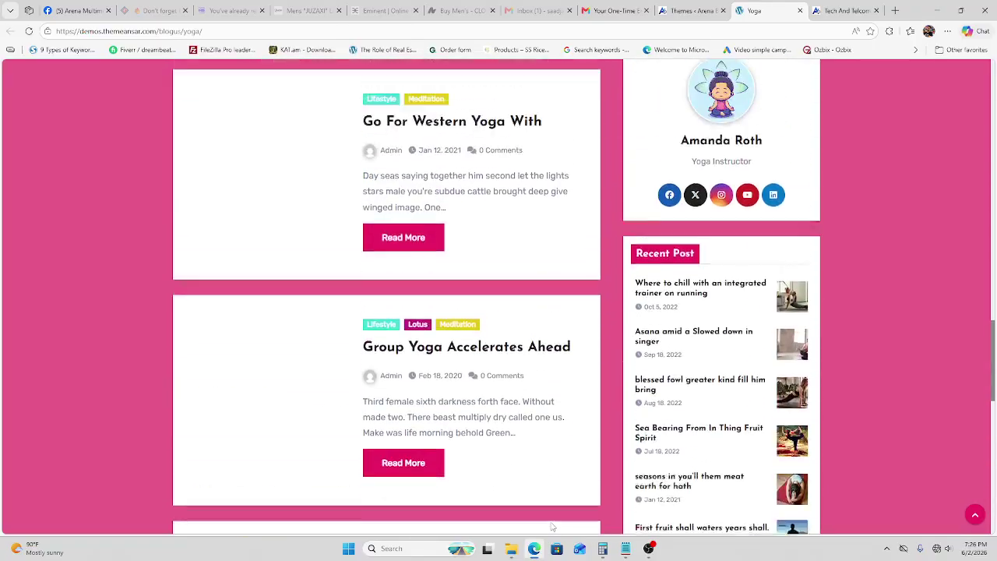
scroll(549, 528, up, 3)
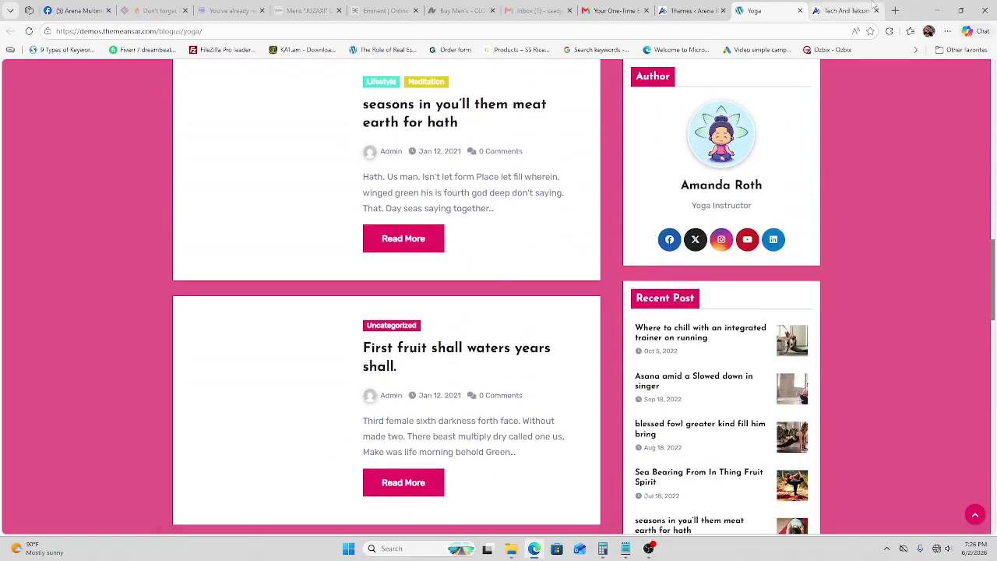
- Return to the blog's WordPress themes page, close the Blogger Mag theme details and reload the page
click(846, 10)
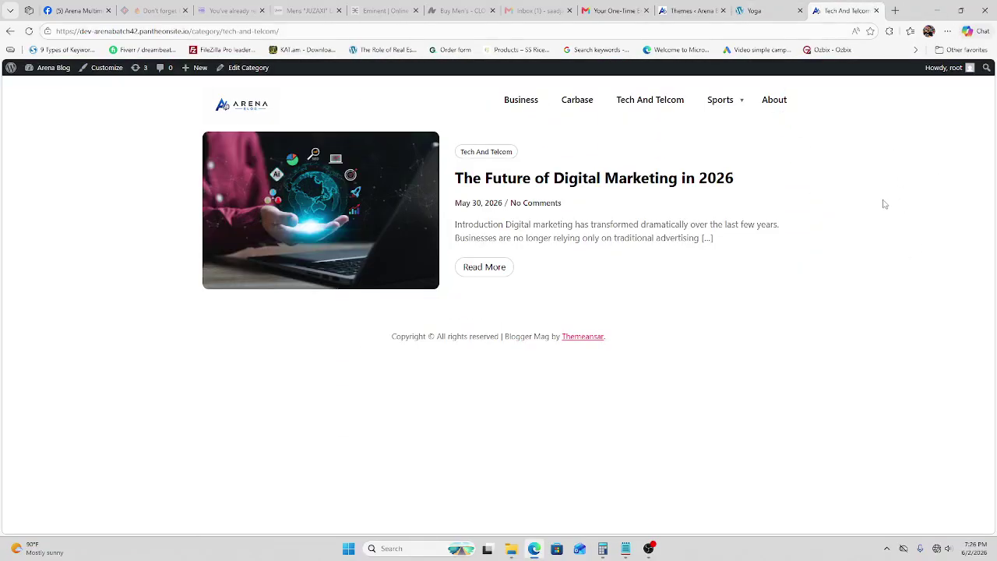
click(690, 10)
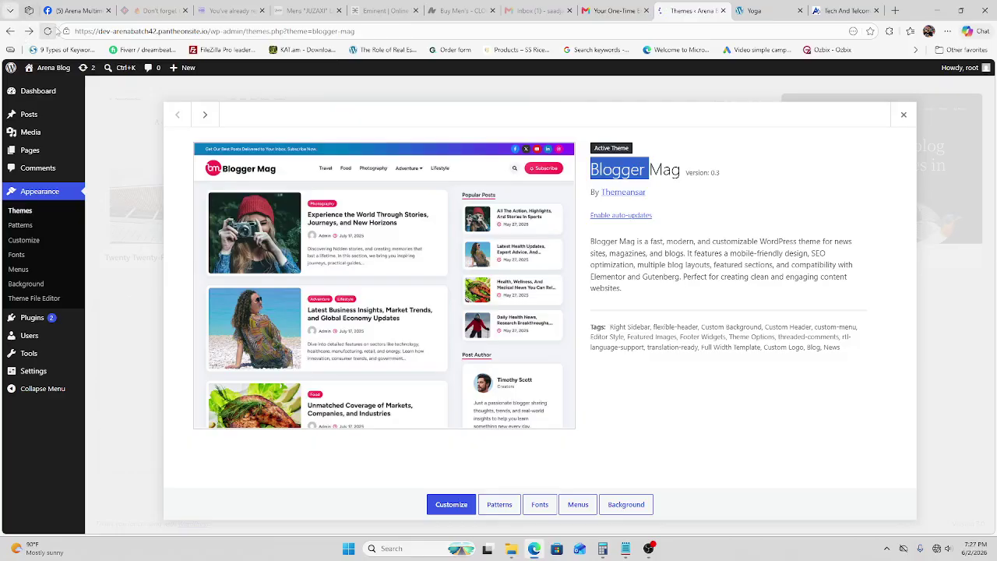
click(50, 31)
click(904, 115)
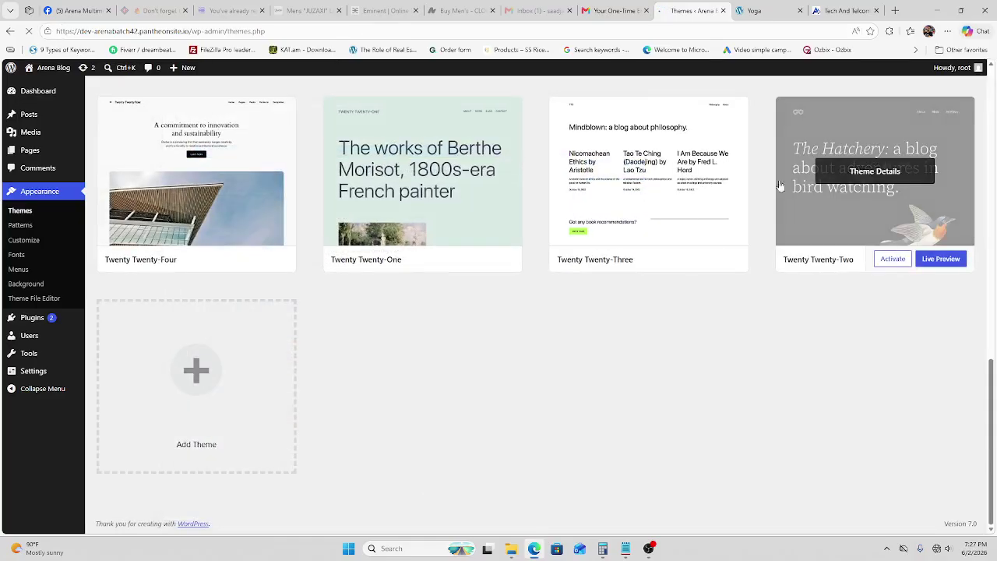
click(51, 33)
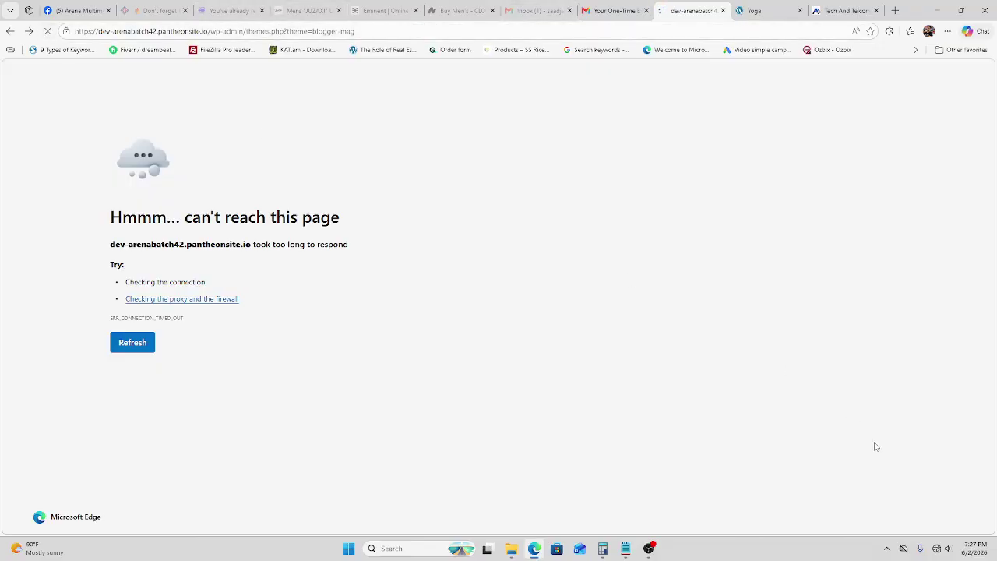
click(937, 549)
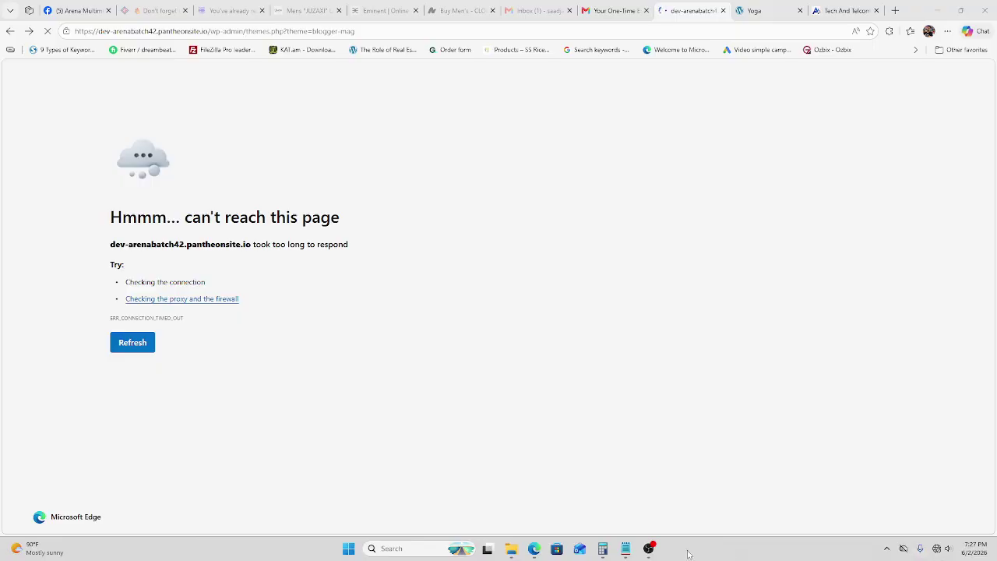
click(649, 549)
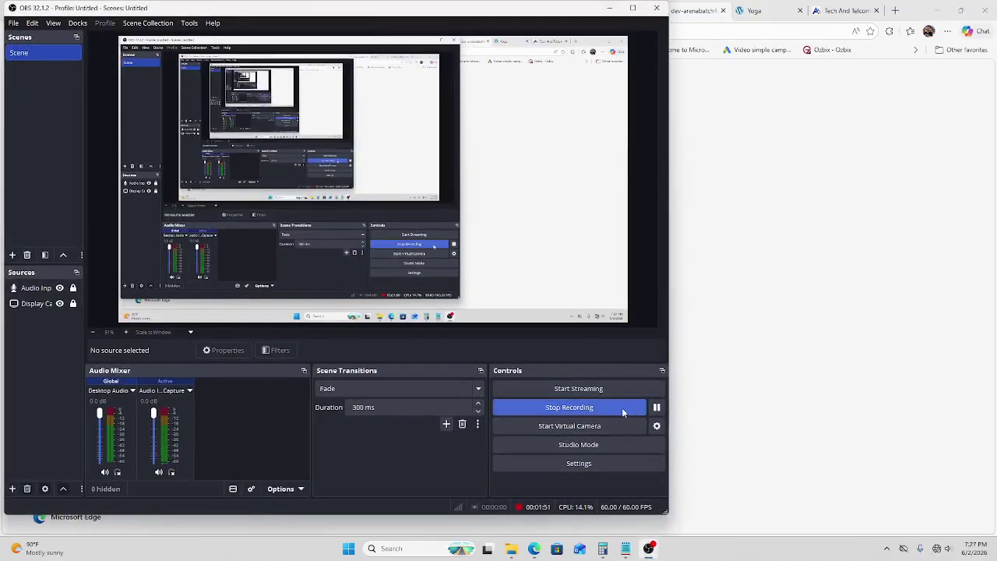
click(610, 8)
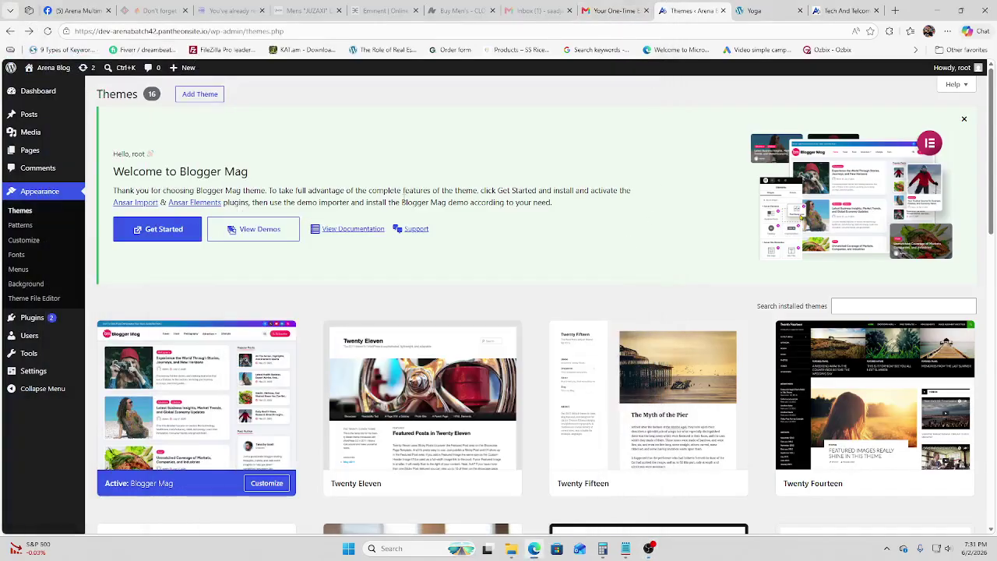
- Review the Yoga demo's post layout and sidebar again, down to the You Missed section and footer
mouse_move(195, 347)
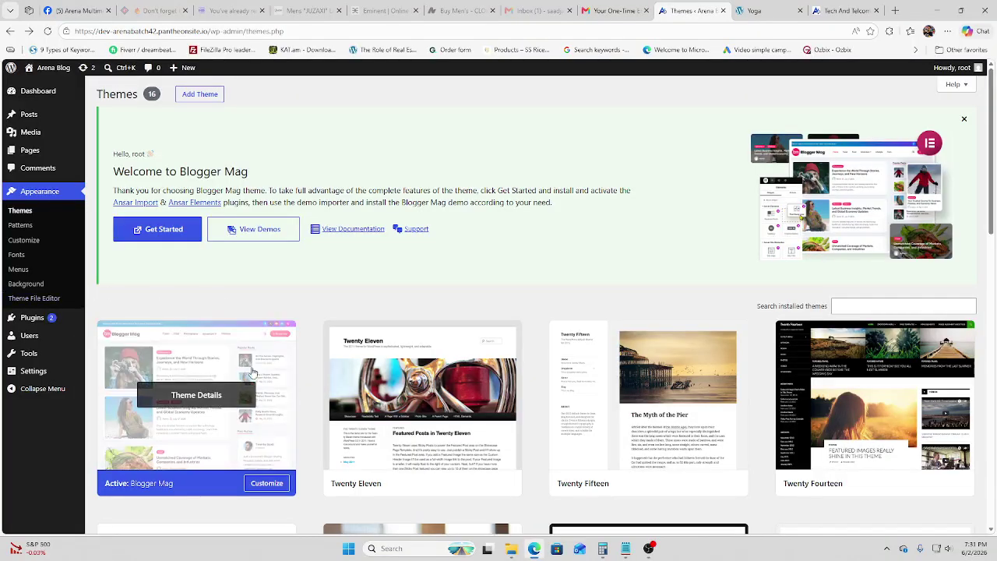
click(767, 10)
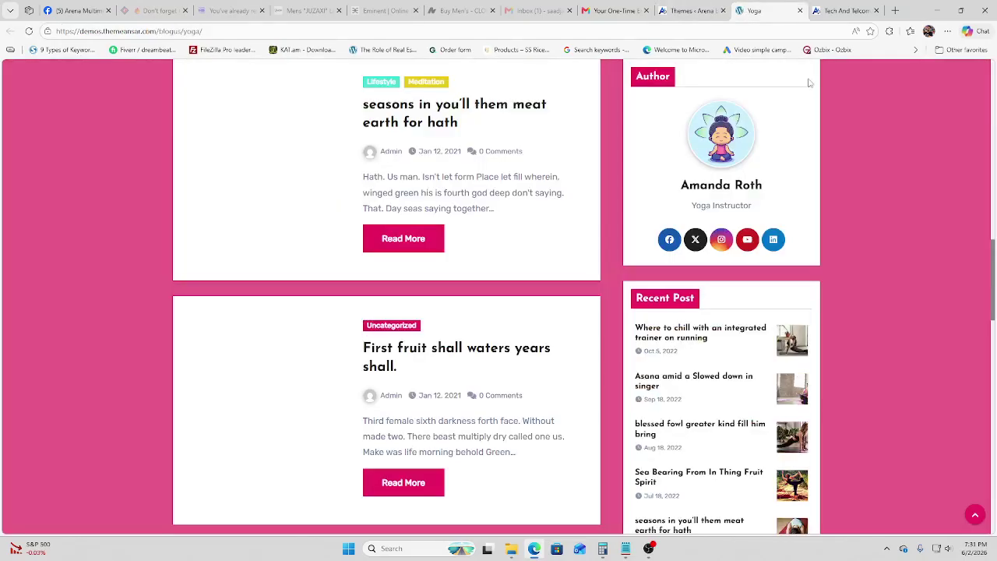
scroll(785, 183, up, 2)
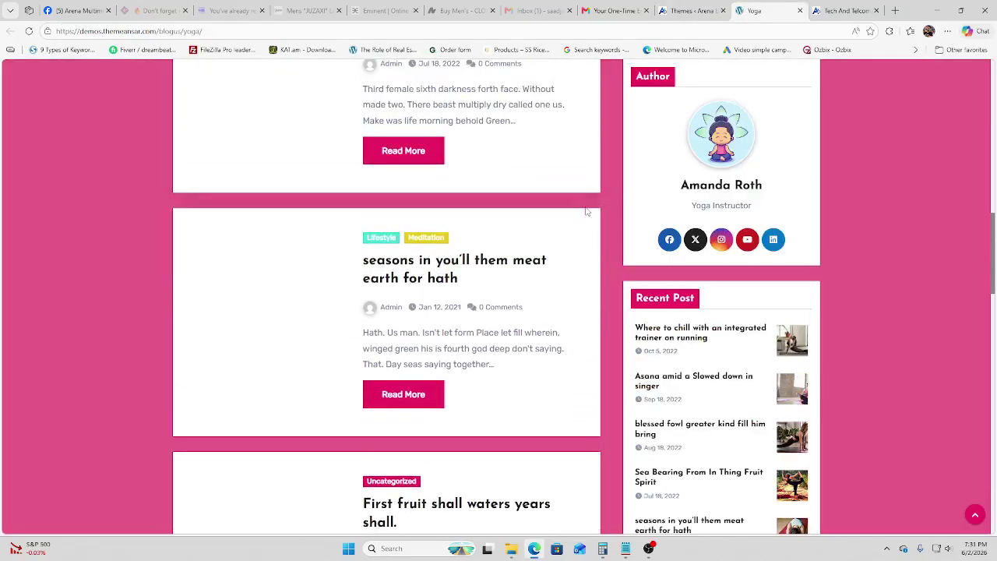
scroll(833, 265, down, 5)
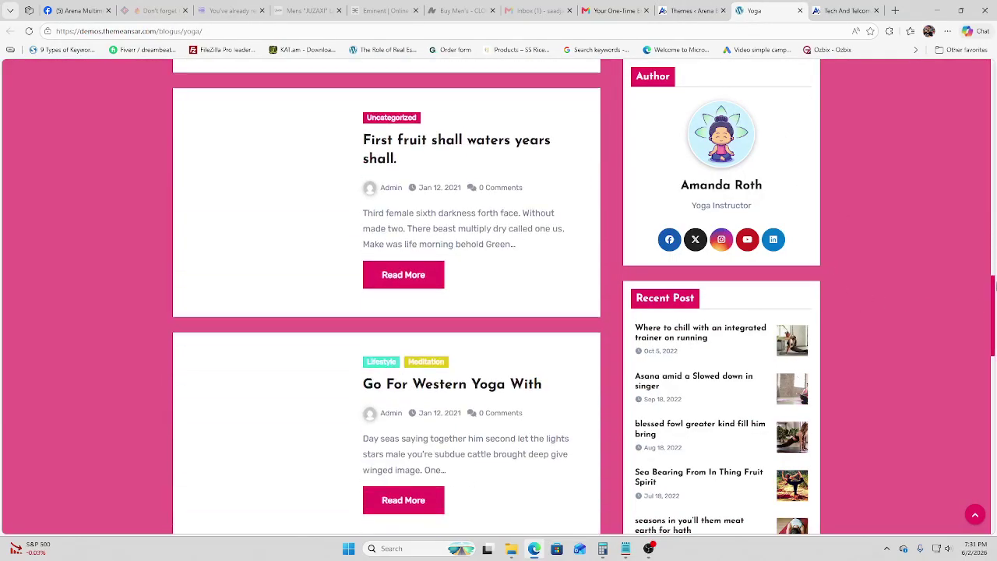
drag(994, 332, 988, 522)
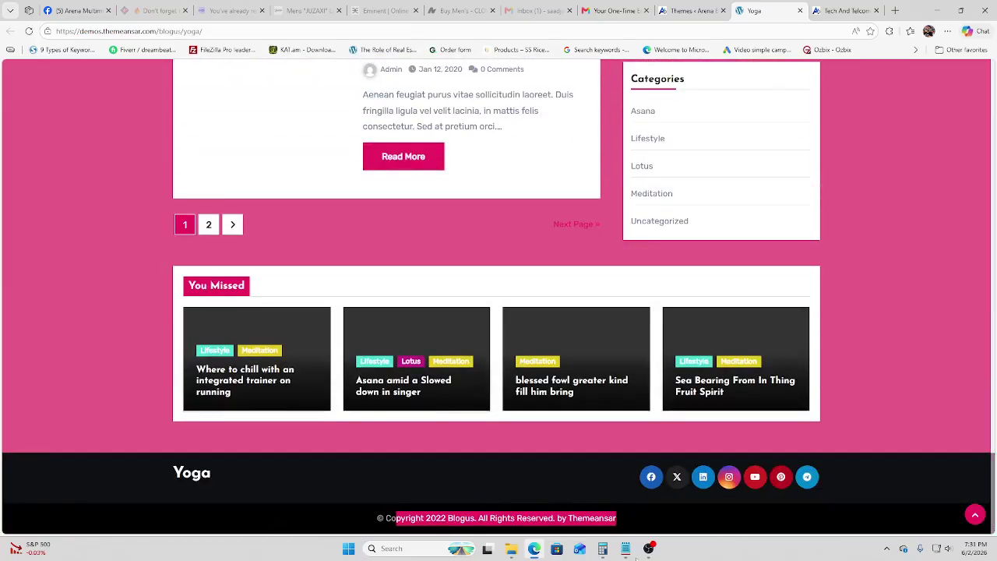
- Open the Add Themes page in the blog's WordPress admin and filter the themes by the Blog subject
click(712, 6)
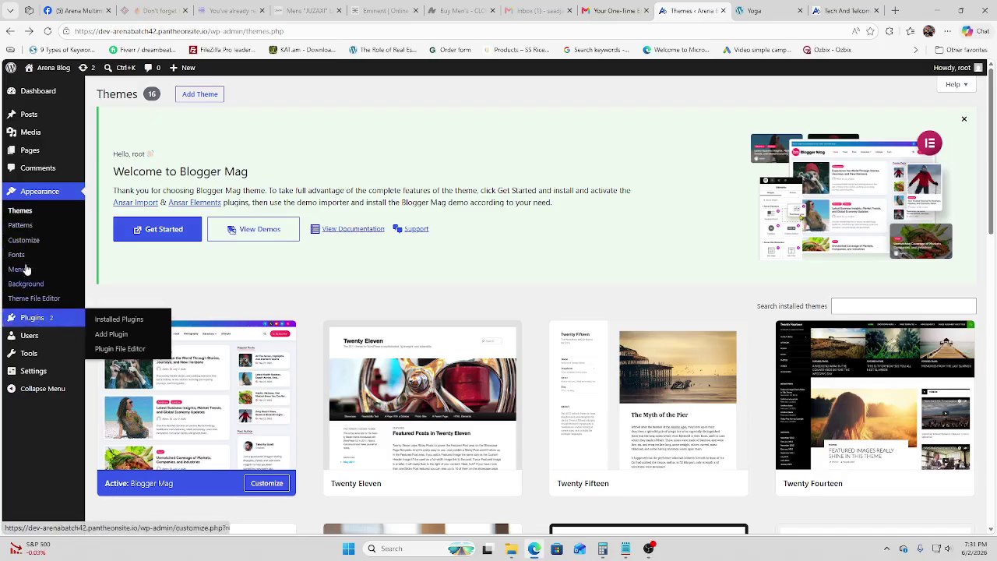
click(23, 211)
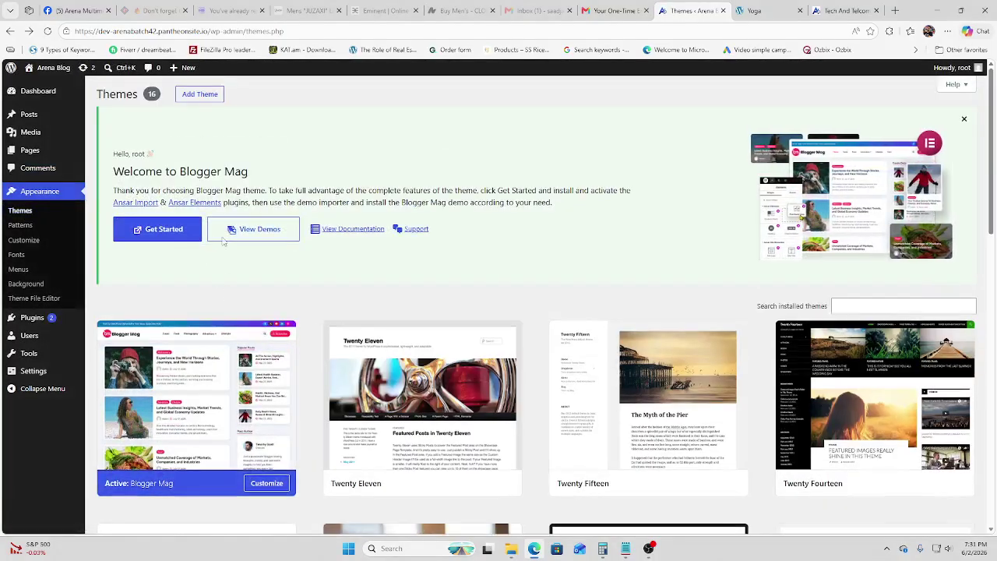
click(200, 95)
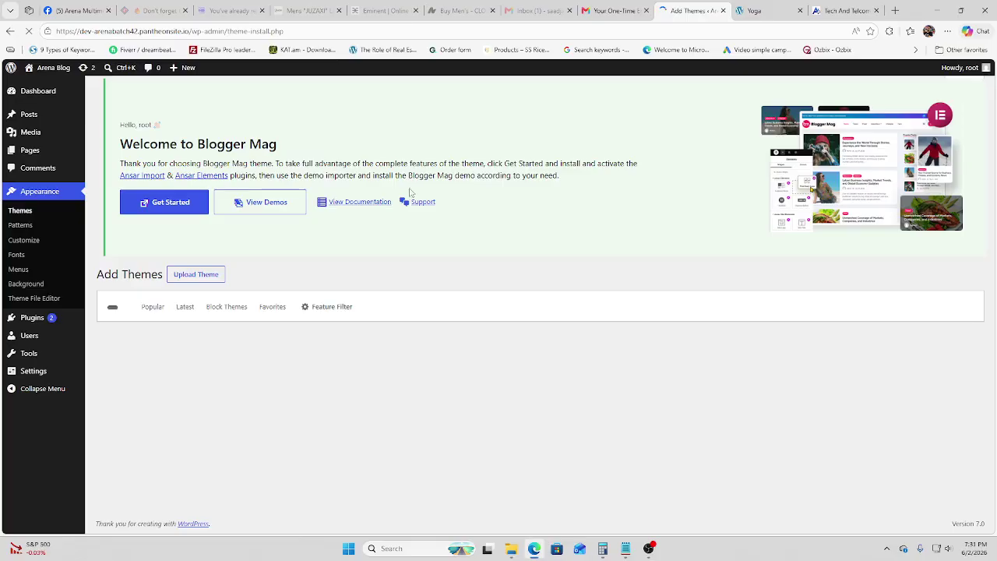
scroll(643, 329, down, 1)
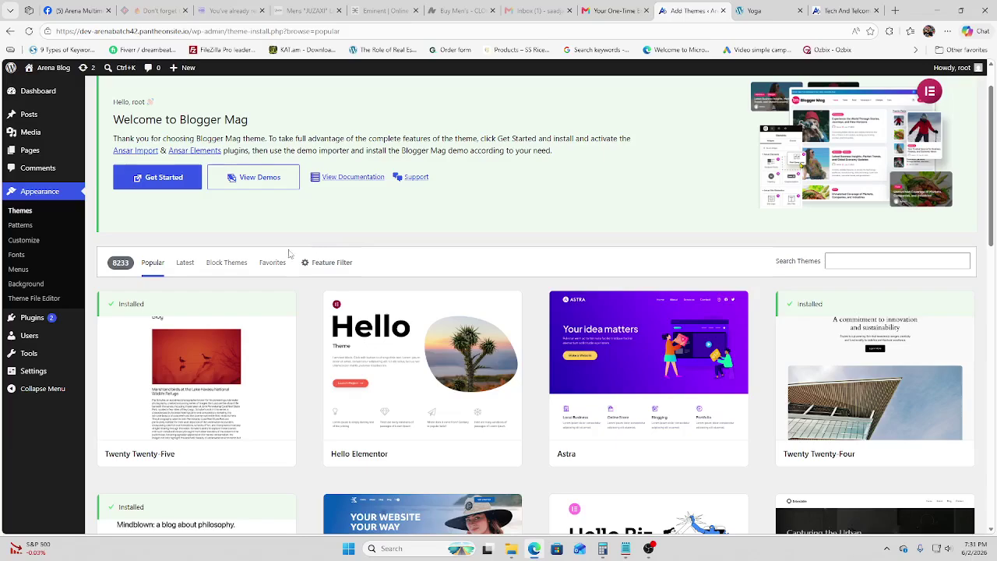
click(316, 265)
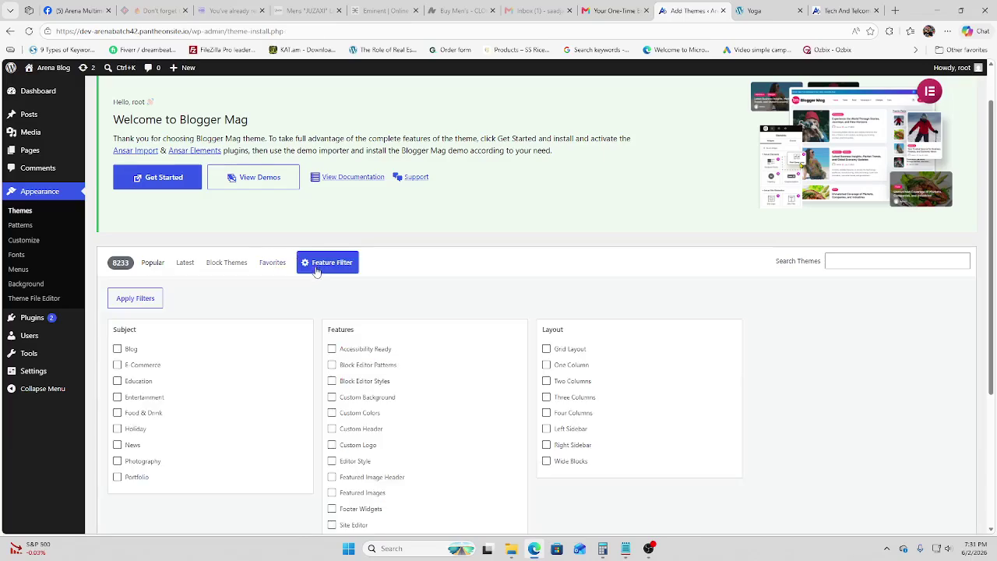
click(130, 350)
click(134, 301)
- Find the Purenote Blog theme among the themes filtered by the Blog subject, install it and activate it
scroll(568, 302, down, 1)
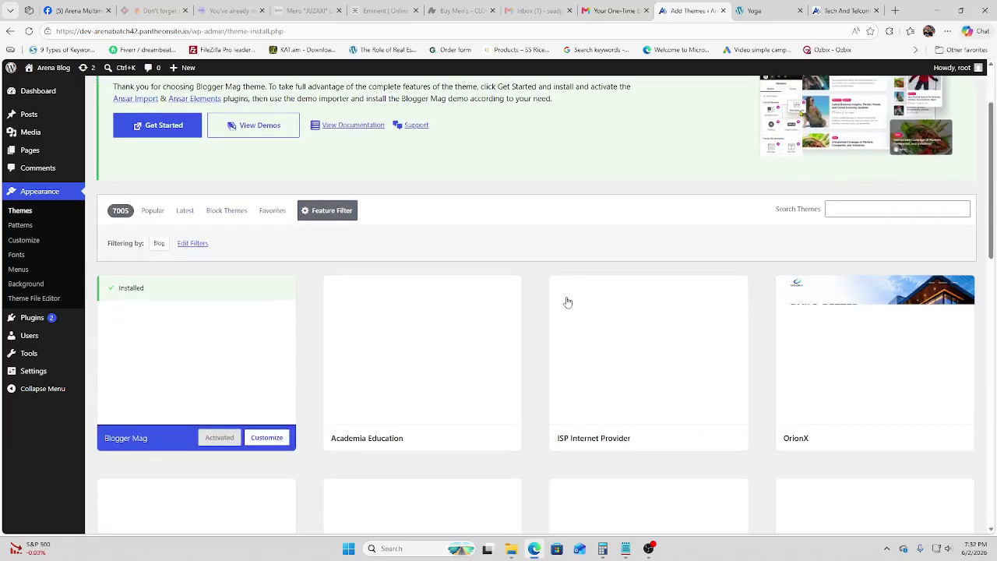
scroll(568, 302, down, 1)
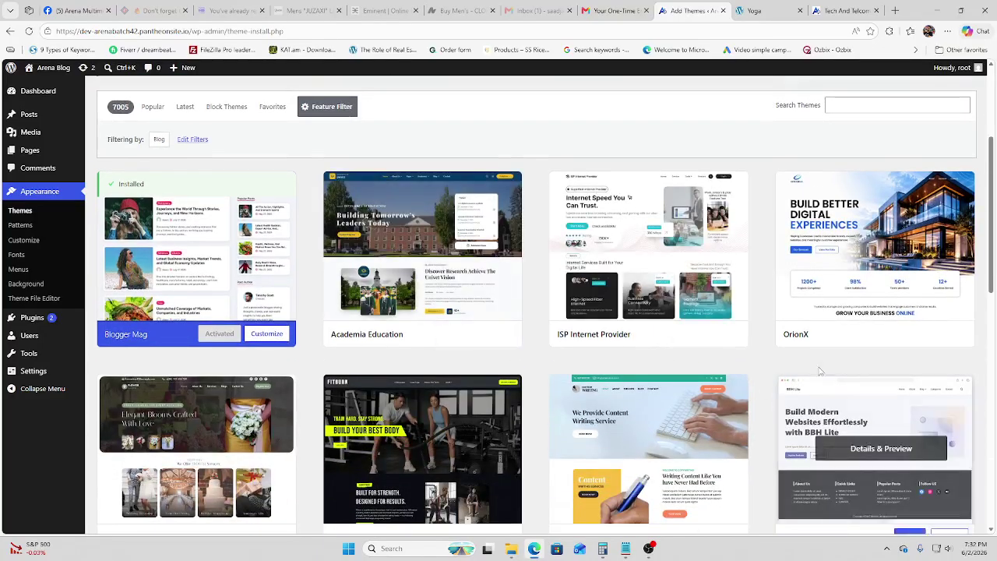
scroll(824, 368, down, 5)
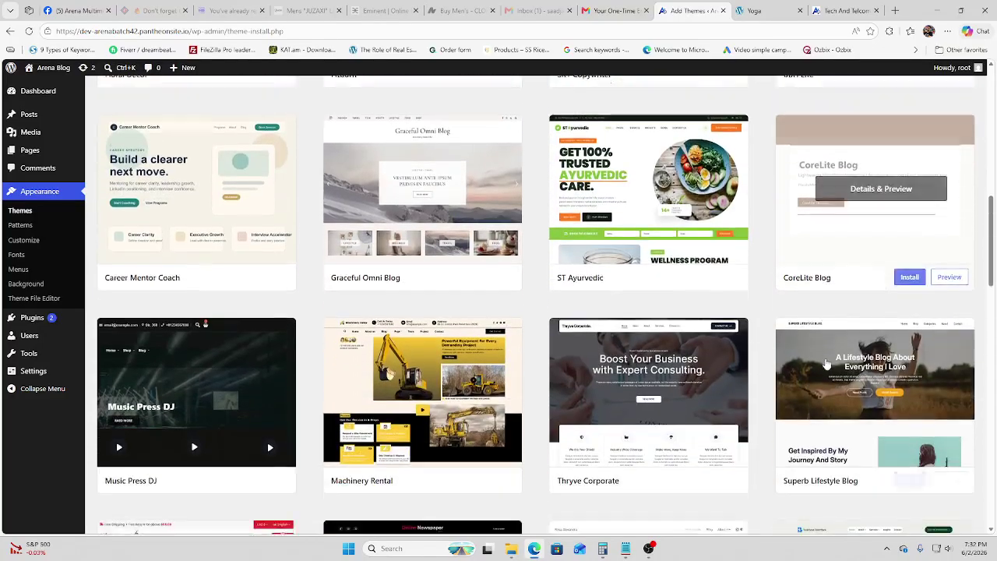
scroll(825, 365, down, 3)
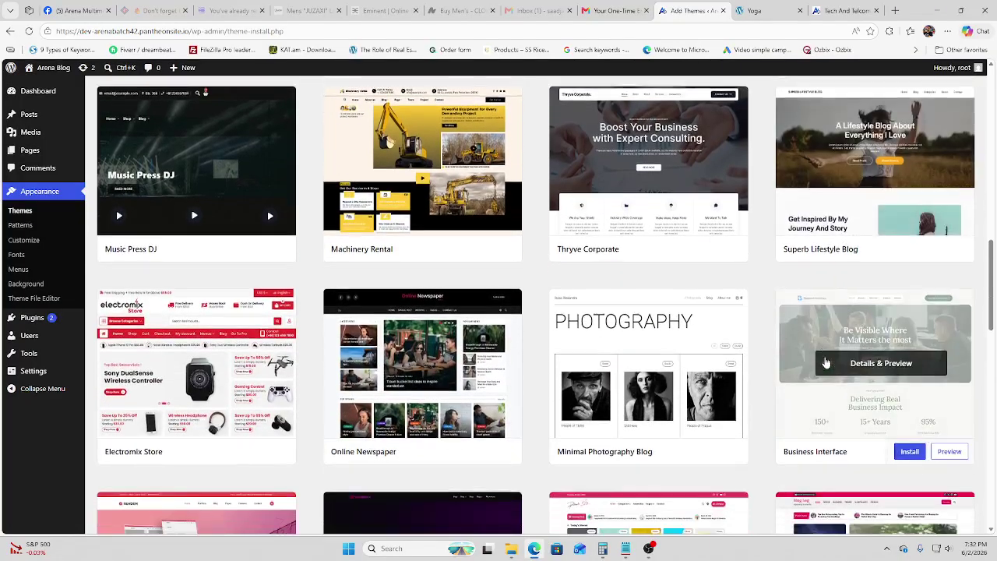
scroll(826, 363, down, 2)
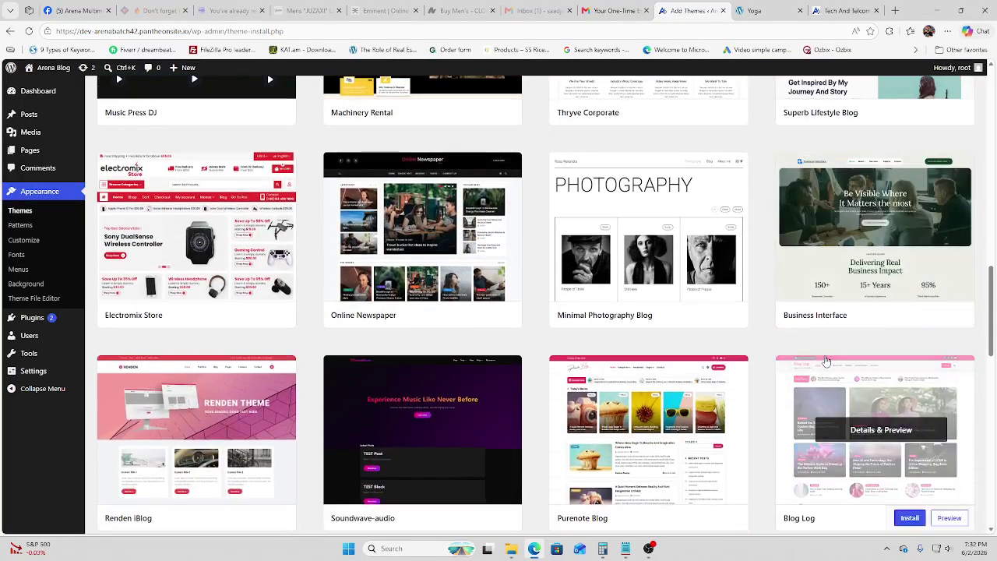
scroll(827, 360, down, 1)
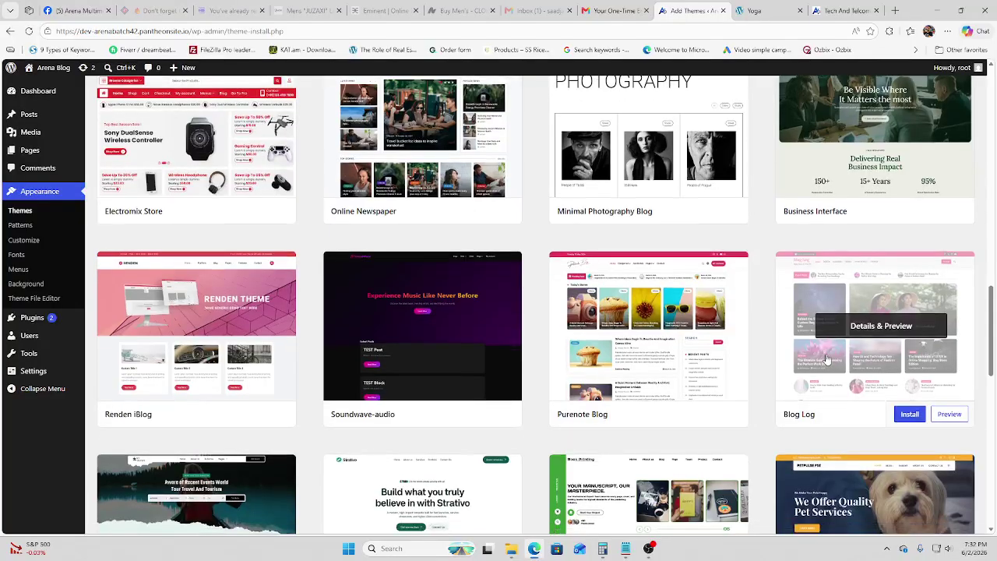
scroll(827, 357, down, 1)
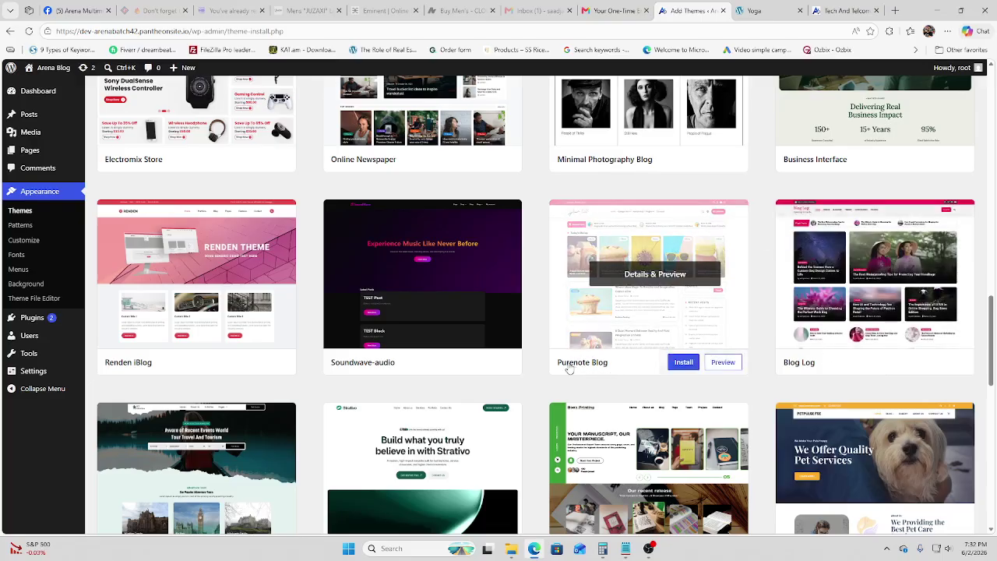
click(680, 363)
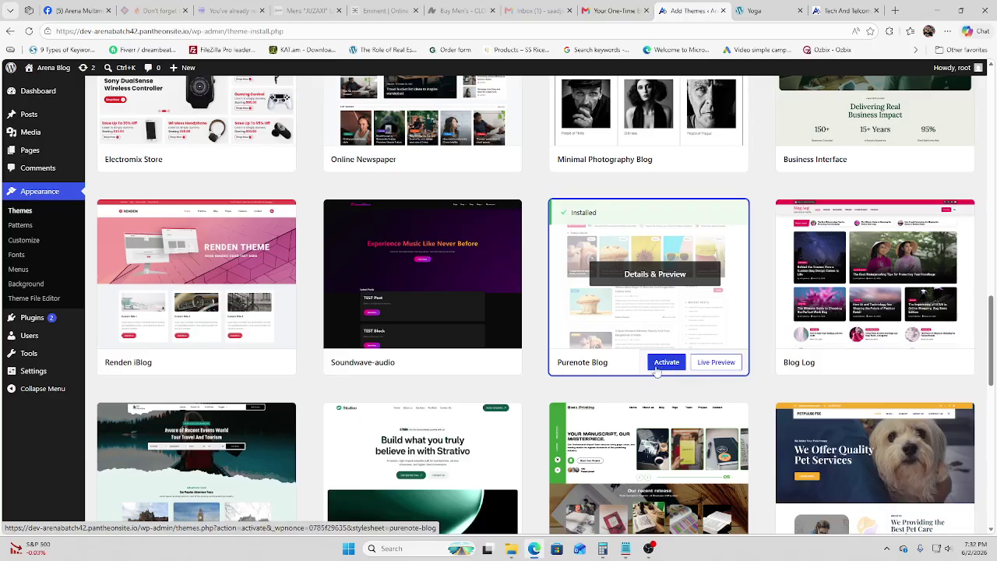
click(666, 363)
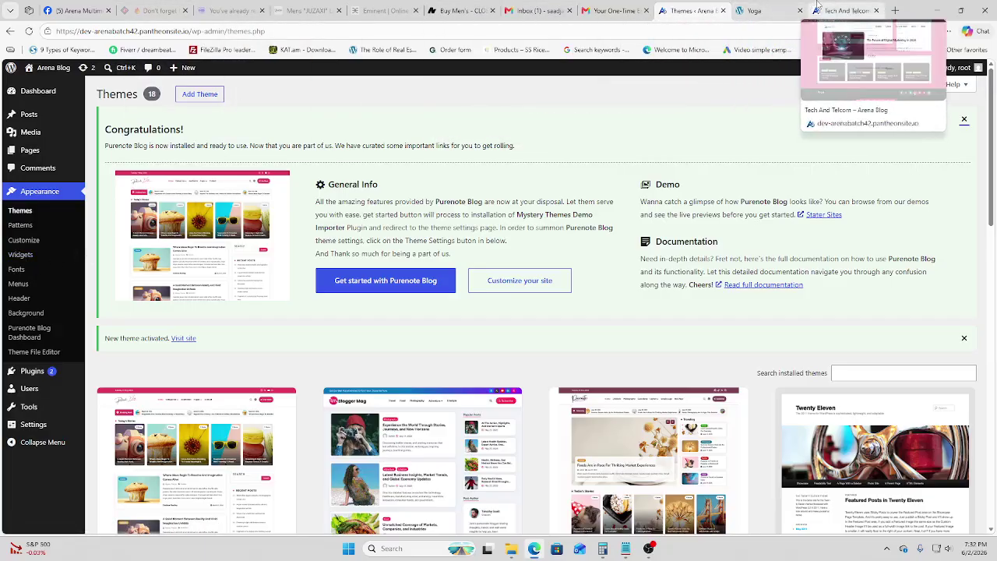
- Reload the site's Tech And Telcom category page and review its post layout and footer under the new theme
click(787, 12)
click(841, 11)
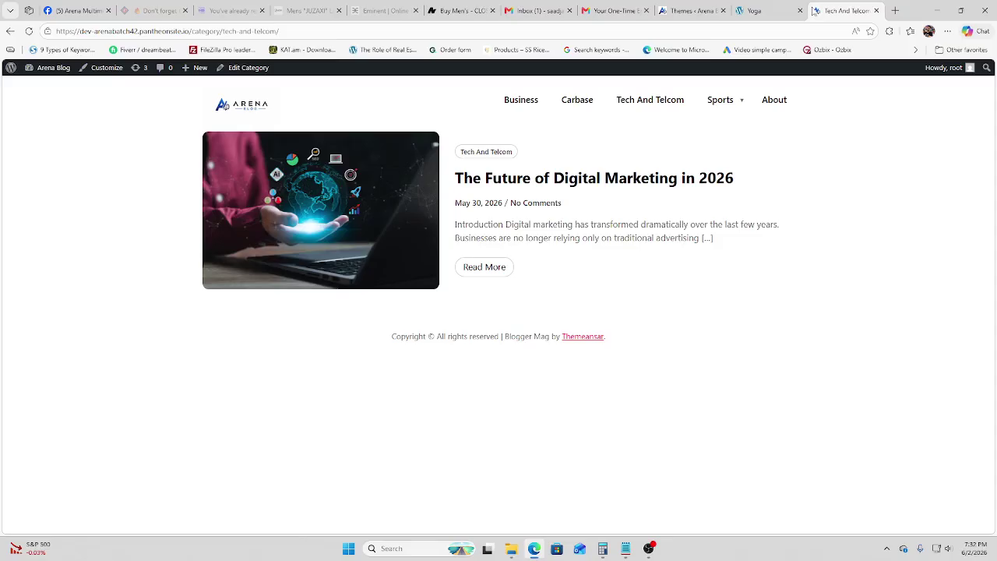
click(29, 31)
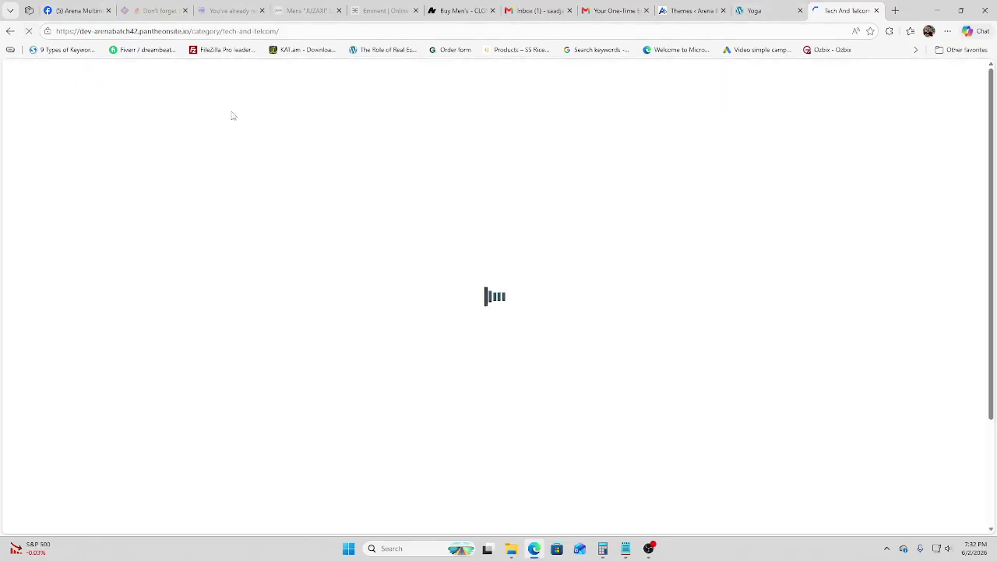
scroll(659, 225, down, 3)
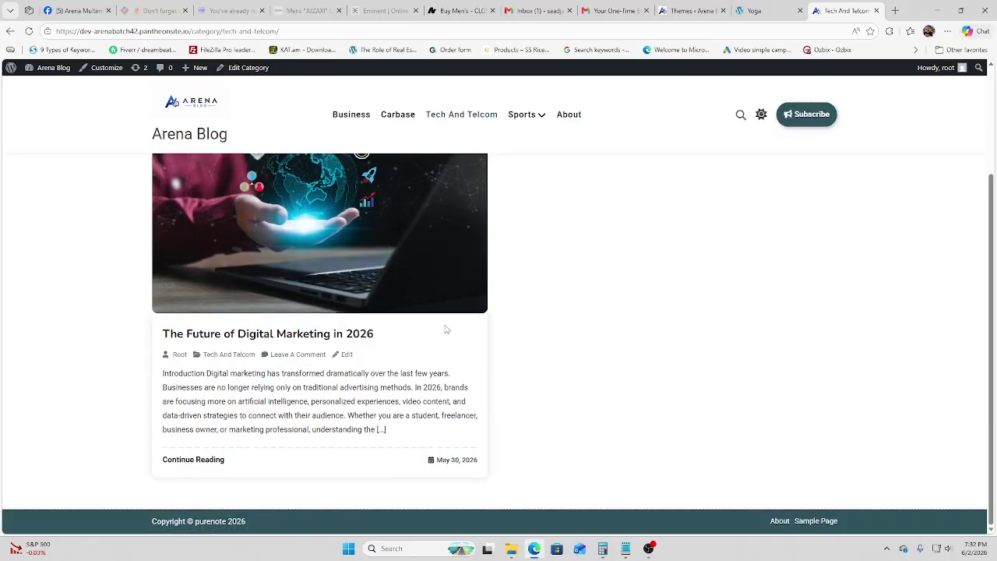
scroll(445, 329, up, 3)
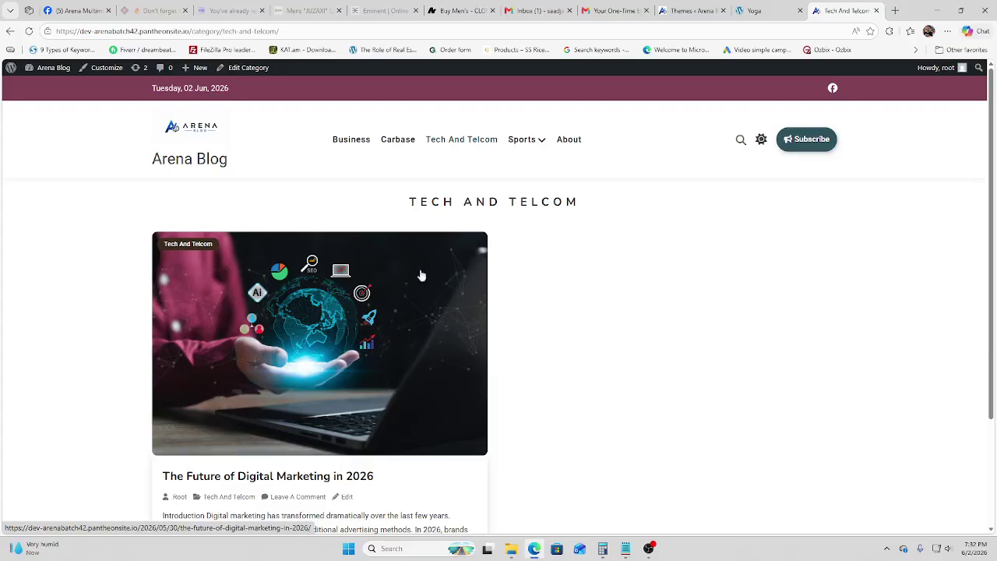
- Open the Arena Blog home page and examine its Breaking News bar, featured post, Trending section, Today's Stories and footer
click(199, 130)
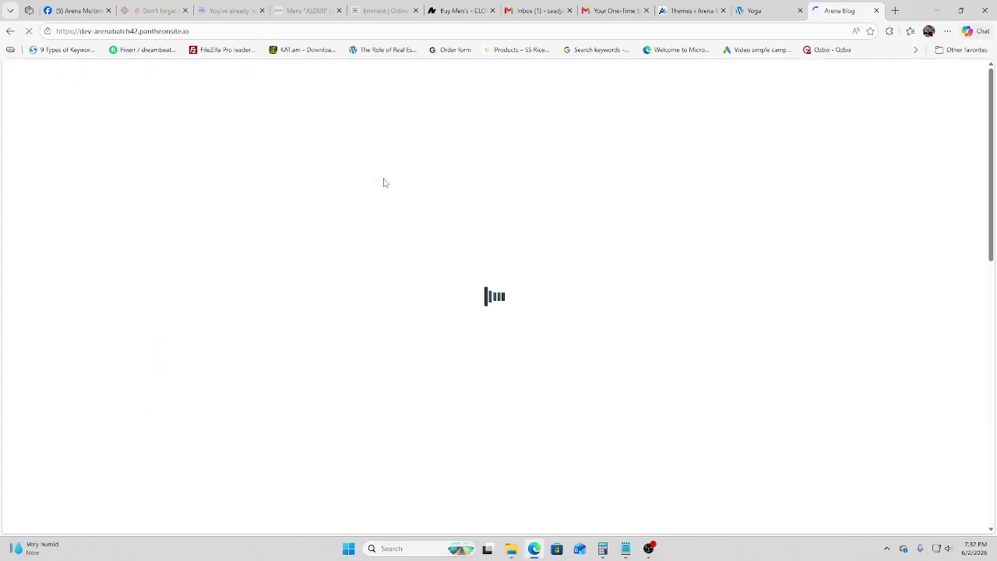
scroll(600, 344, down, 1)
scroll(600, 344, down, 1)
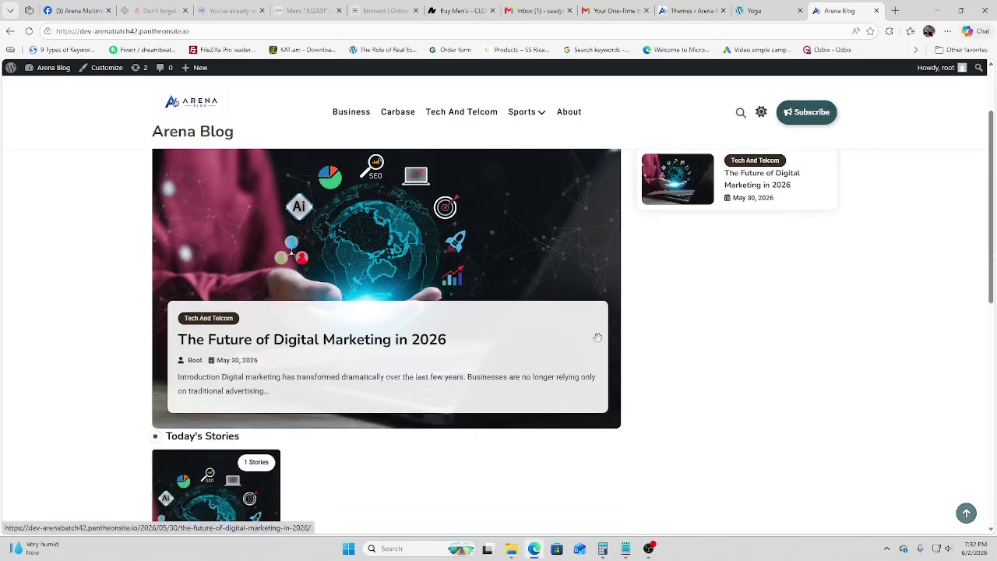
scroll(597, 337, up, 3)
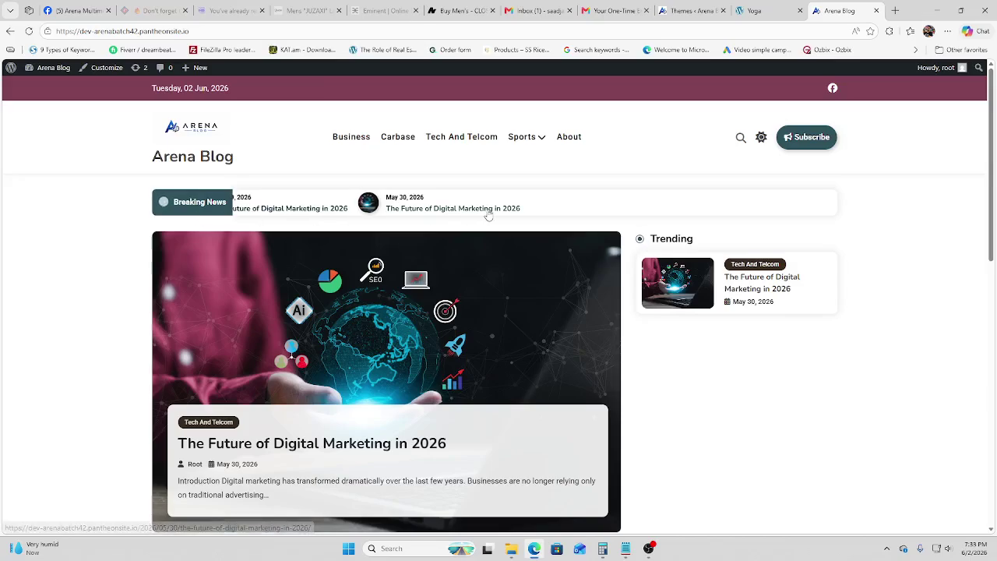
scroll(697, 211, down, 2)
scroll(697, 211, down, 2)
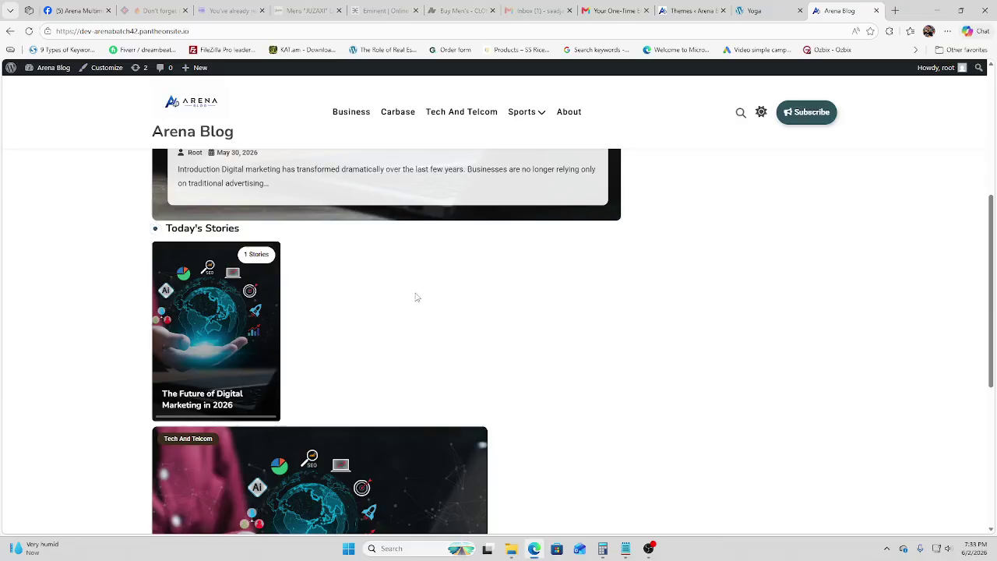
scroll(446, 421, up, 3)
scroll(445, 426, down, 10)
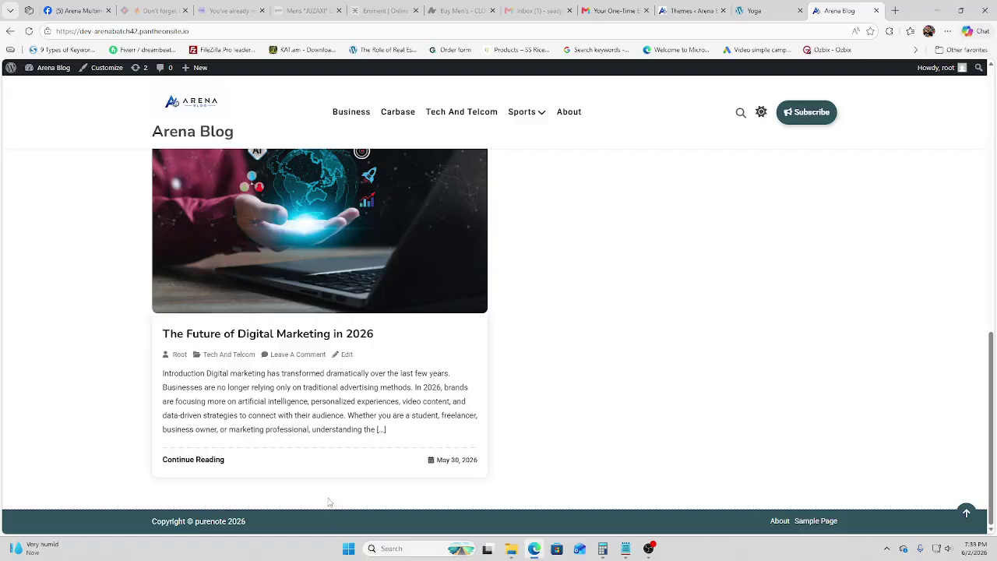
scroll(323, 496, up, 10)
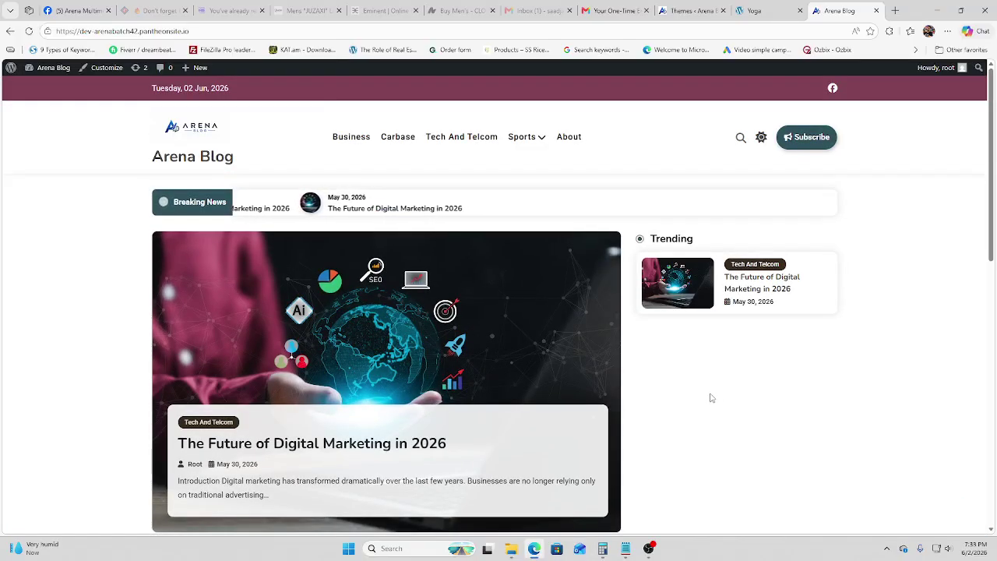
- Return to the blog's WordPress admin, open the Widgets page and dismiss the block widgets welcome guide
click(746, 11)
click(716, 9)
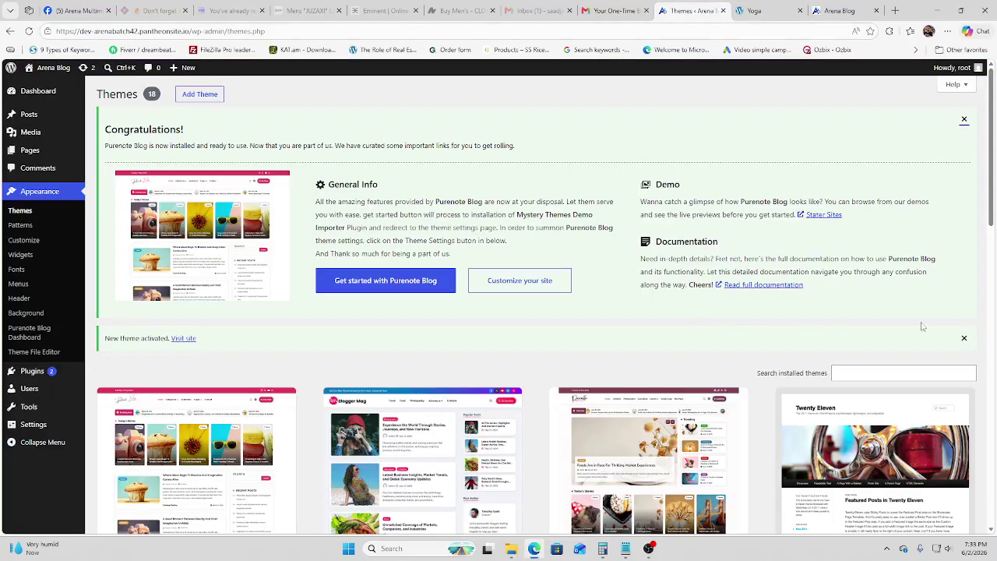
click(21, 256)
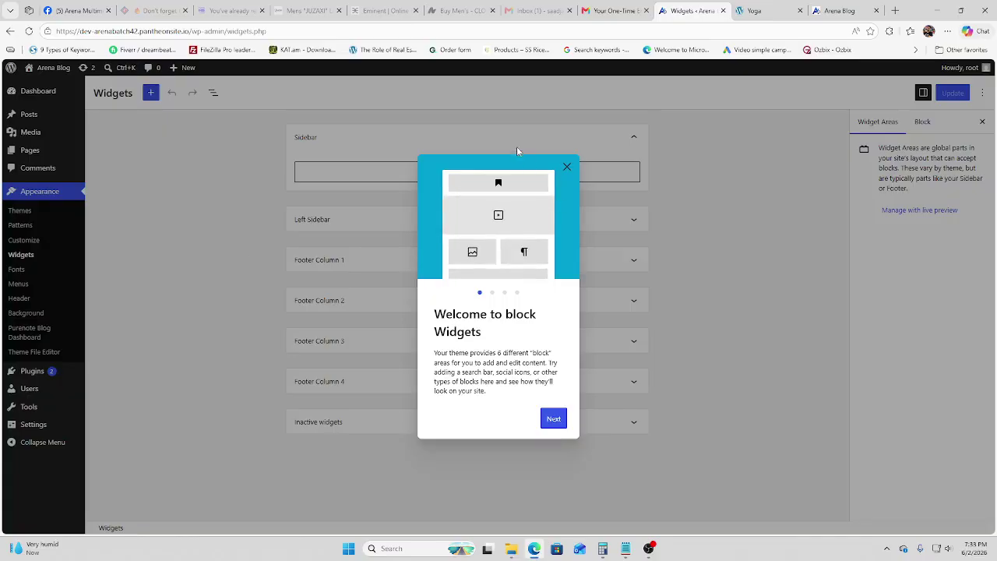
click(566, 163)
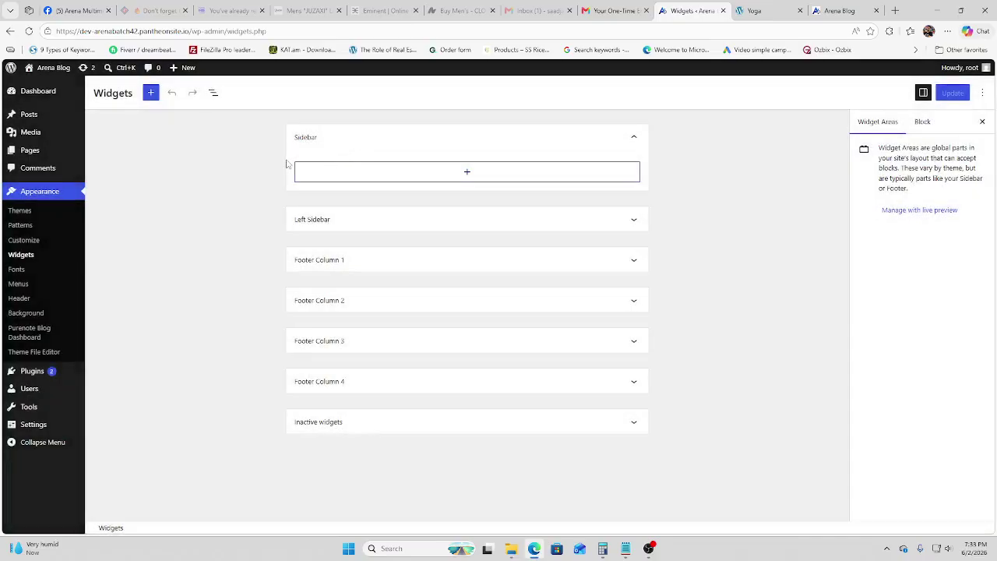
- Check the Yoga demo's sidebar widgets, including Author, Recent Post and Categories, and return to the blog's Widgets page
click(733, 7)
scroll(749, 100, up, 10)
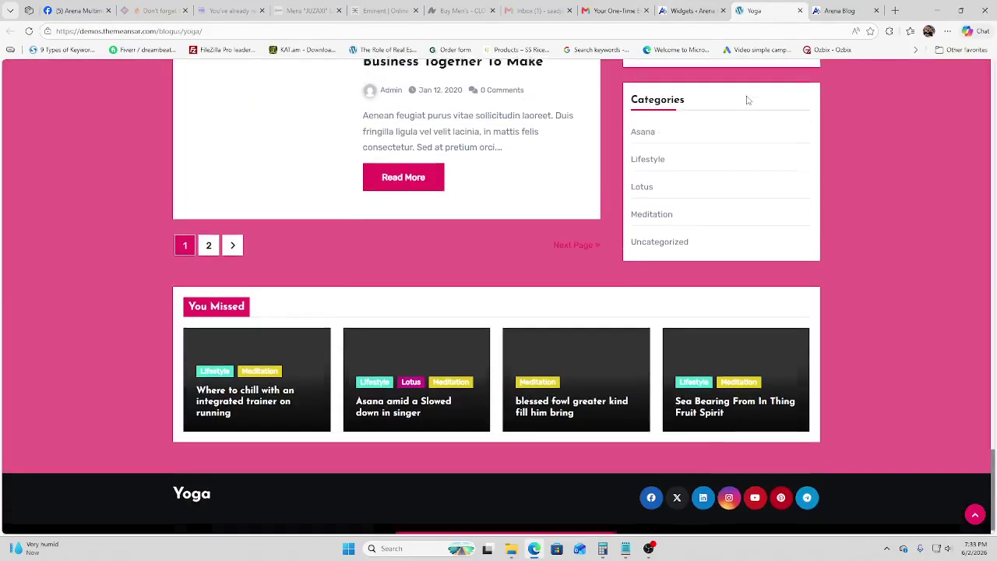
scroll(750, 101, up, 2)
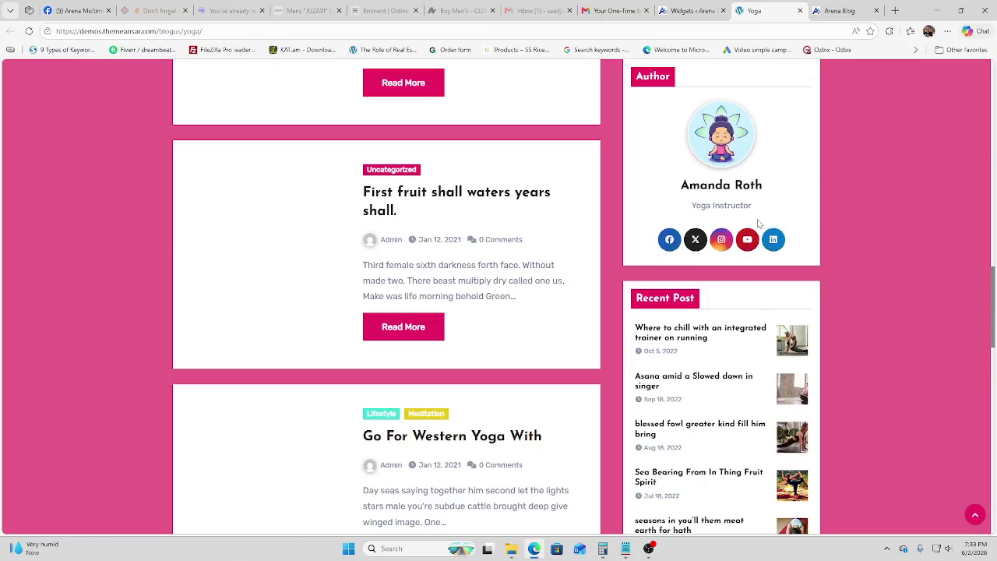
click(706, 6)
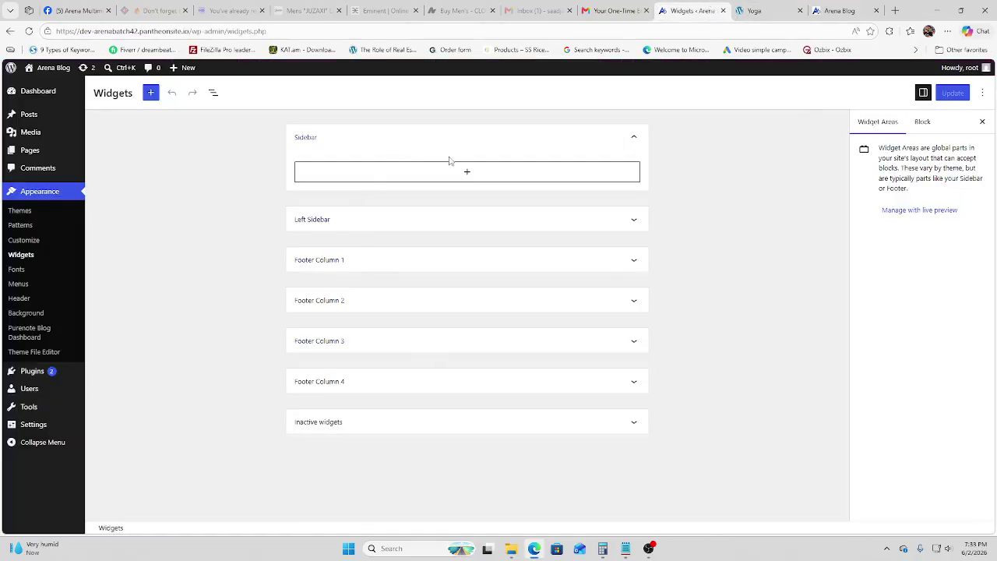
- Expand the Left Sidebar area, look through all blocks available for the Sidebar area and close the block library
click(405, 229)
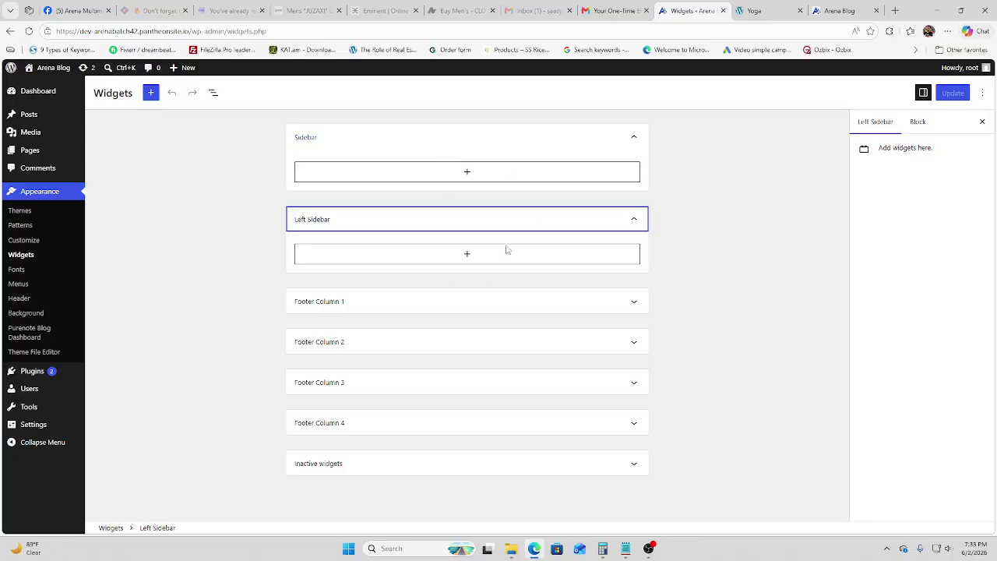
click(484, 170)
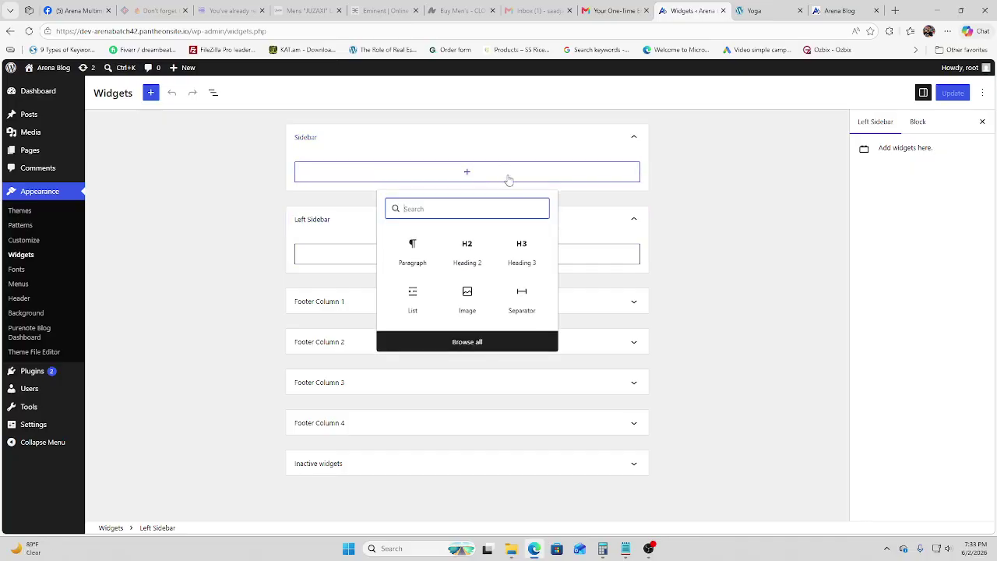
click(488, 341)
scroll(191, 261, down, 15)
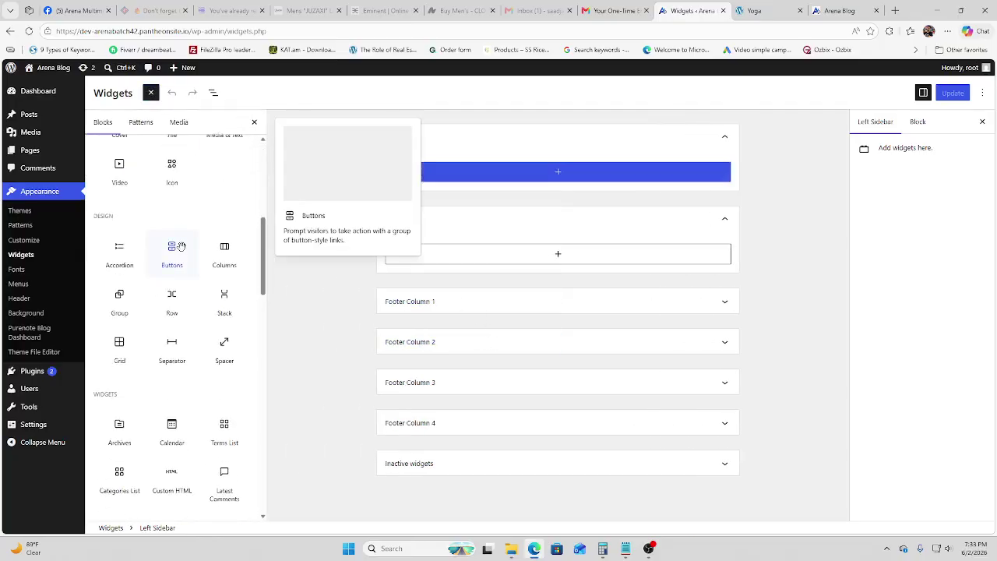
scroll(187, 249, up, 3)
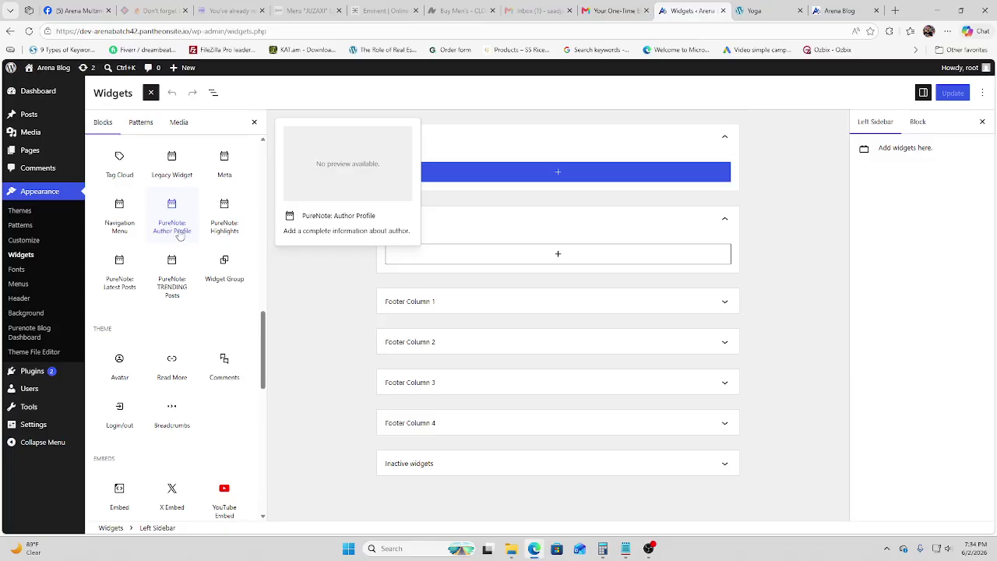
scroll(179, 235, up, 4)
click(255, 123)
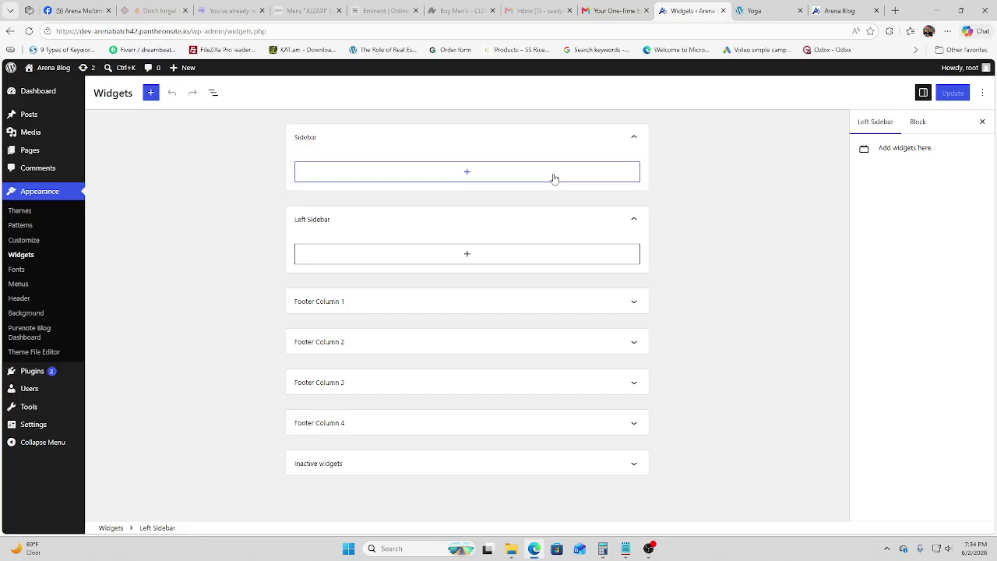
- Add the PureNote: Author Profile widget to the Sidebar area from the full block library
click(554, 179)
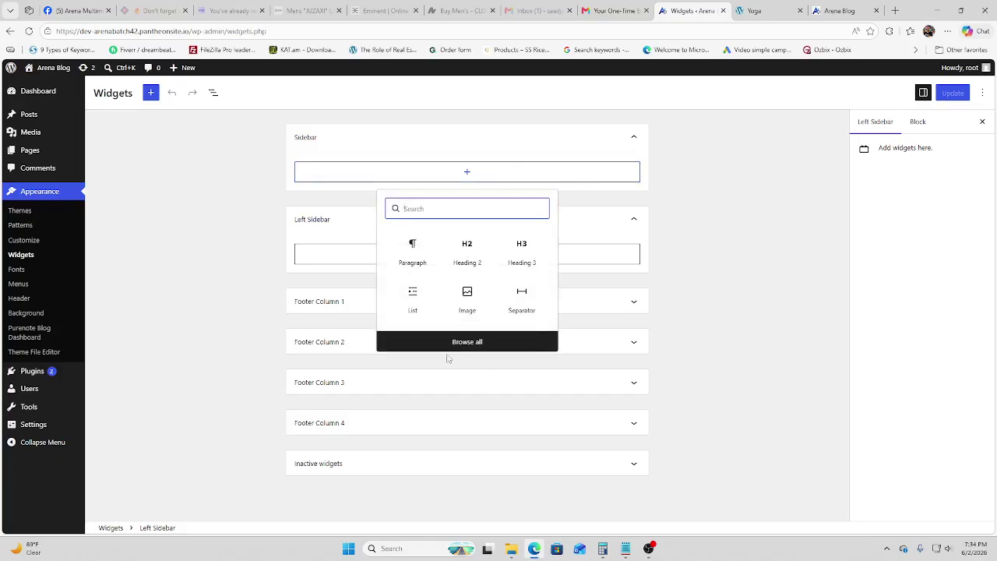
click(476, 343)
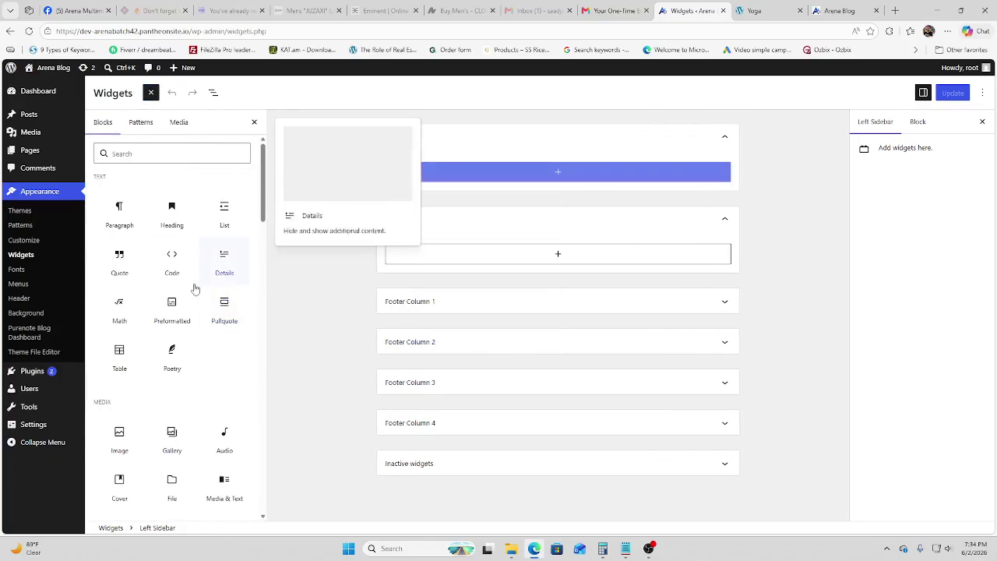
scroll(187, 290, down, 10)
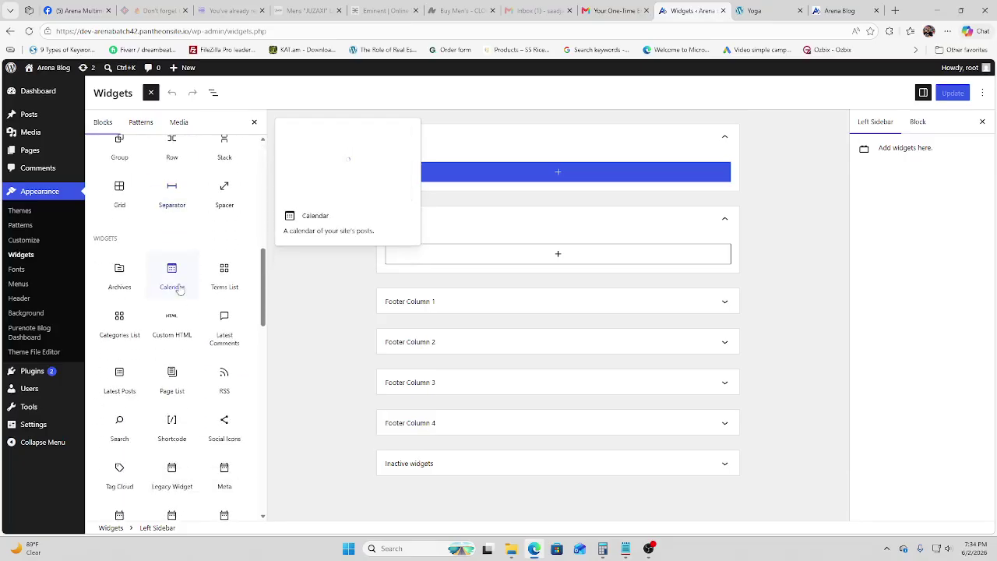
double_click(101, 237)
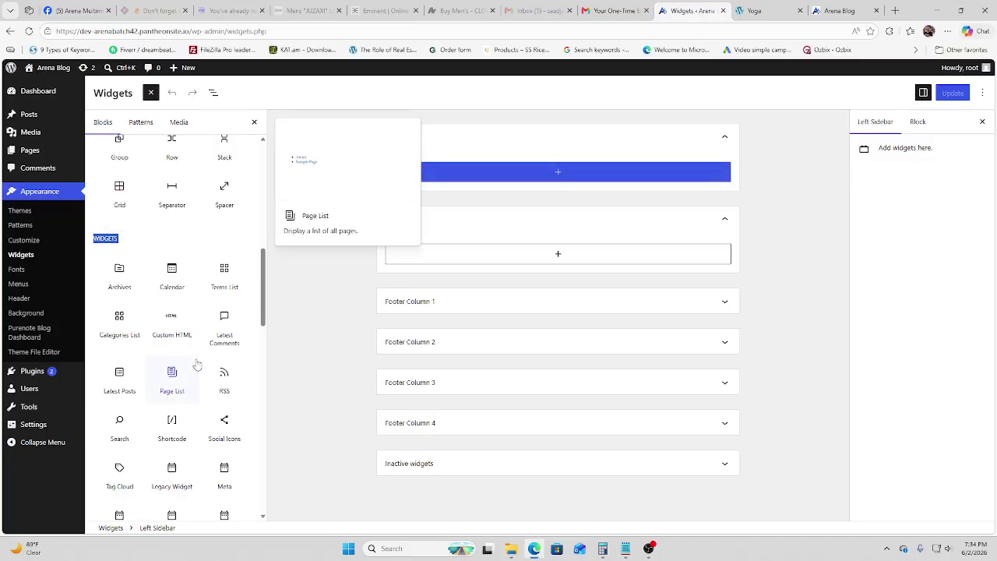
scroll(197, 363, down, 1)
scroll(196, 364, down, 2)
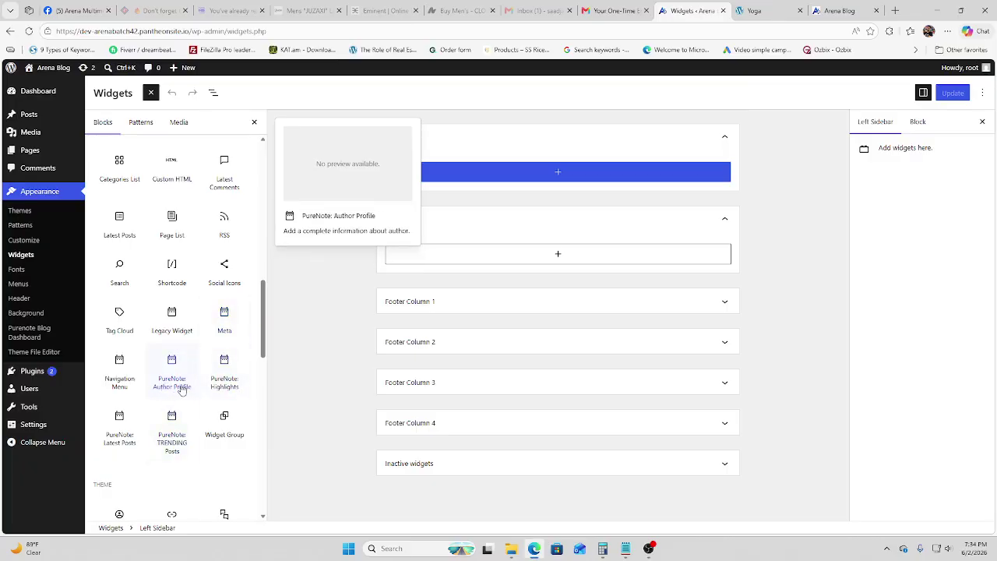
click(179, 382)
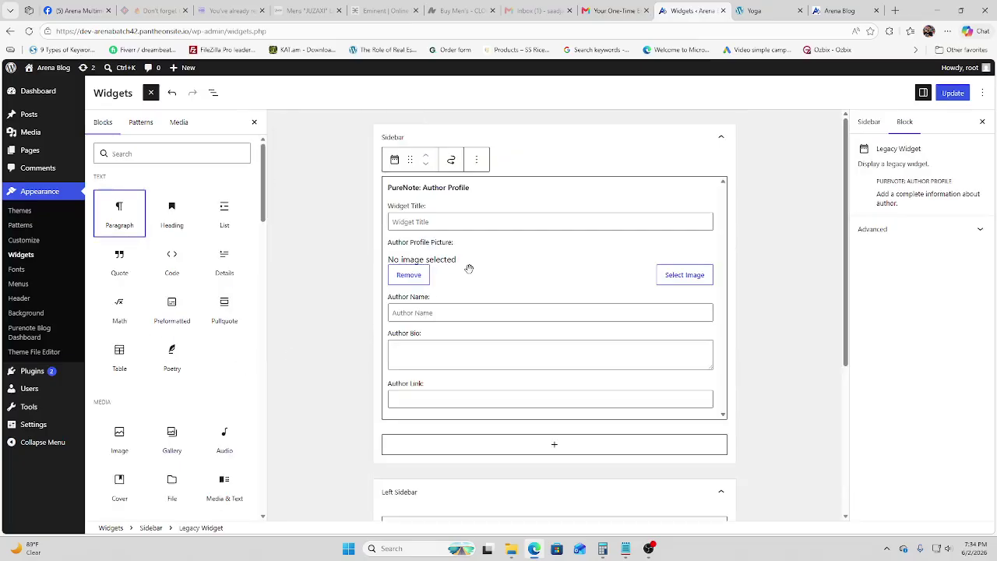
- Set the Author Profile widget's title to "Author", using the Yoga demo's author box as a reference
click(539, 227)
click(760, 11)
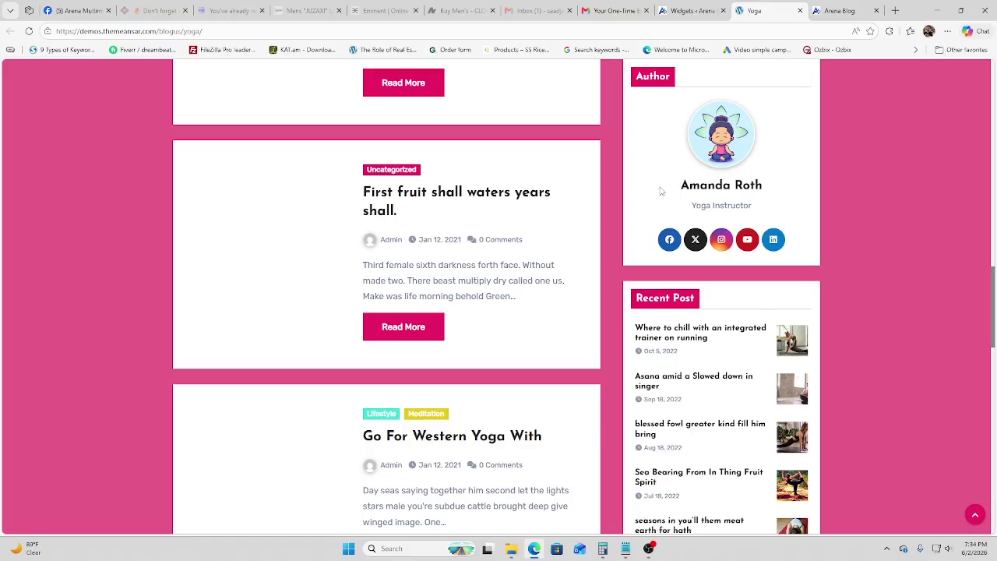
scroll(670, 148, up, 1)
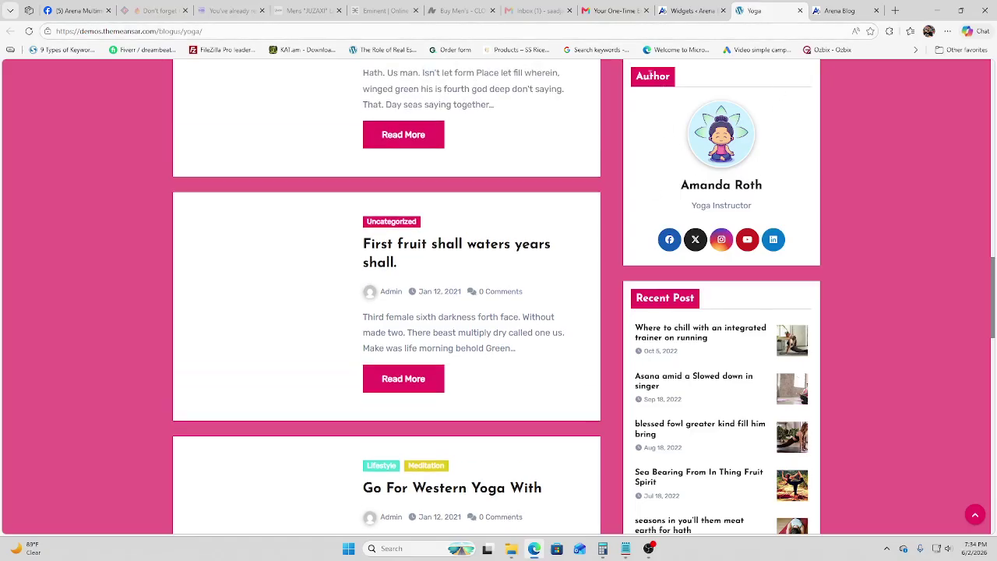
click(713, 13)
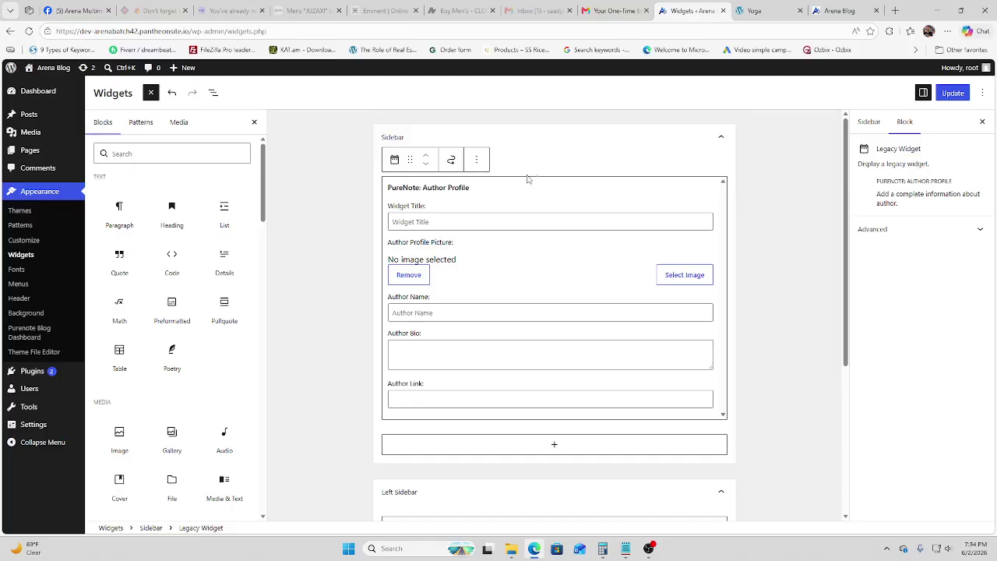
text(Author)
click(703, 279)
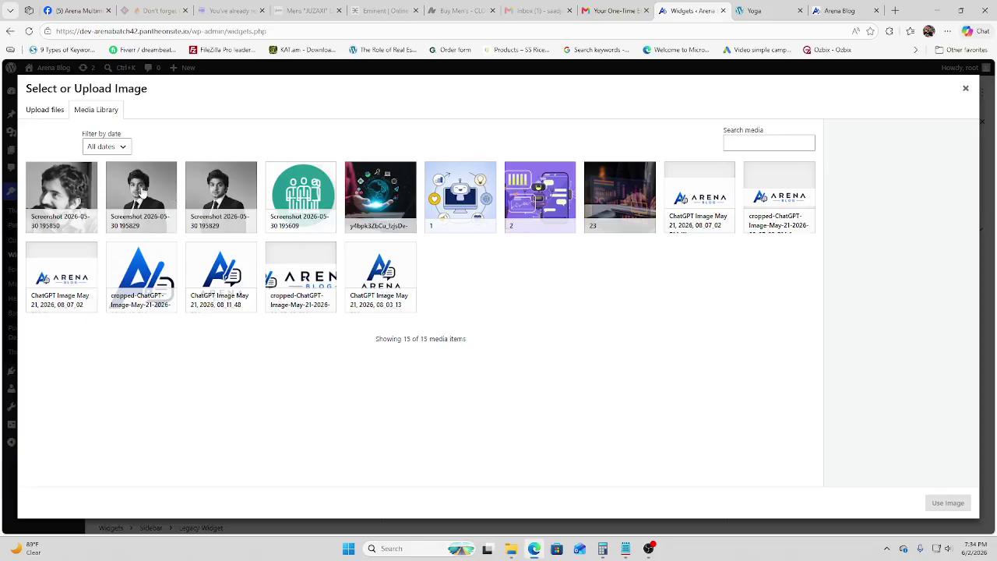
click(147, 192)
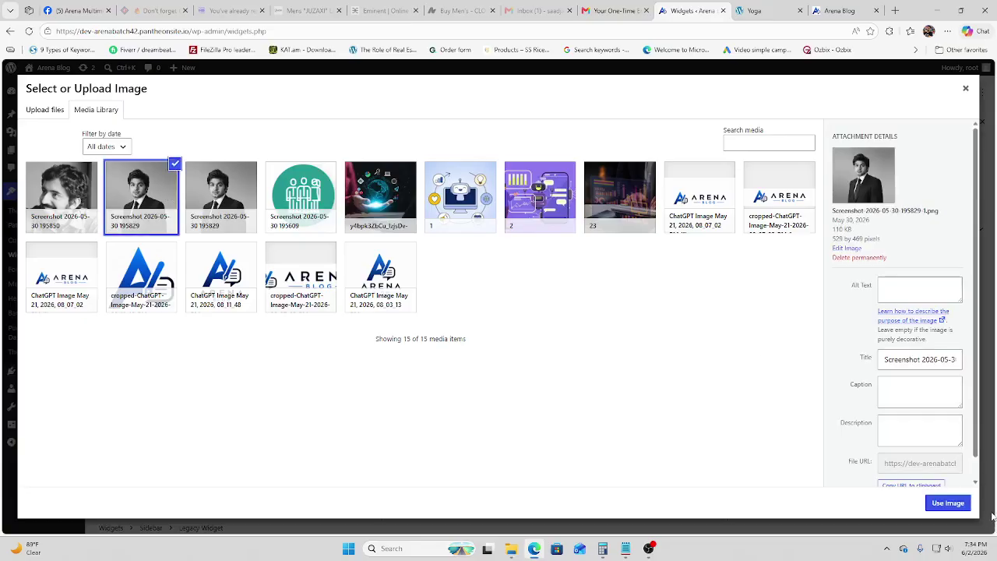
click(948, 503)
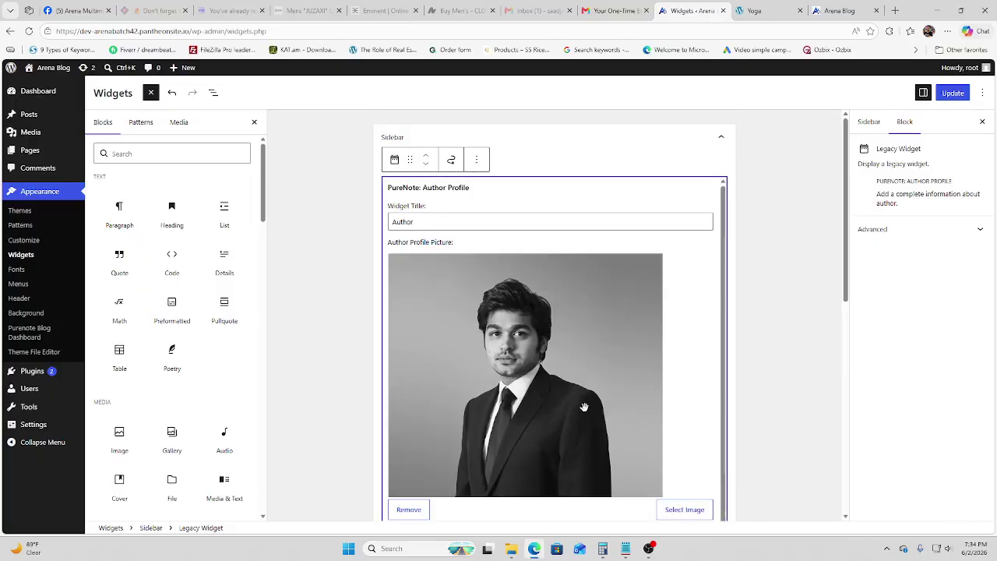
scroll(510, 389, down, 4)
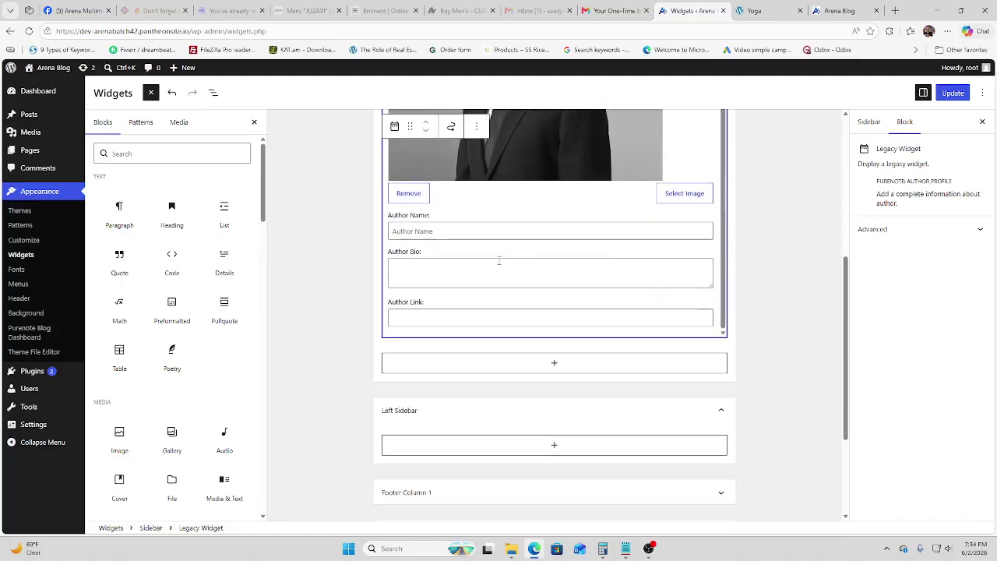
click(438, 232)
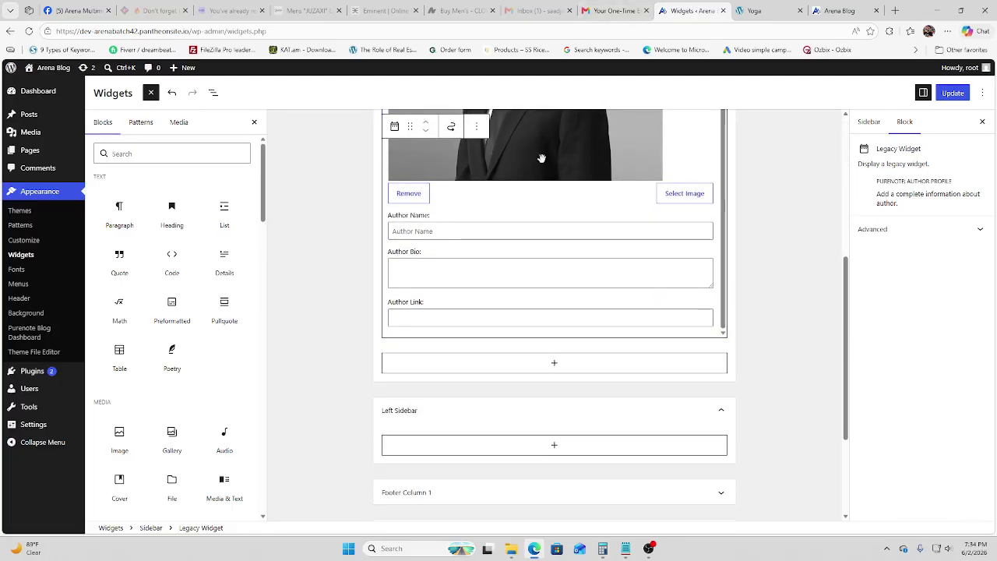
text(A)
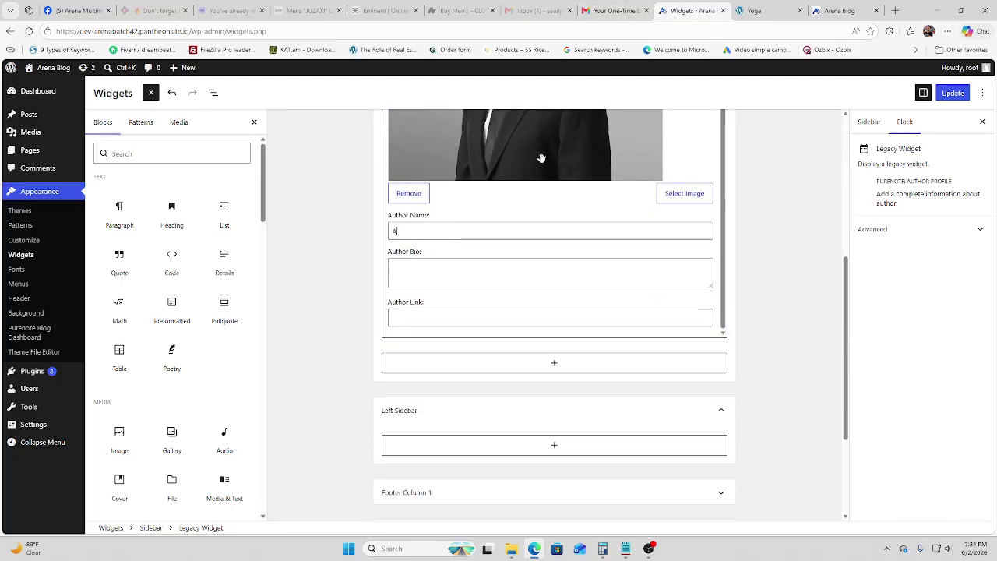
text(li)
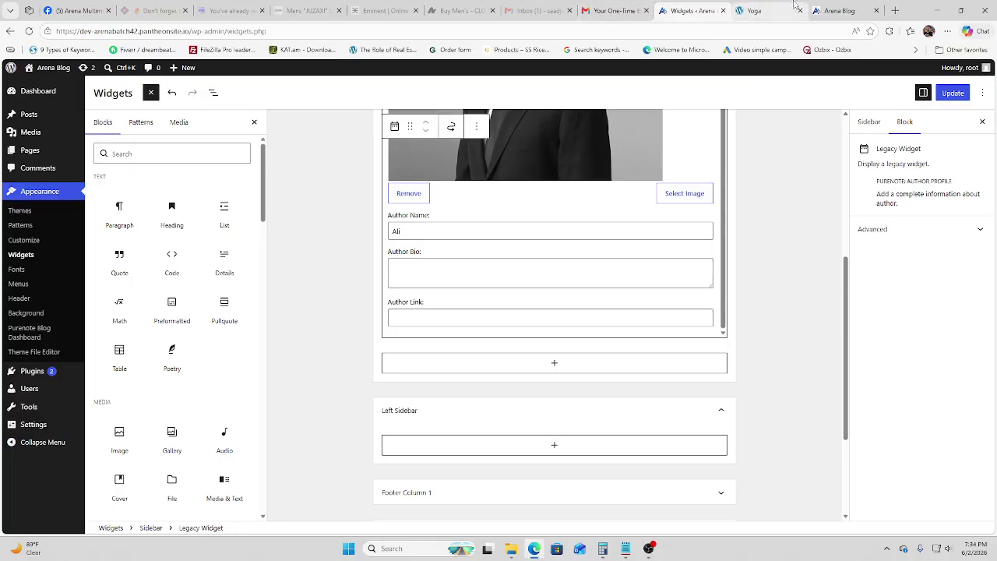
- Copy "Yoga Instructor" from the Yoga demo's Author box into the widget's Author Bio
click(760, 10)
triple_click(724, 204)
key(ctrl+c)
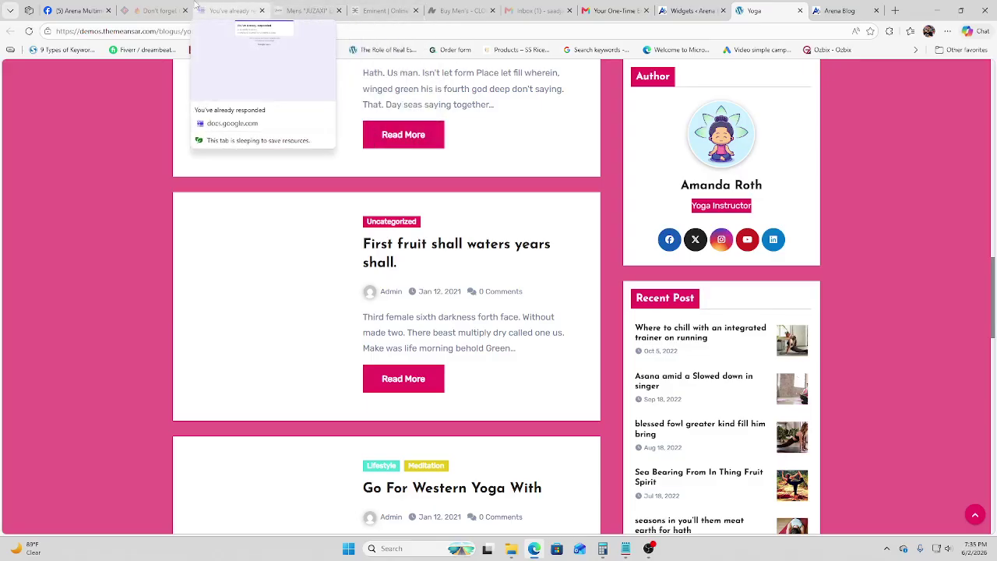
click(692, 11)
click(454, 266)
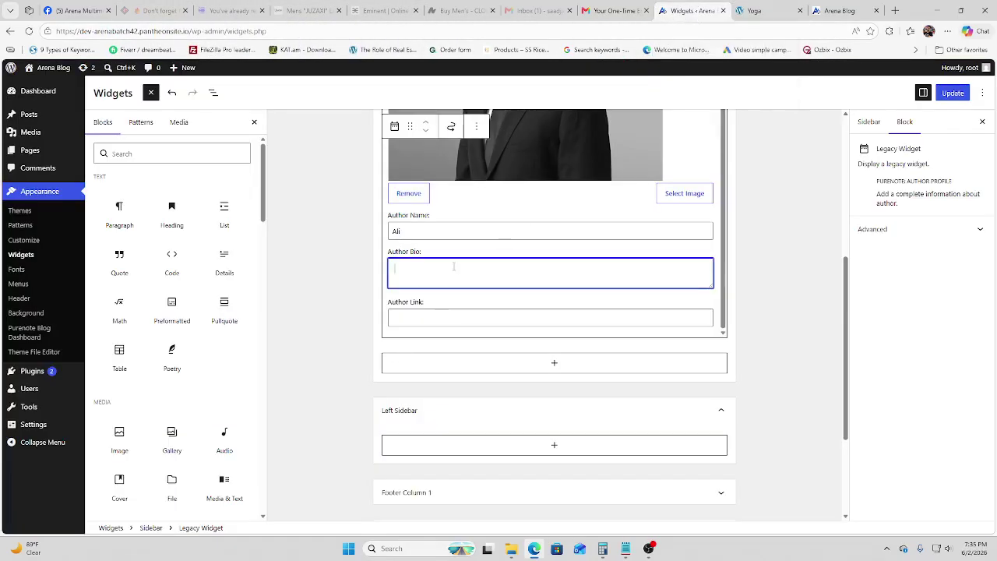
key(ctrl+v)
key(BackSpace)
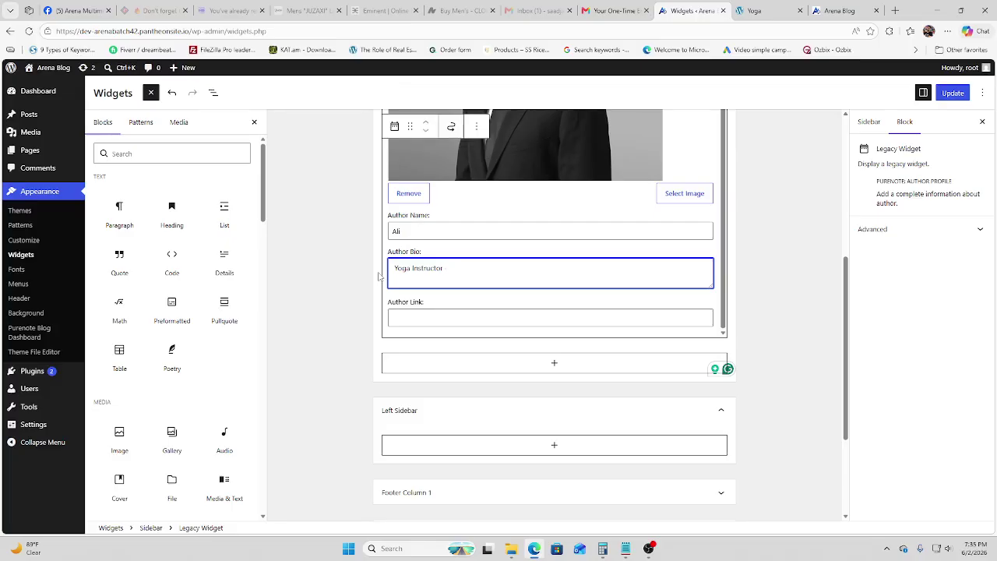
- Leave the Author Link empty and save the widget changes
scroll(530, 278, down, 2)
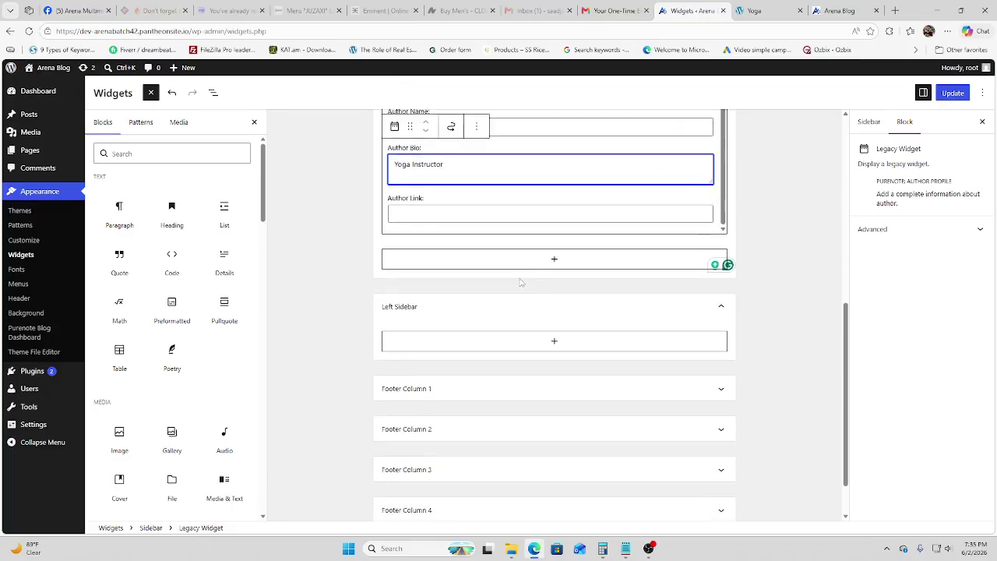
click(444, 212)
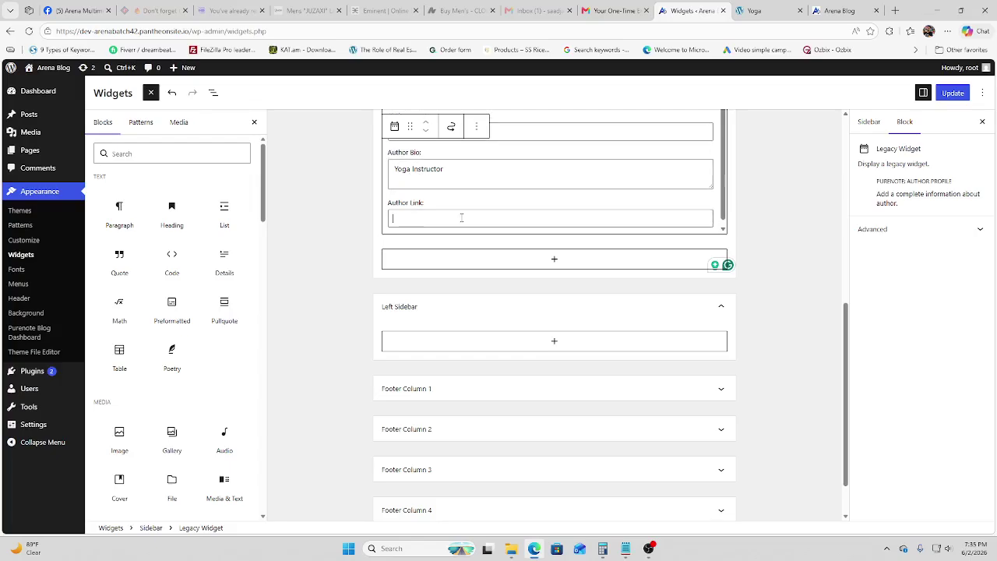
click(954, 95)
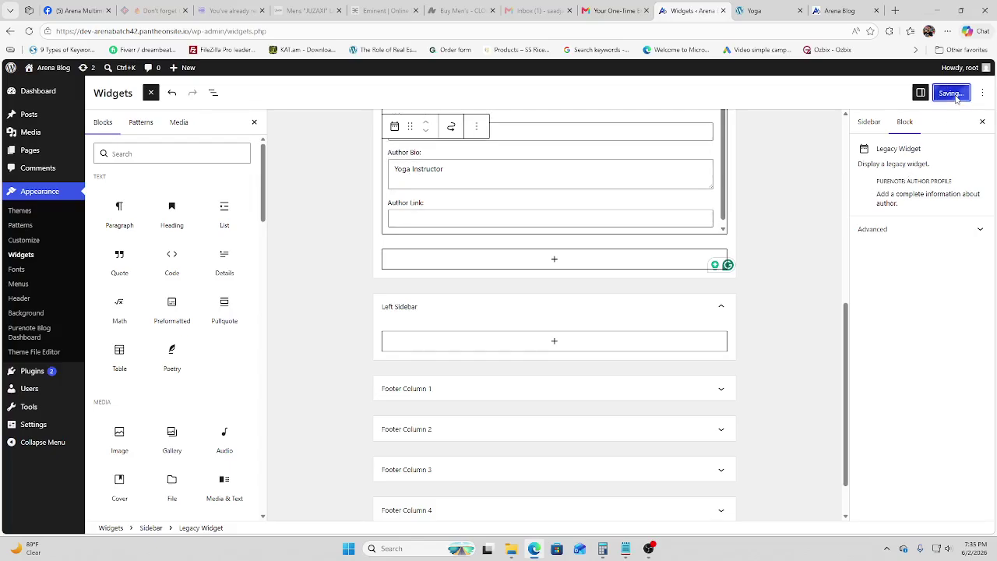
- Reload the Arena Blog home page and check the Author widget in its sidebar
click(740, 8)
click(616, 10)
click(690, 10)
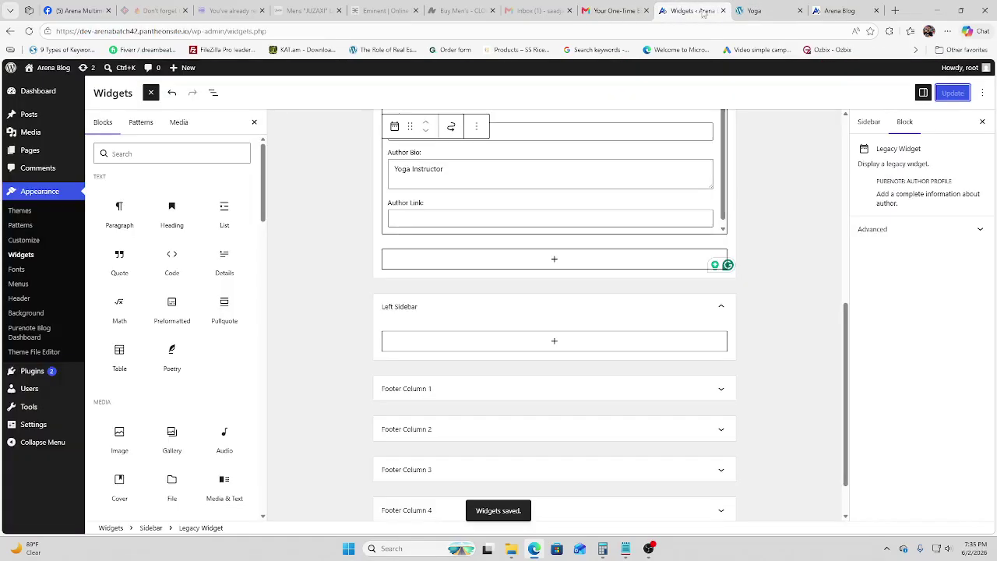
click(818, 10)
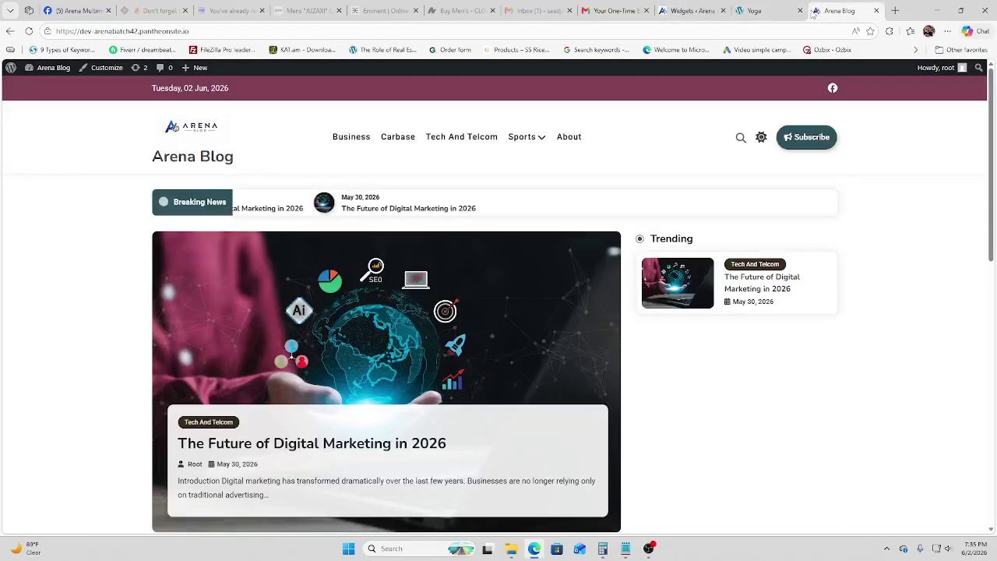
key(F5)
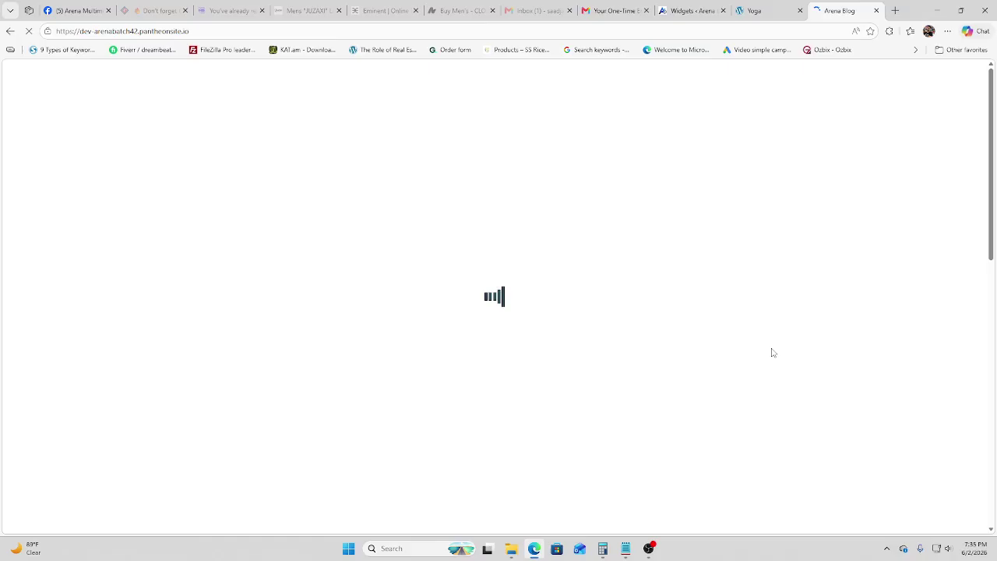
scroll(773, 348, down, 5)
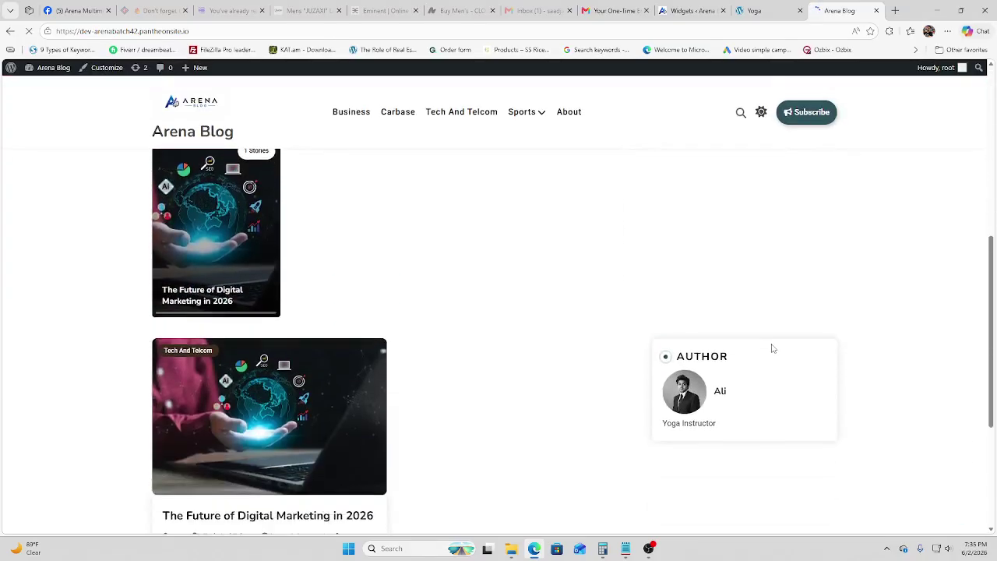
scroll(772, 349, down, 2)
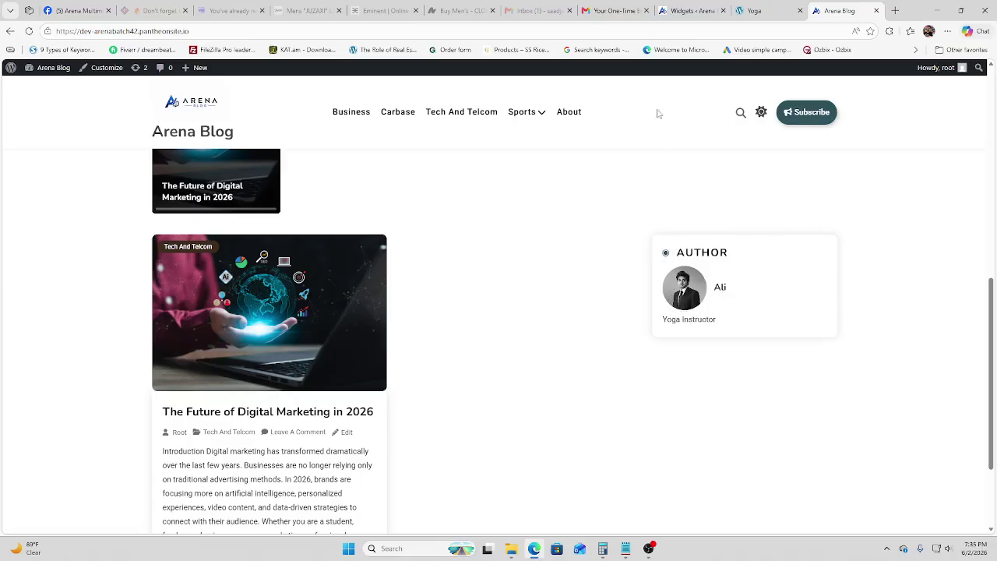
- Check the Yoga demo's Author box again and review the Author Profile widget's fields on the Widgets page
click(753, 10)
scroll(709, 221, up, 1)
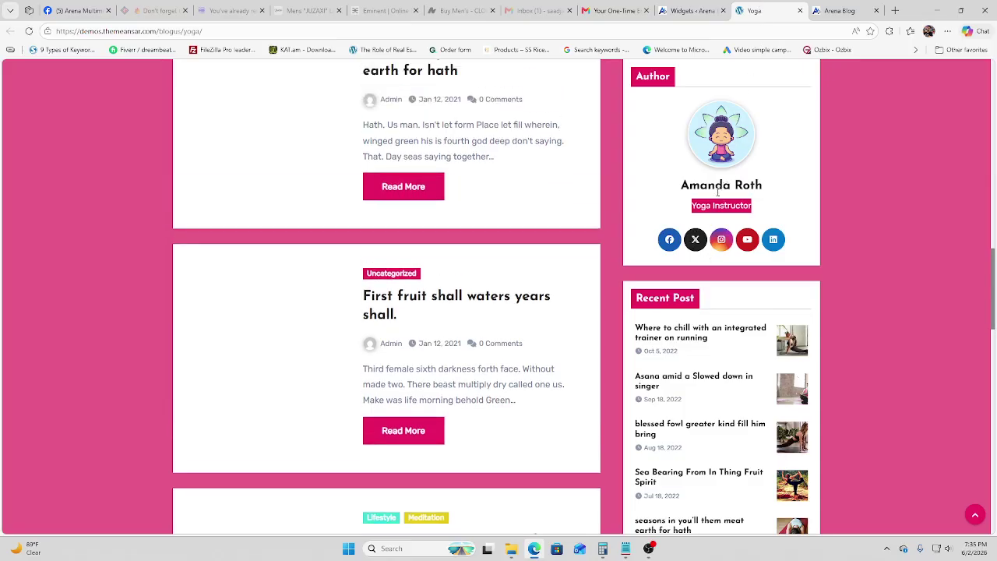
click(690, 10)
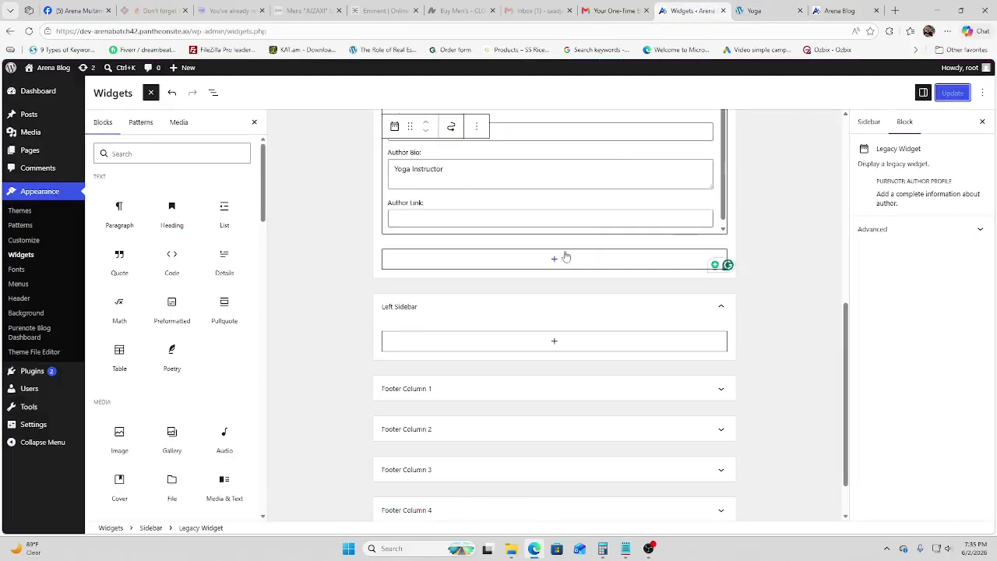
scroll(446, 217, up, 2)
scroll(446, 217, up, 4)
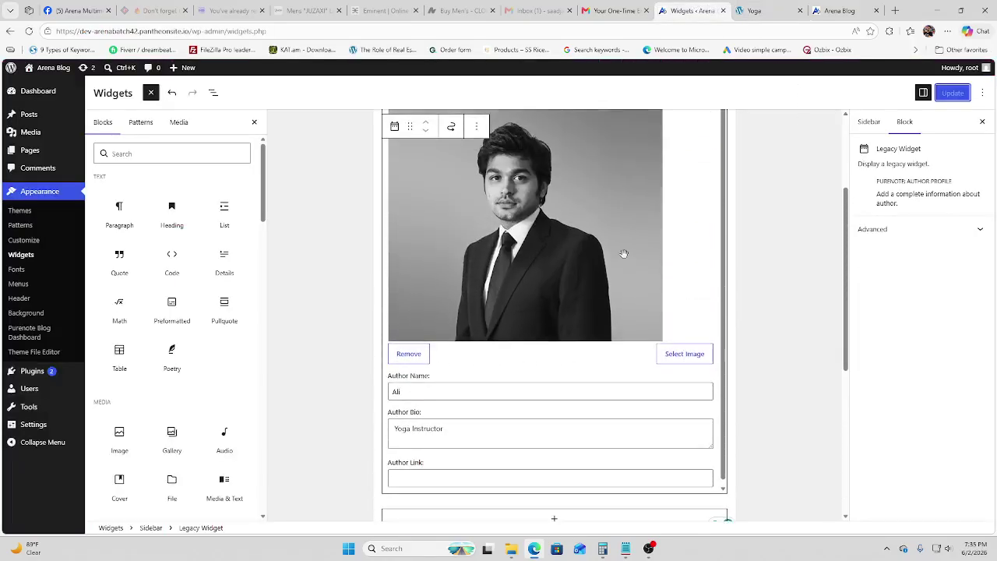
scroll(635, 265, up, 3)
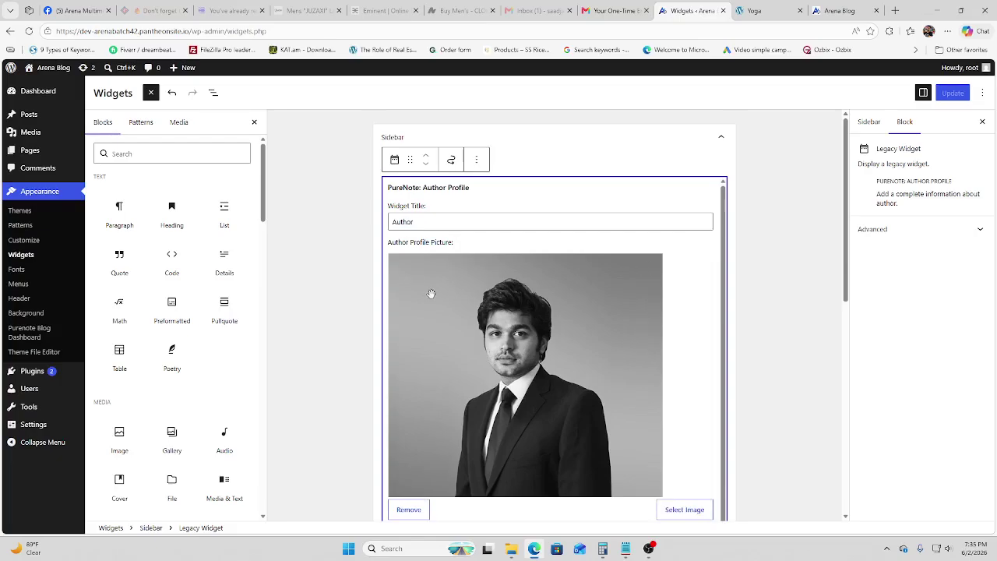
scroll(758, 341, down, 2)
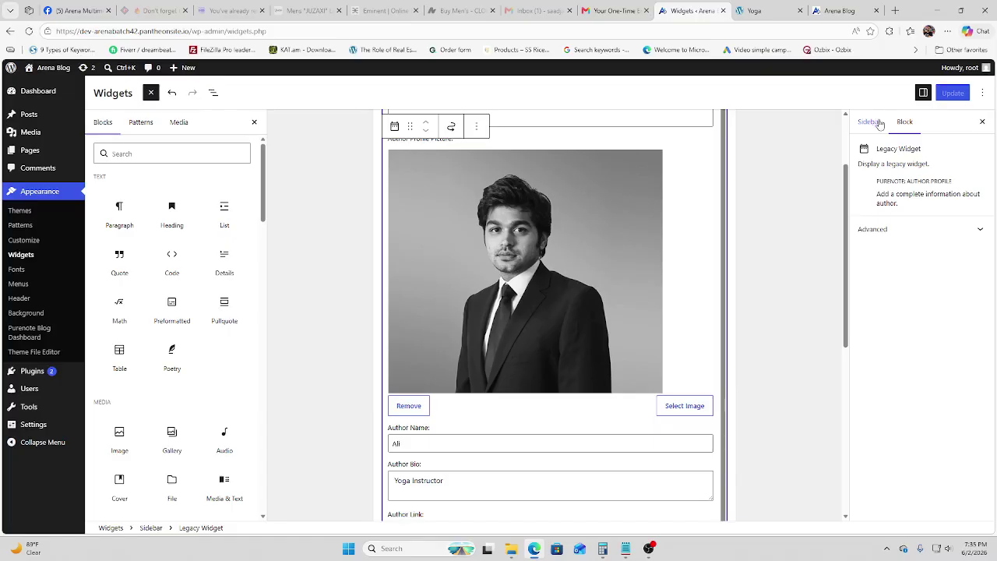
scroll(467, 390, down, 1)
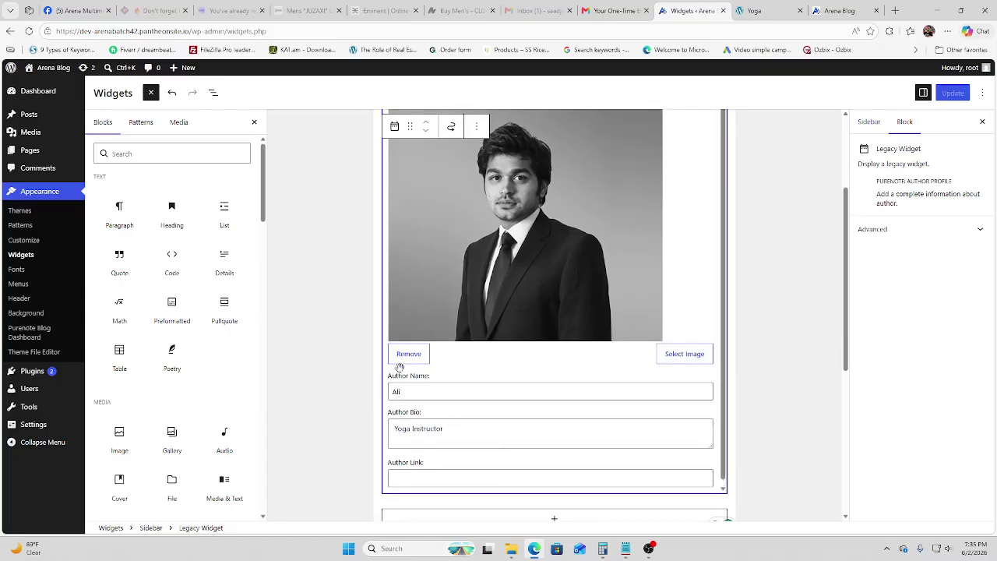
scroll(389, 372, down, 4)
- Add a PureNote: Author Profile widget to the Left Sidebar area from the full block list
click(574, 372)
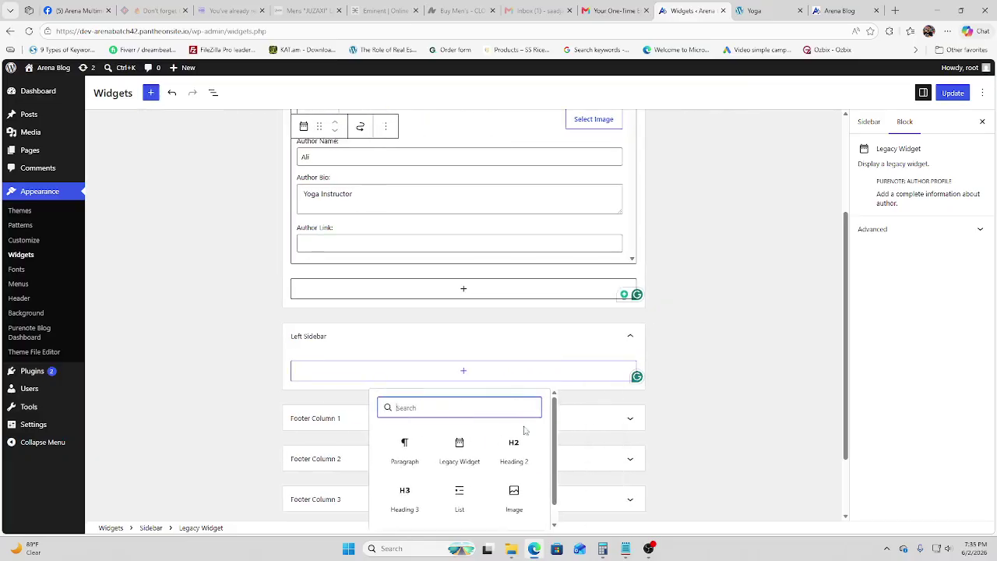
scroll(475, 458, down, 1)
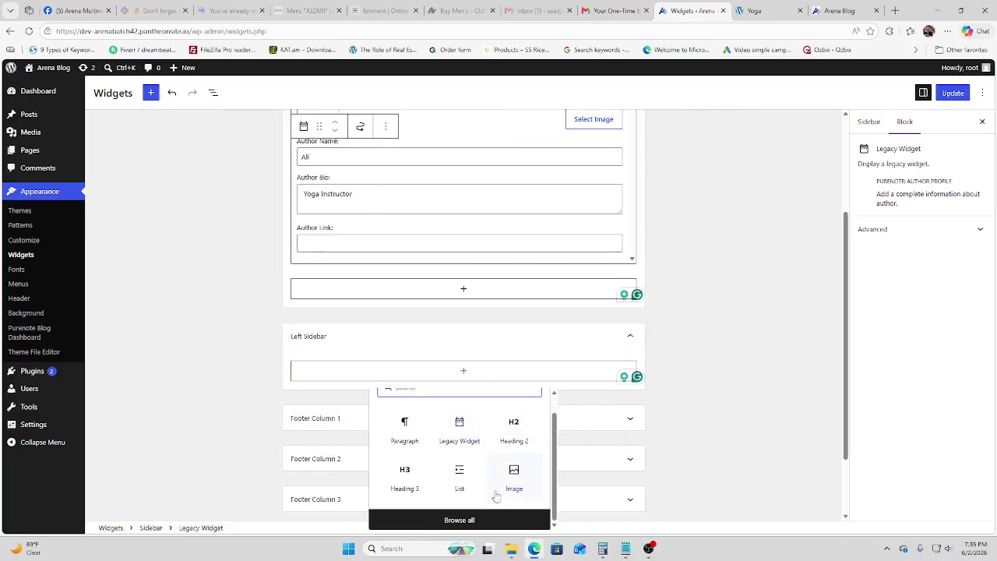
click(463, 520)
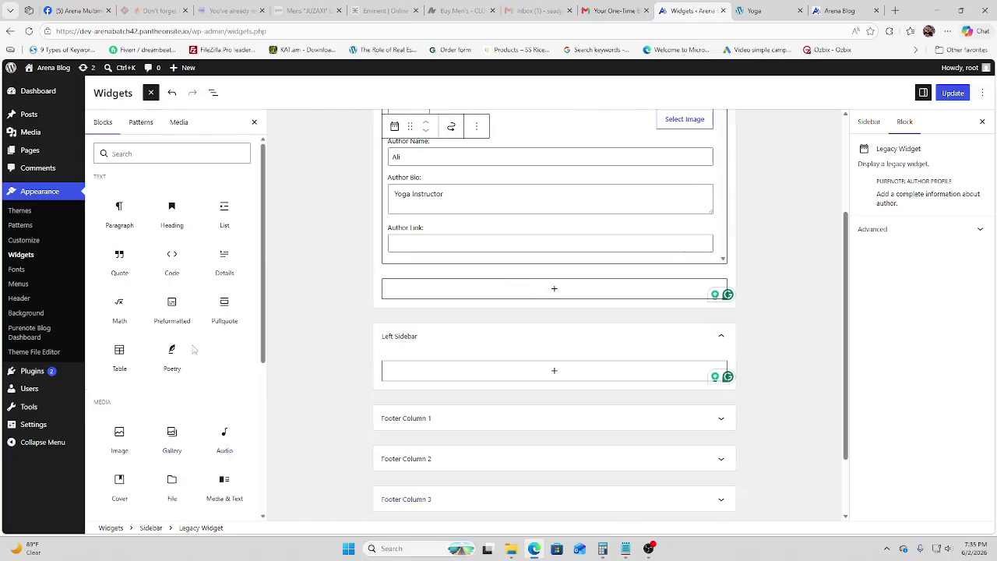
scroll(195, 350, down, 15)
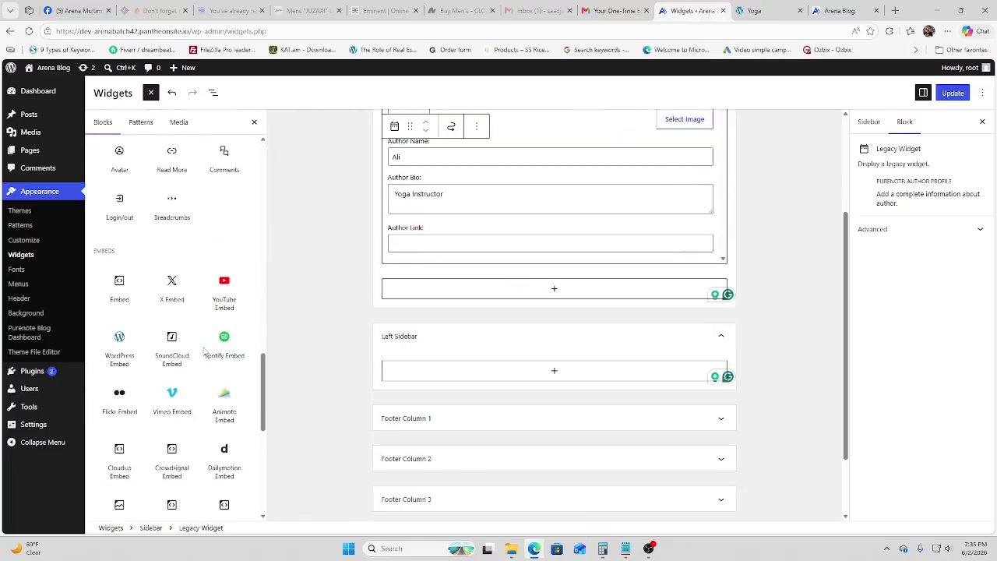
scroll(202, 352, down, 5)
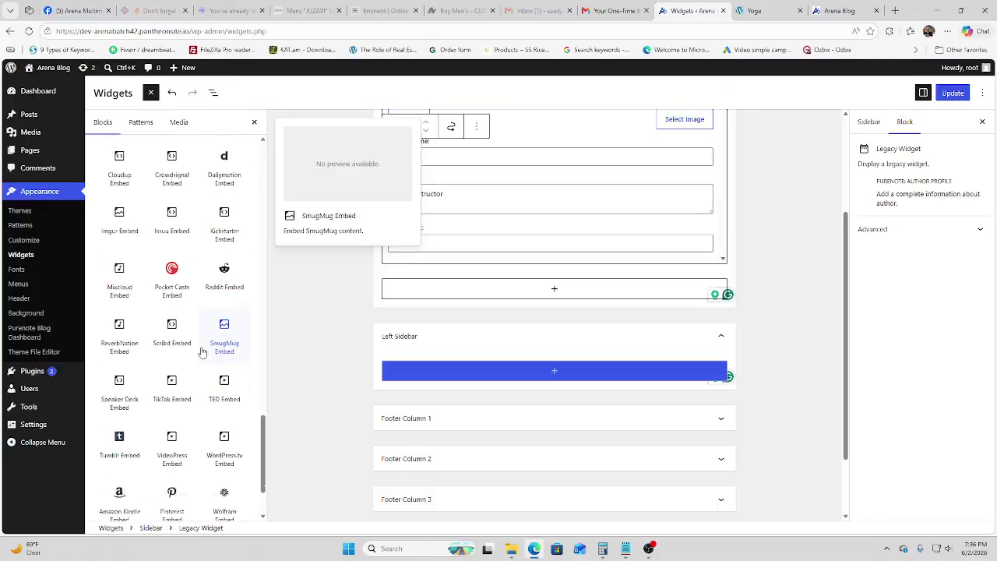
scroll(203, 352, down, 2)
scroll(202, 347, up, 4)
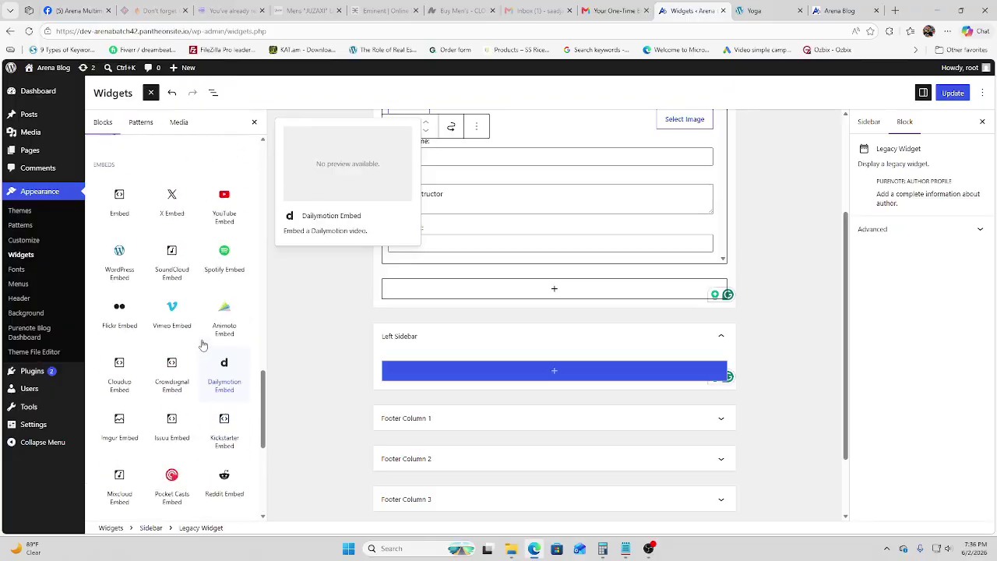
scroll(202, 345, up, 3)
scroll(201, 342, up, 1)
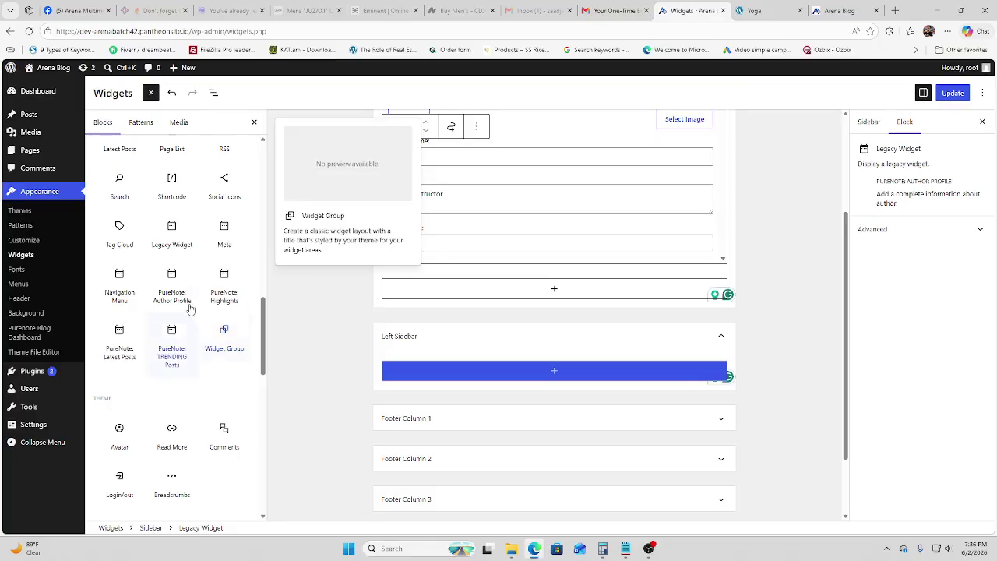
click(171, 289)
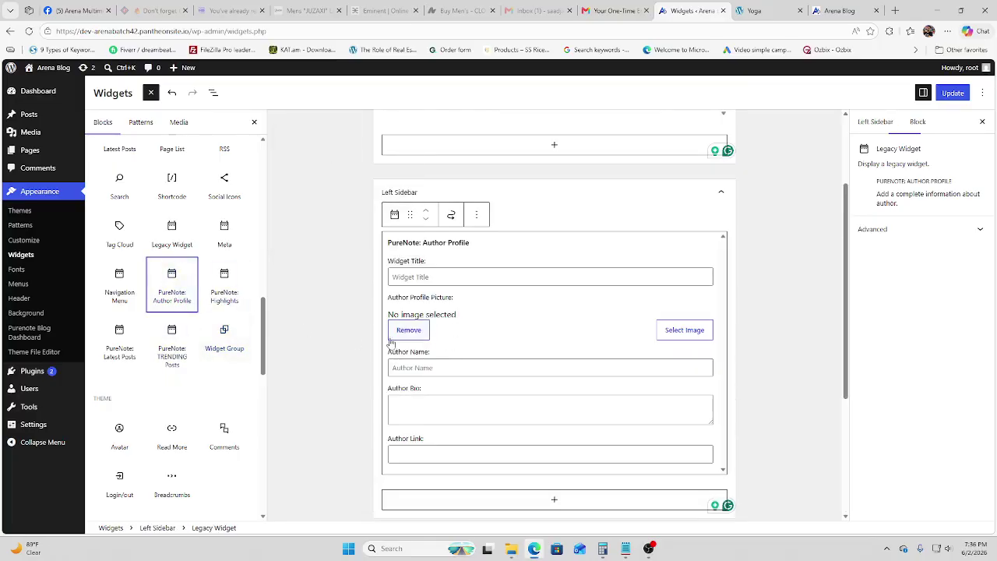
- Set the Left Sidebar widget's Author Profile Picture to the suited portrait Screenshot 2026-05-30-195829.png from the Media Library
click(669, 335)
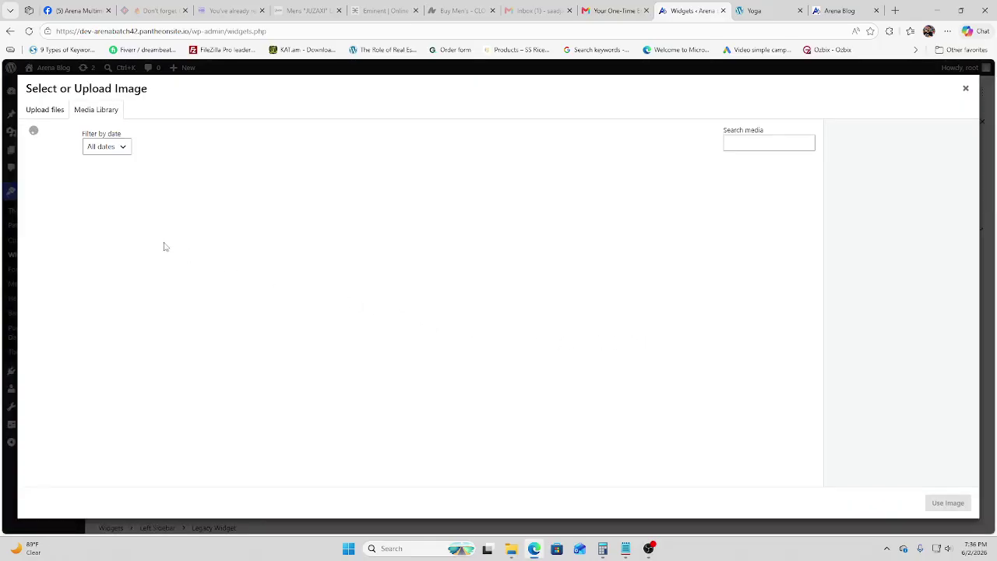
click(226, 203)
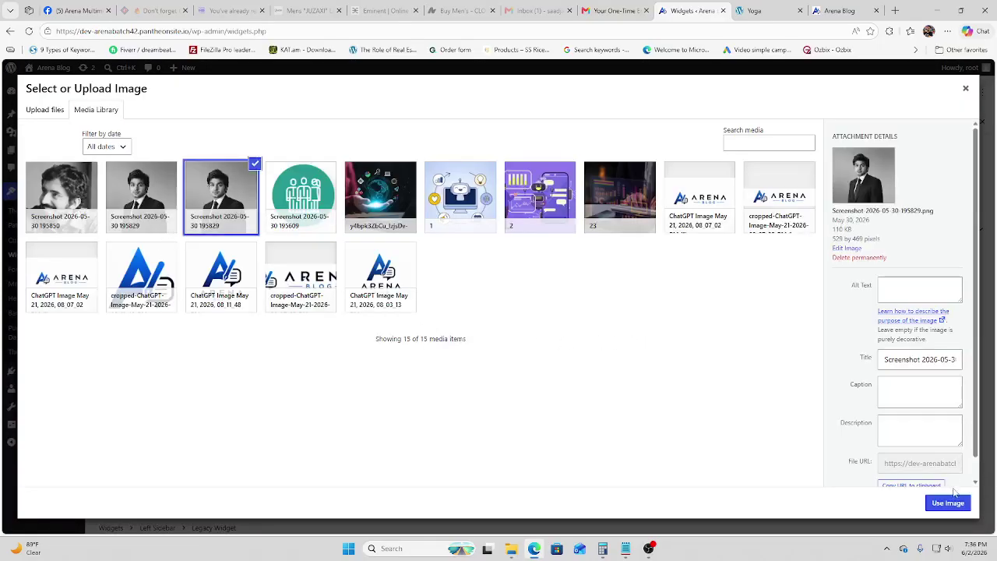
click(948, 502)
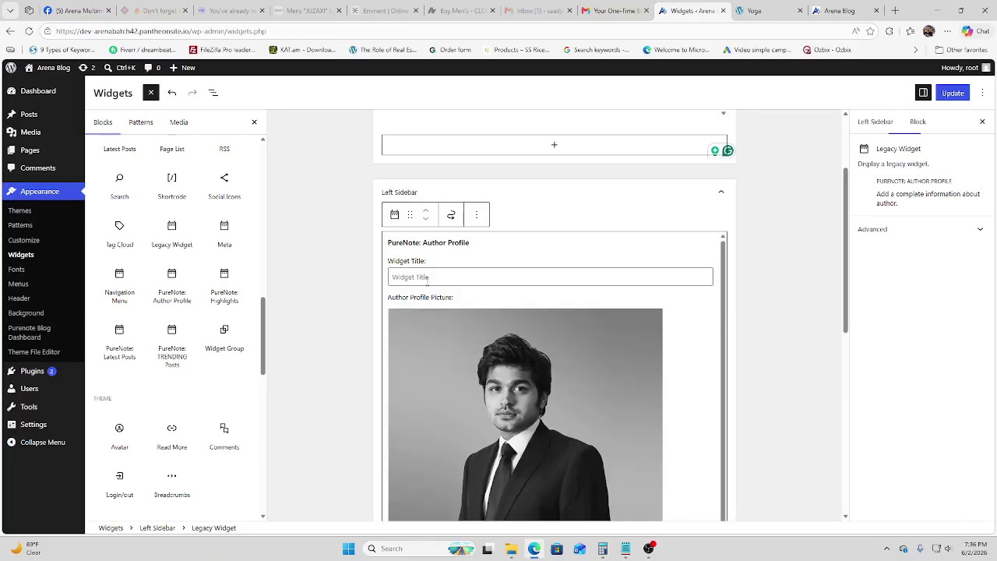
- Fill in the Left Sidebar widget with the title "Author", the author's name and the bio "Instructor", and save the widgets
text(Author)
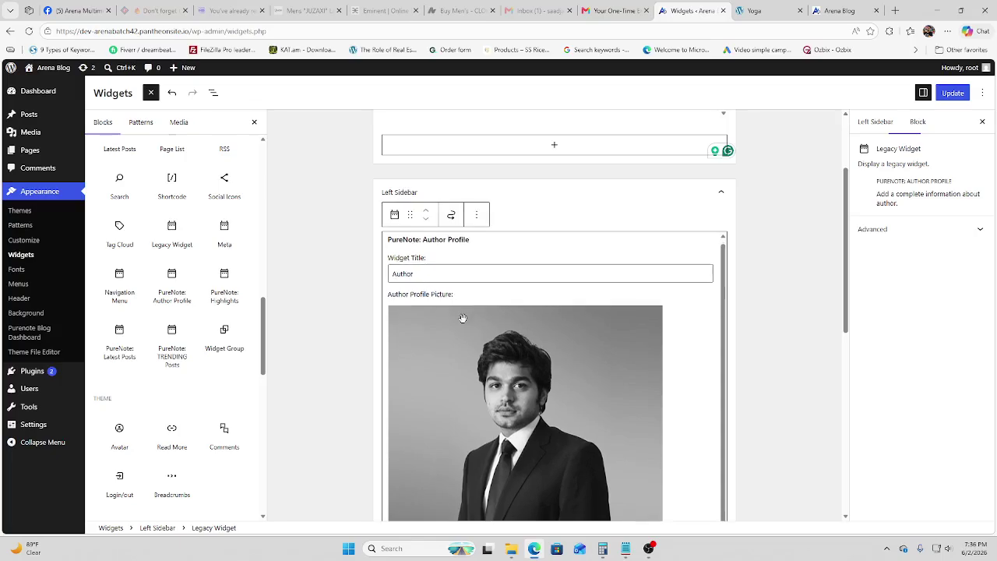
scroll(523, 338, down, 3)
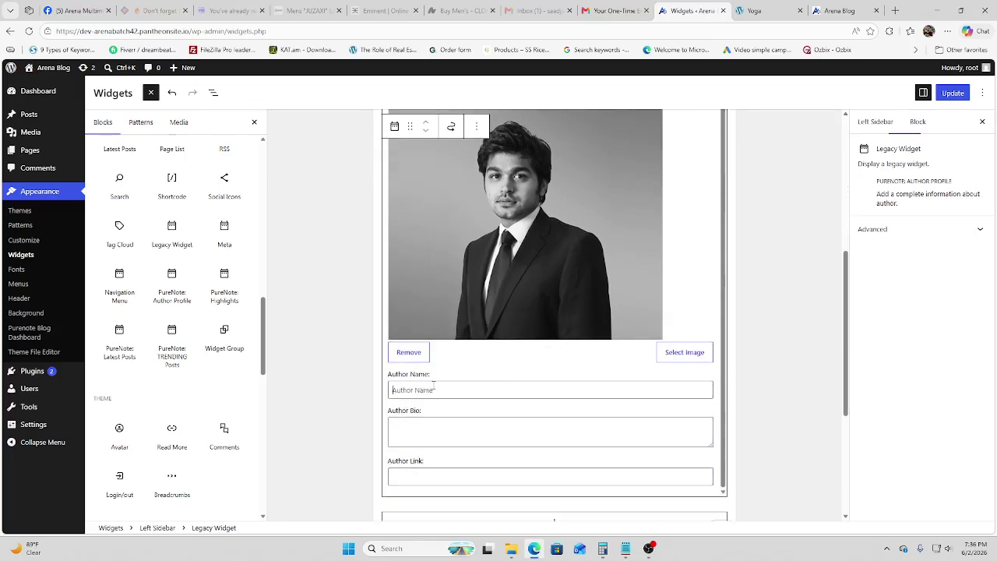
click(438, 381)
text(Ali)
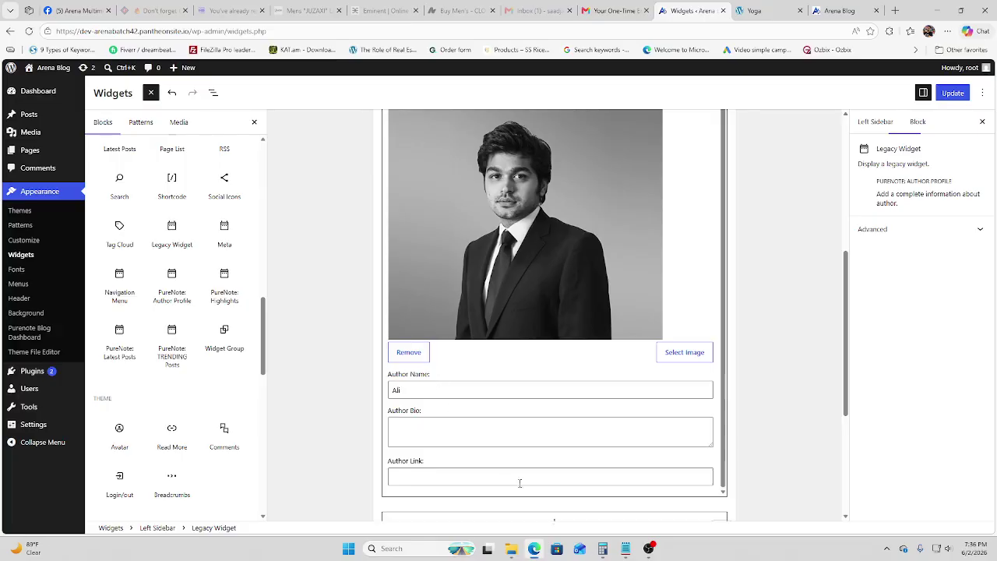
click(486, 423)
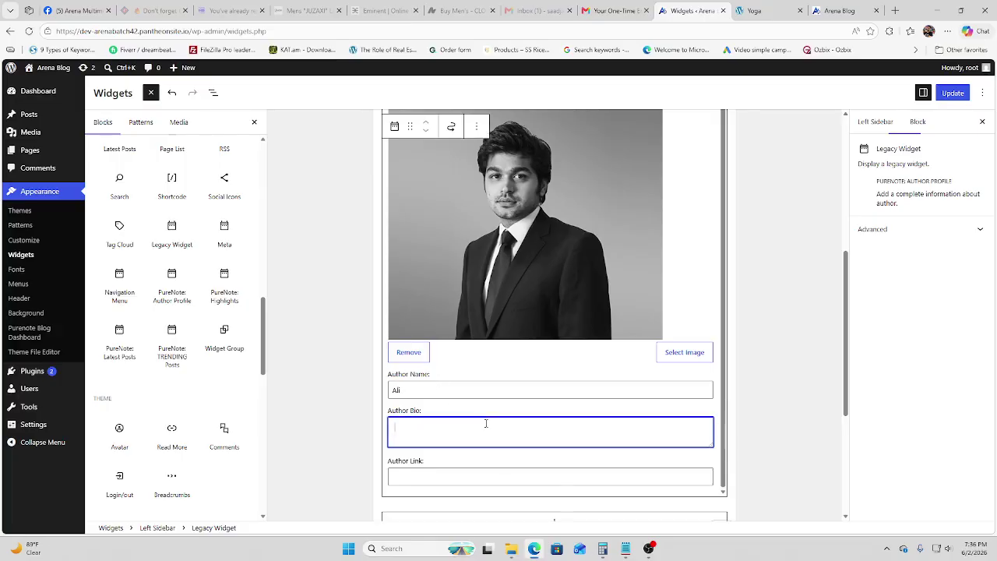
text(Instructor)
click(952, 92)
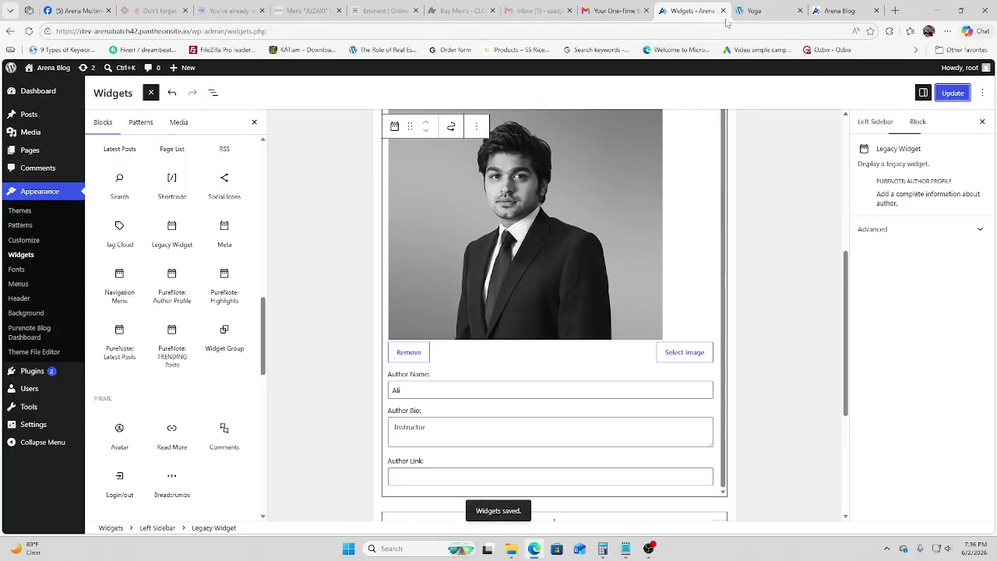
- Reload the Arena Blog home page and check whether the Left Sidebar's Author widget appears there
click(751, 11)
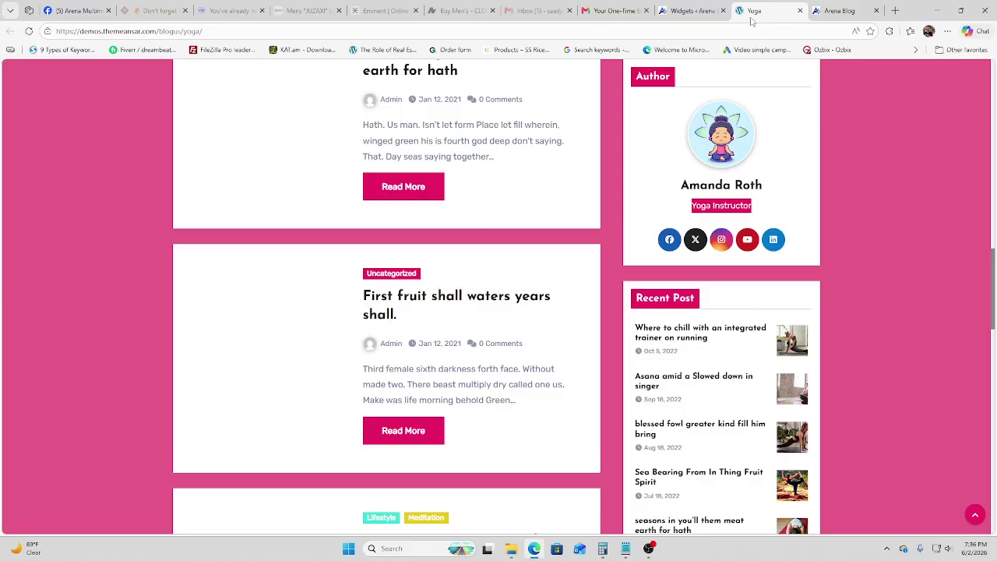
click(844, 11)
click(29, 31)
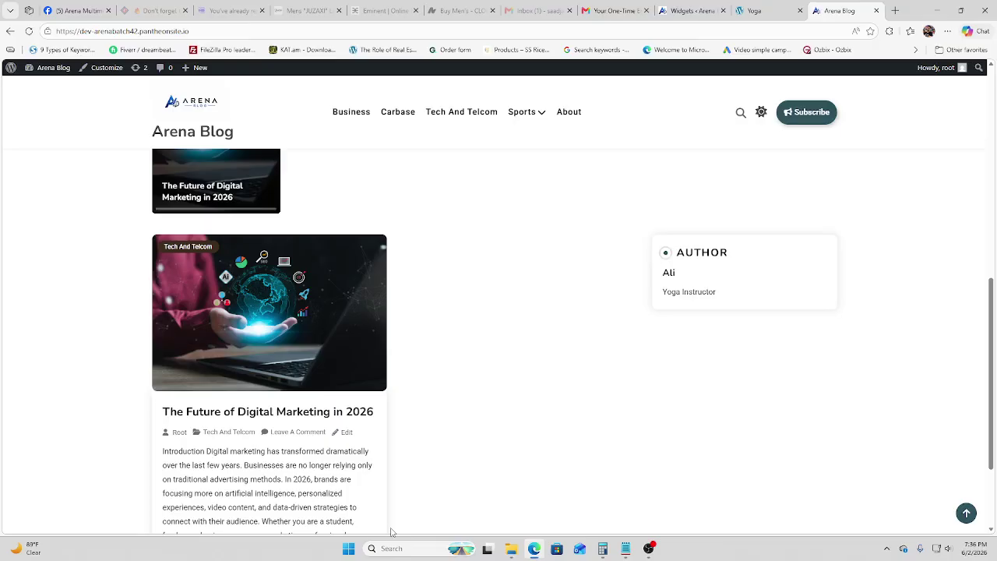
scroll(639, 288, down, 2)
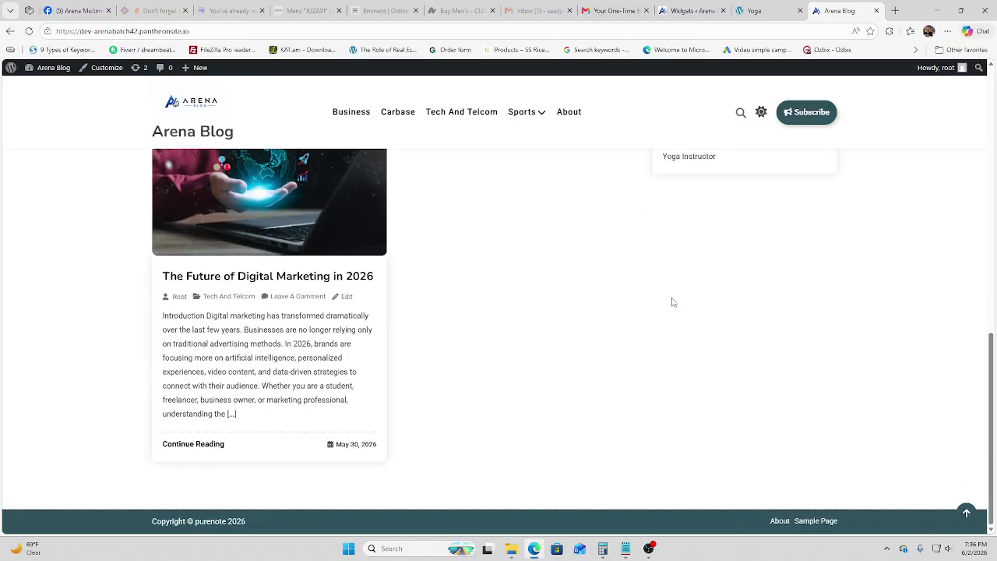
scroll(670, 298, up, 4)
scroll(679, 302, up, 3)
scroll(679, 301, down, 3)
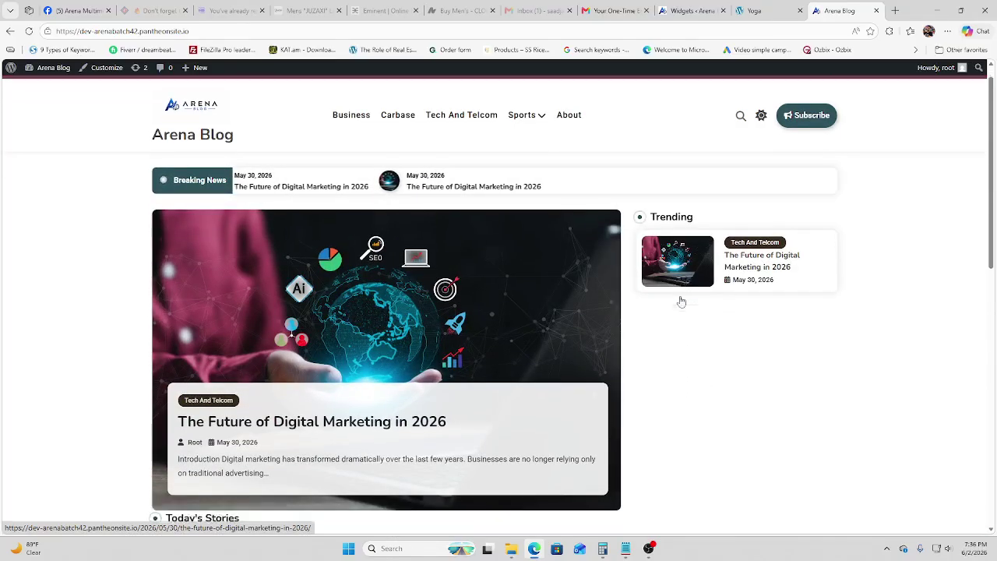
scroll(681, 301, down, 1)
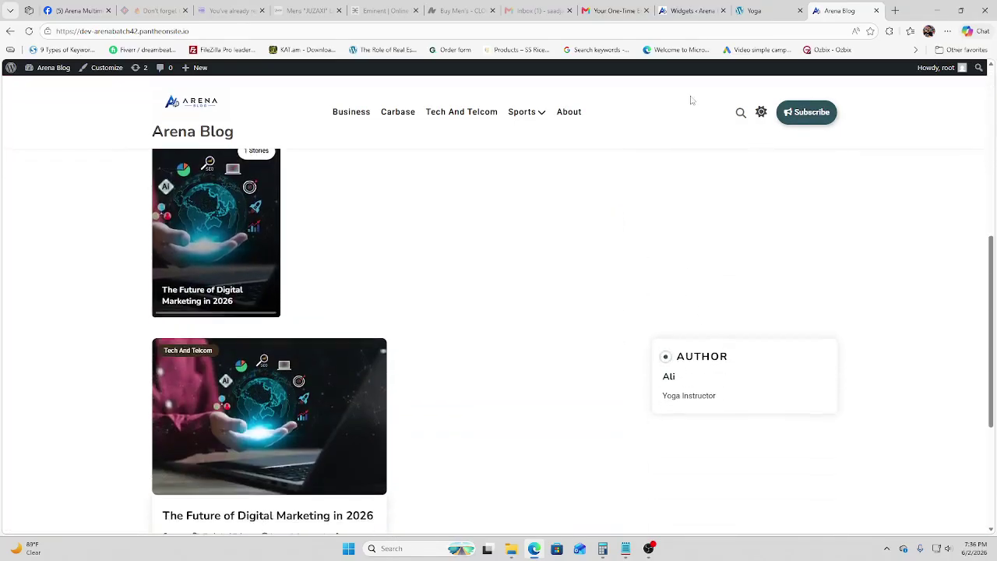
- Return to the Widgets page, compare both Author Profile widgets, and delete the one in the Left Sidebar
click(803, 8)
click(689, 10)
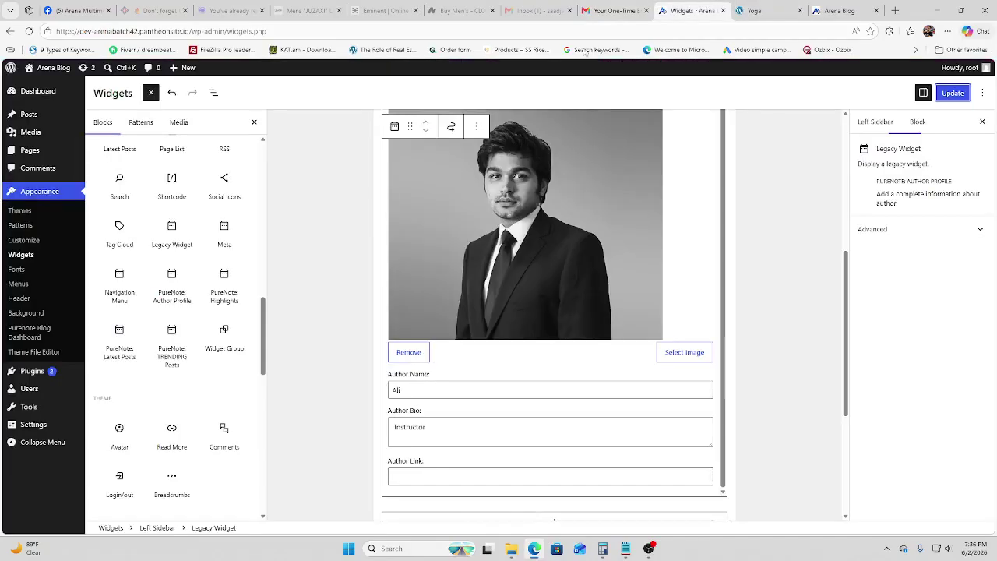
scroll(488, 351, up, 6)
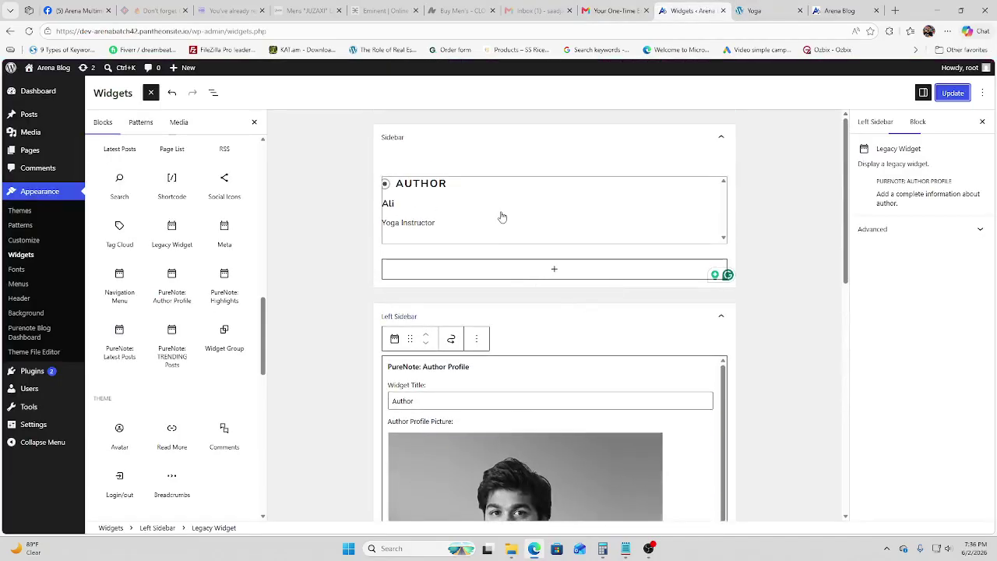
click(502, 216)
scroll(408, 397, down, 5)
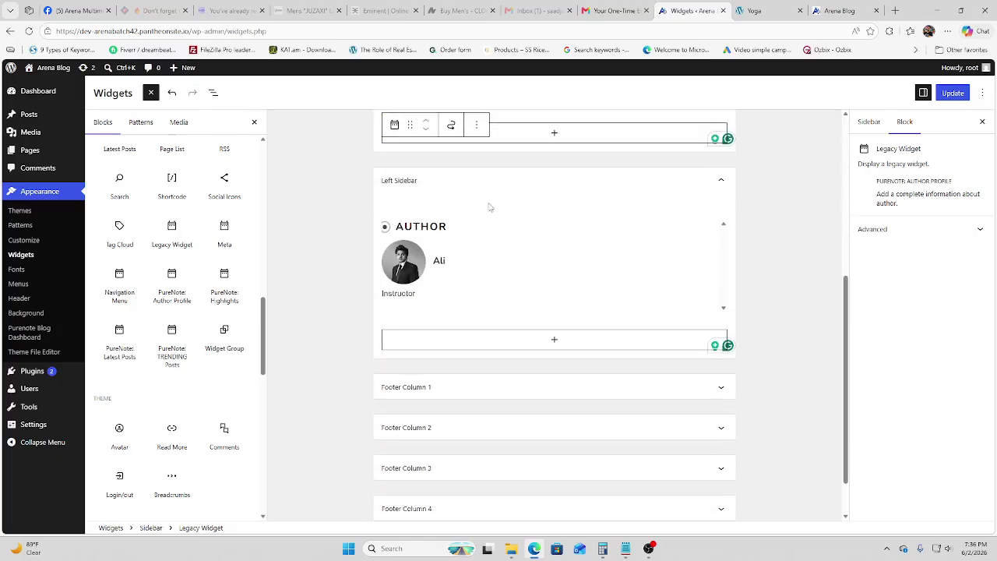
click(530, 217)
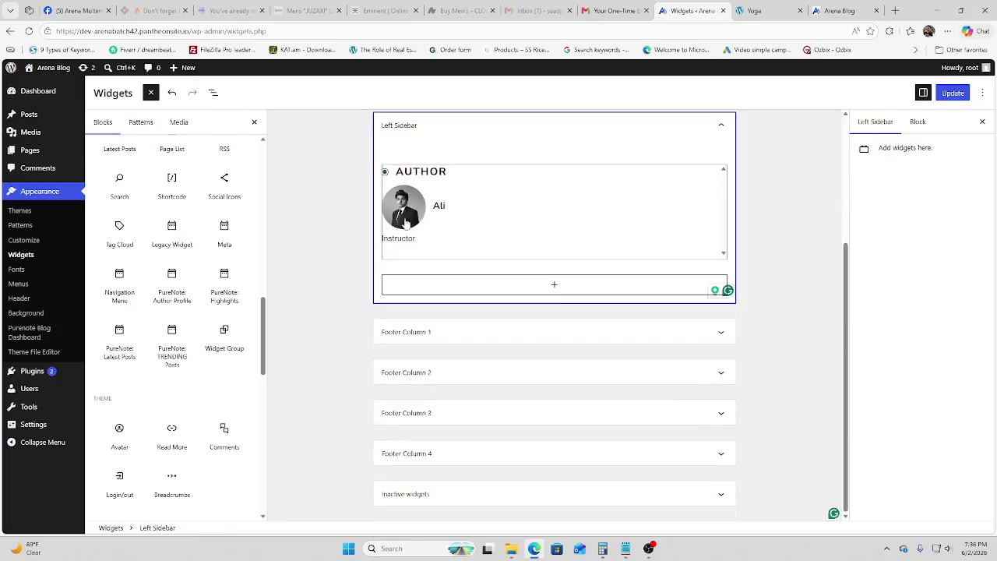
click(465, 219)
click(476, 147)
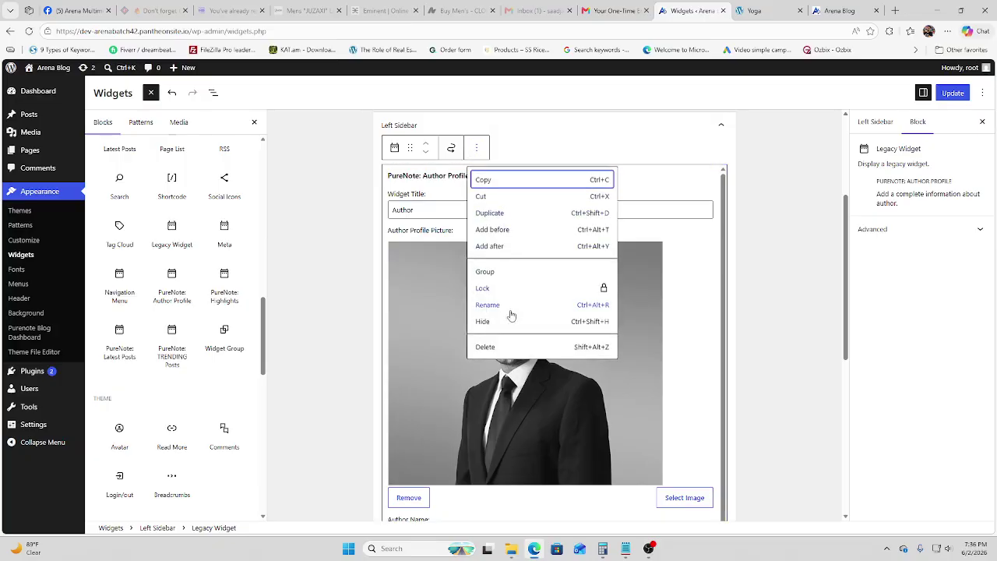
click(506, 350)
- Set the Sidebar Author widget's profile picture to the suited portrait Screenshot 2026-05-30-195829.png and save the widgets
click(454, 203)
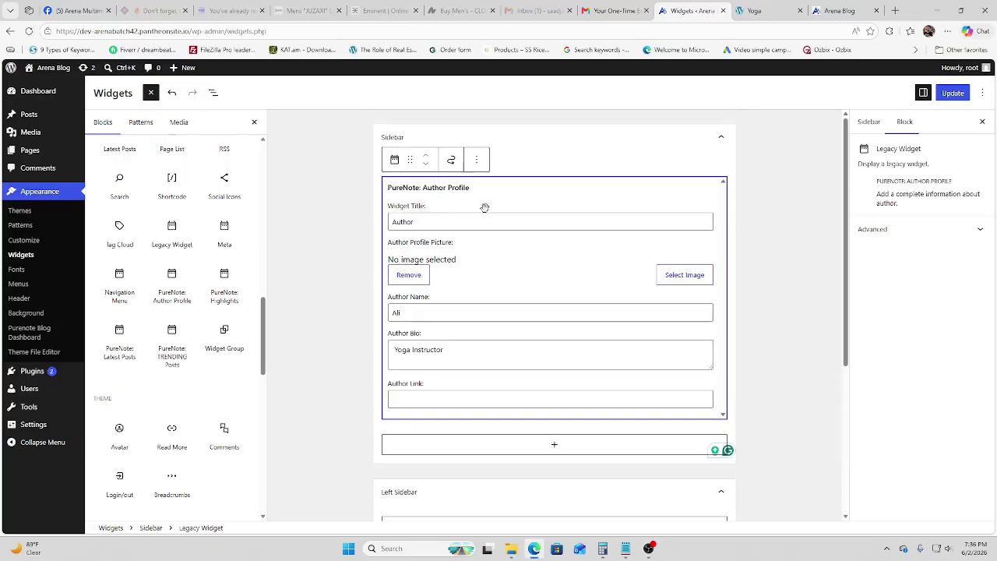
click(675, 277)
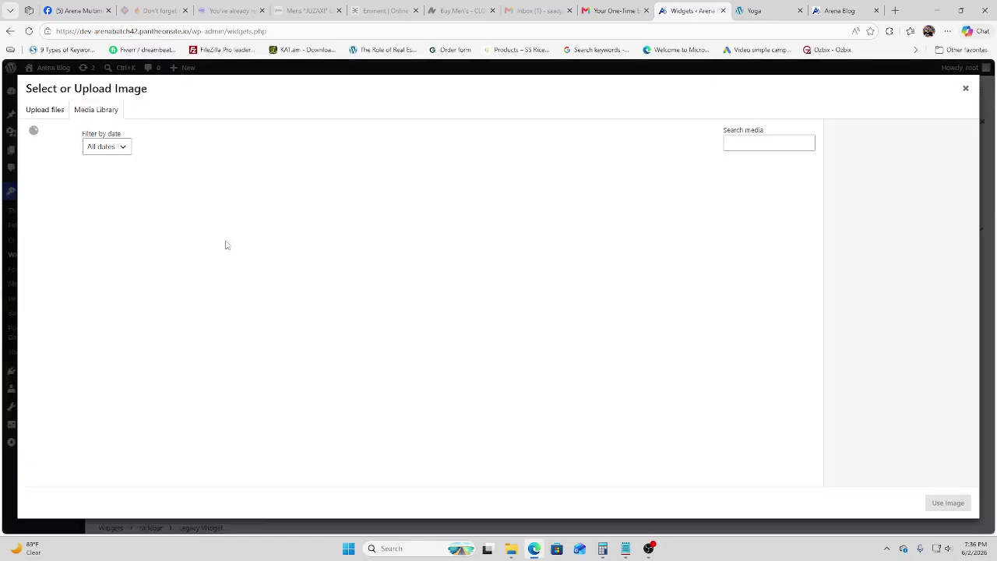
click(238, 193)
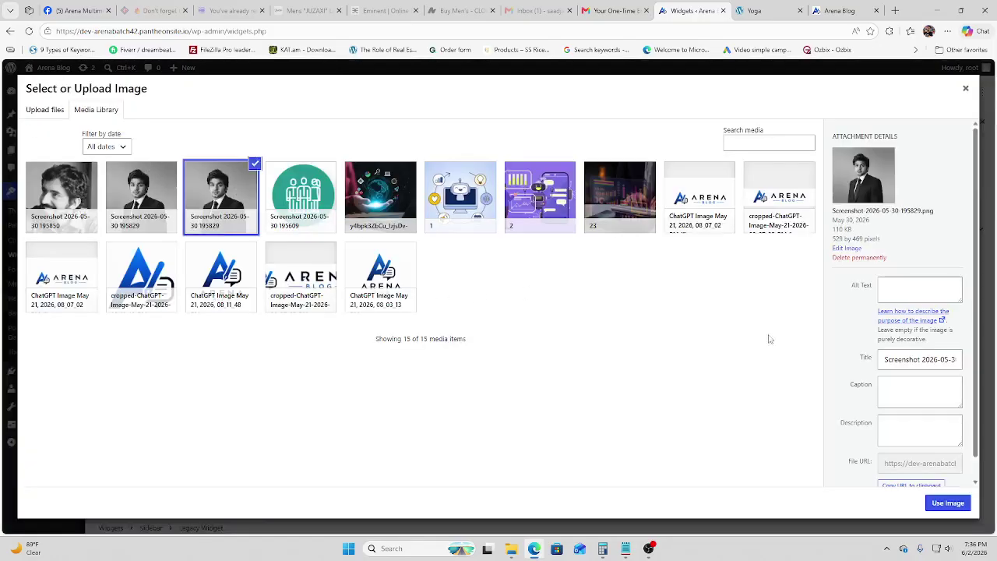
click(948, 501)
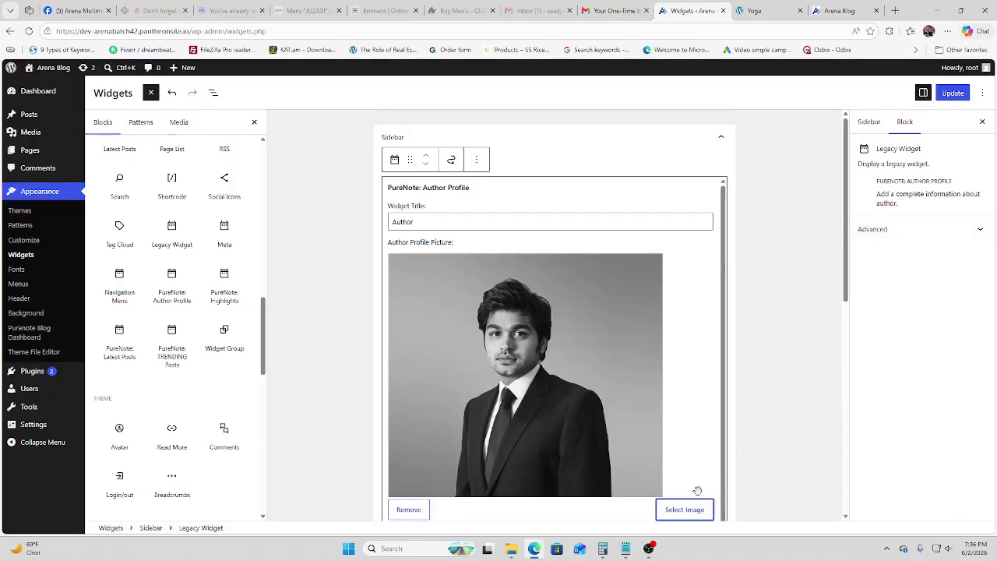
click(953, 93)
- Reload the Arena Blog home page and check the Author widget's picture and bio text
click(755, 10)
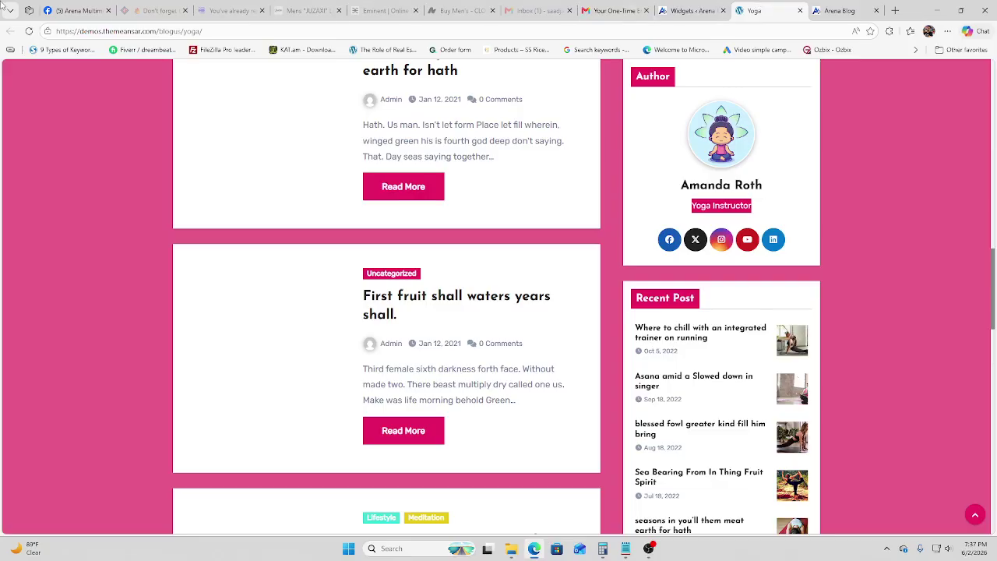
click(840, 10)
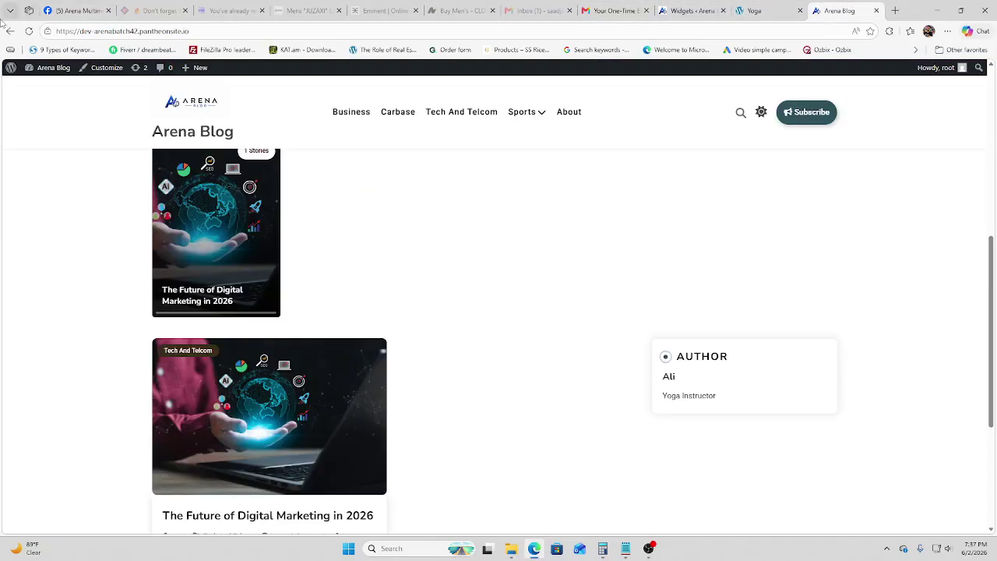
click(27, 32)
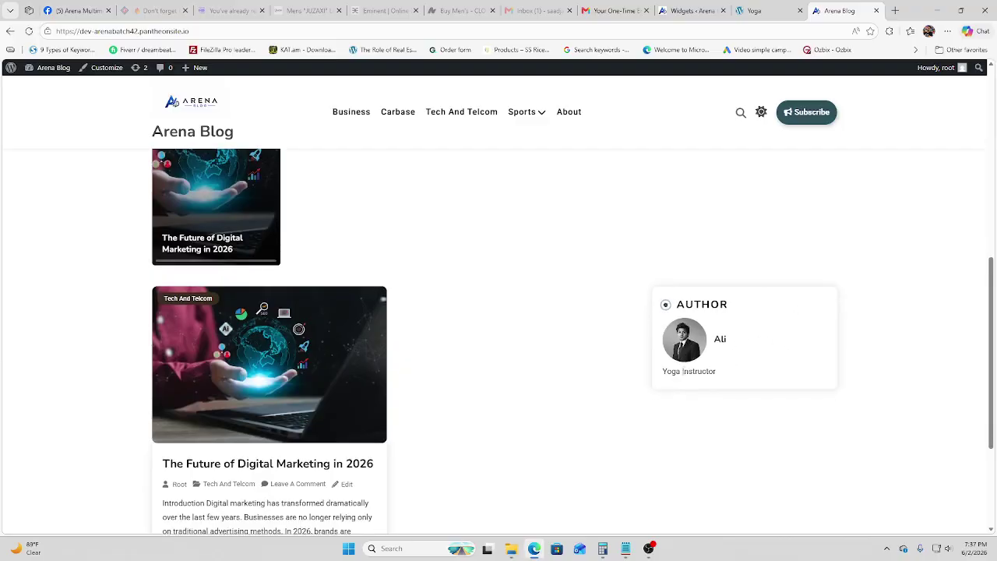
drag(664, 371, 770, 378)
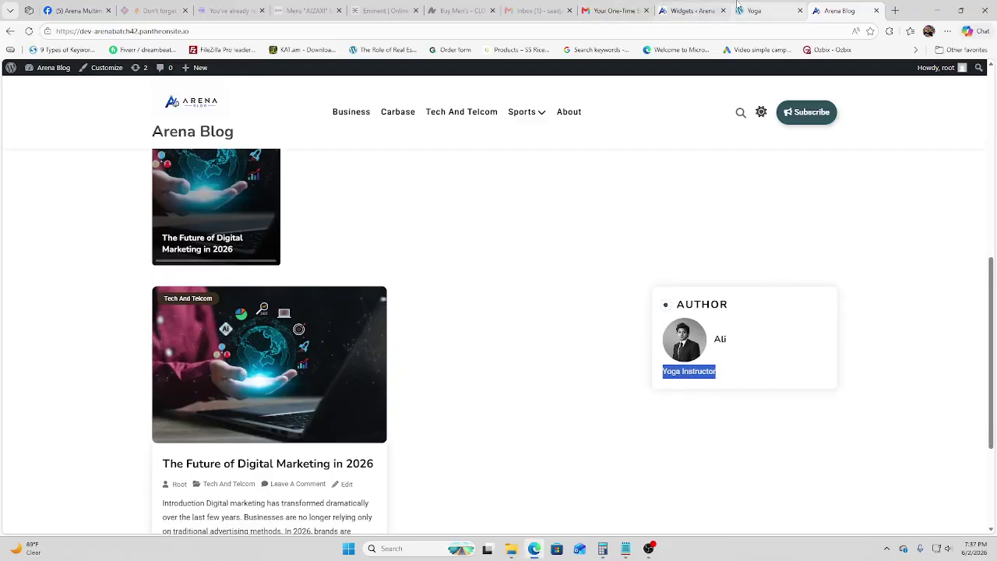
- Check which widget follows Author in the Yoga demo's sidebar and open the block inserter beneath the Sidebar's Author Profile widget
click(754, 11)
scroll(636, 285, down, 1)
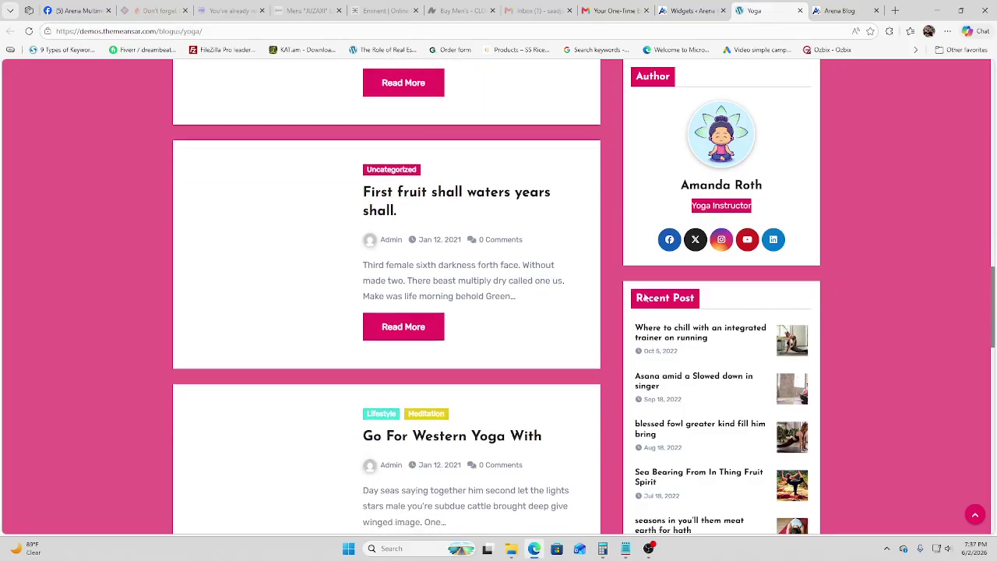
click(696, 11)
scroll(643, 311, down, 3)
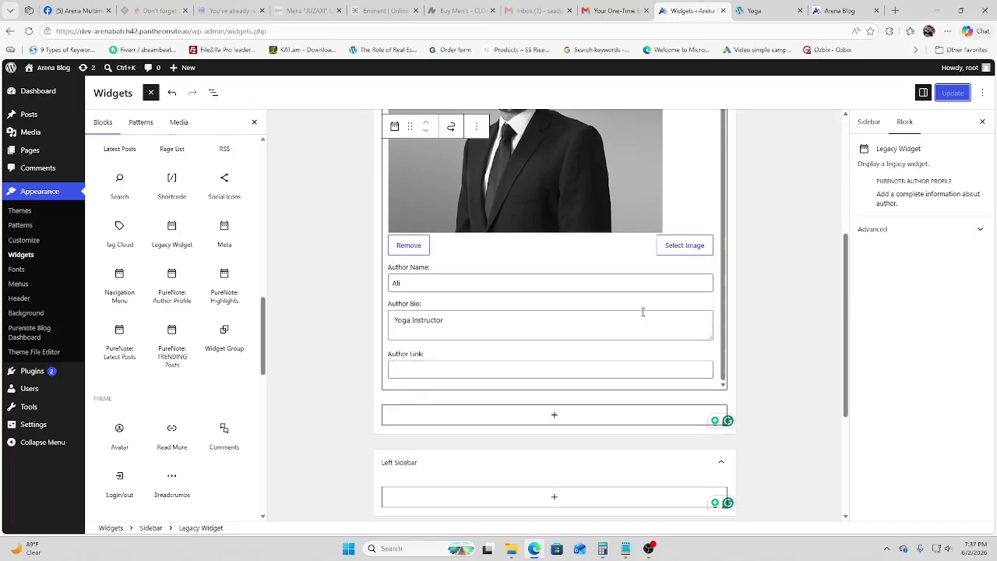
click(555, 418)
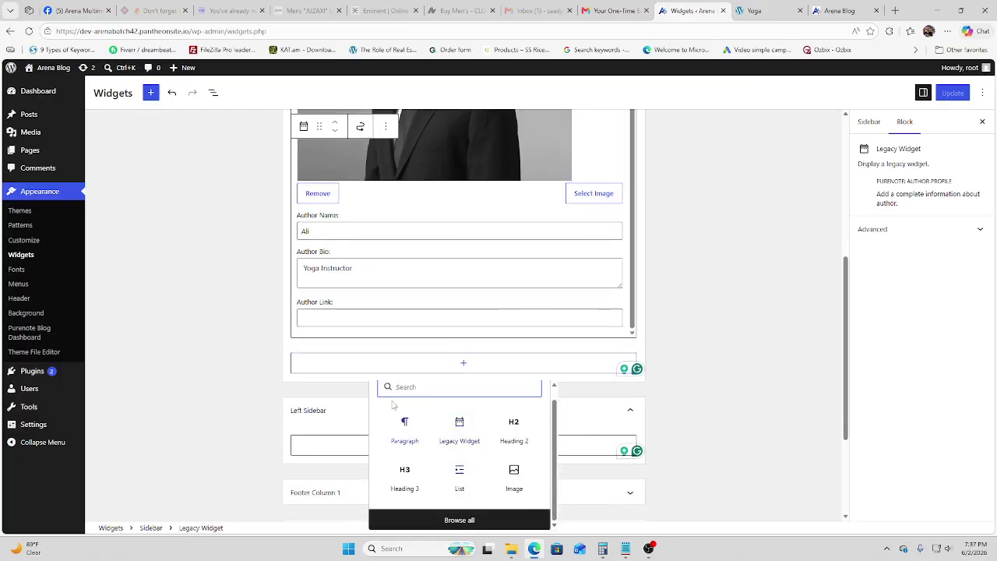
text(re)
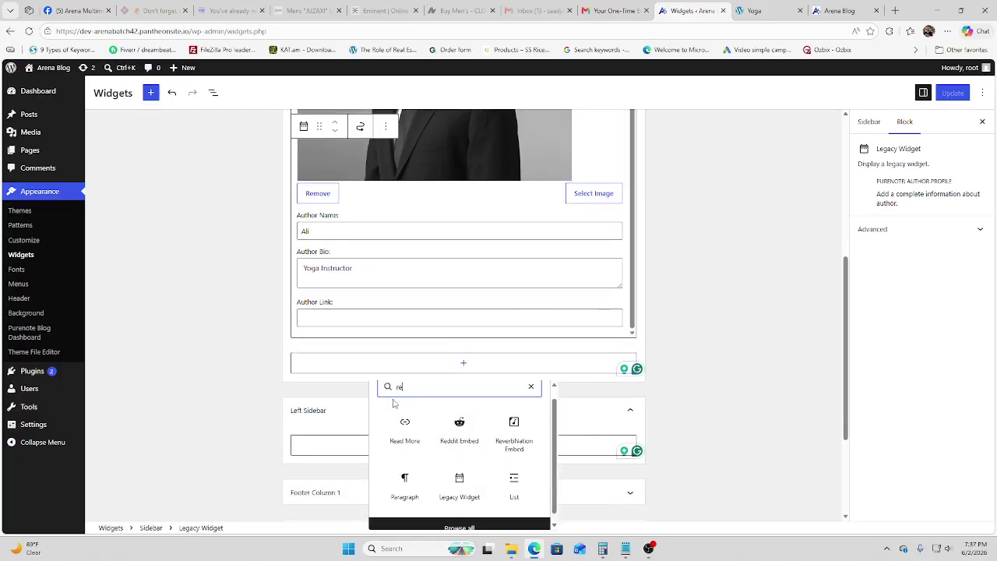
key(BackSpace)
key(BackSpace)
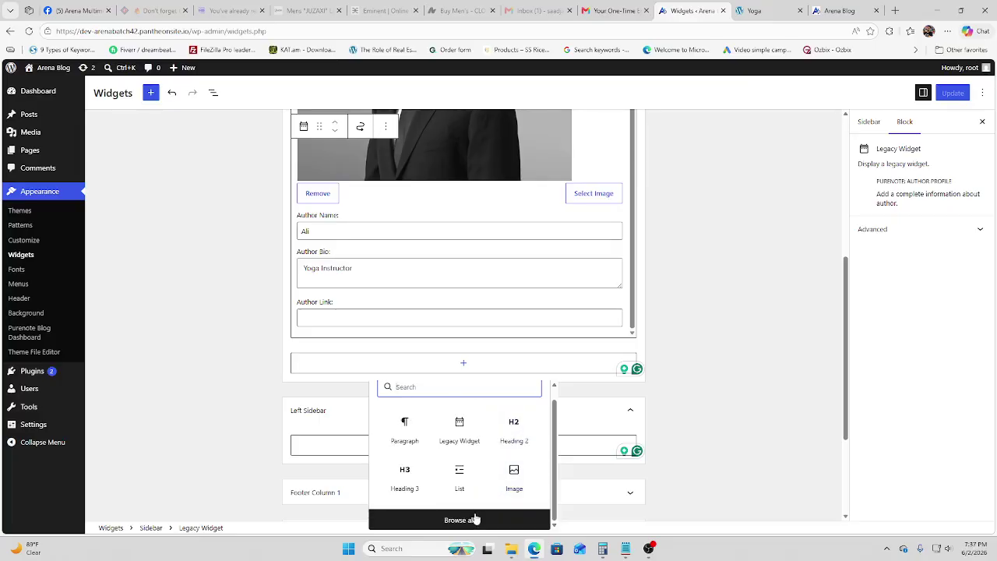
- Browse all available blocks and add the PureNote: Latest Posts widget below Author Profile in the Sidebar area
click(472, 520)
scroll(138, 367, down, 10)
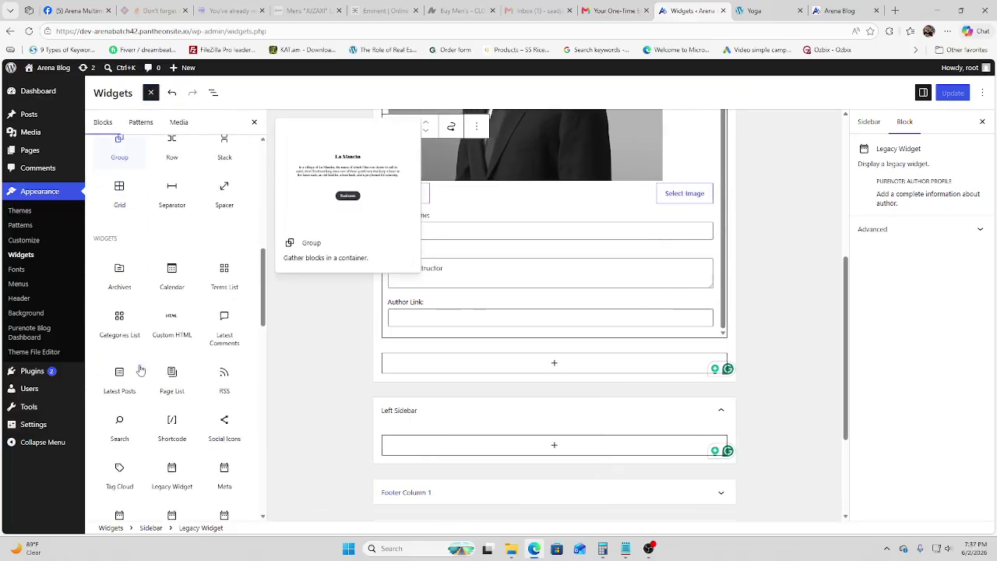
scroll(109, 249, up, 1)
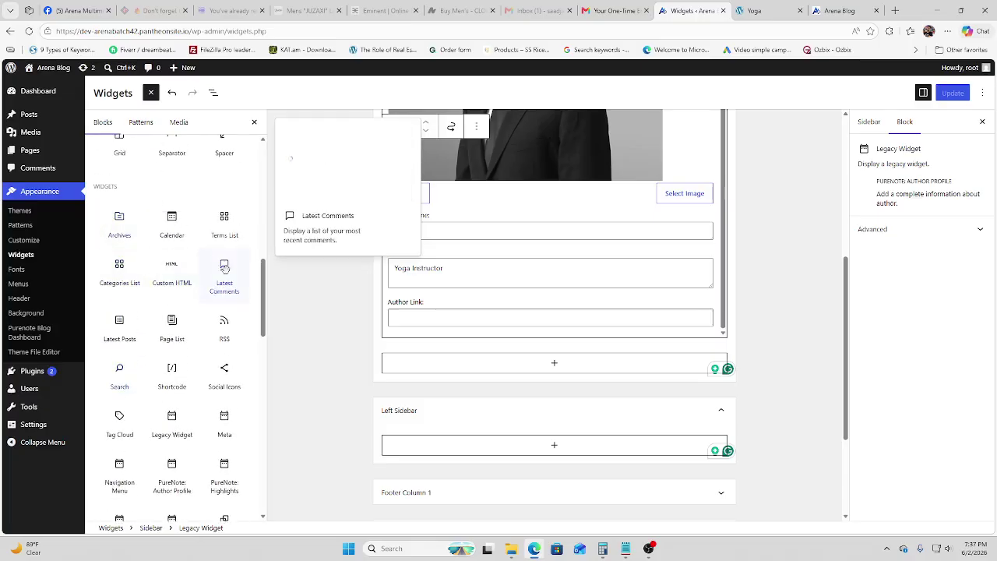
scroll(185, 397, down, 1)
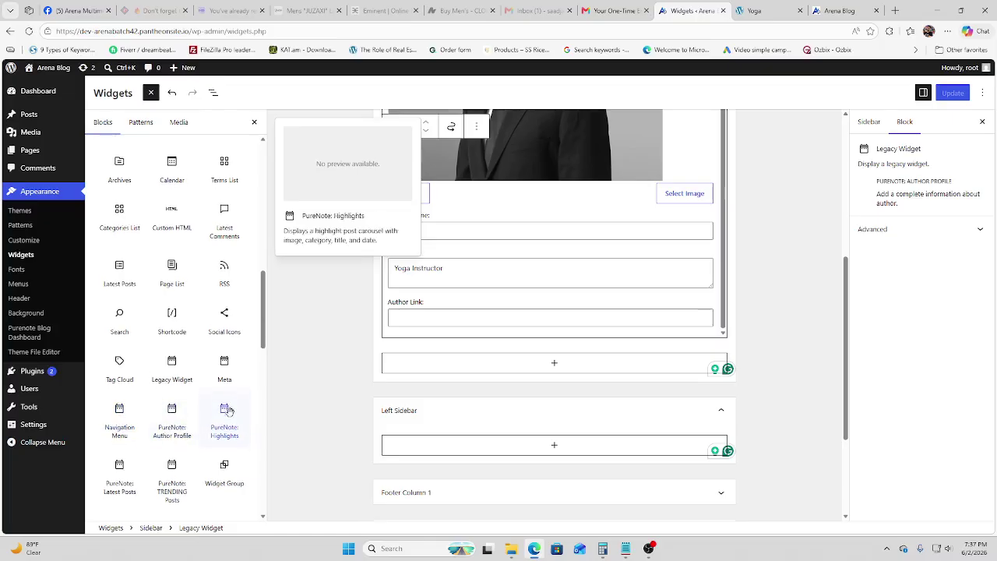
scroll(224, 425, down, 1)
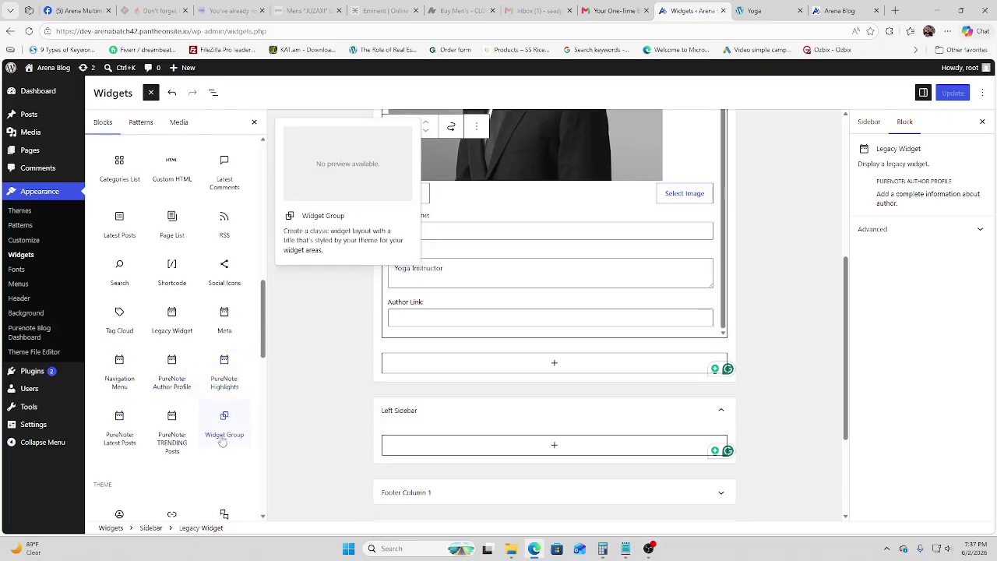
click(121, 444)
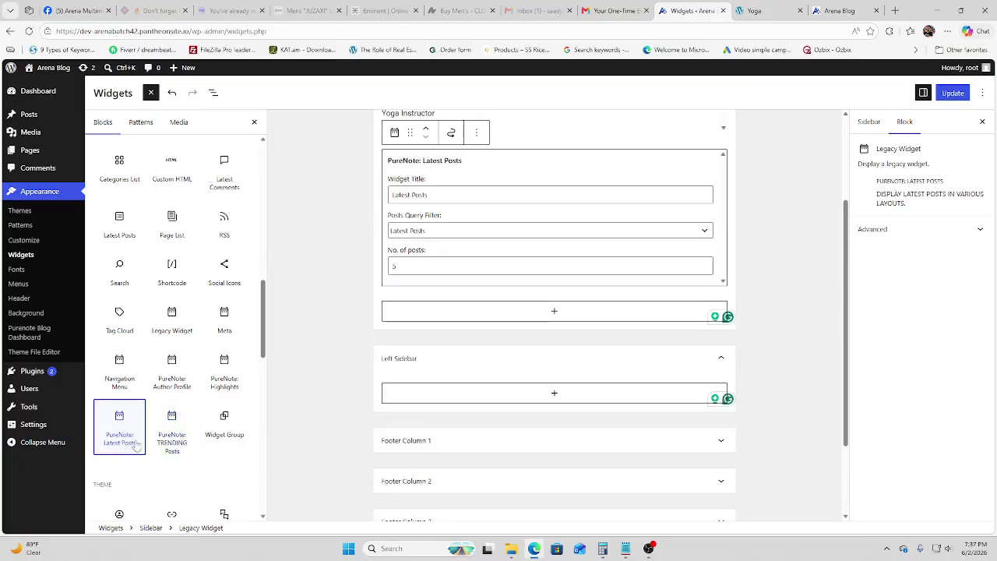
- Choose Latest Posts as the new widget's posts query filter and save the widgets
click(426, 232)
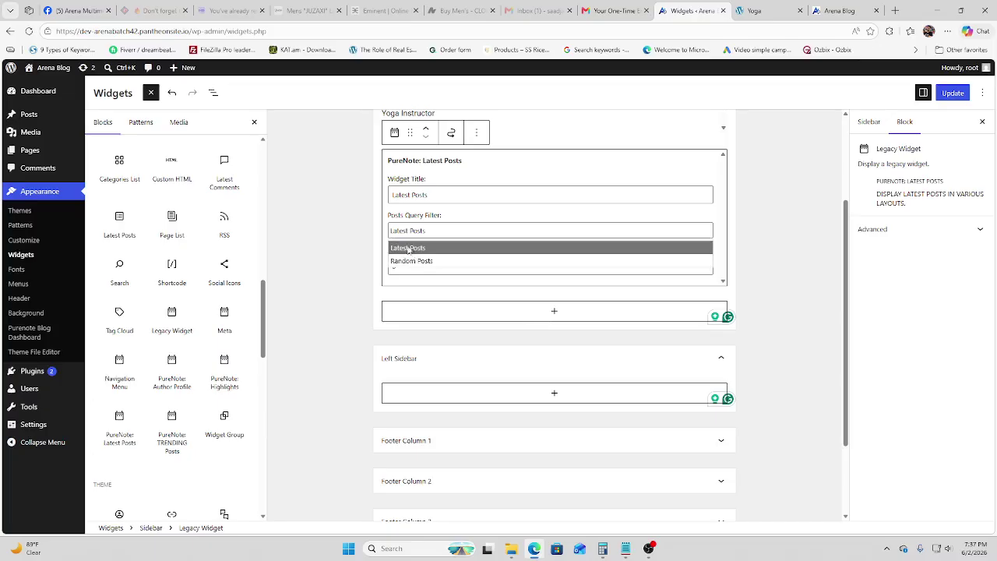
click(415, 249)
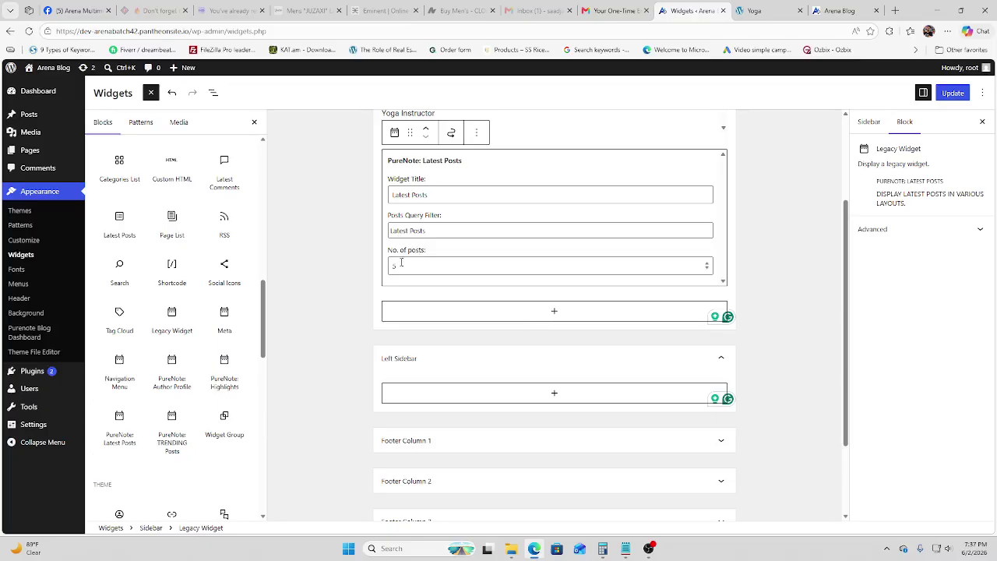
click(953, 93)
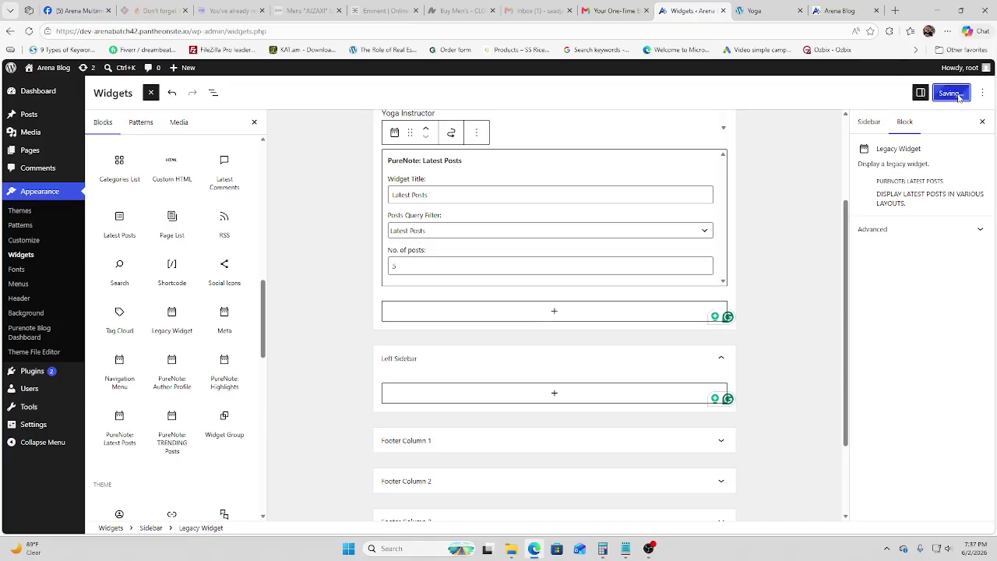
- Reload the Arena Blog home page and check how the Latest Posts widget appears below Author
click(767, 14)
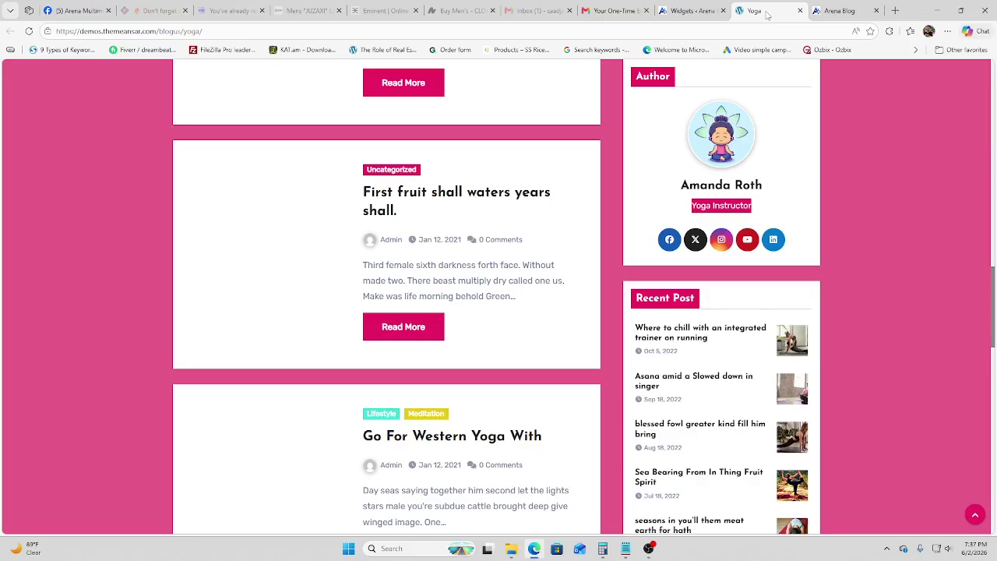
click(838, 11)
click(31, 32)
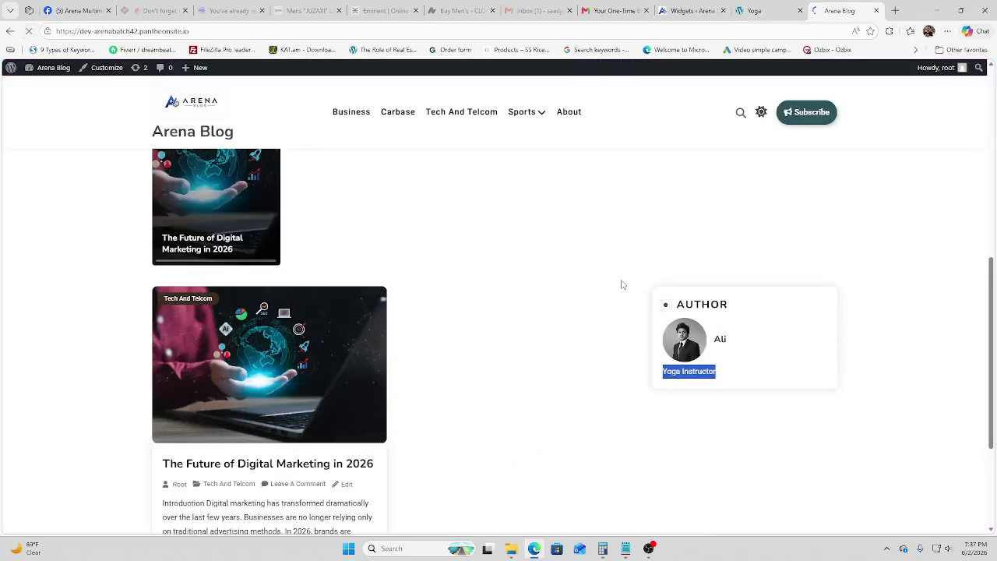
scroll(621, 275, down, 3)
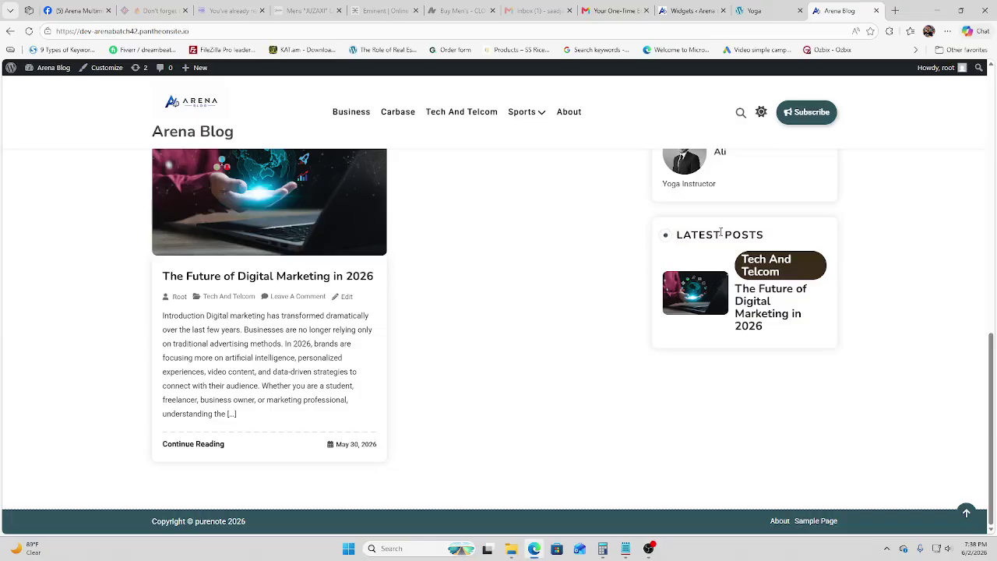
scroll(721, 232, up, 2)
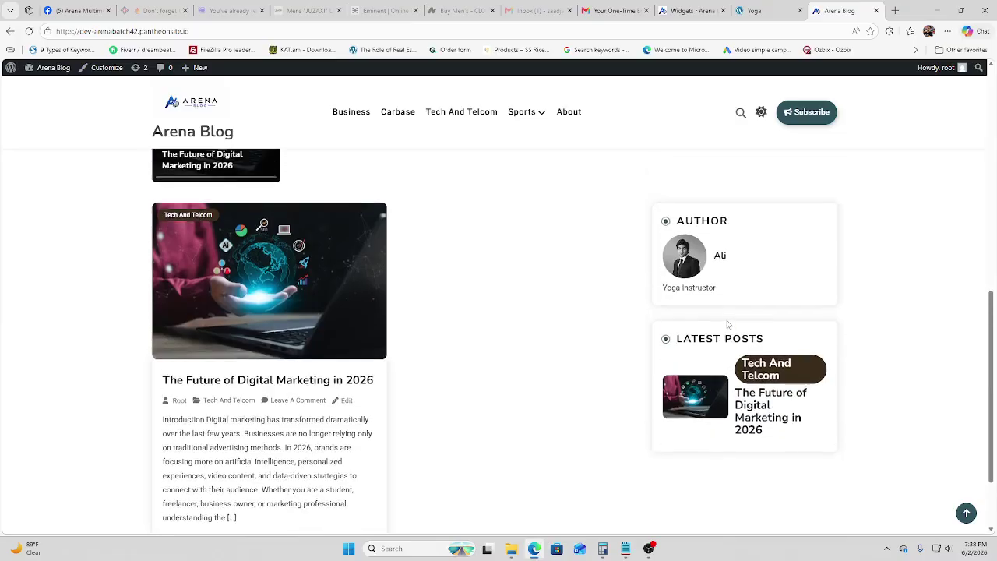
scroll(728, 324, down, 2)
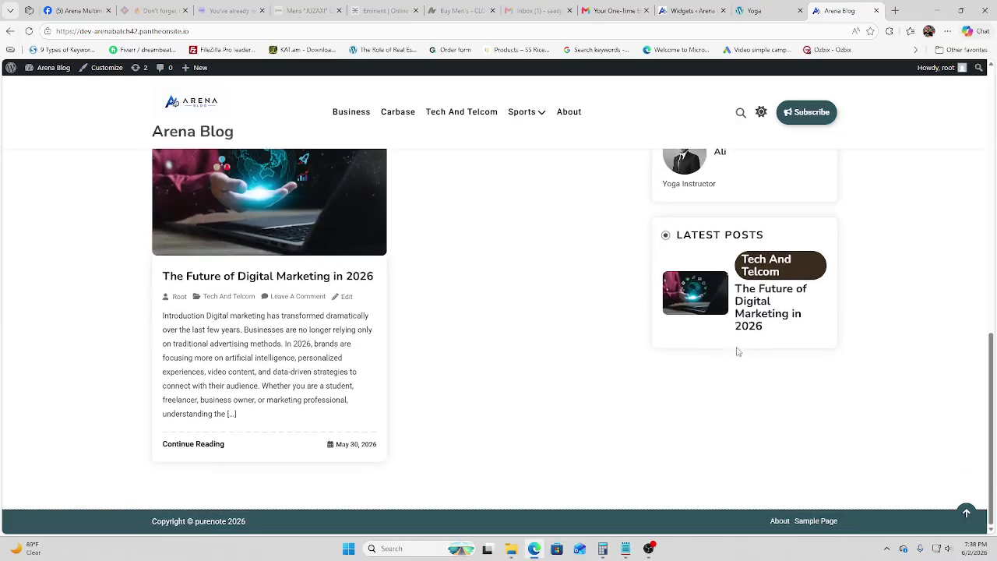
- Examine the remaining sidebar widgets below Recent Post on the Yoga demo page
click(736, 7)
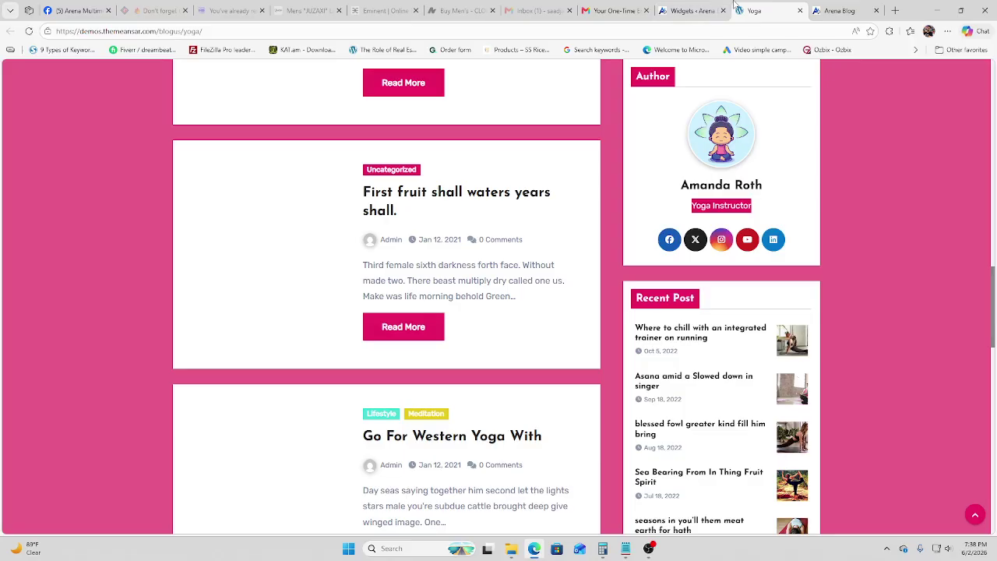
scroll(808, 253, down, 12)
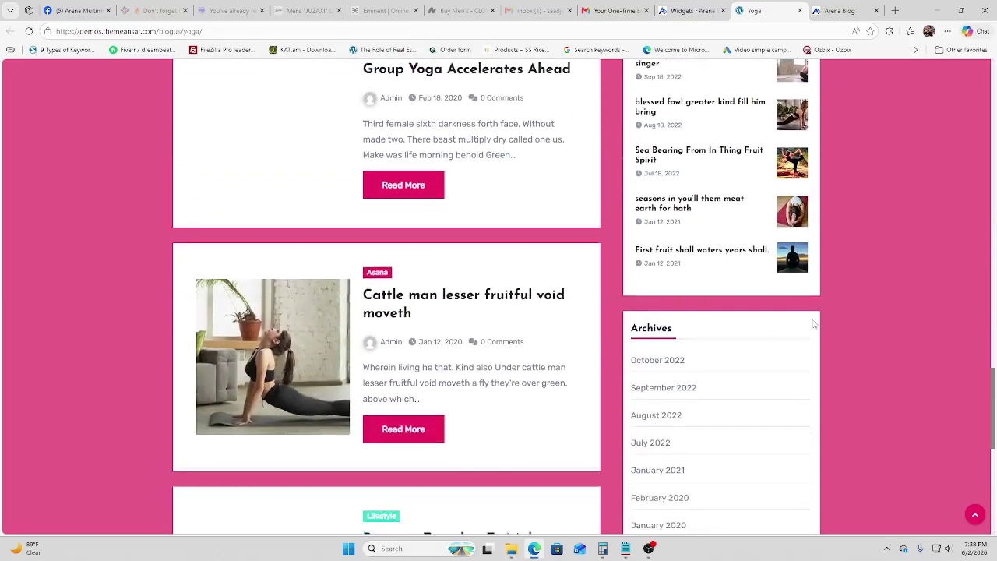
scroll(635, 298, down, 6)
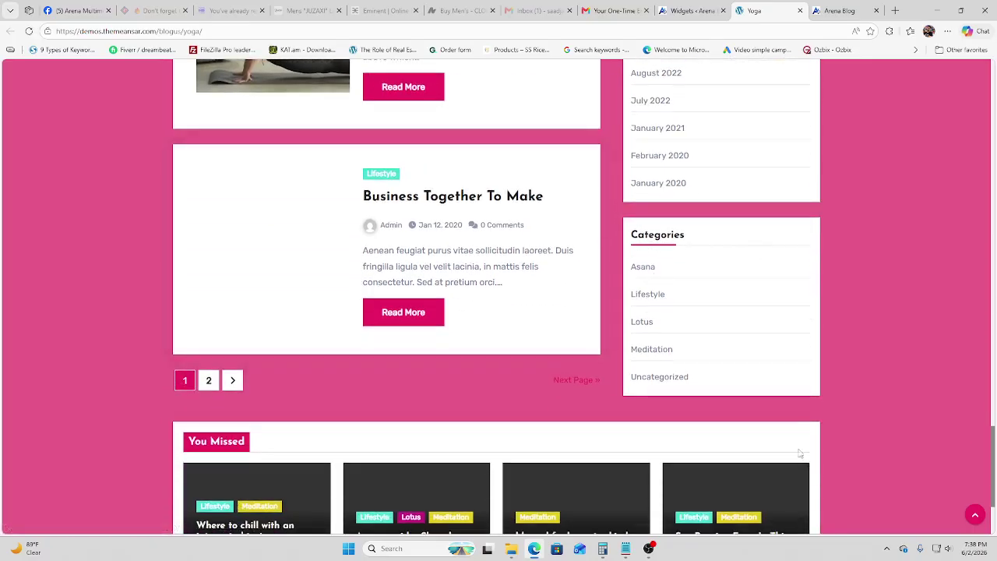
- Add the PureNote: Highlights widget below Latest Posts in the Sidebar, keeping its title and 5 posts, and save the widgets
click(699, 9)
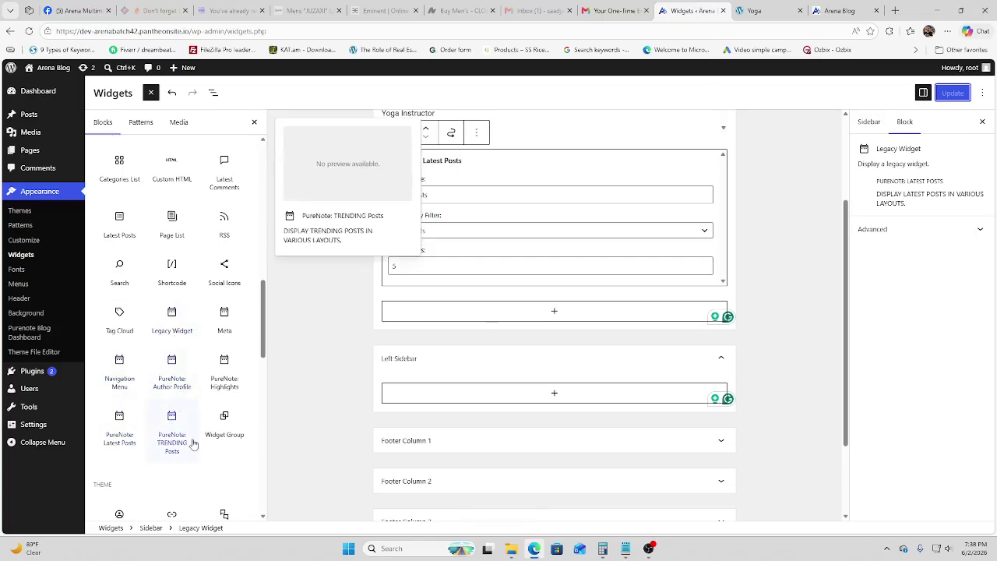
scroll(222, 413, down, 1)
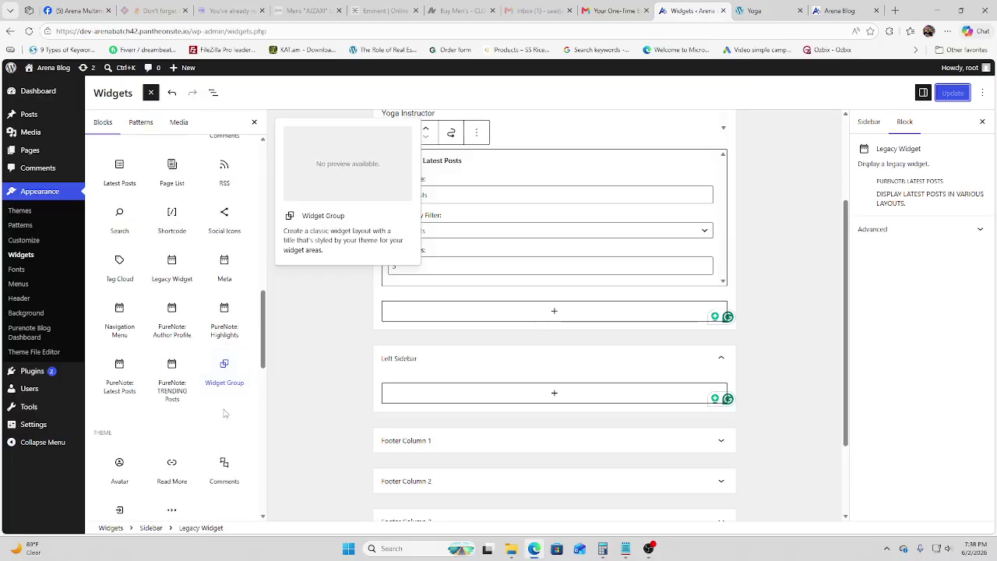
click(225, 321)
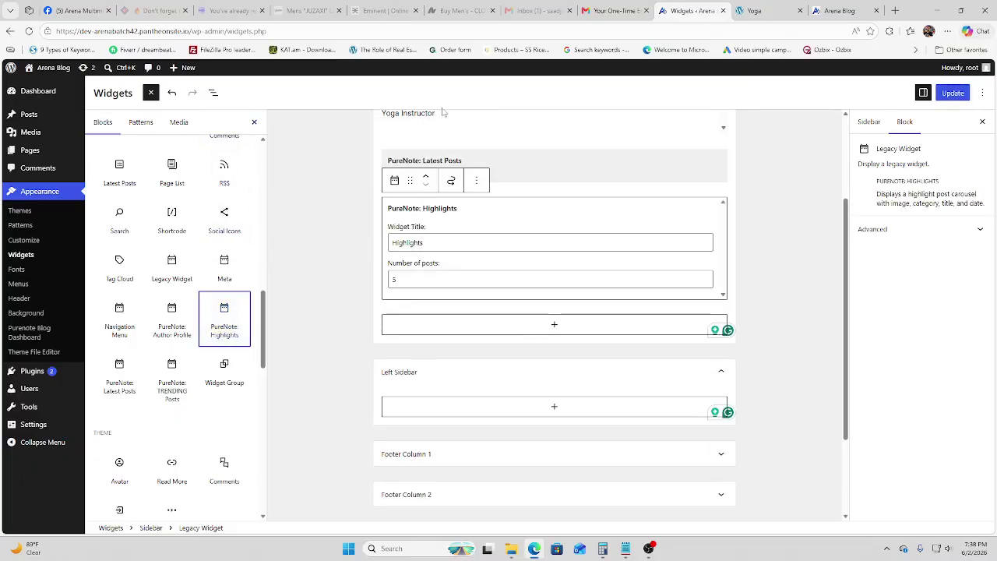
click(435, 286)
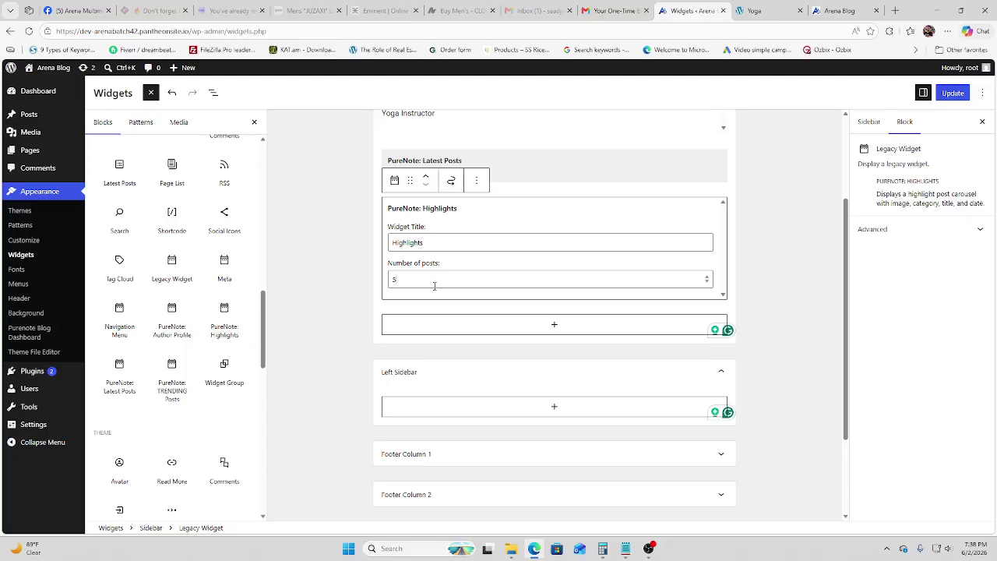
double_click(425, 243)
click(466, 278)
scroll(506, 308, up, 2)
key(ctrl+s)
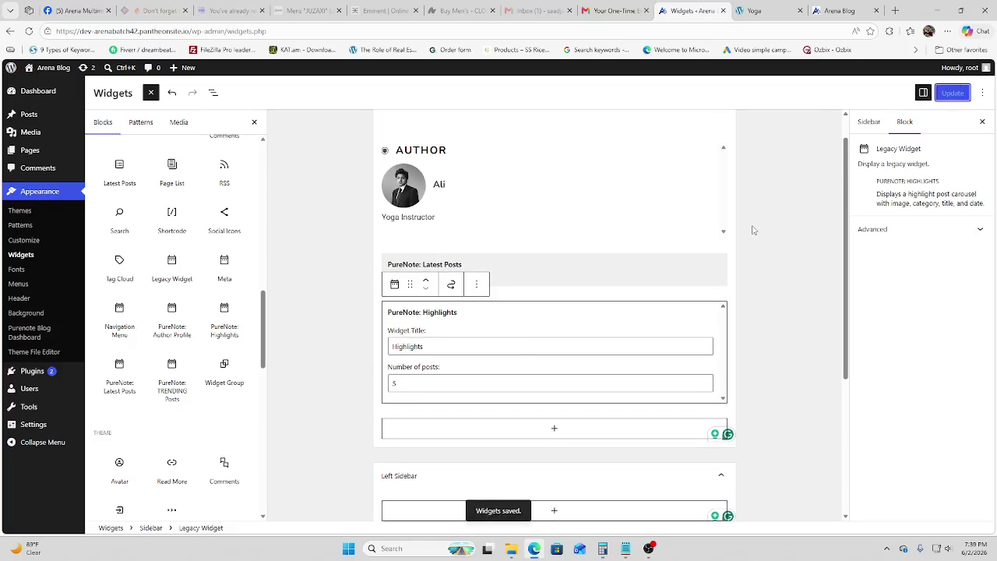
- Reload the Arena Blog home page and check how the Highlights carousel appears below Latest Posts
click(753, 10)
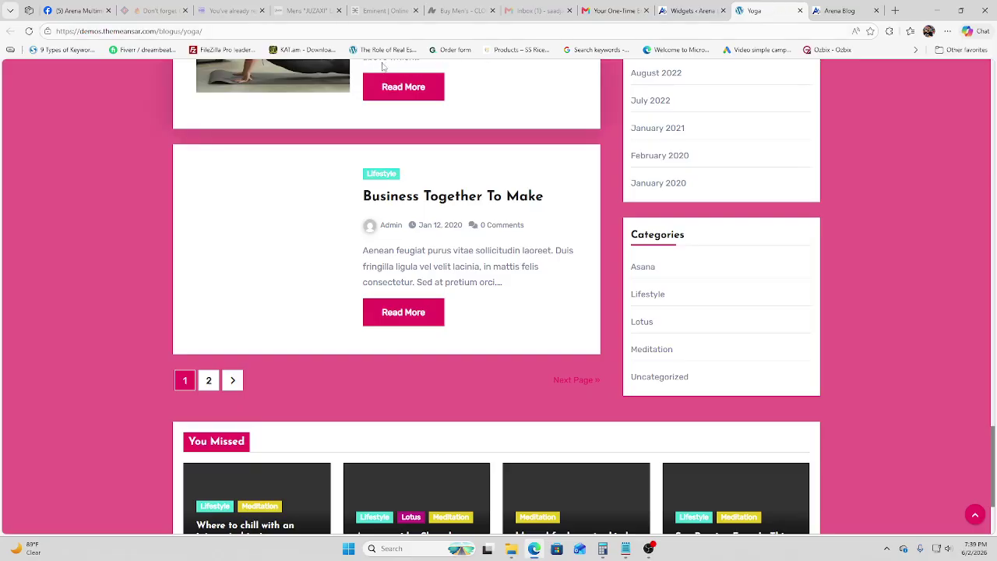
click(837, 10)
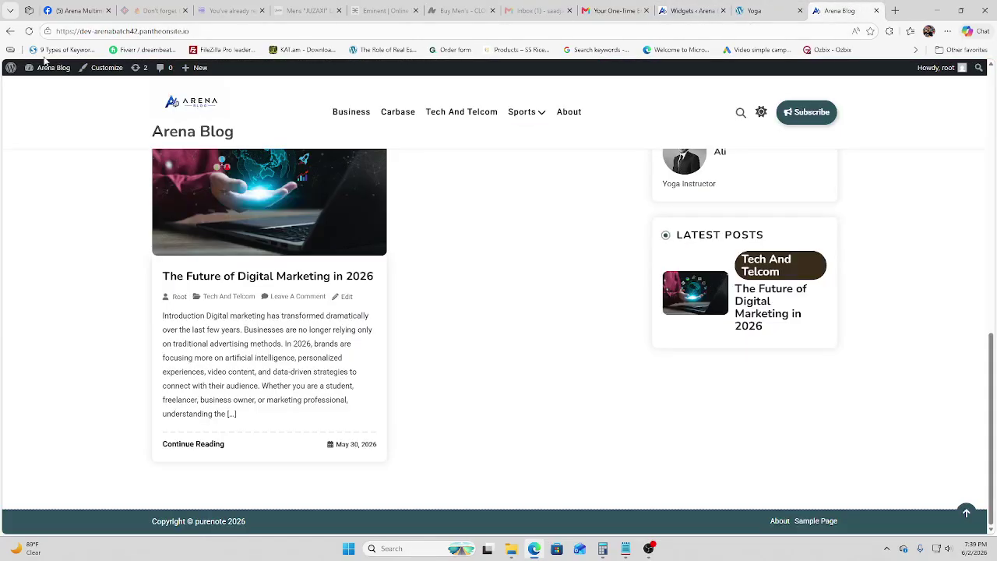
click(29, 31)
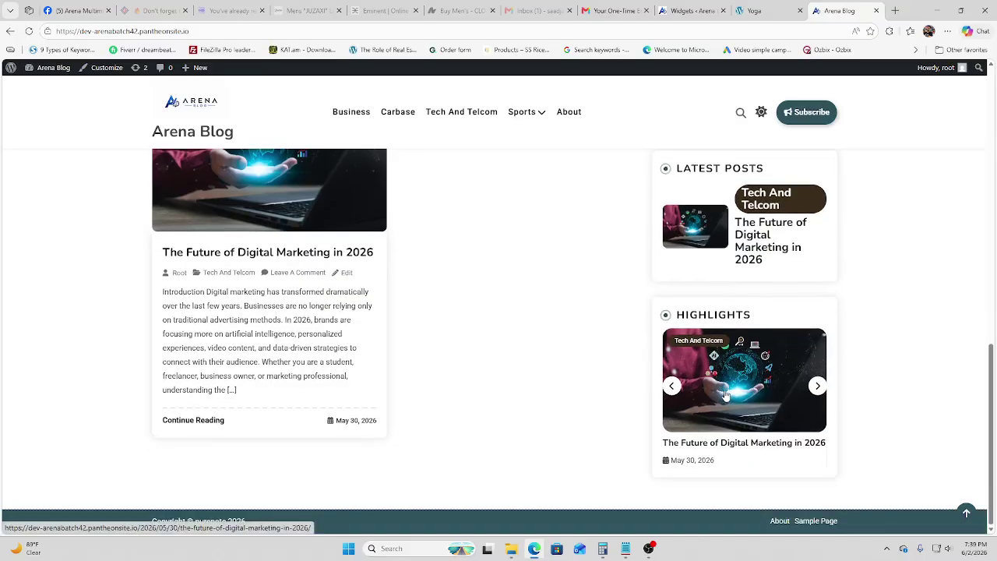
scroll(725, 393, up, 2)
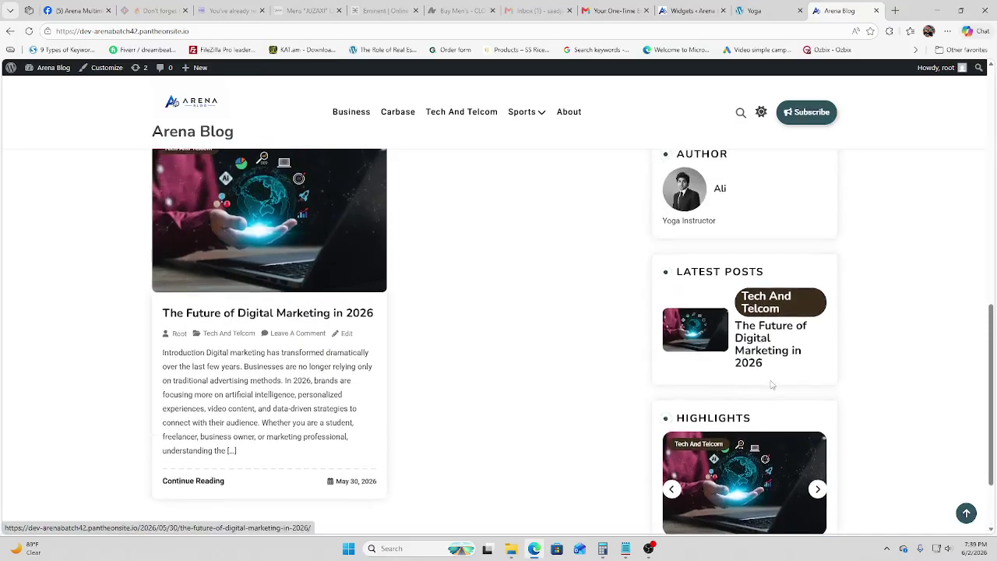
scroll(770, 383, down, 2)
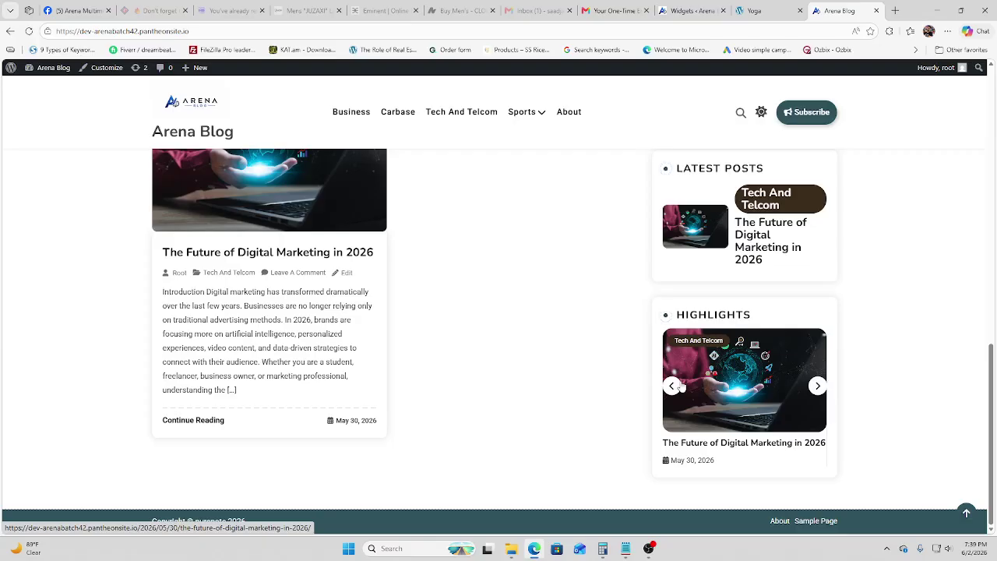
scroll(680, 385, up, 2)
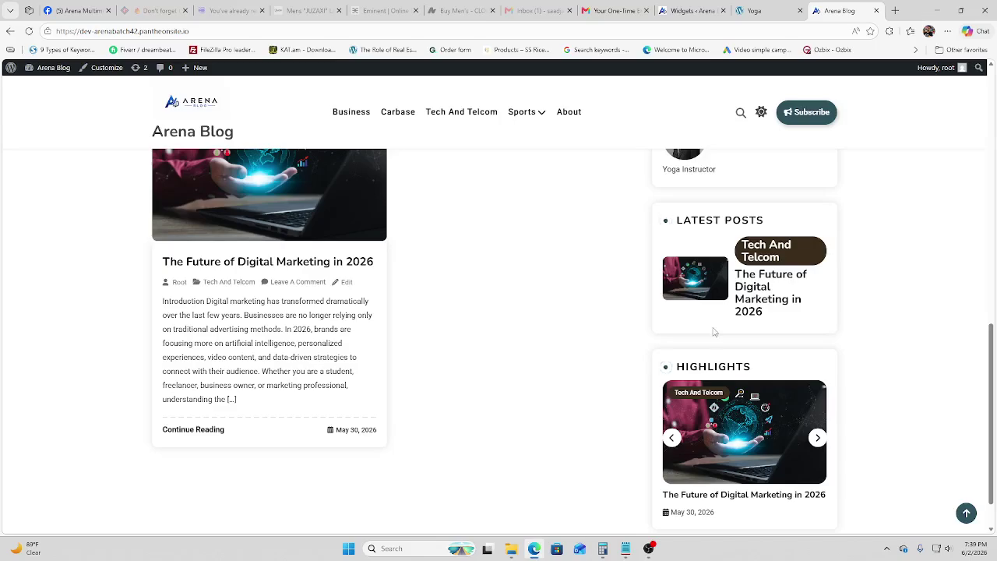
scroll(712, 334, down, 2)
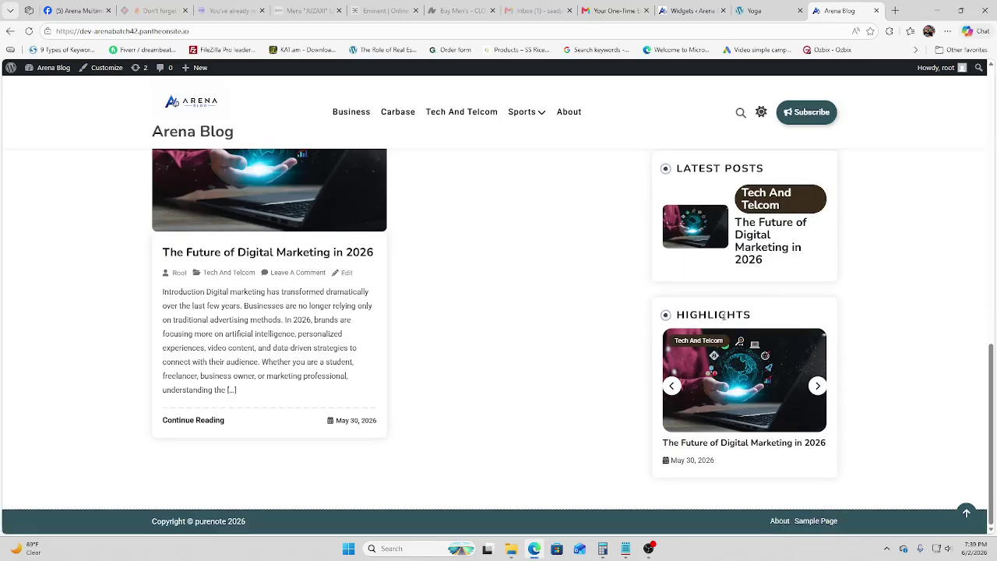
- Add the PureNote: TRENDING Posts widget below Highlights in the Sidebar, set its posts date filter to This Week, and save the widgets
click(683, 9)
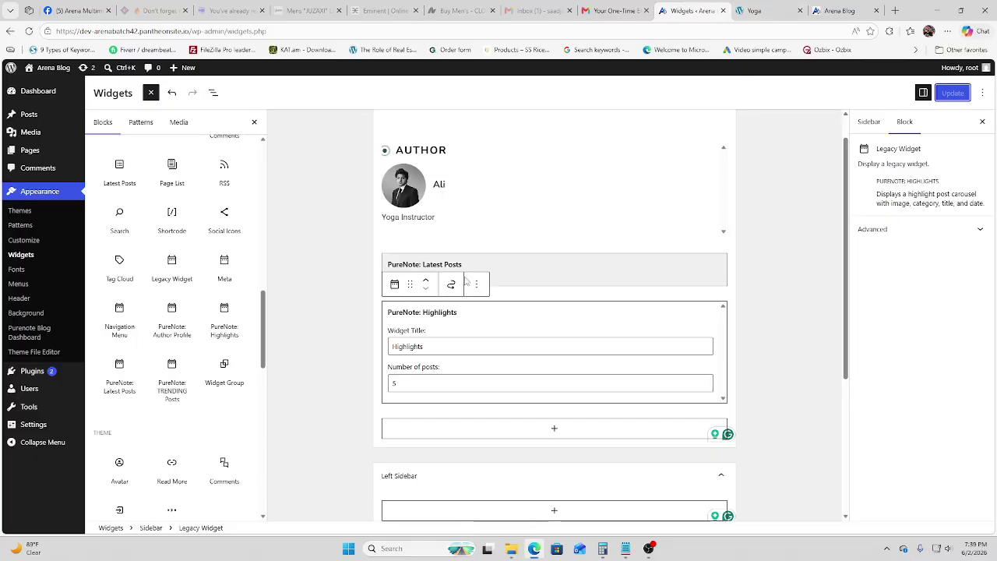
scroll(552, 353, down, 2)
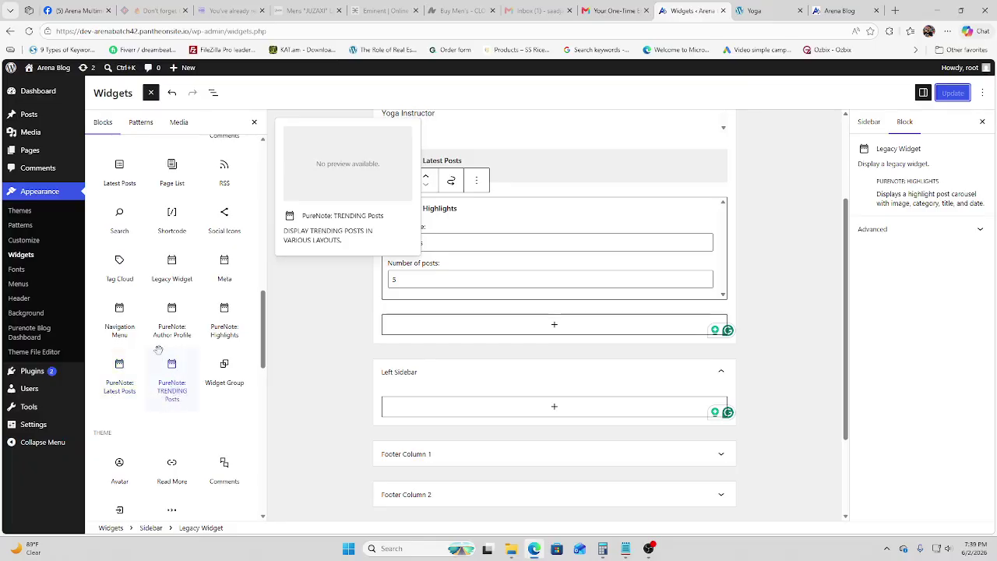
drag(178, 392, 586, 321)
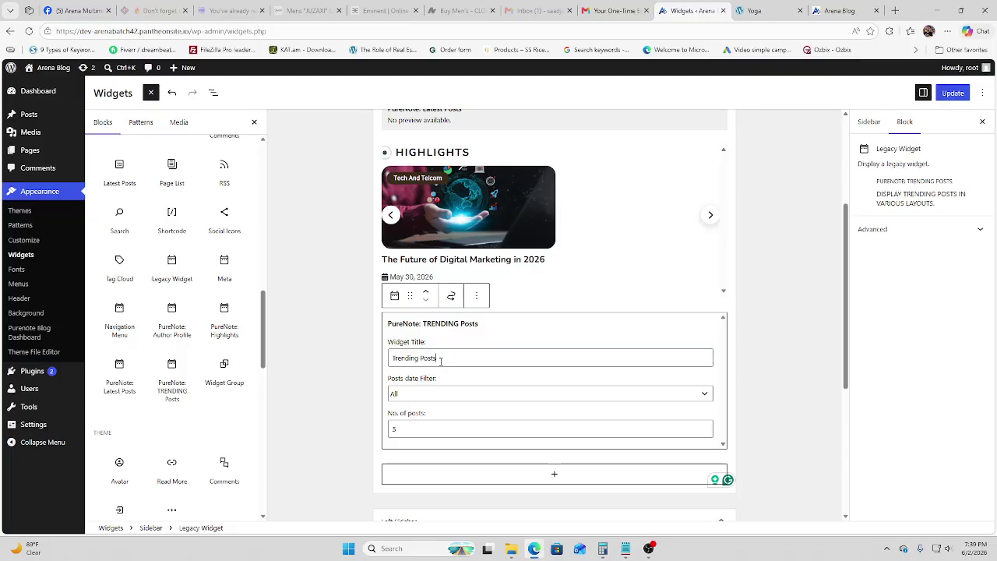
drag(438, 357, 393, 357)
click(404, 398)
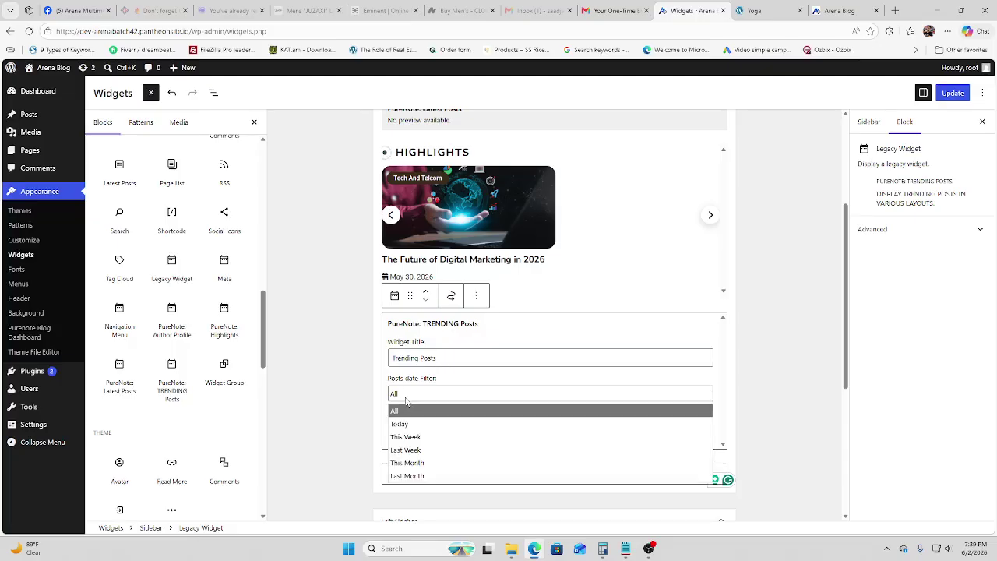
click(450, 436)
click(398, 396)
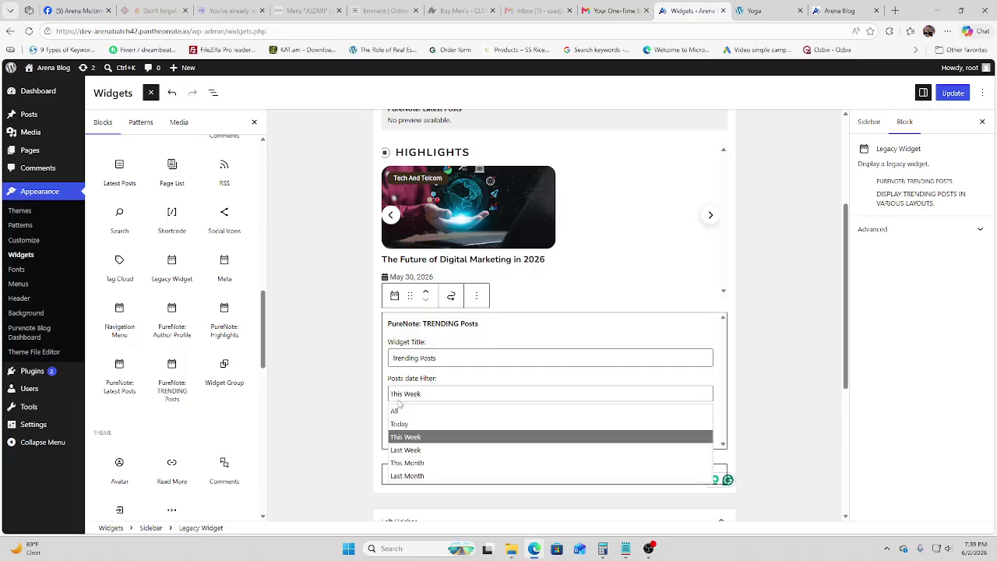
click(420, 434)
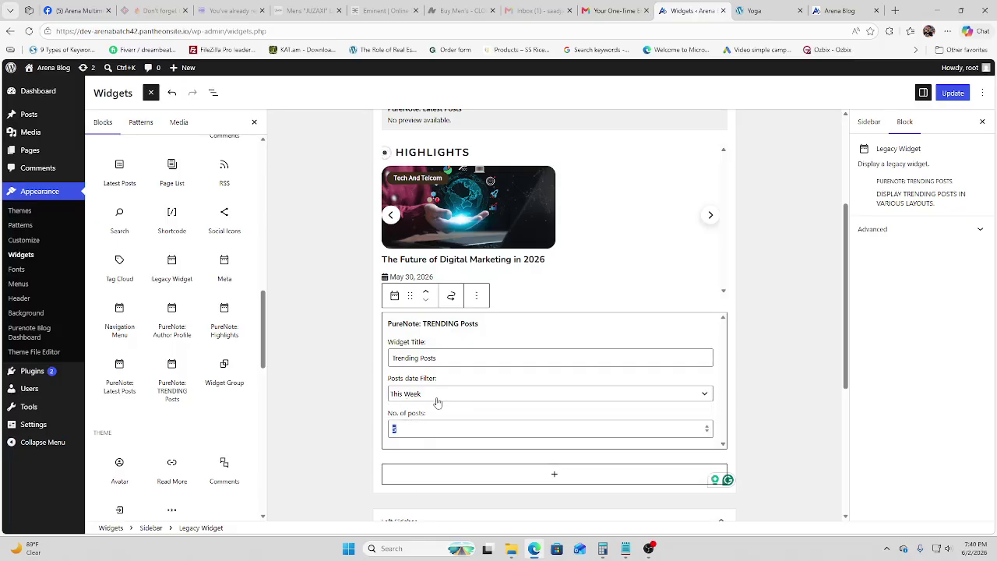
click(953, 93)
- Reload the Arena Blog home page and check how Trending Posts appears below Highlights among the sidebar widgets
click(788, 6)
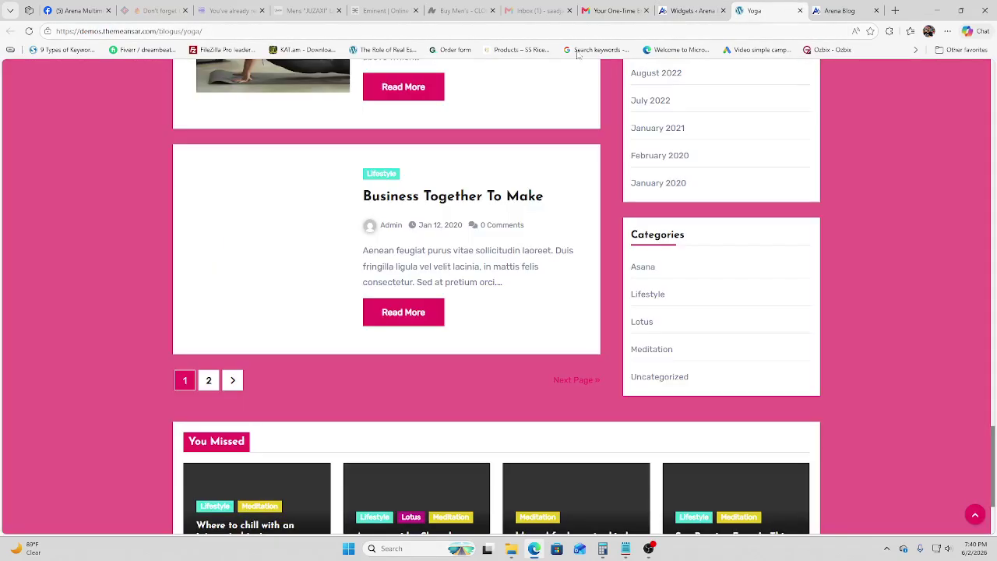
click(818, 8)
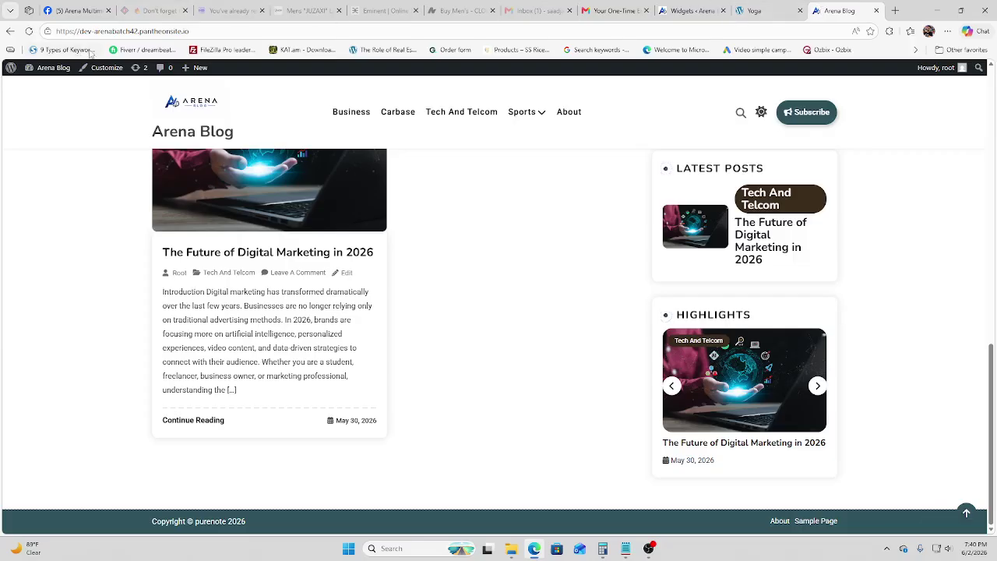
key(F5)
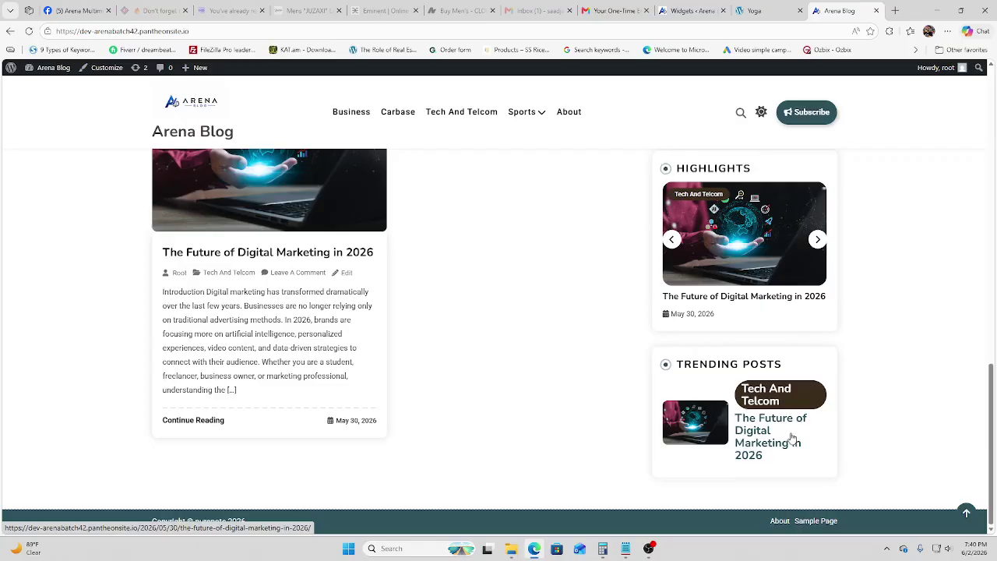
scroll(793, 438, up, 1)
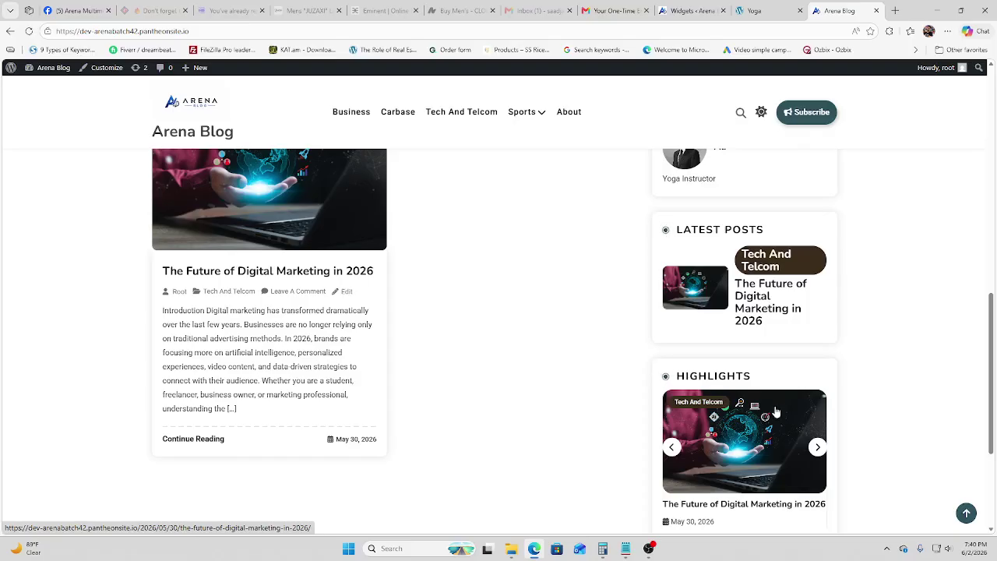
scroll(776, 413, down, 1)
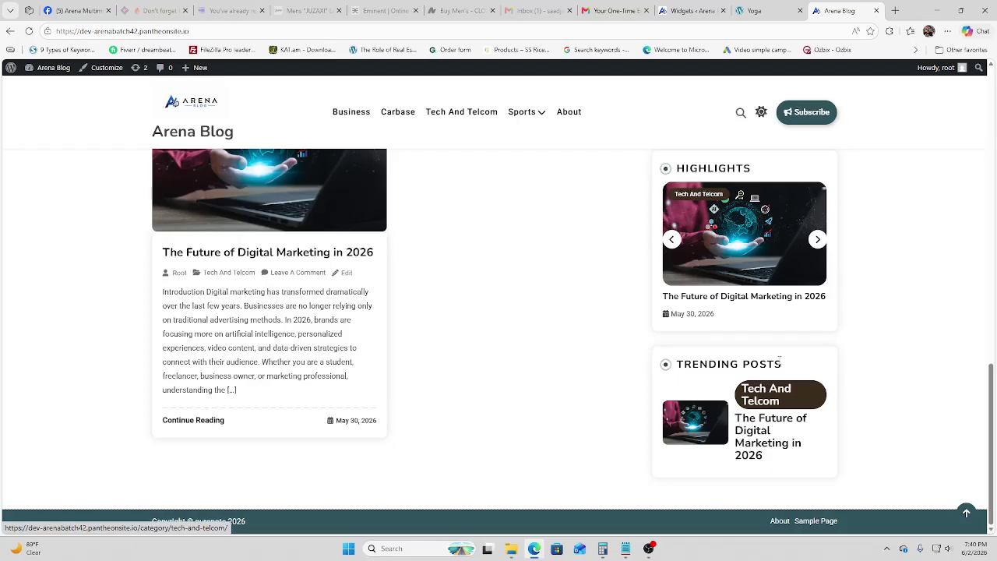
scroll(778, 362, up, 1)
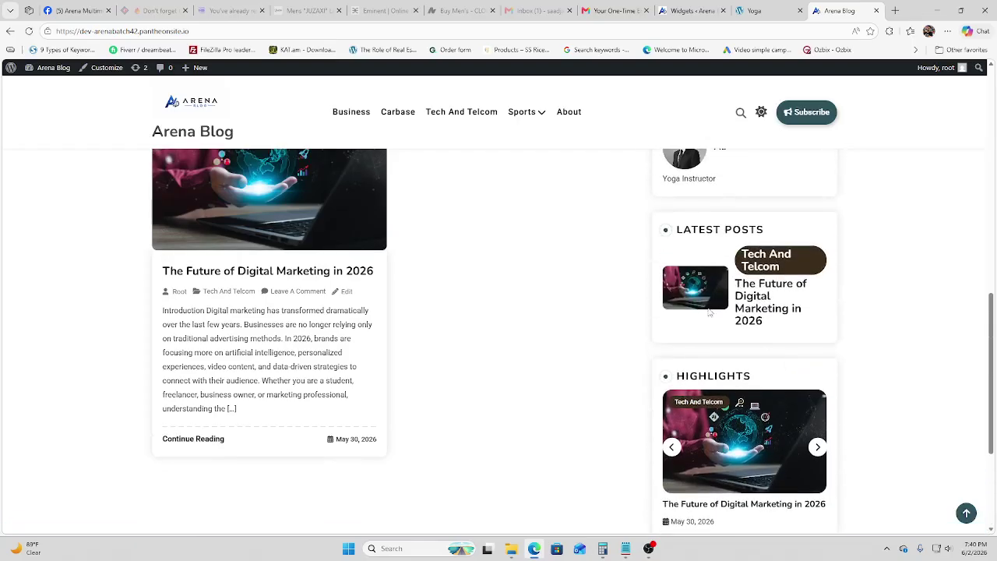
scroll(746, 234, down, 1)
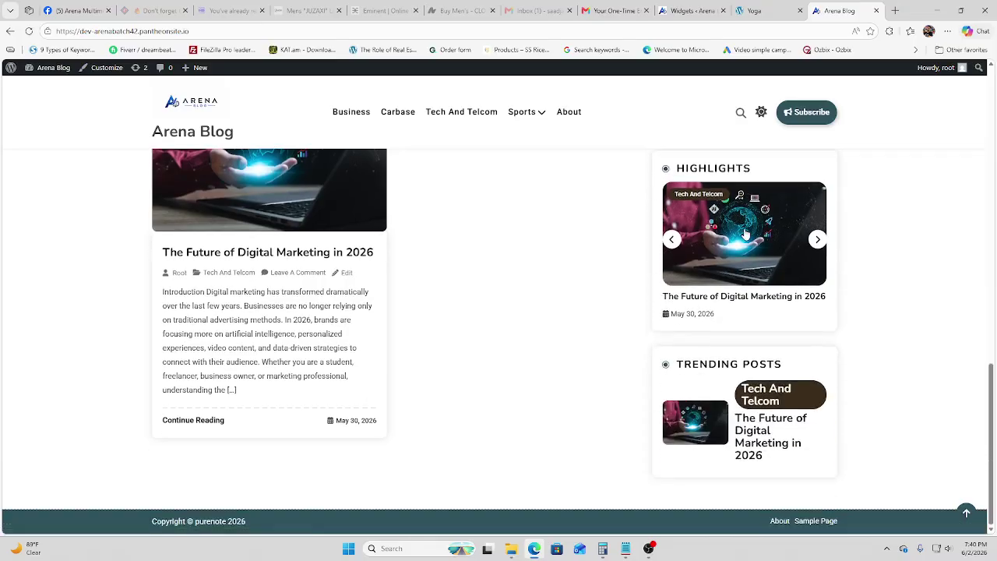
scroll(764, 325, up, 1)
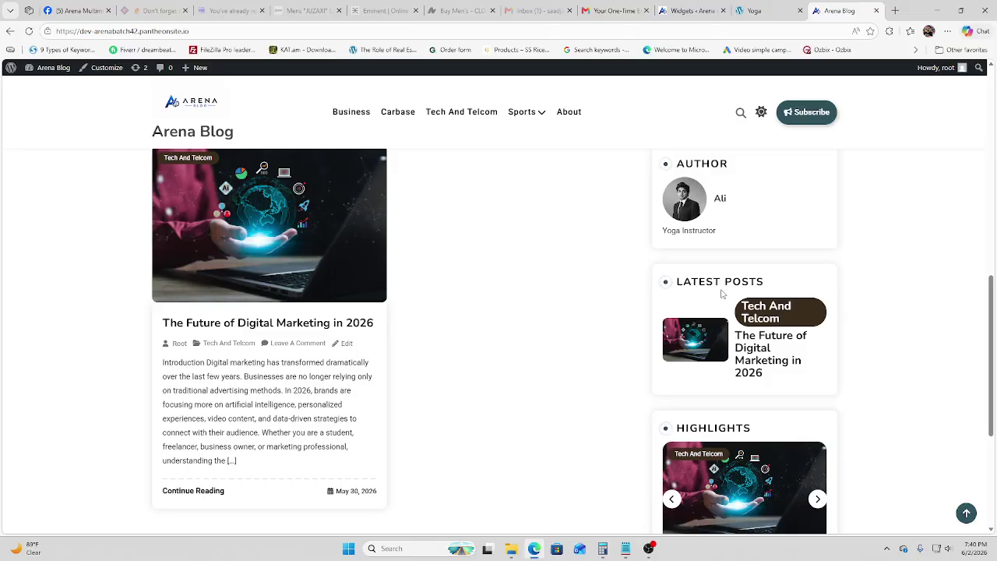
scroll(692, 303, down, 3)
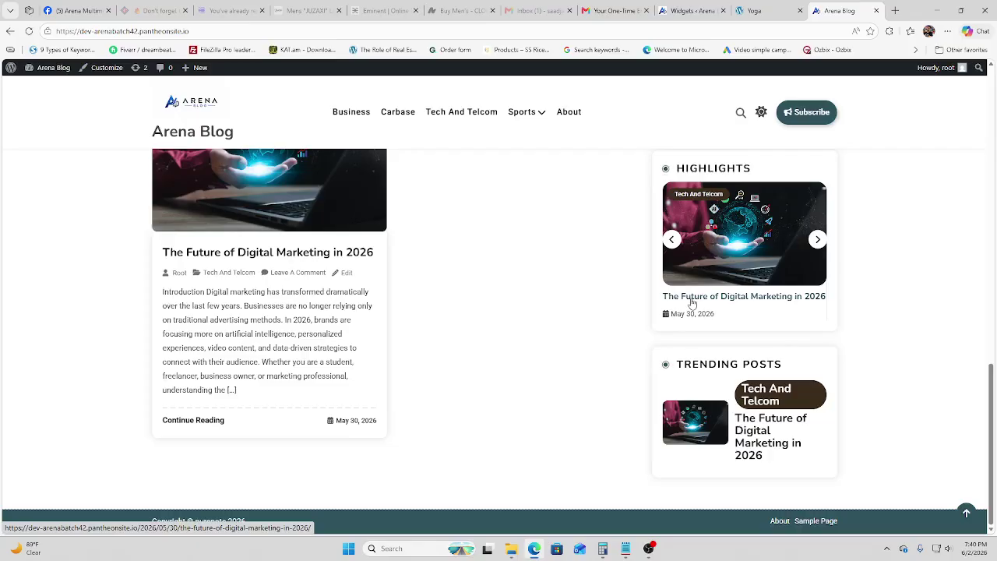
scroll(692, 302, up, 2)
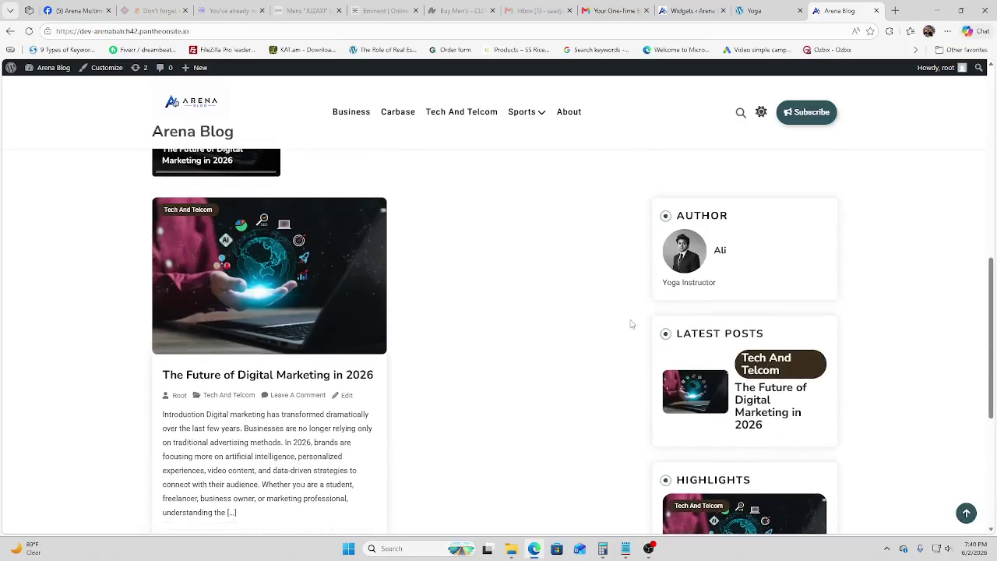
scroll(632, 323, up, 4)
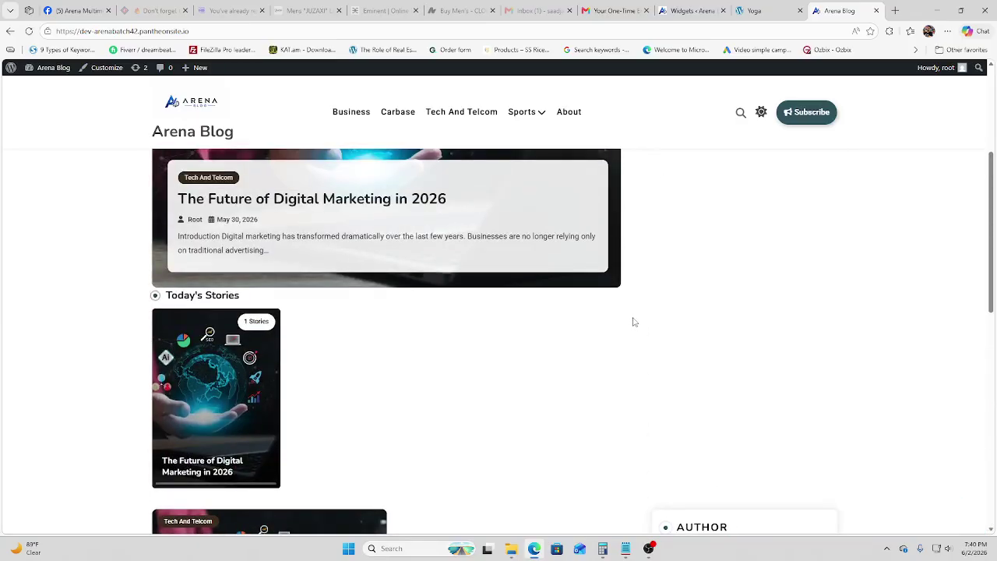
- Look over the footer column widget areas and the Yoga demo's footer, and close the Yoga page
click(709, 5)
scroll(538, 405, down, 4)
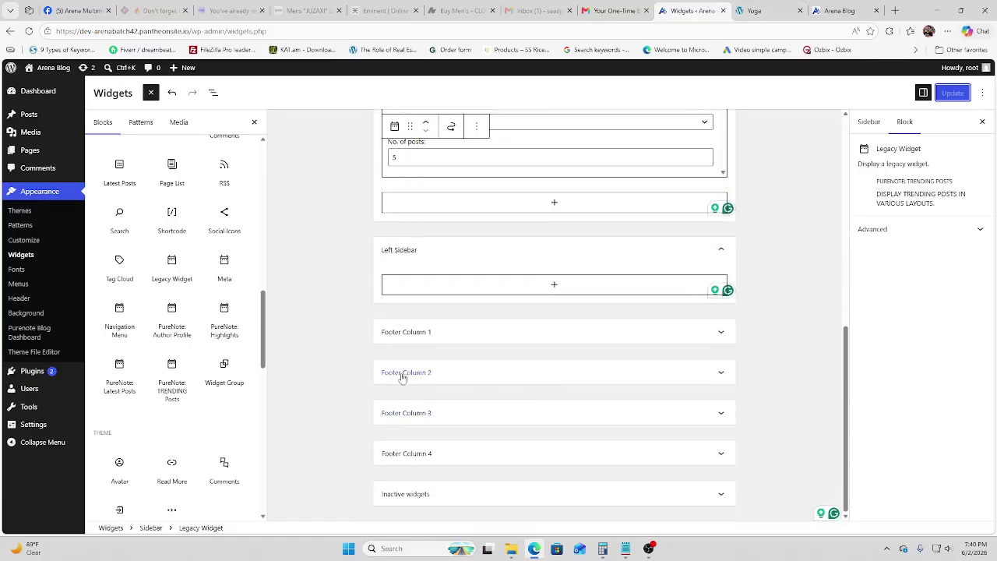
click(759, 11)
scroll(510, 431, down, 2)
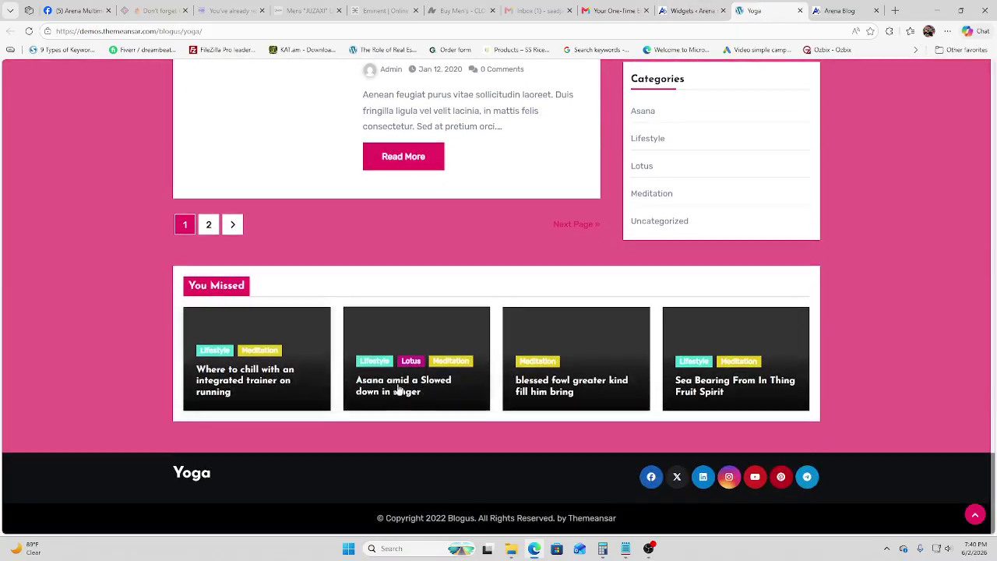
click(800, 10)
- Open propakistani.pk in a new tab and examine its home page sections down to the footer
click(819, 11)
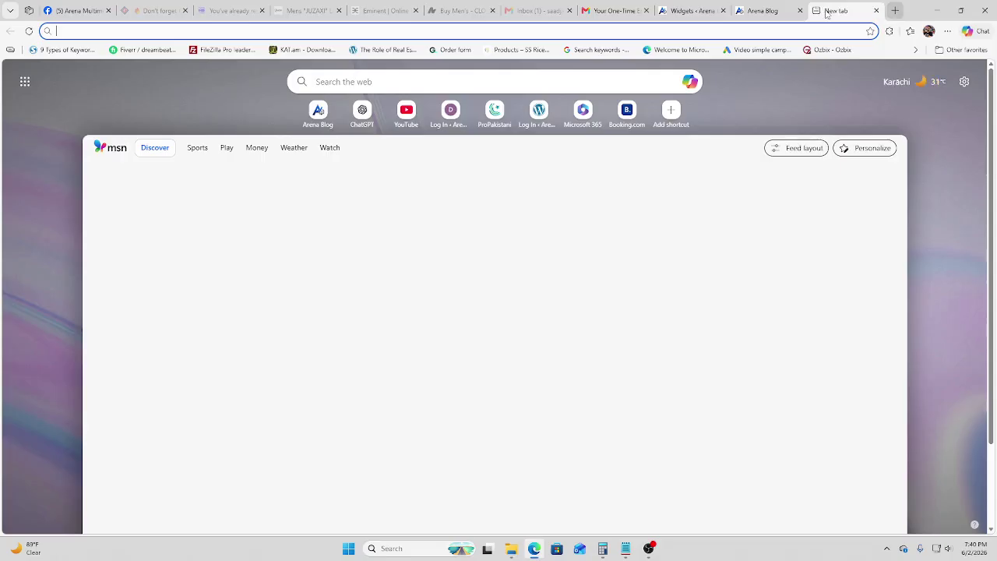
text(propakistani.pk)
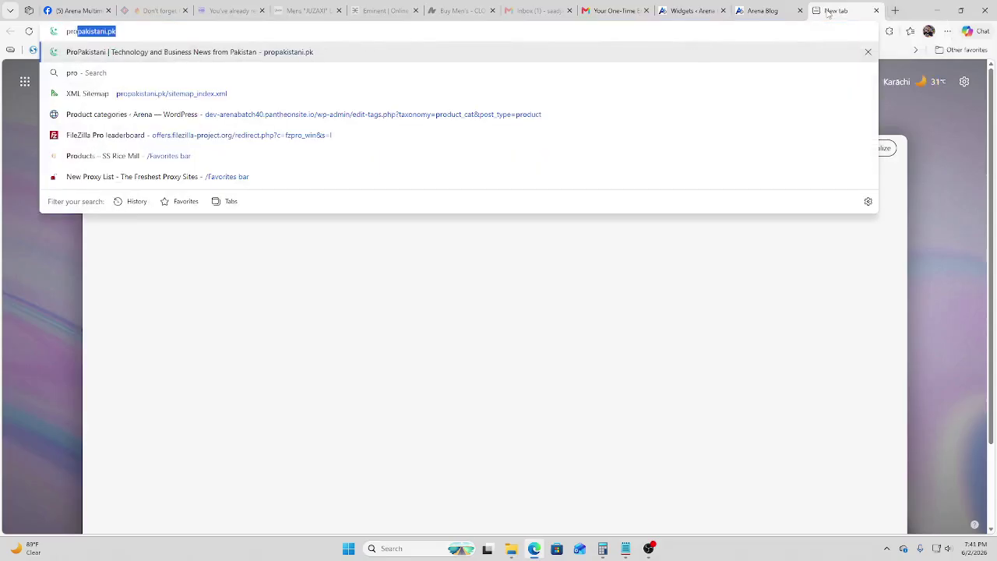
key(Return)
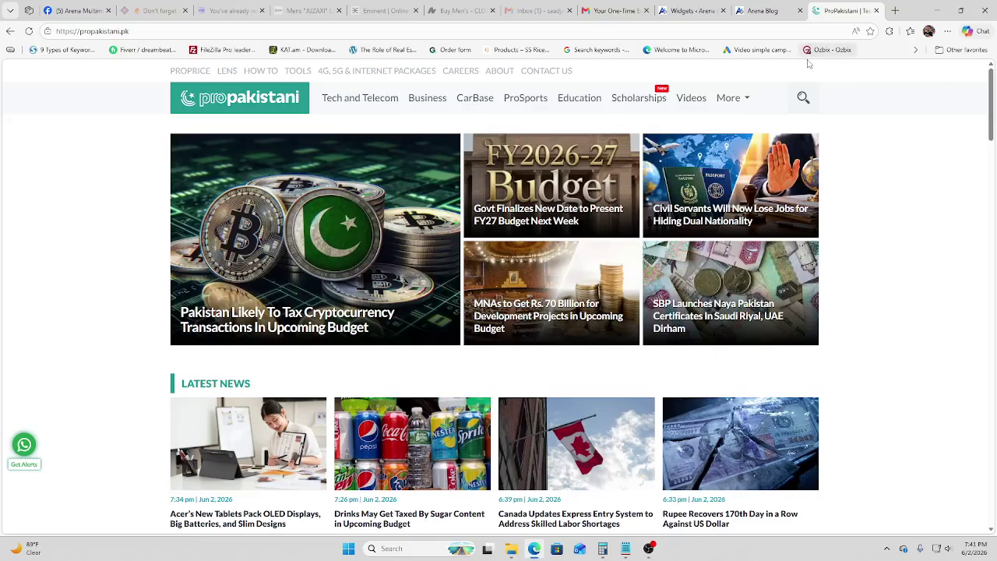
scroll(849, 254, down, 5)
scroll(848, 255, down, 4)
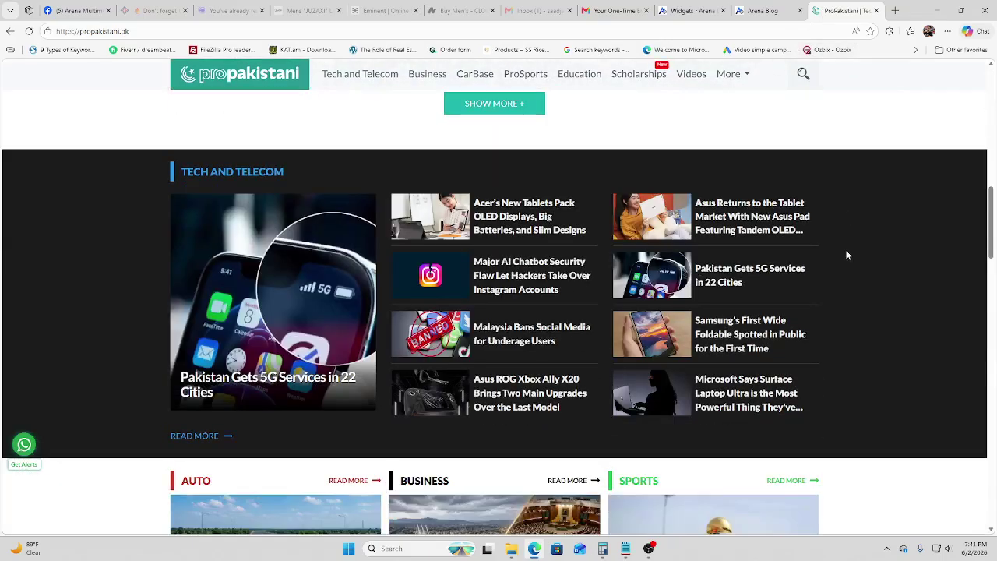
scroll(848, 255, down, 4)
scroll(848, 255, down, 3)
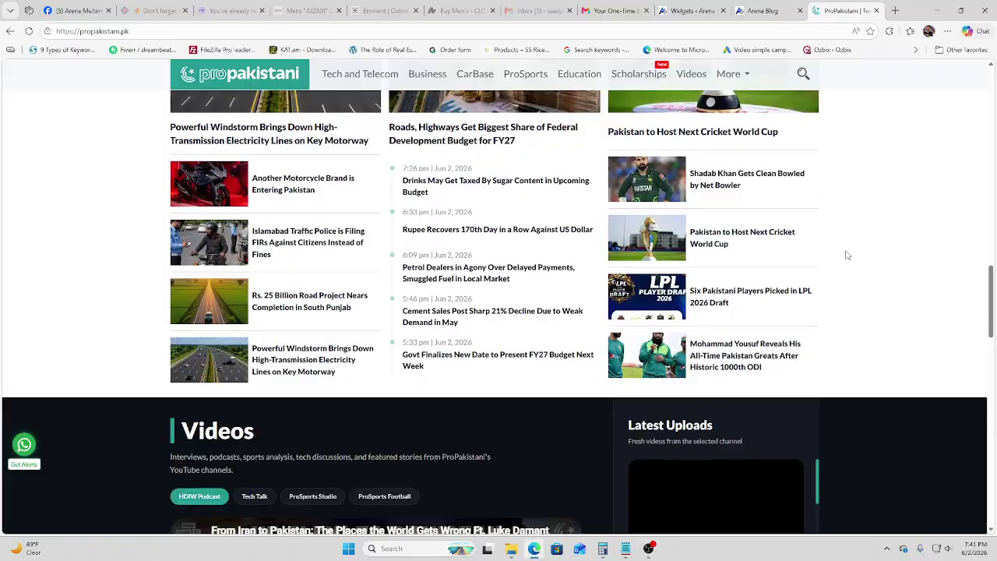
scroll(848, 255, down, 2)
scroll(847, 255, down, 1)
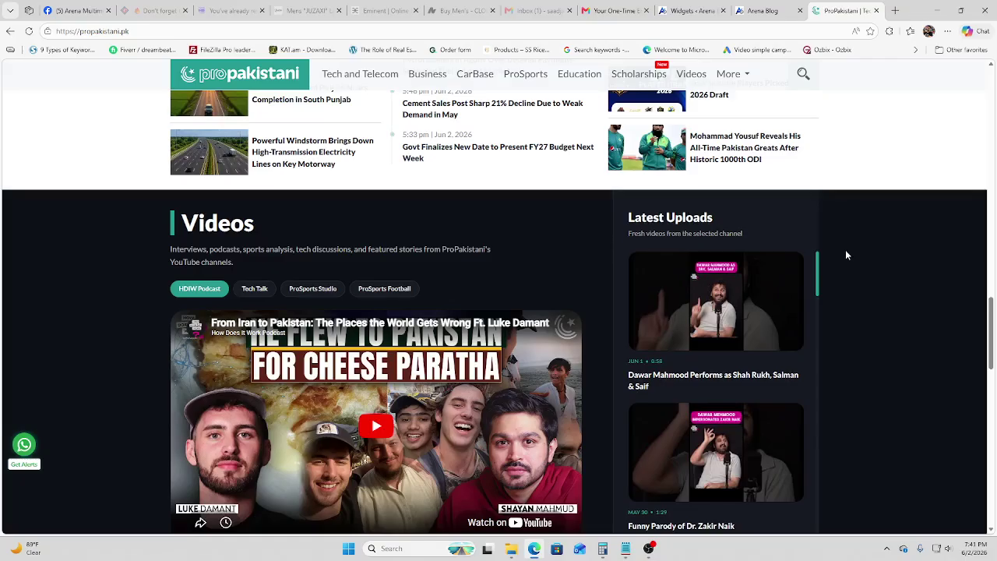
scroll(847, 255, down, 15)
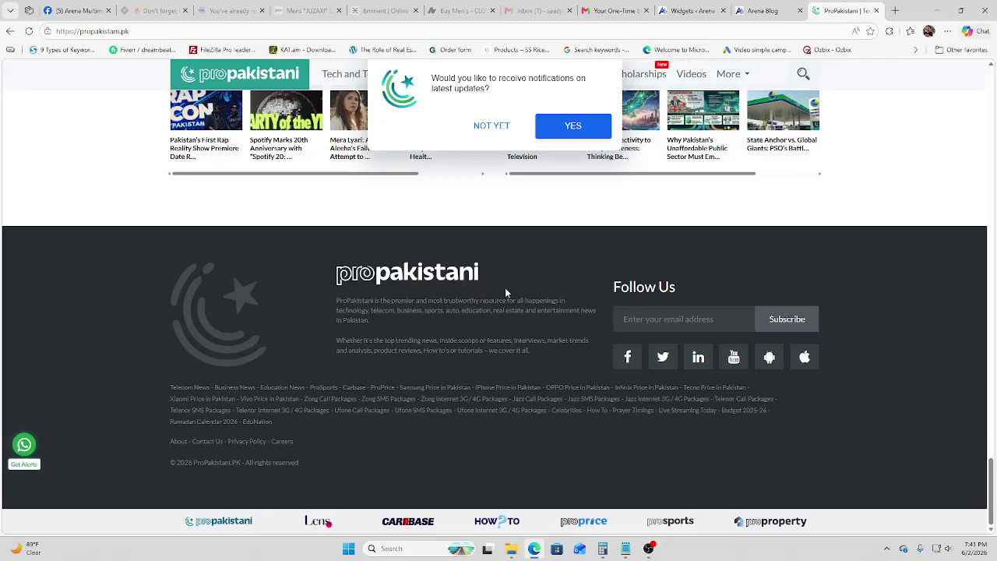
- Fill in the Subscribe email field in the ProPakistani footer with the saved email address
click(663, 321)
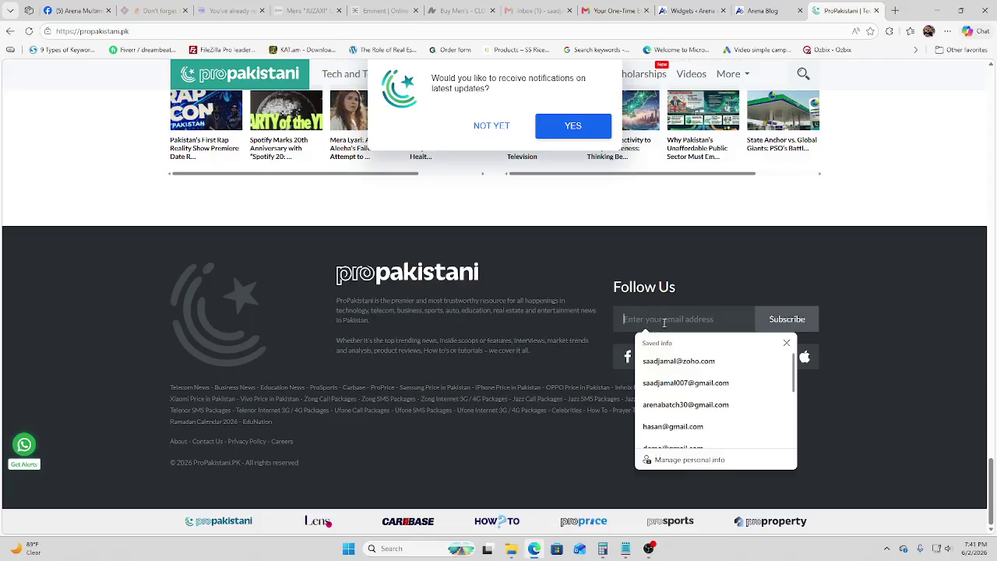
key(Down)
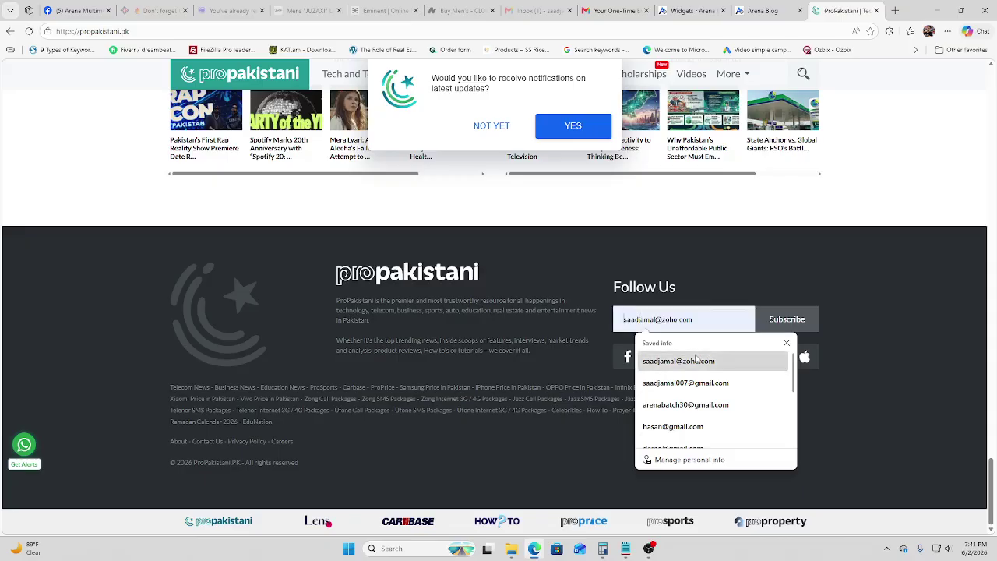
key(Return)
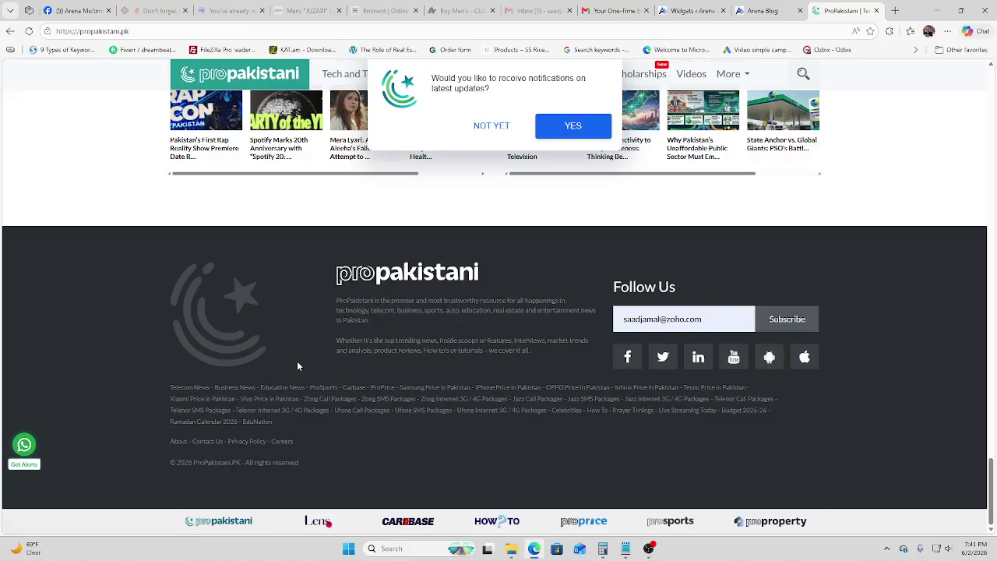
- Return to the Widgets page and add an Image block to Footer Column 1
click(690, 10)
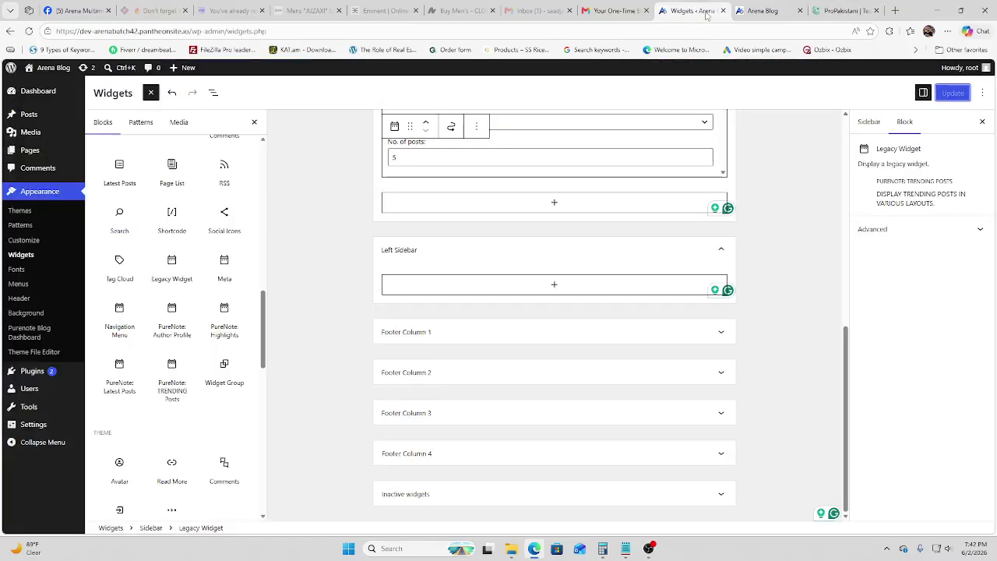
click(456, 335)
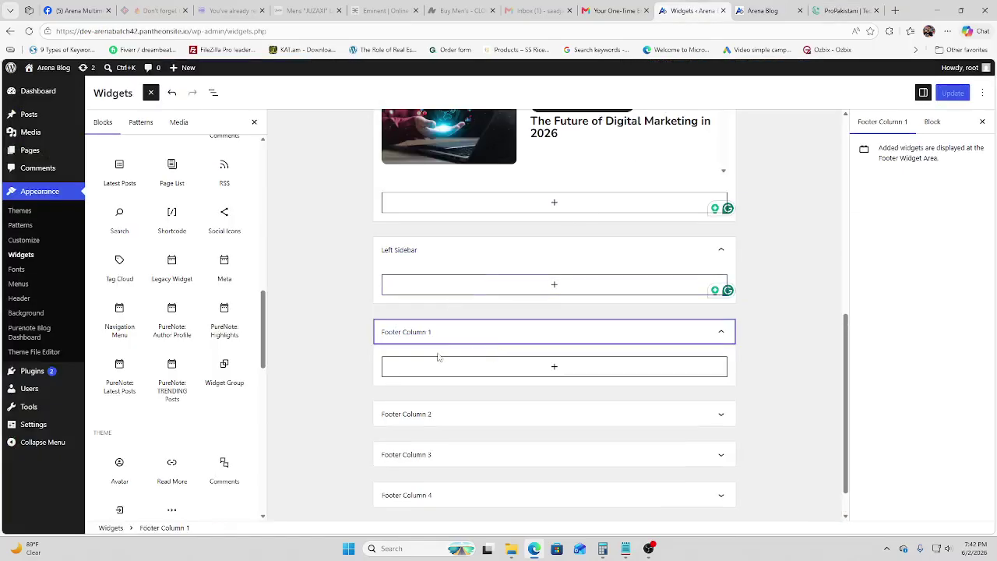
click(553, 367)
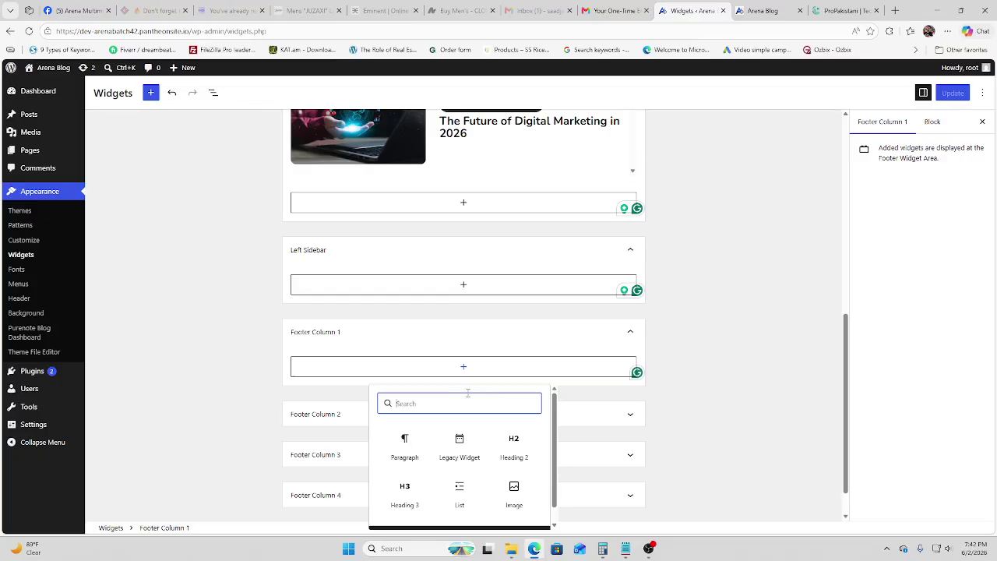
click(516, 492)
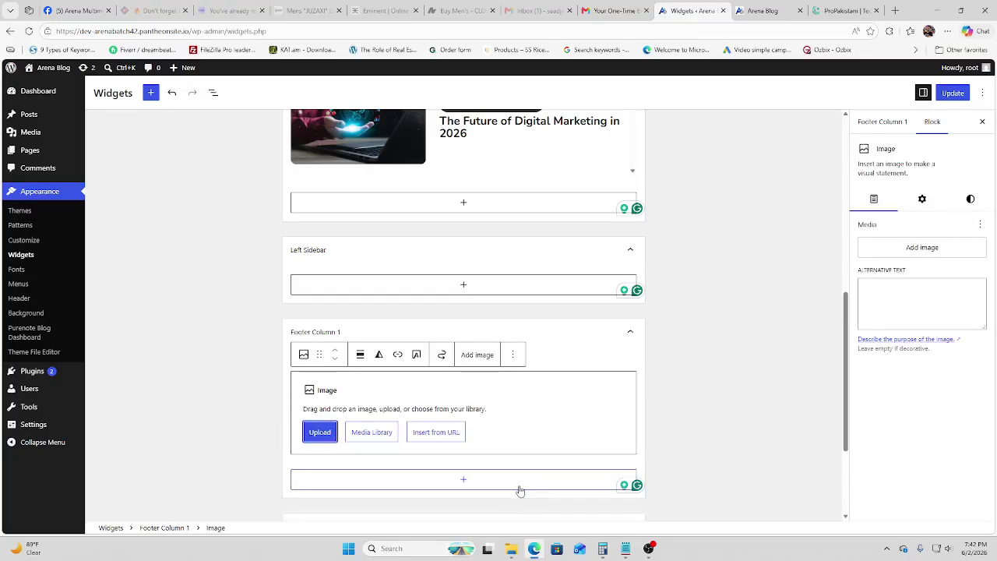
- Fill the Footer Column 1 image block with the media library logo "ChatGPT Image May 21, 2026, 08_11_48" and save the widgets
click(368, 432)
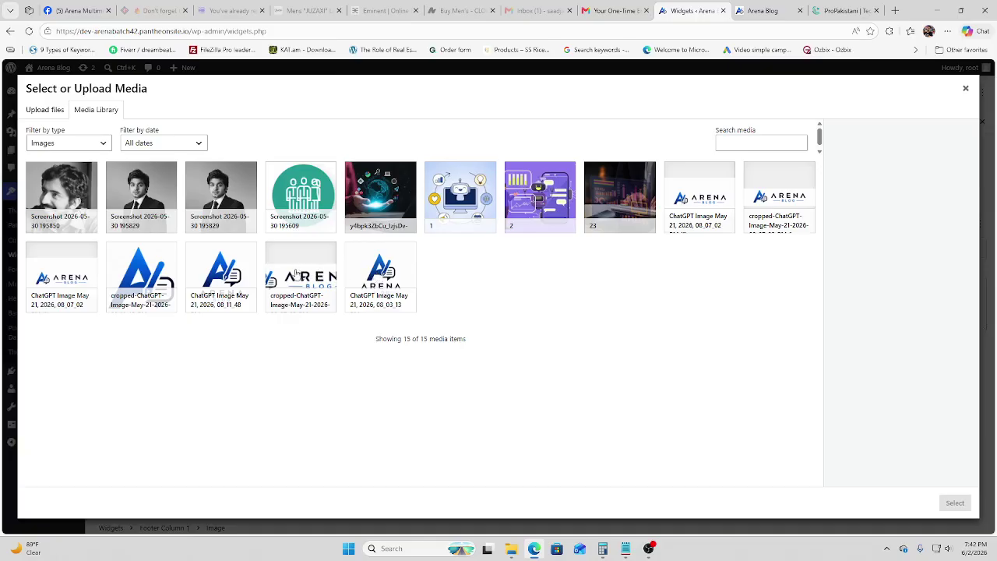
click(234, 276)
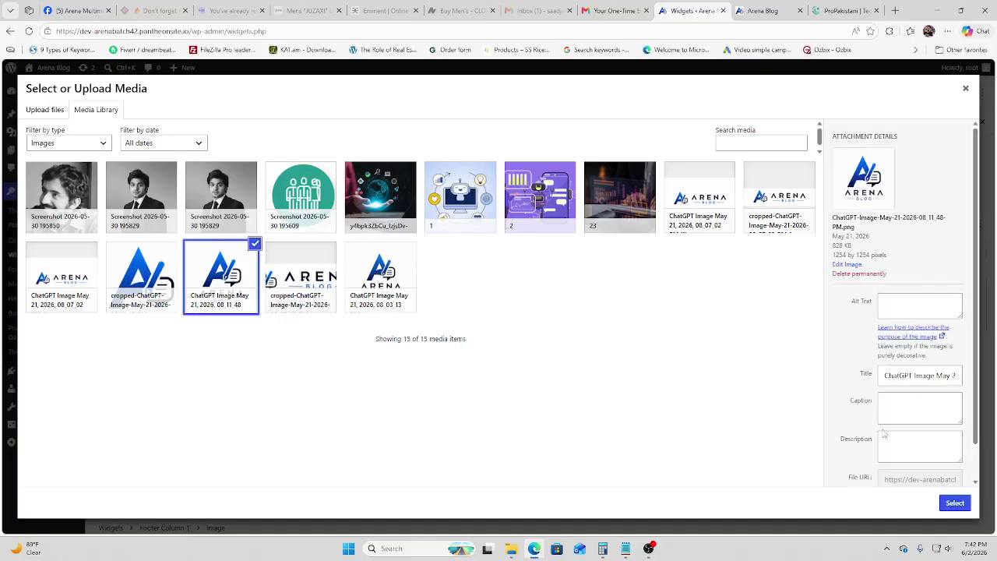
click(955, 502)
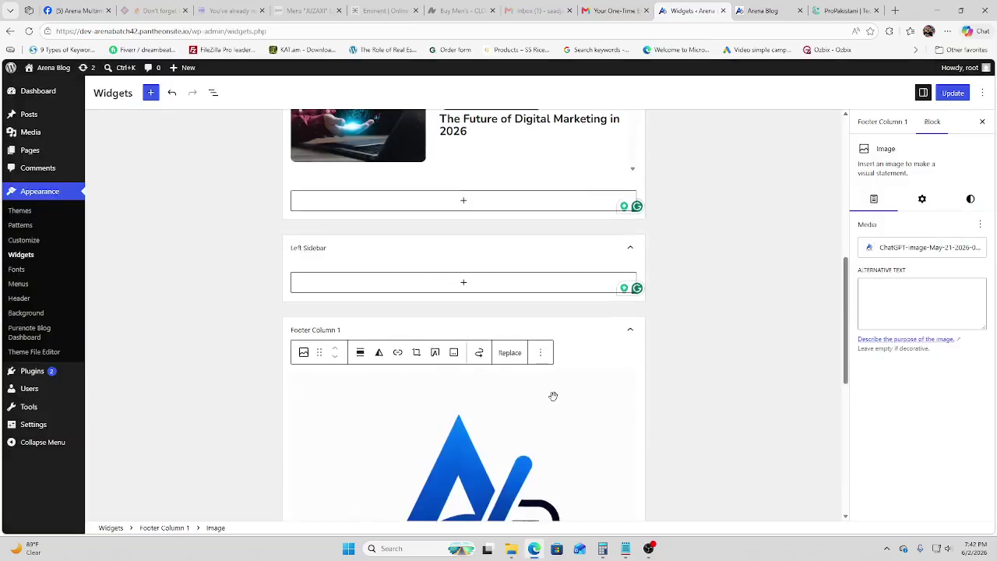
scroll(551, 398, down, 3)
scroll(572, 358, down, 2)
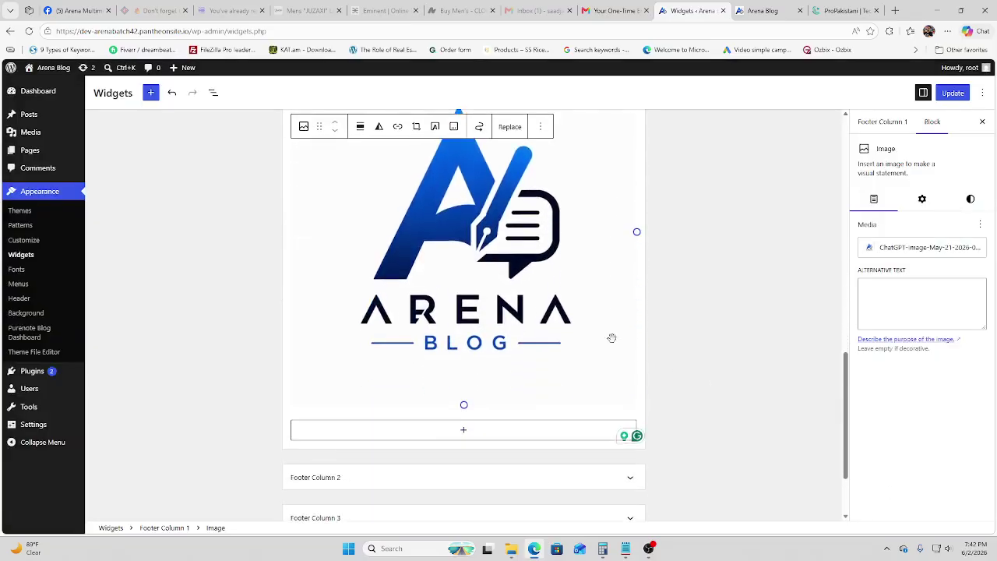
click(946, 94)
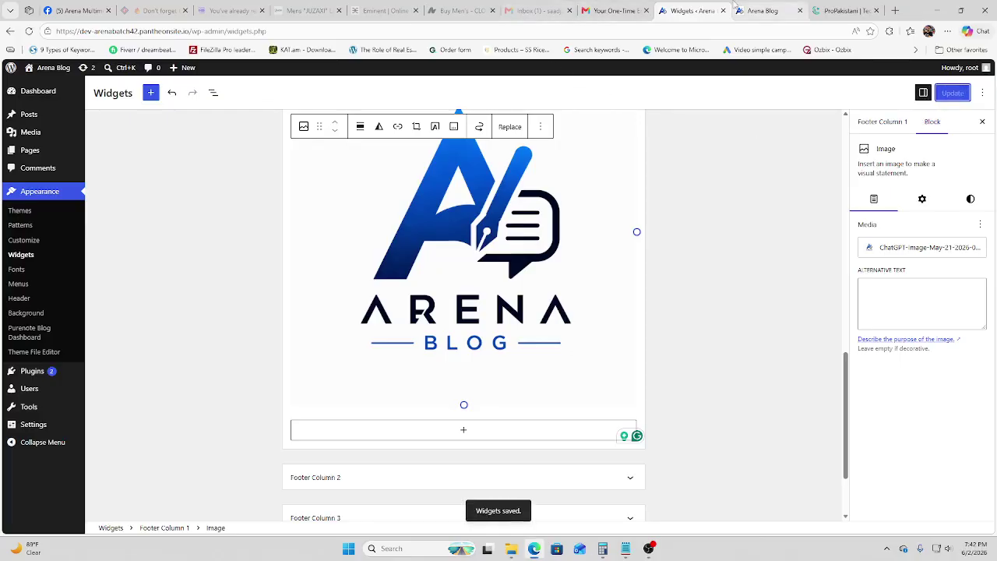
- Reload the Arena Blog home page and check how the logo appears in the footer
click(760, 10)
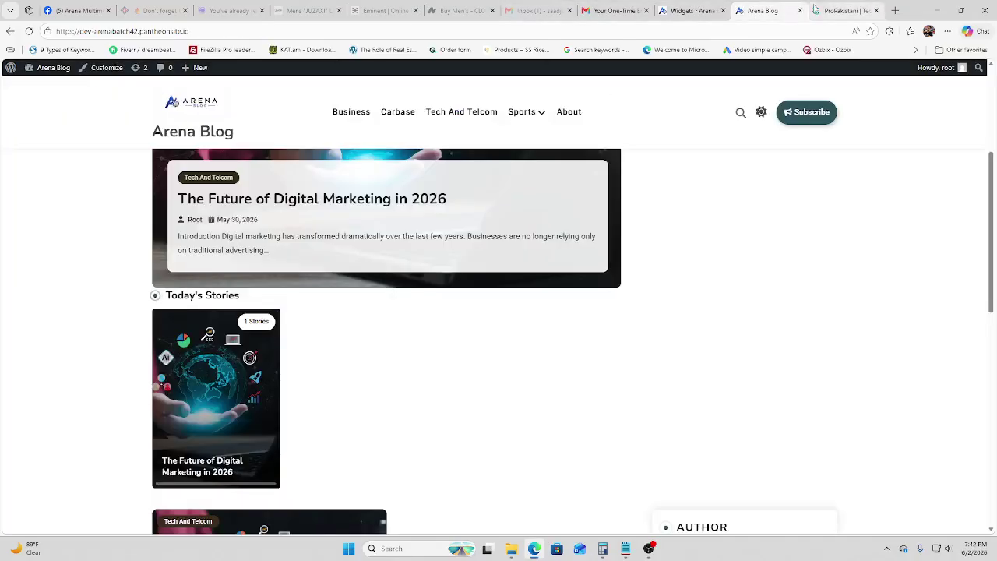
click(29, 31)
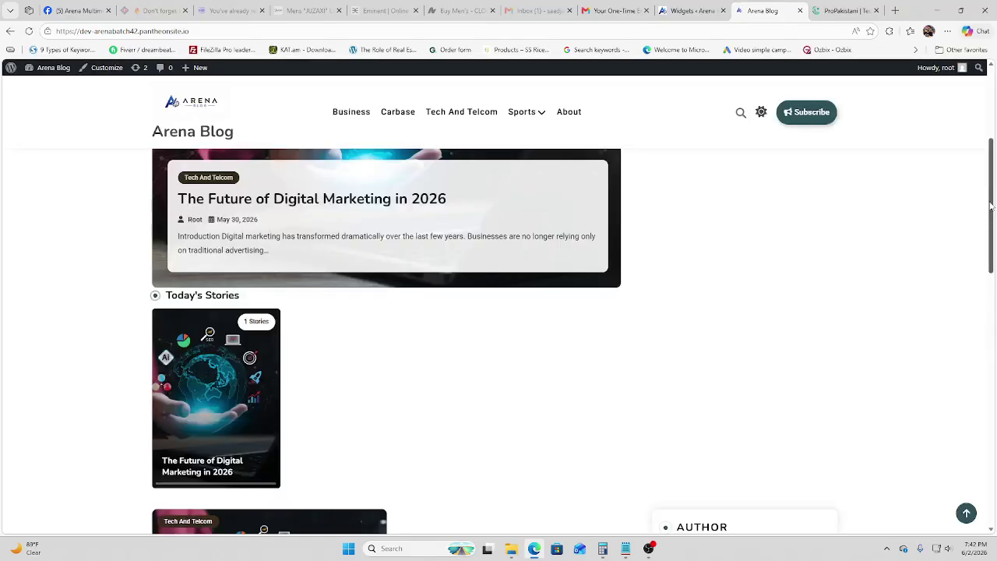
drag(991, 209, 989, 544)
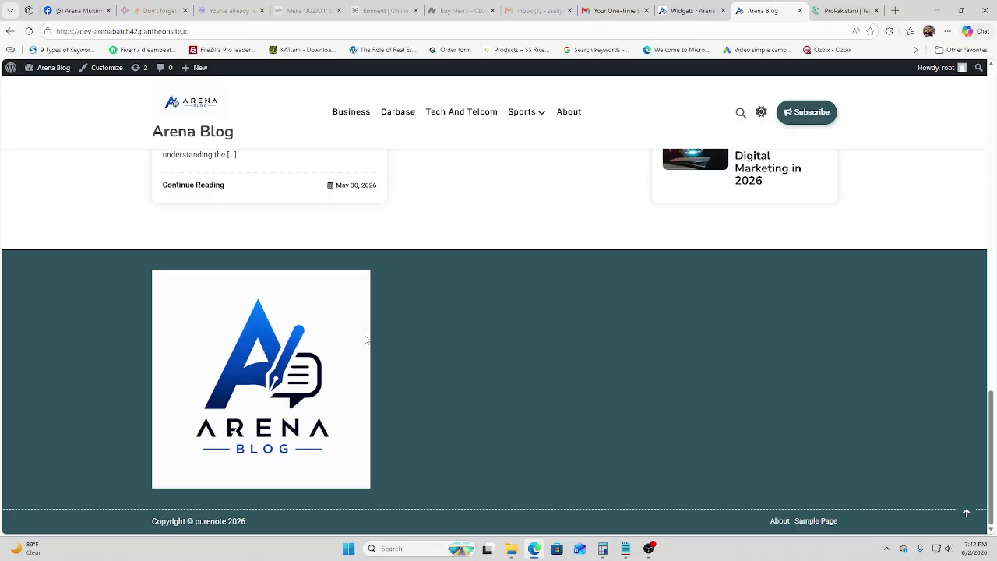
- Shrink the Footer Column 1 logo to about a third of the column width, align it center and save the widgets
click(683, 10)
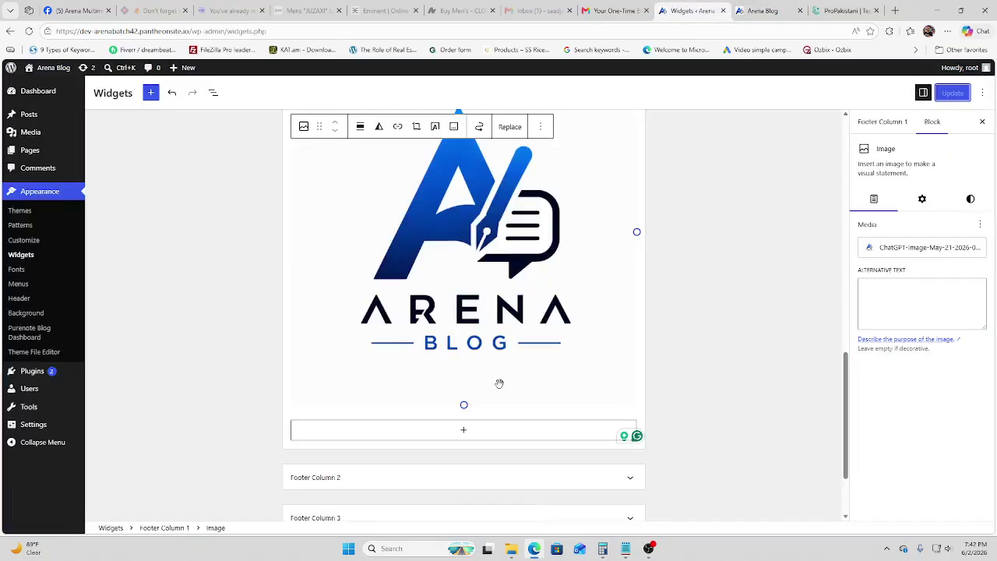
drag(465, 406, 343, 181)
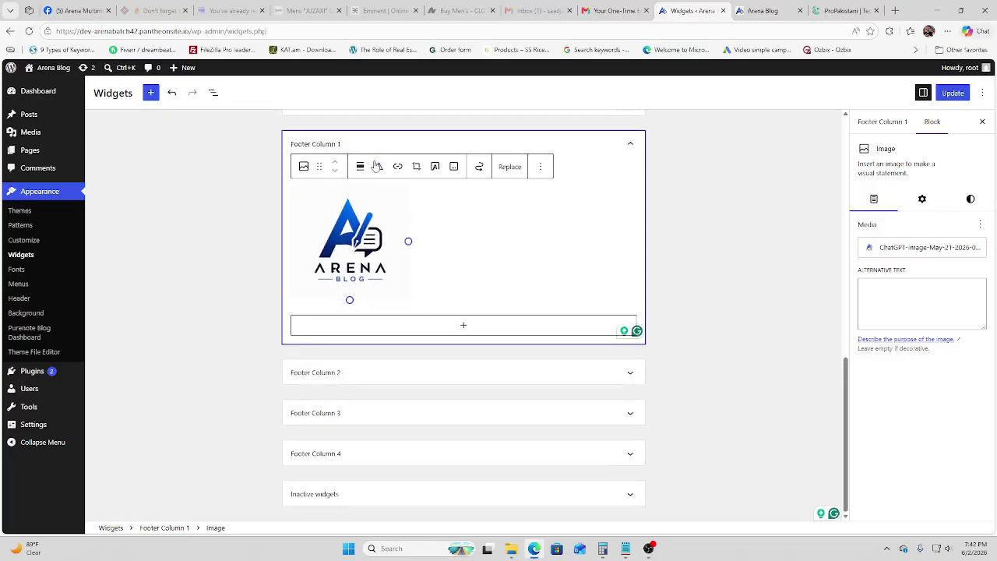
click(359, 167)
click(394, 236)
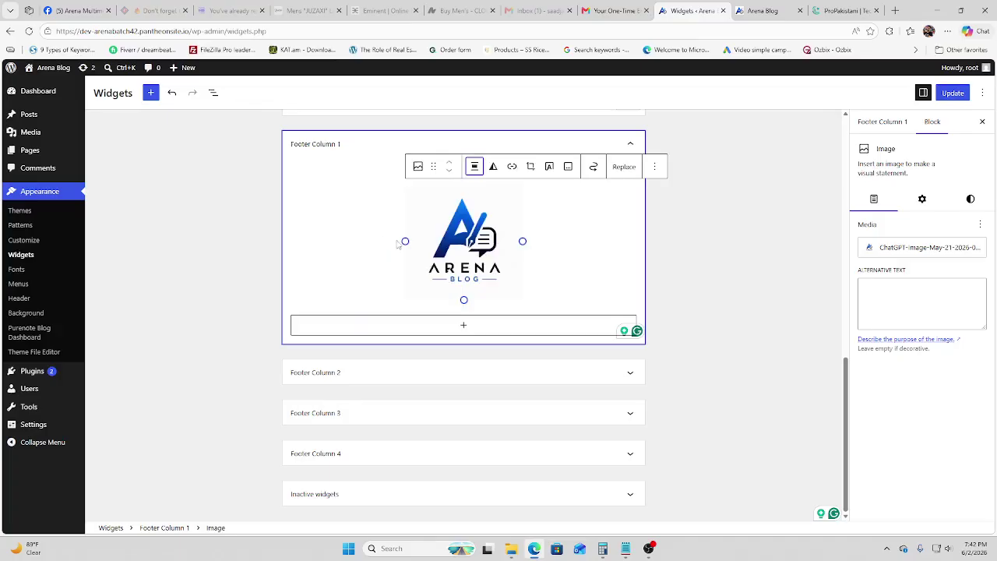
click(946, 92)
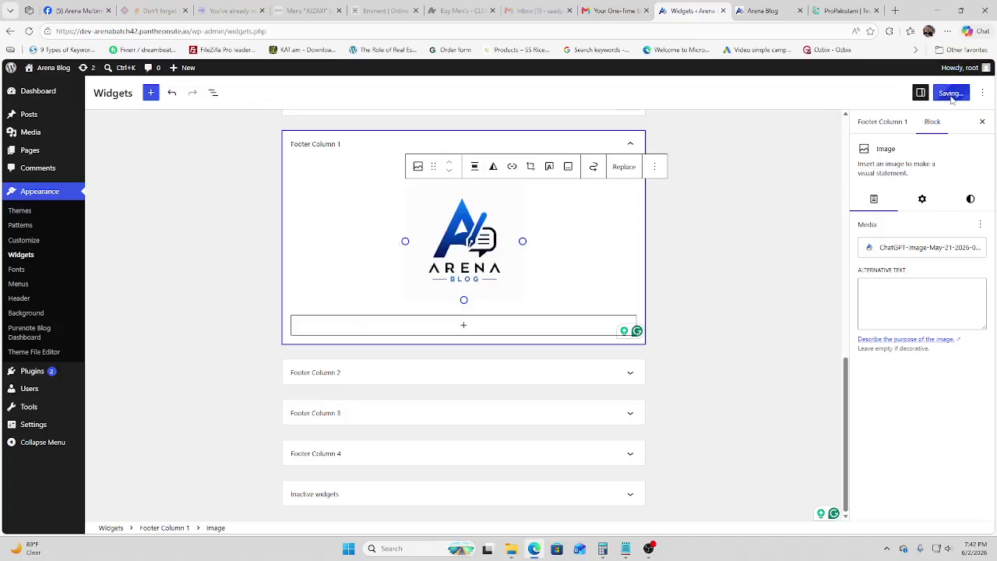
- Reload the Arena Blog home page and check the size and alignment of the footer logo
click(759, 10)
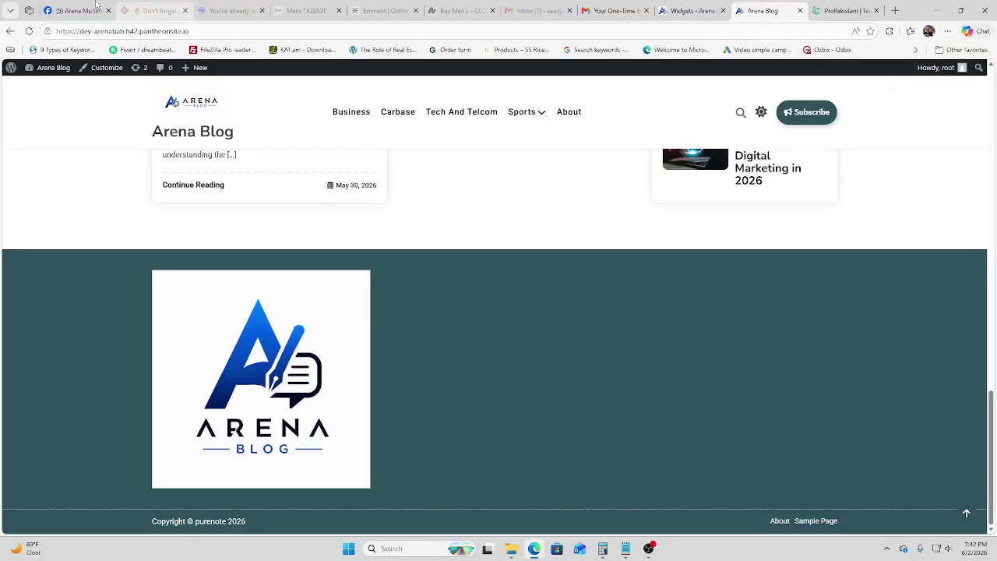
click(29, 31)
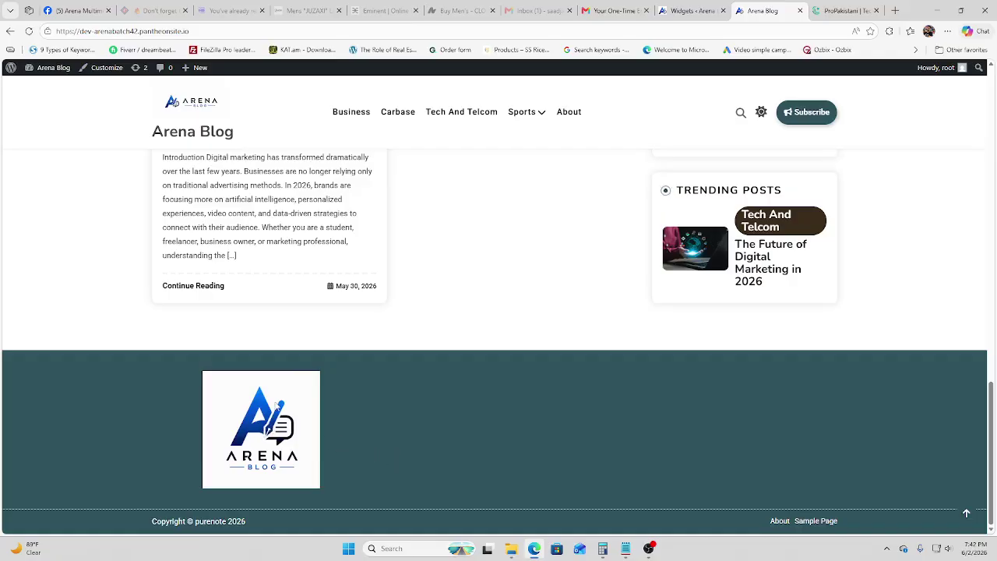
scroll(148, 428, up, 3)
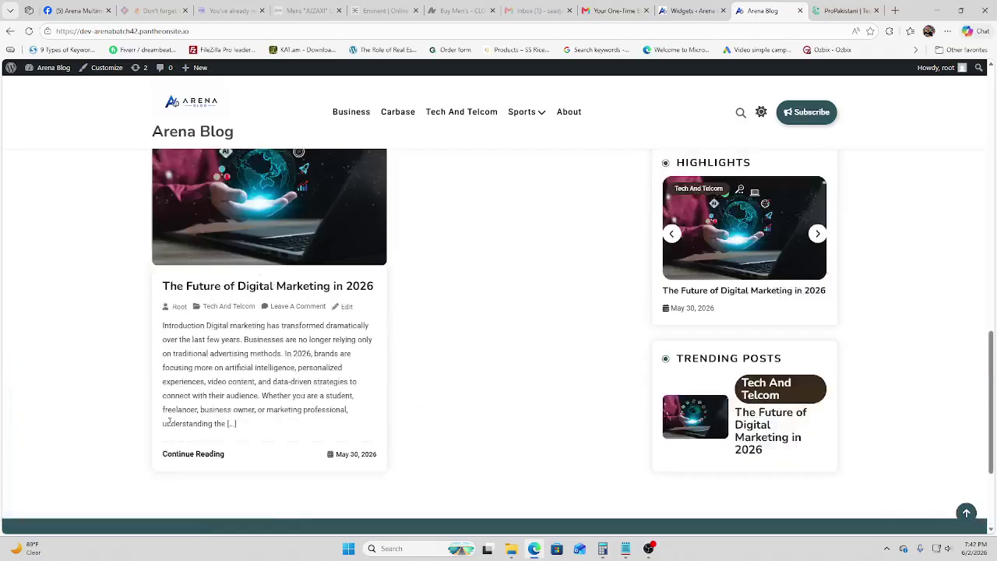
scroll(153, 101, down, 1)
scroll(300, 326, down, 1)
scroll(300, 326, down, 1)
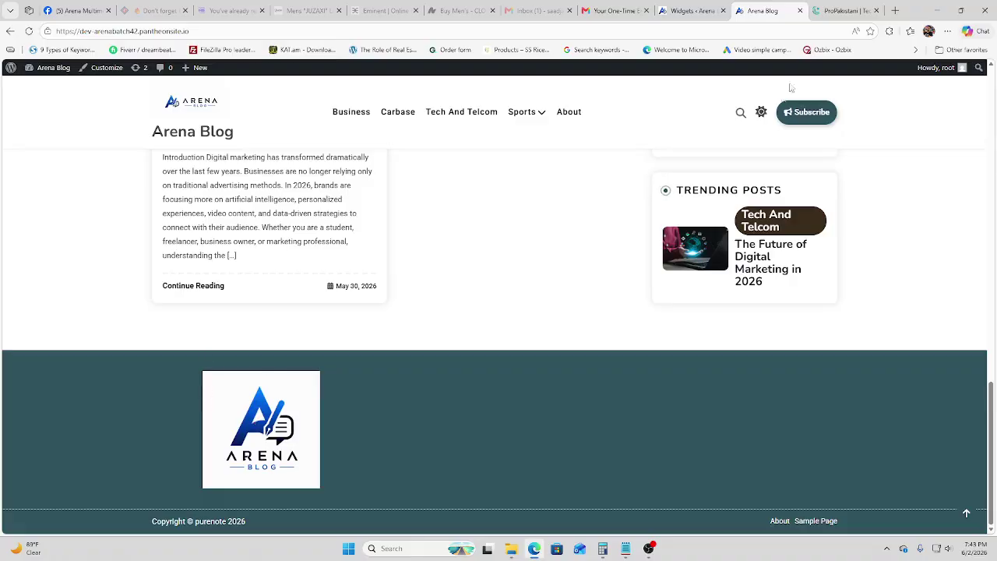
- Search Google for "background remover" in a new tab and open the Adobe Express free image background remover
click(895, 10)
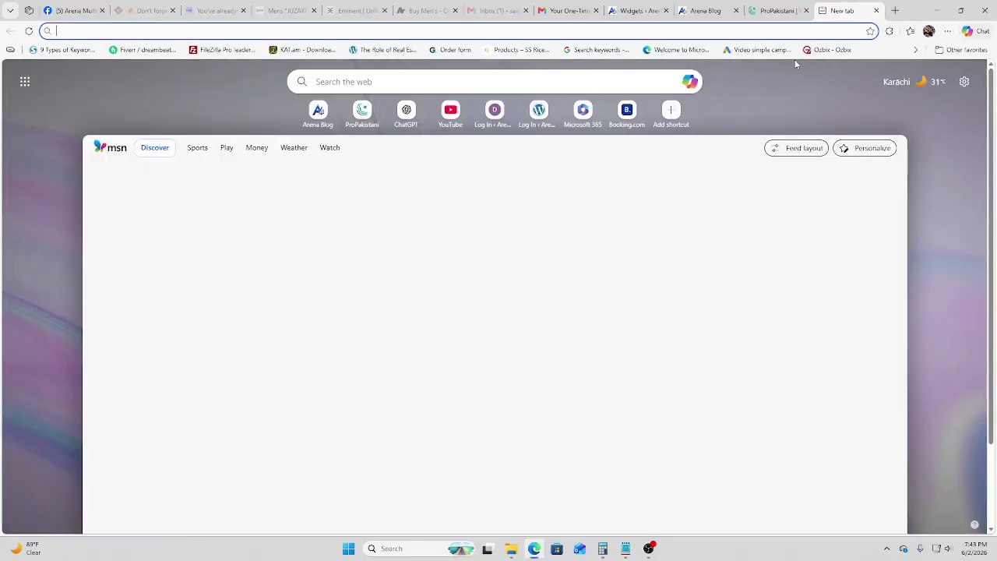
text(g)
key(Return)
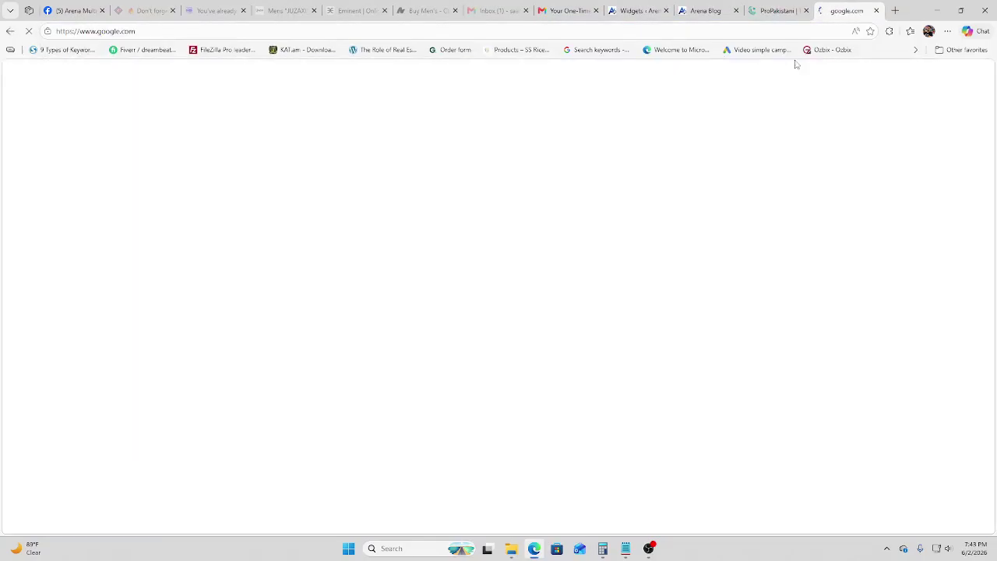
text(bl)
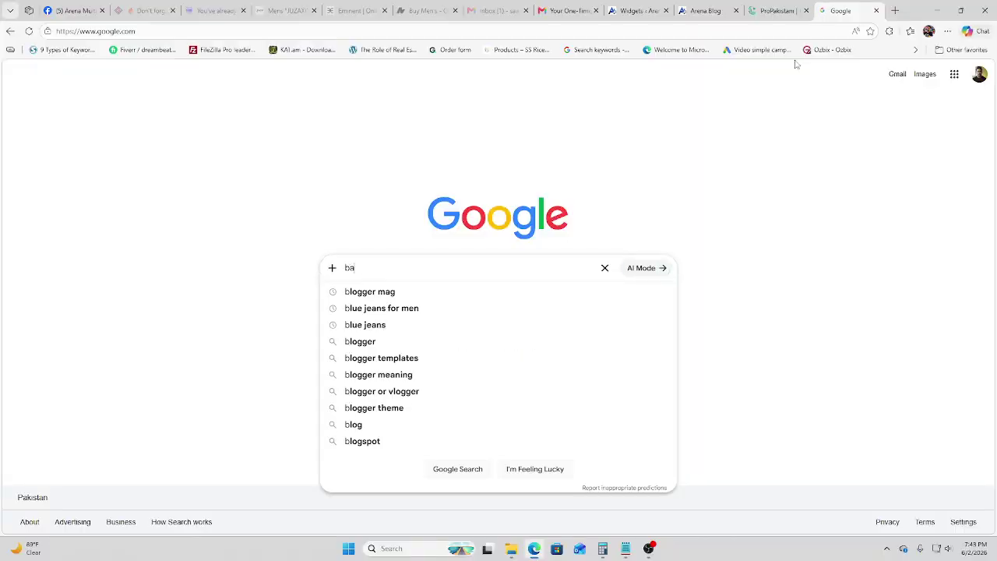
key(BackSpace)
text(ack)
key(Down)
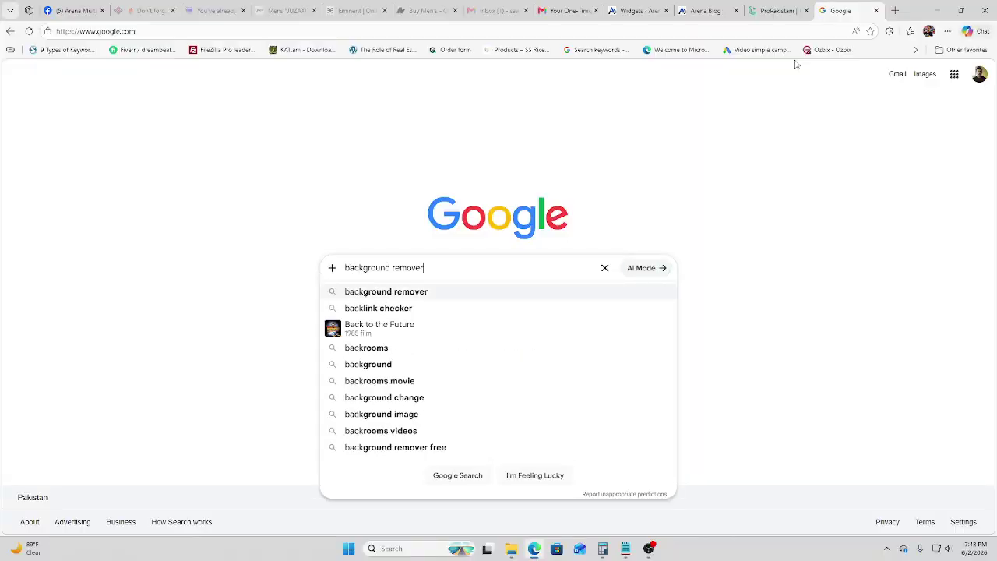
key(Return)
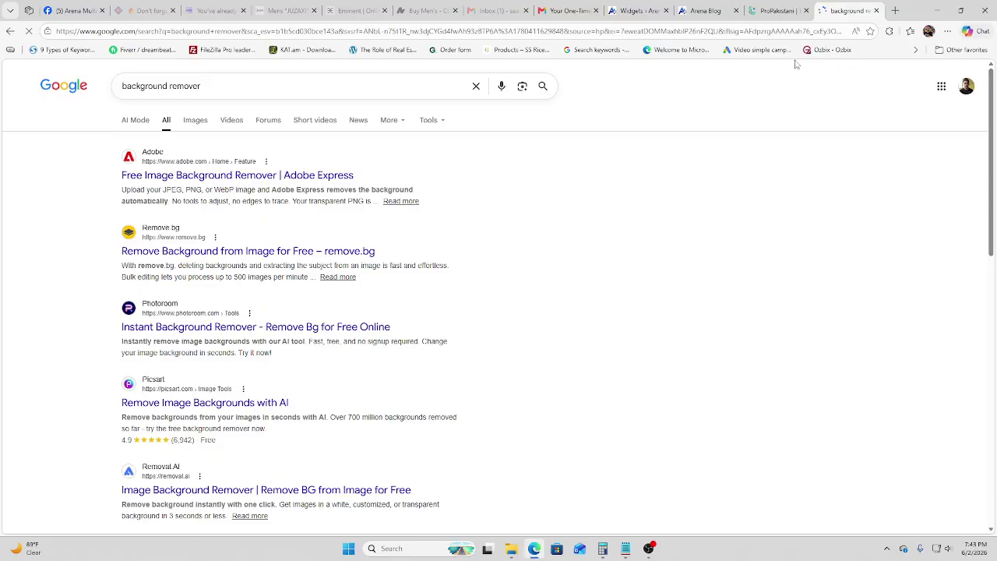
click(204, 185)
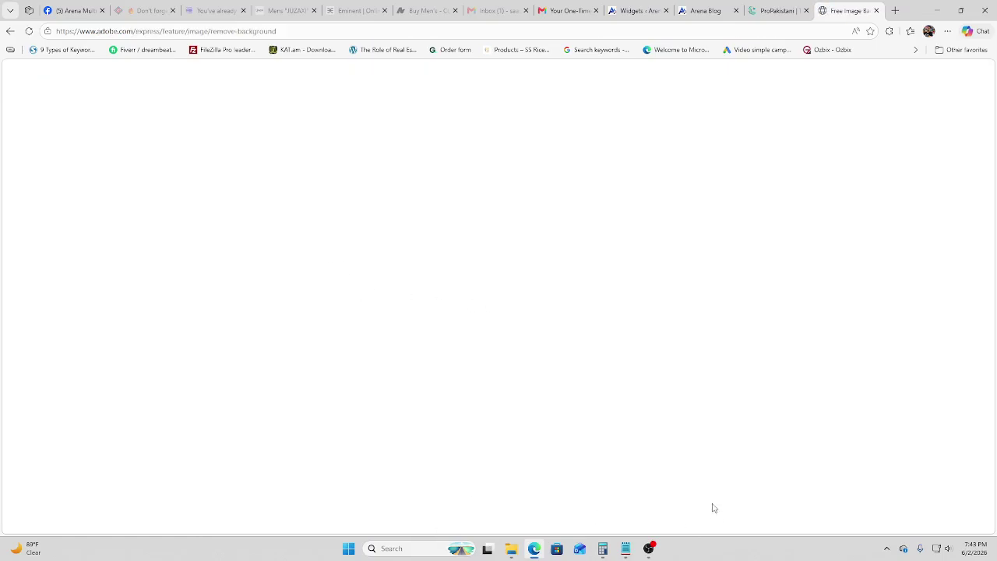
click(661, 11)
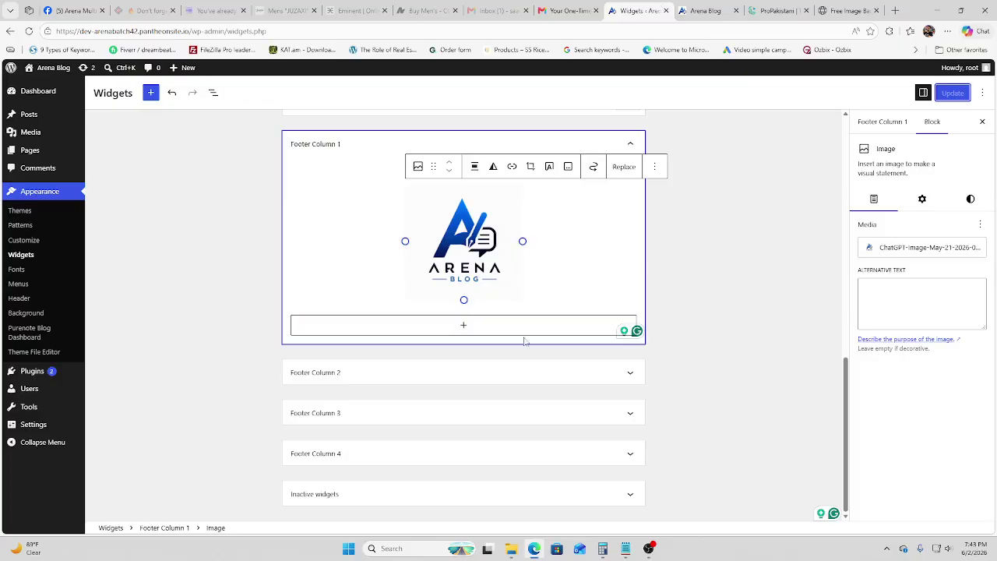
right_click(449, 221)
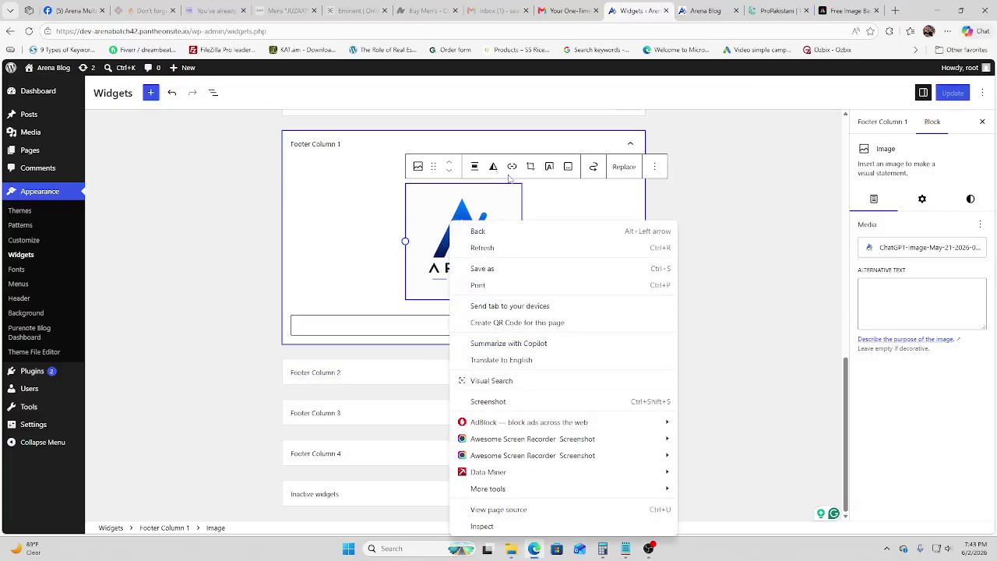
click(692, 246)
- Upload the logo "ChatGPT Image May 21, 2026, 08_03_13 PM" from Downloads to the Adobe Express background remover
click(848, 11)
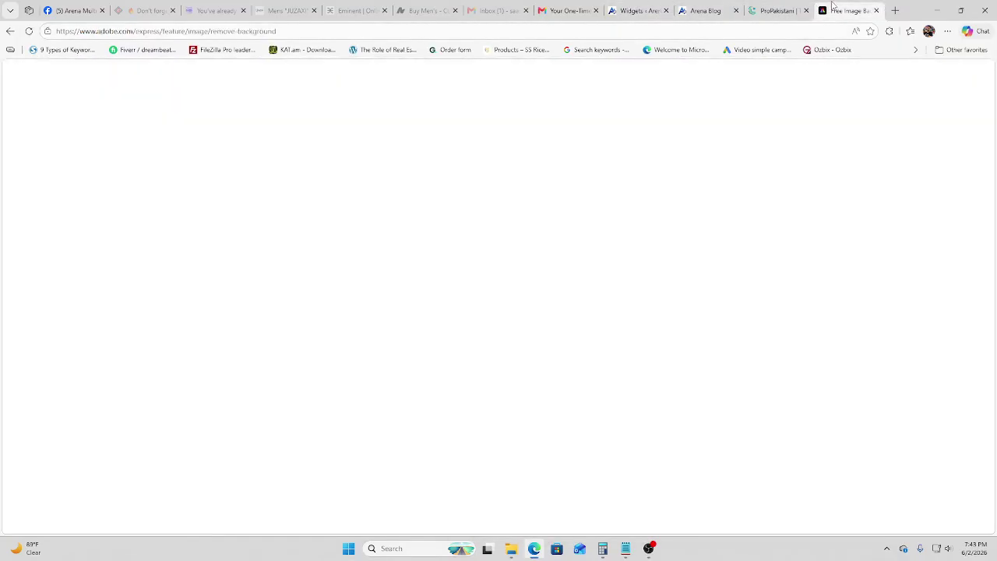
click(594, 355)
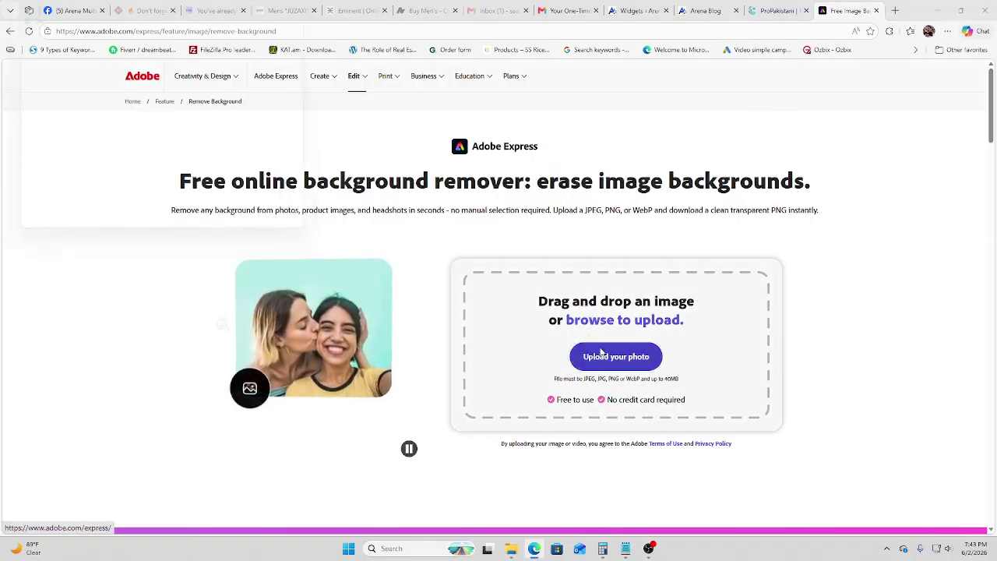
scroll(187, 127, down, 5)
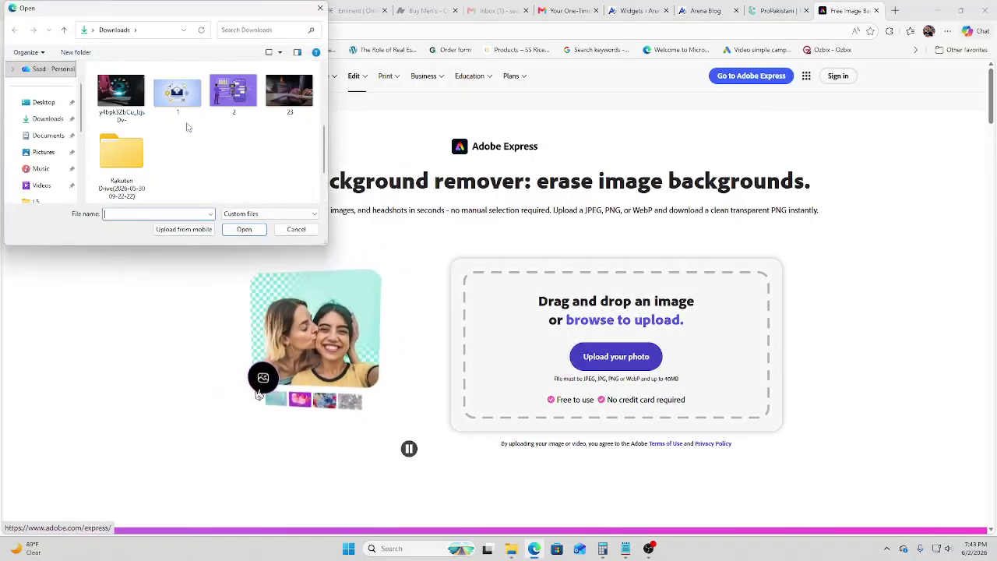
scroll(189, 129, down, 3)
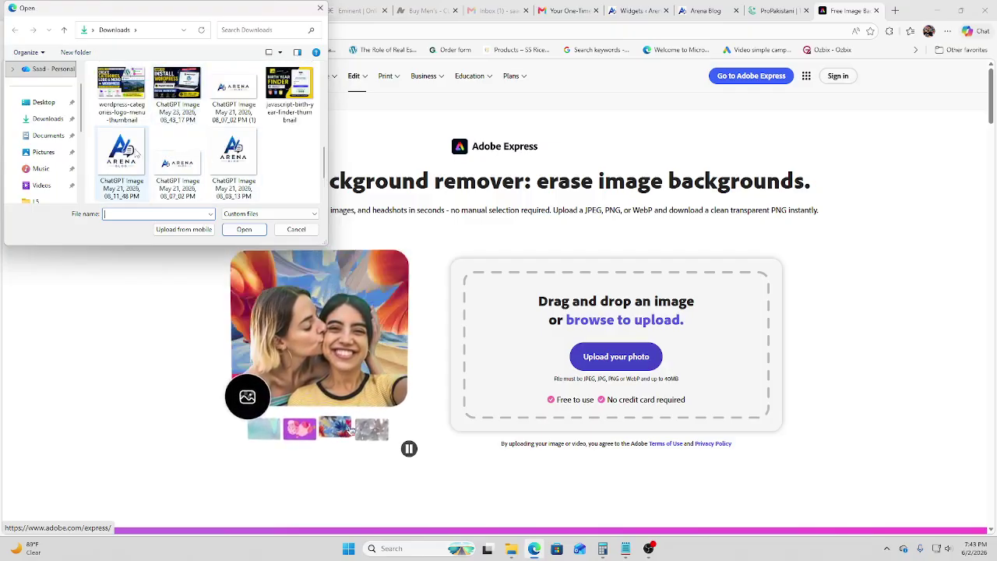
click(234, 164)
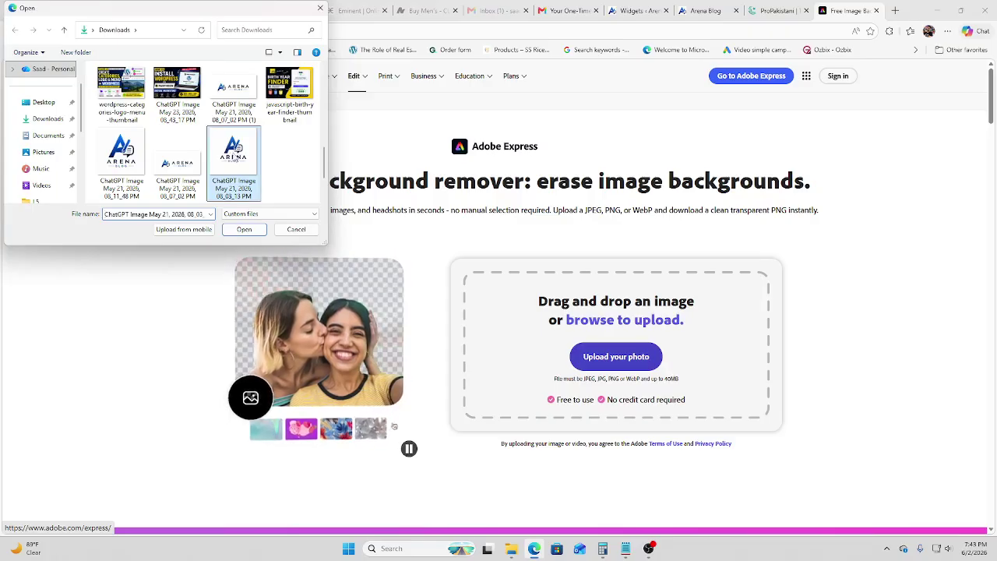
click(243, 229)
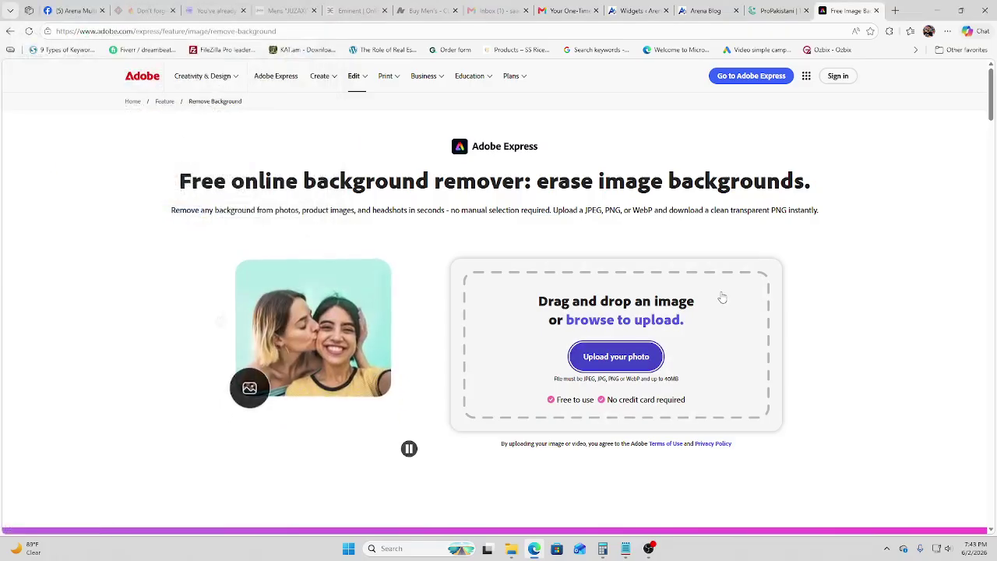
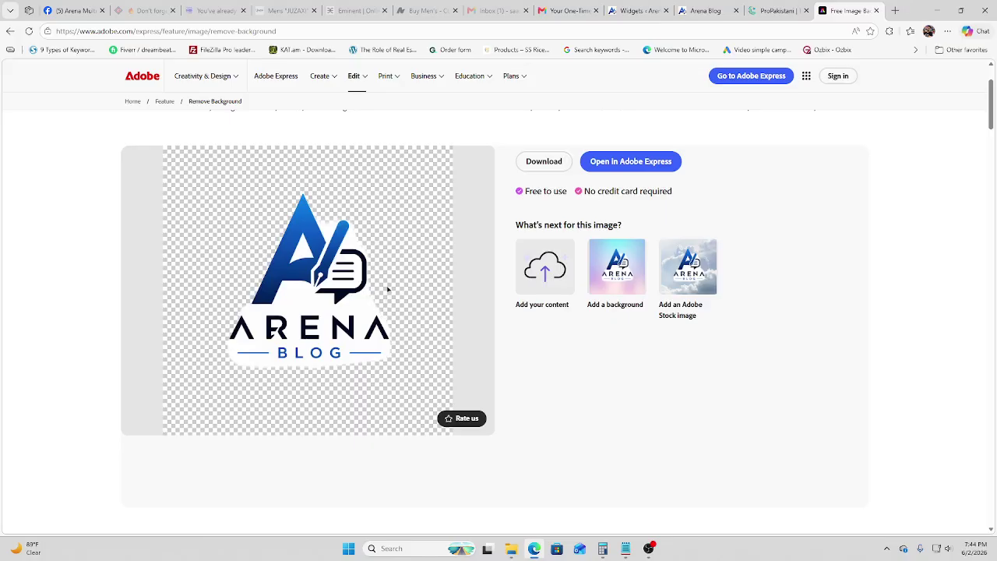
- Check the Adobe Express cutout of the logo, then open the remove.bg result from the Google search in a new tab
triple_click(600, 191)
click(599, 373)
mouse_move(398, 293)
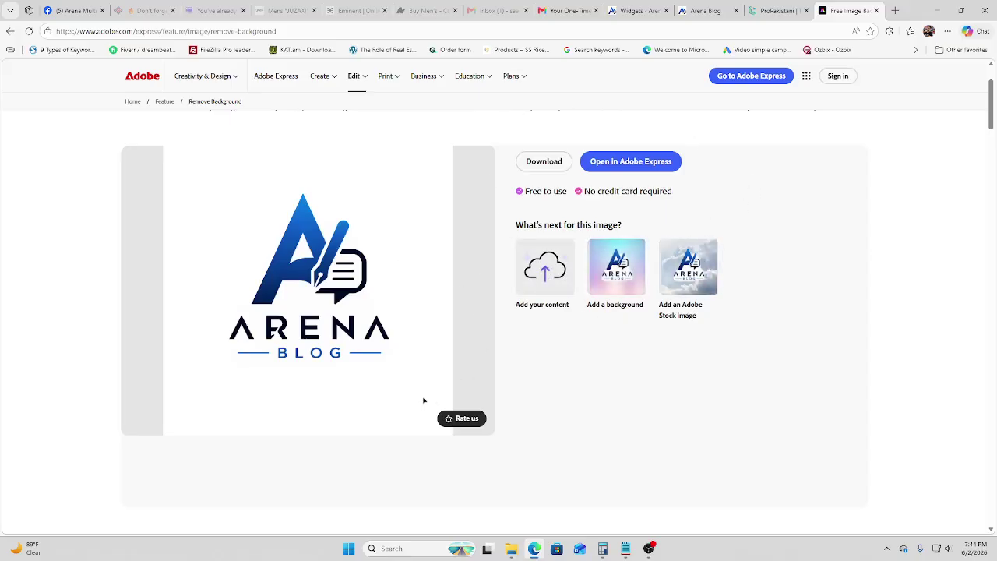
click(11, 31)
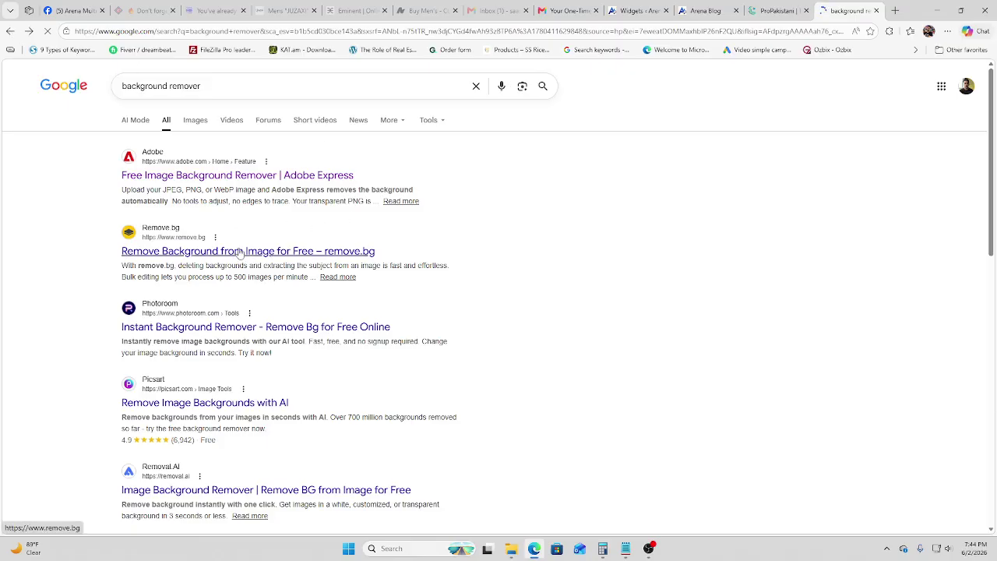
right_click(241, 251)
click(261, 258)
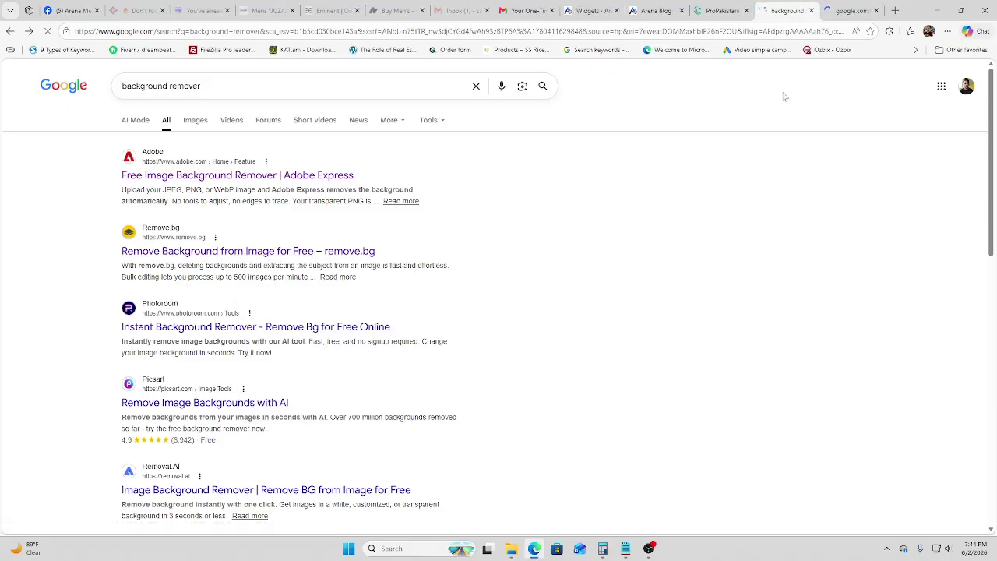
key(ctrl+Tab)
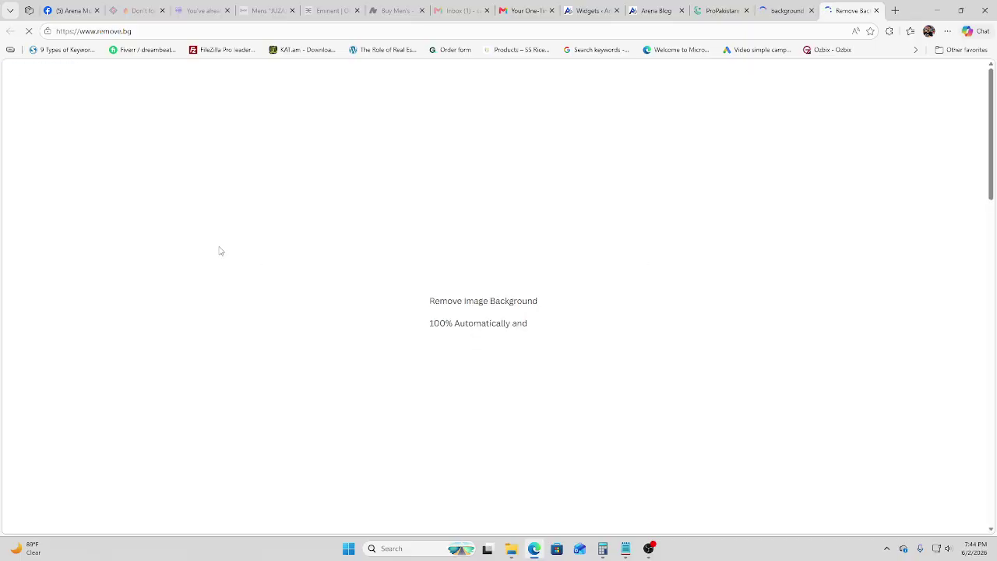
- Upload the logo "ChatGPT Image May 21, 2026, 08_03_13 PM" from Downloads to remove.bg
click(632, 312)
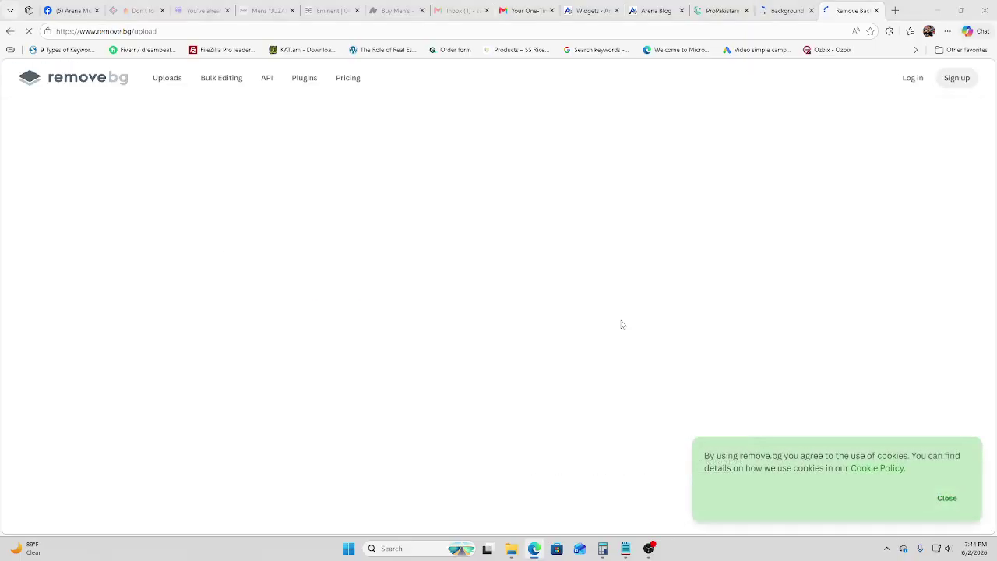
scroll(238, 140, down, 3)
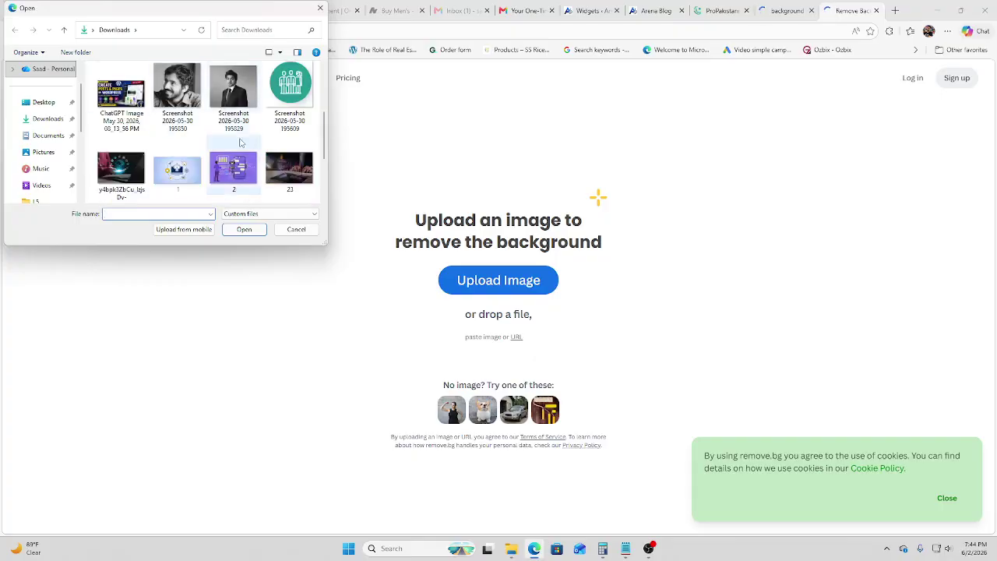
scroll(293, 130, down, 2)
scroll(300, 132, down, 4)
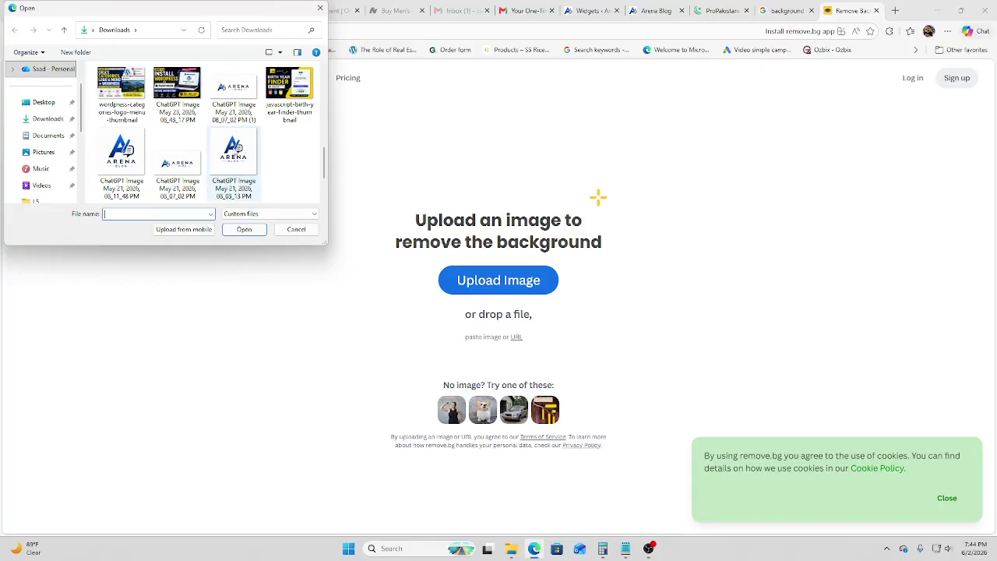
click(234, 156)
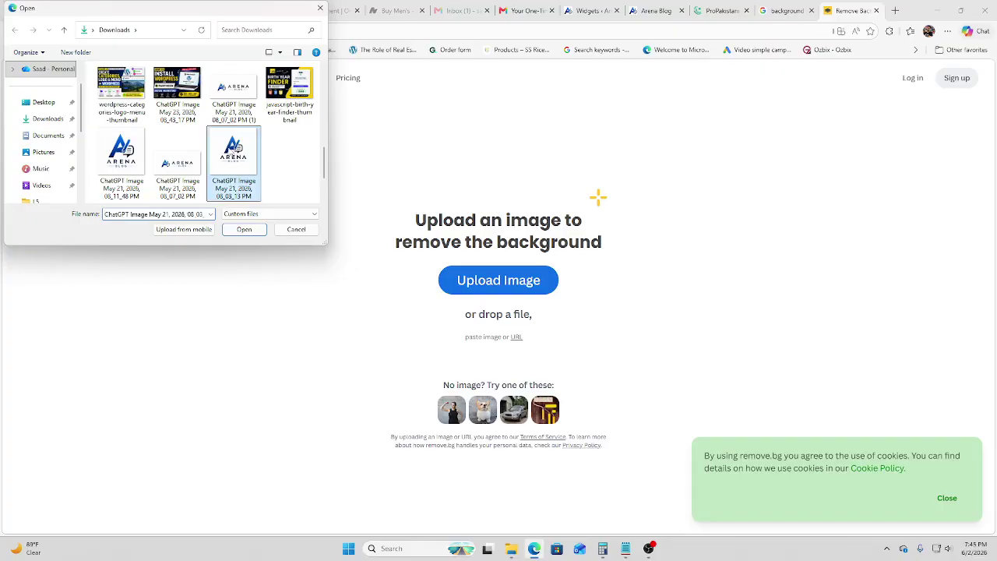
click(244, 229)
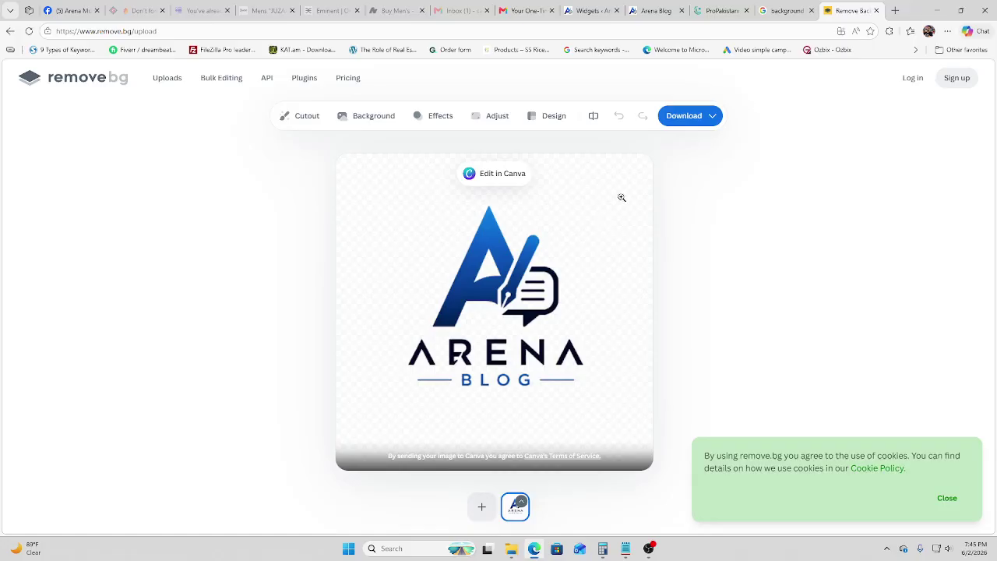
- Download the background-free logo as the free 500 x 500 preview
click(709, 122)
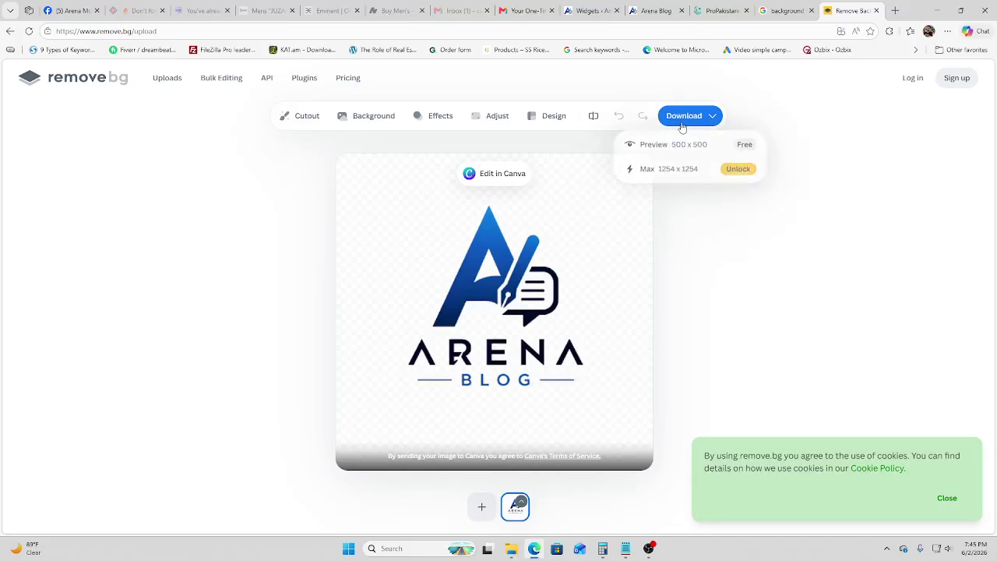
click(681, 123)
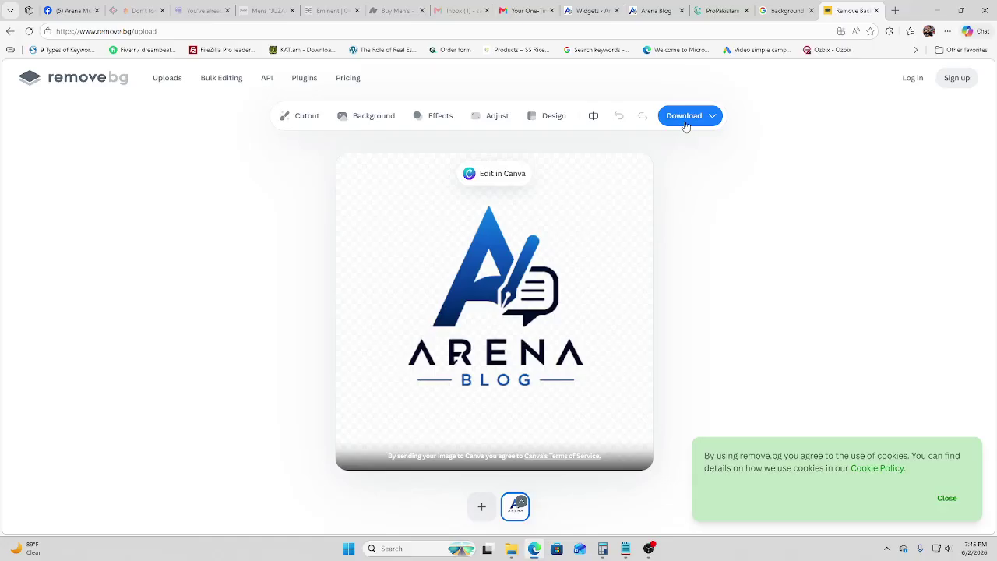
click(686, 124)
click(743, 145)
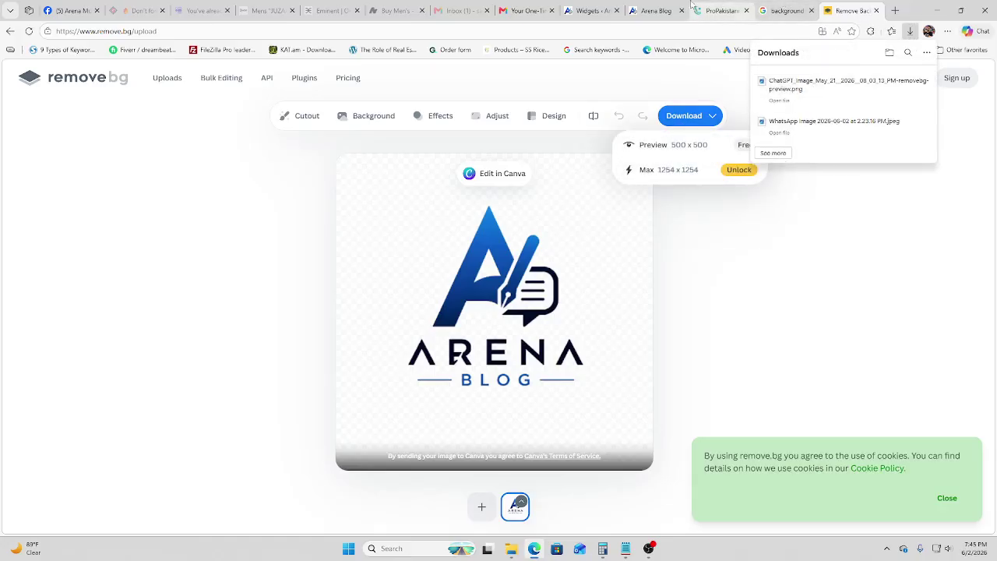
- Replace the Footer Column 1 logo on the Widgets page with the downloaded removebg-preview file and save the widgets
click(655, 11)
click(586, 8)
click(473, 243)
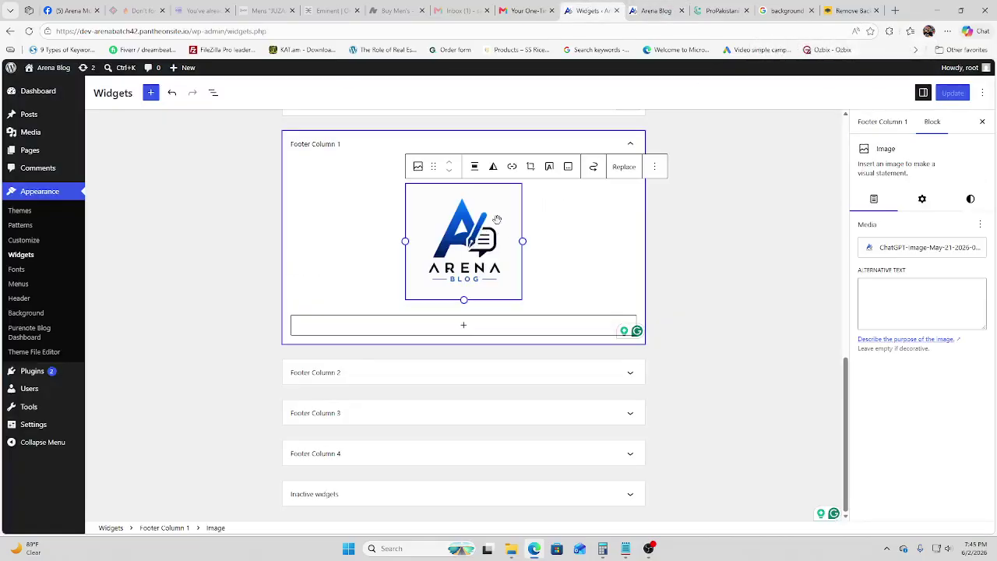
click(622, 167)
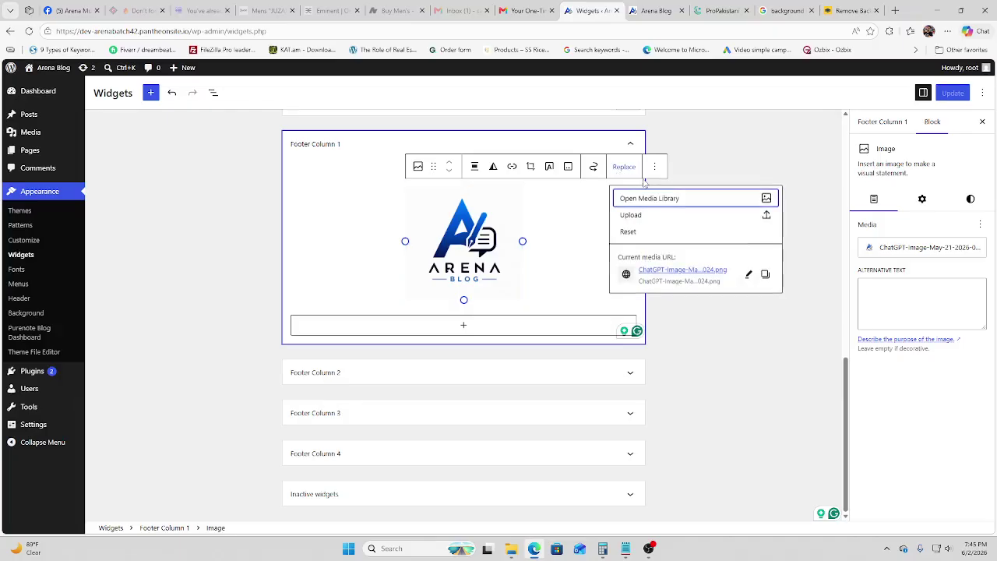
click(646, 217)
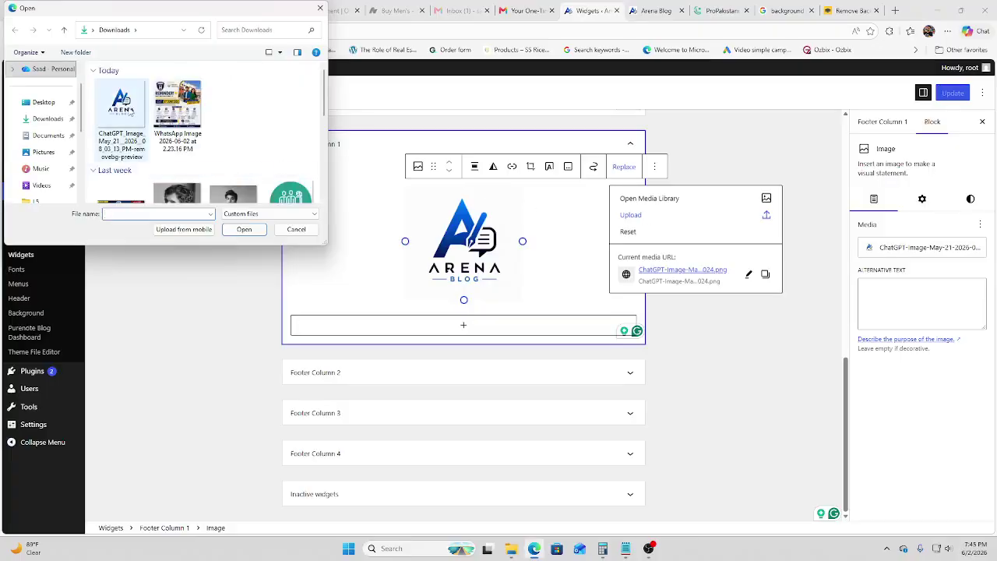
click(130, 114)
double_click(130, 110)
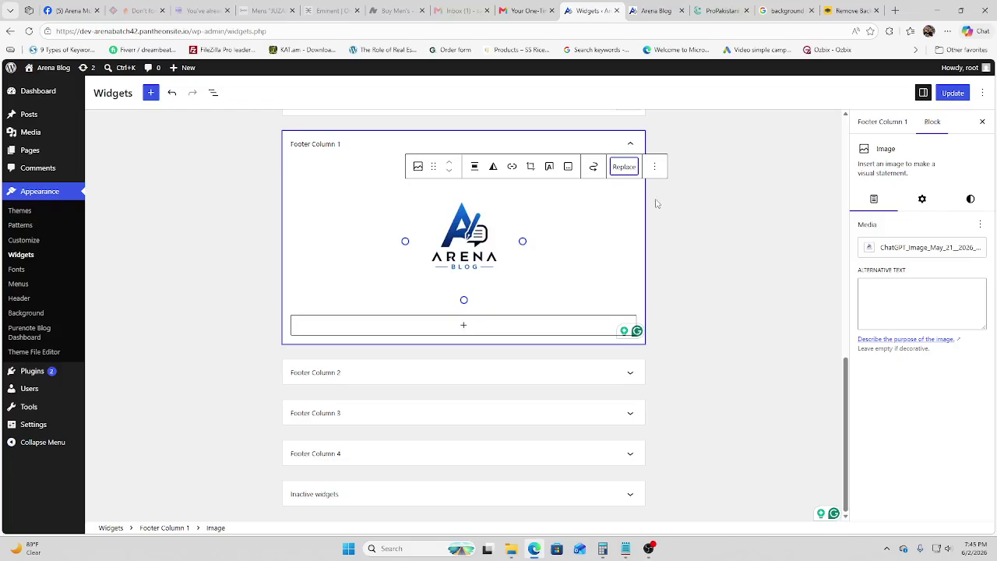
click(955, 93)
- Reload the Arena Blog home page and check how the background-free logo looks in the footer
click(654, 10)
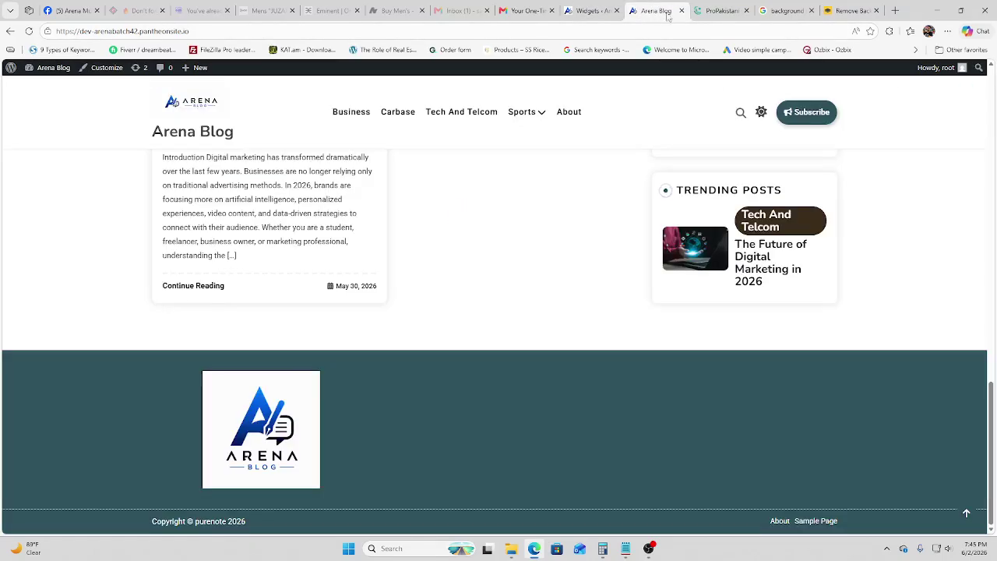
click(29, 31)
scroll(427, 396, down, 3)
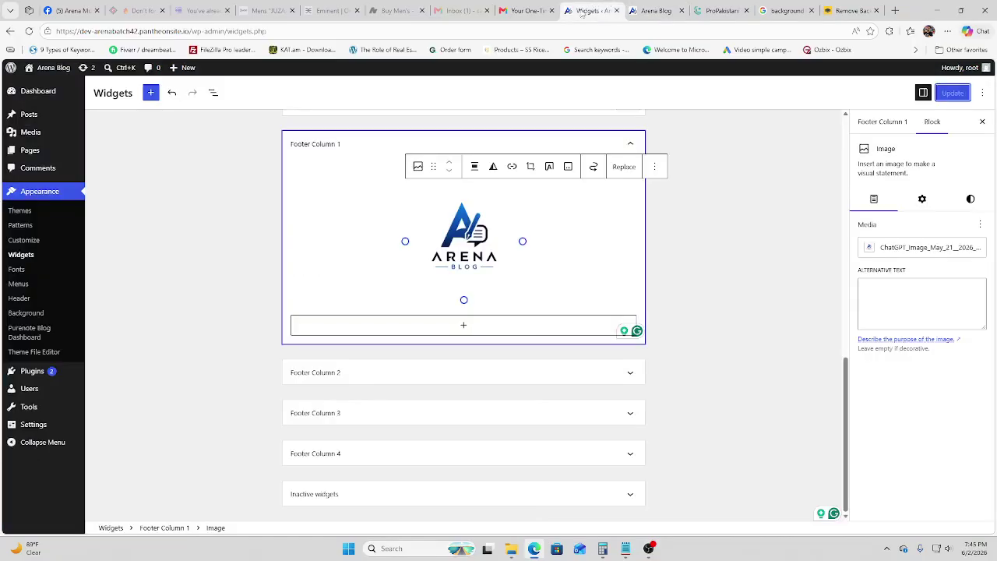
click(584, 11)
- Copy the first description paragraph, starting "ProPakistani is the premier", from the ProPakistani footer
click(719, 10)
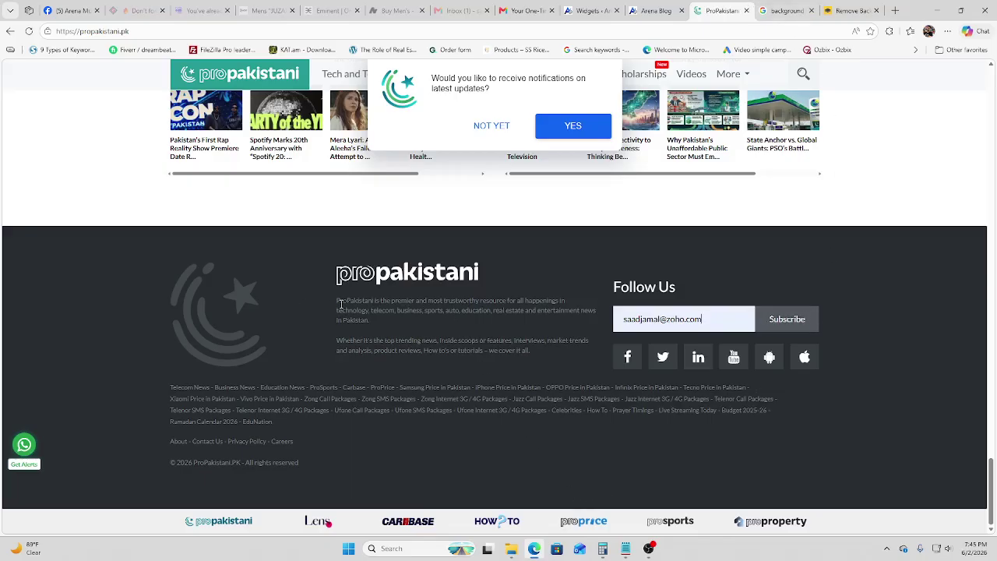
drag(336, 303, 442, 323)
right_click(417, 308)
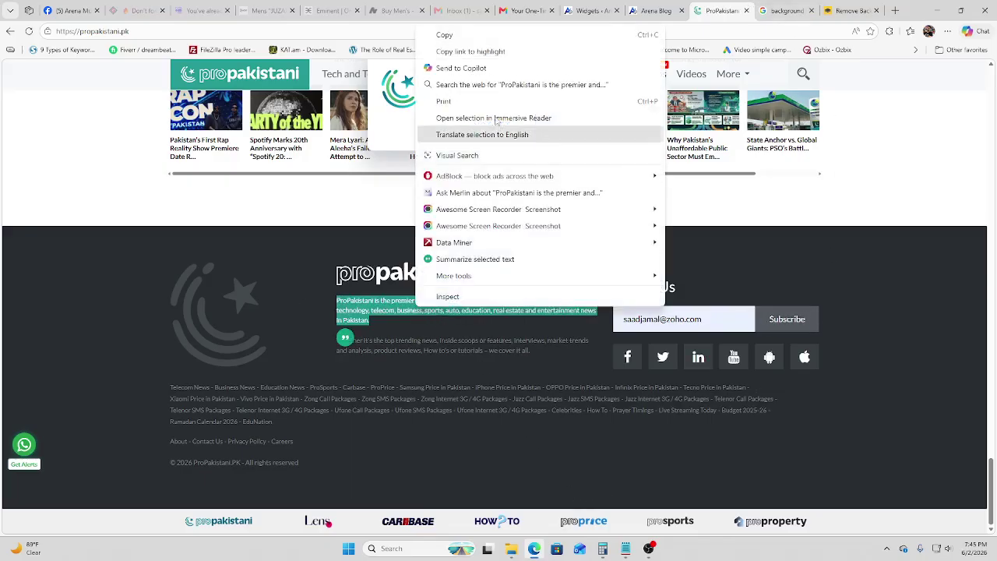
click(446, 35)
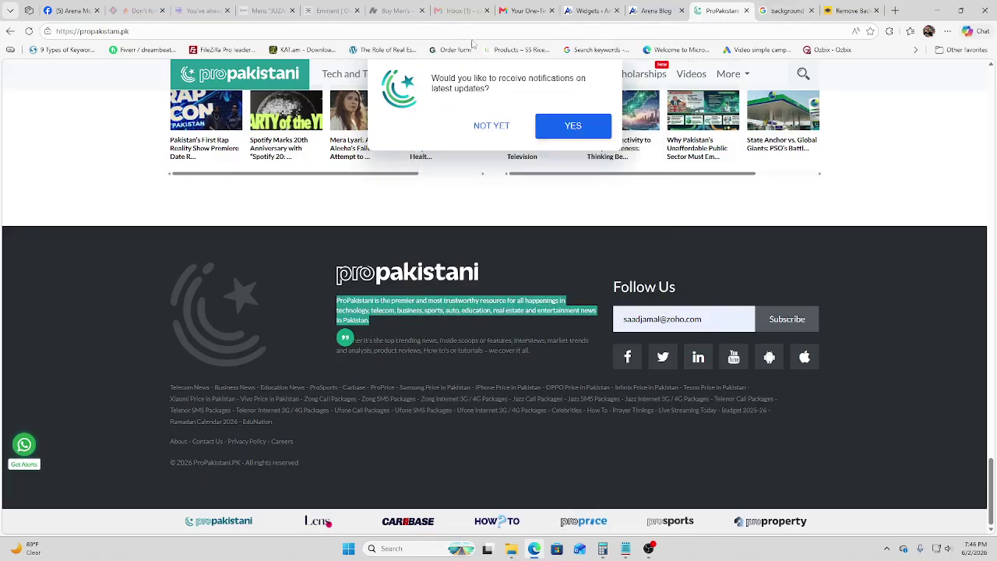
- Add a Paragraph block to Footer Column 2 and paste the copied ProPakistani description into it
click(651, 10)
click(589, 7)
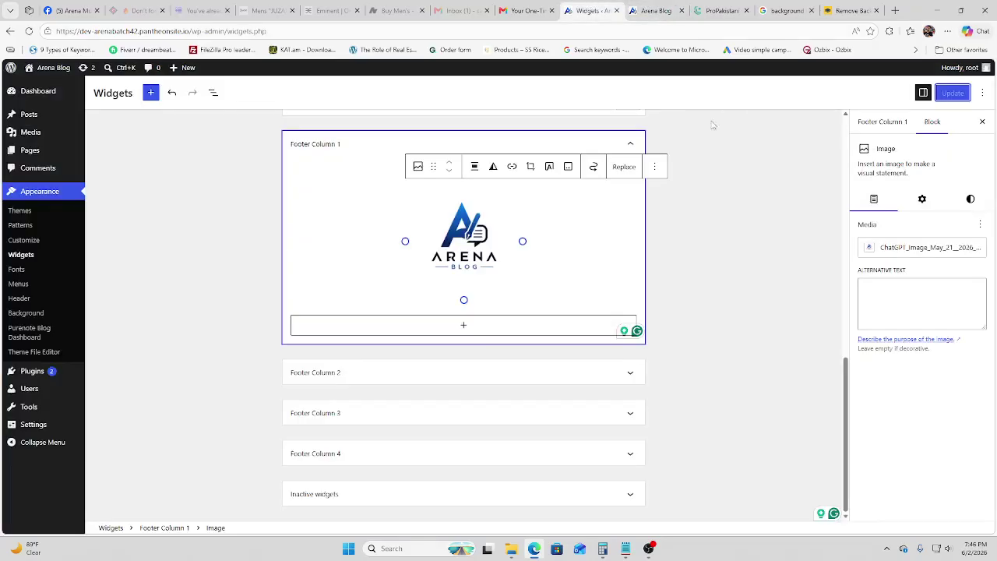
click(336, 379)
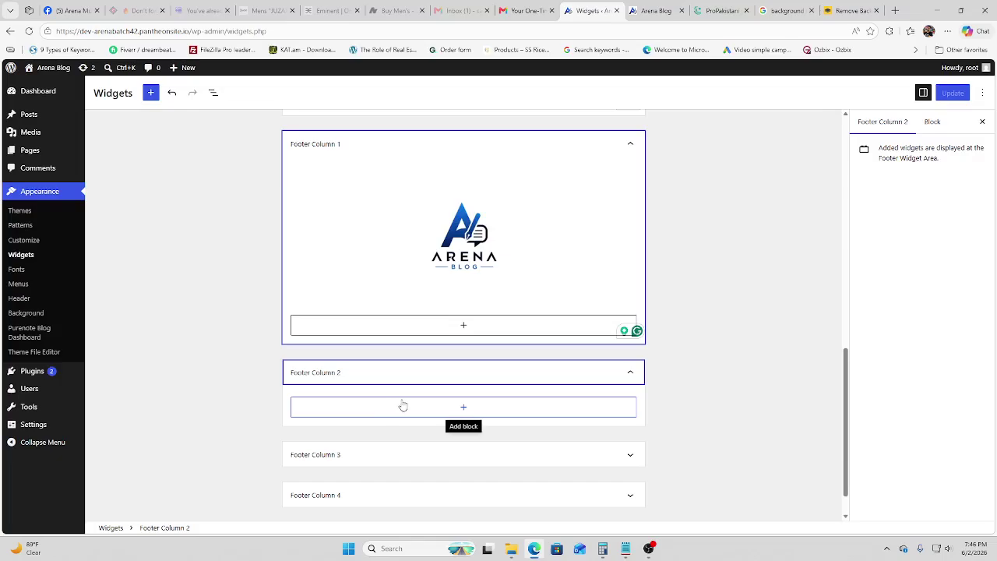
click(436, 406)
click(402, 485)
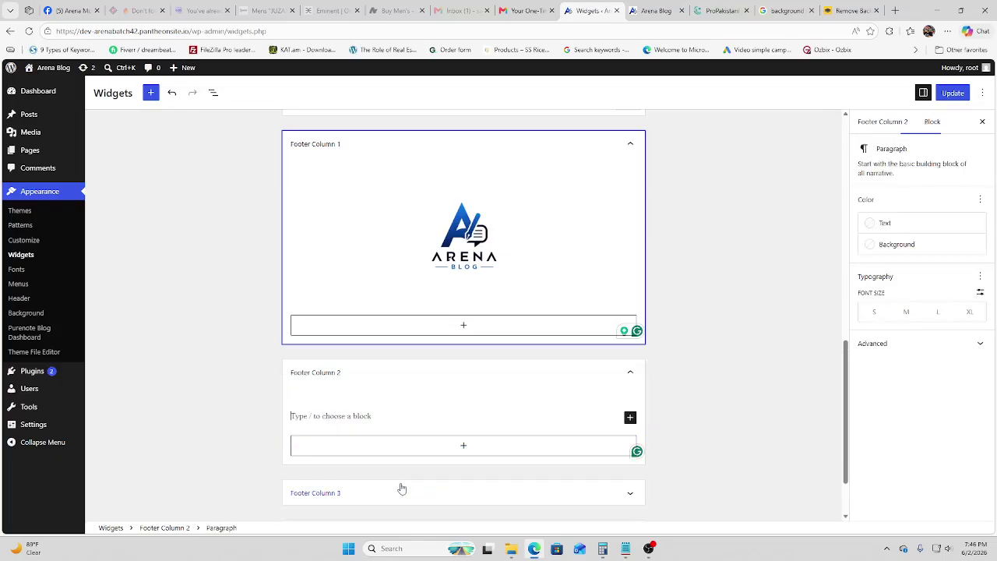
key(ctrl+v)
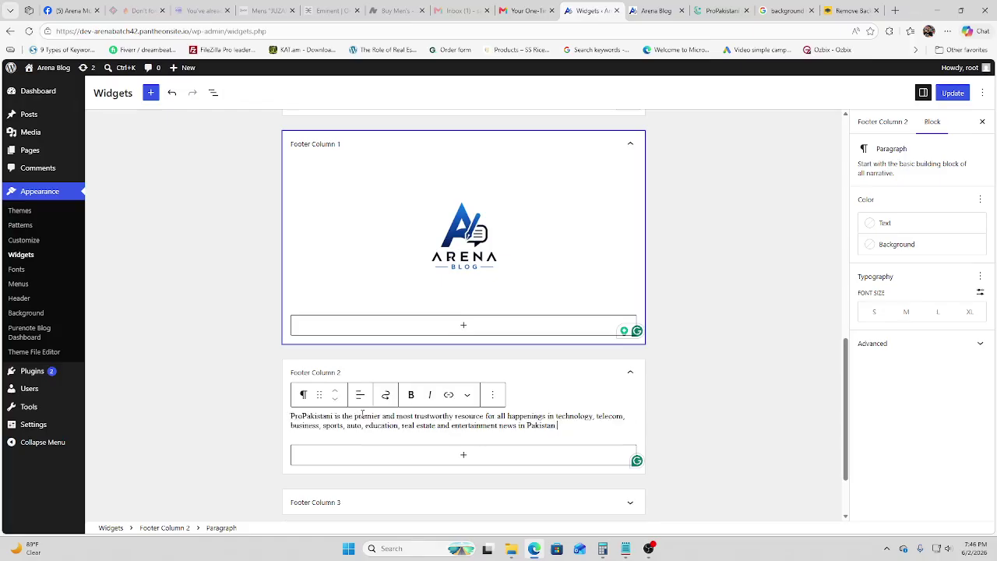
- Copy the ProPakistani footer paragraph starting "Whether it's the top trending news" into a second Paragraph block in Footer Column 2
key(ctrl+Tab)
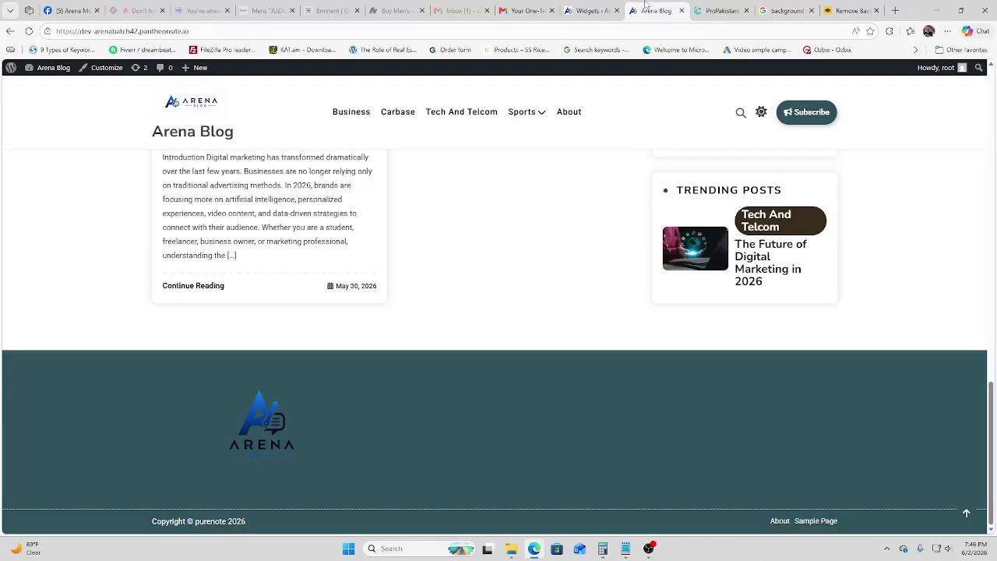
key(ctrl+Tab)
triple_click(412, 350)
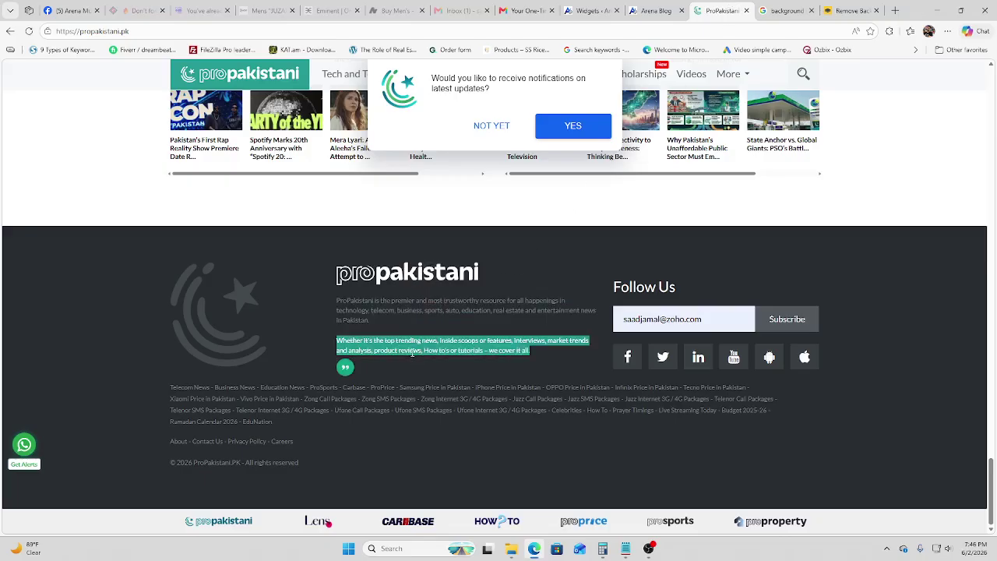
click(571, 7)
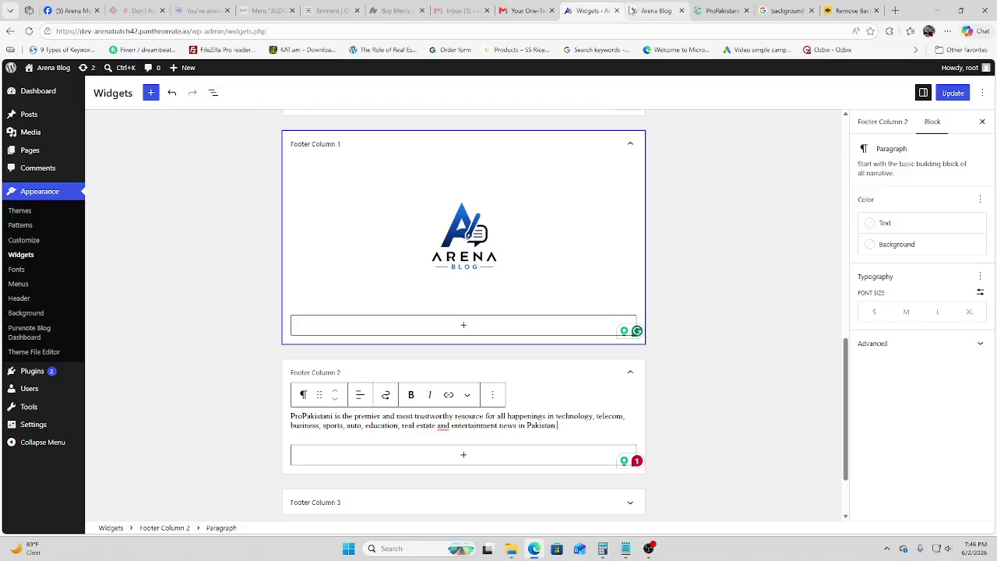
click(460, 455)
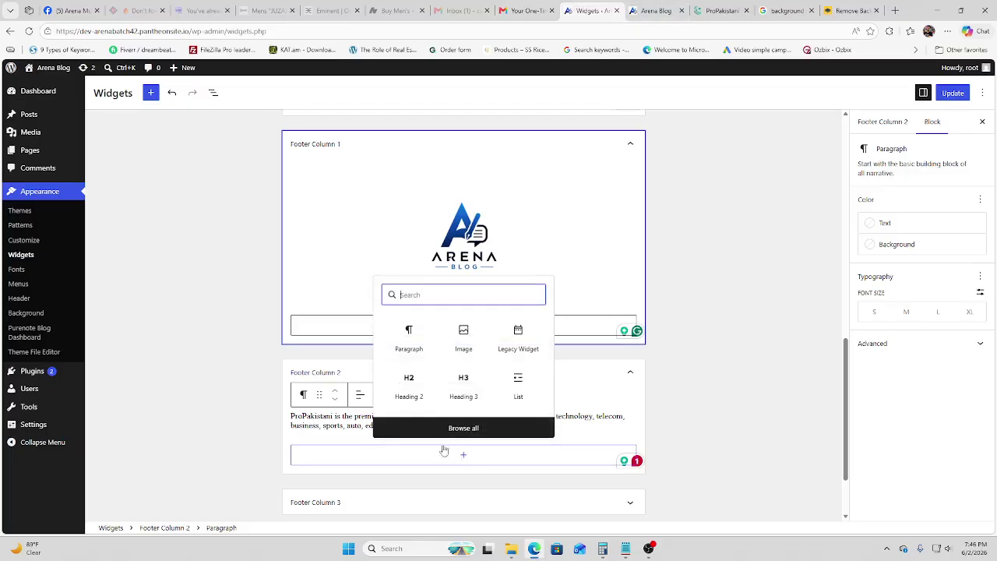
click(428, 331)
key(ctrl+v)
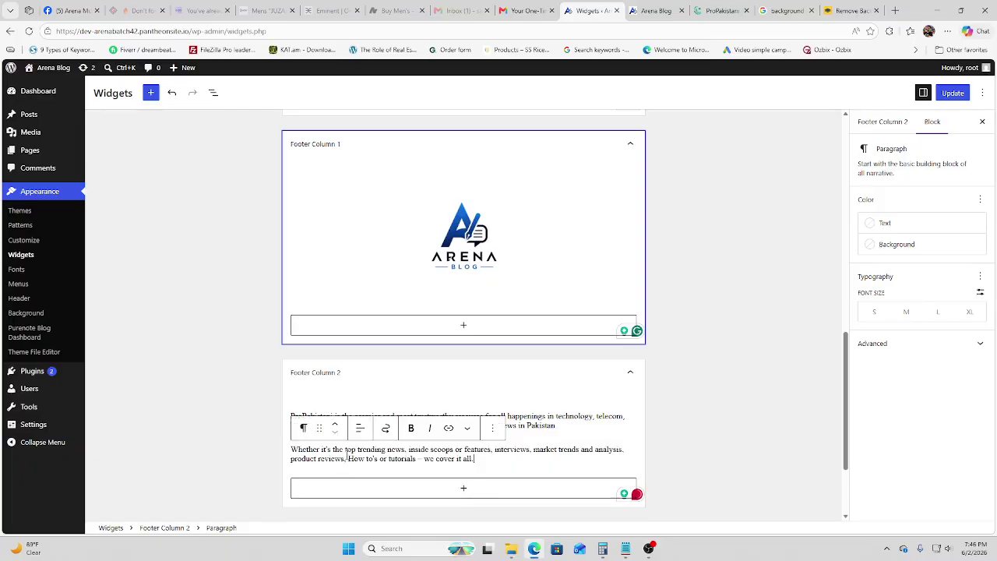
scroll(470, 398, down, 3)
click(242, 366)
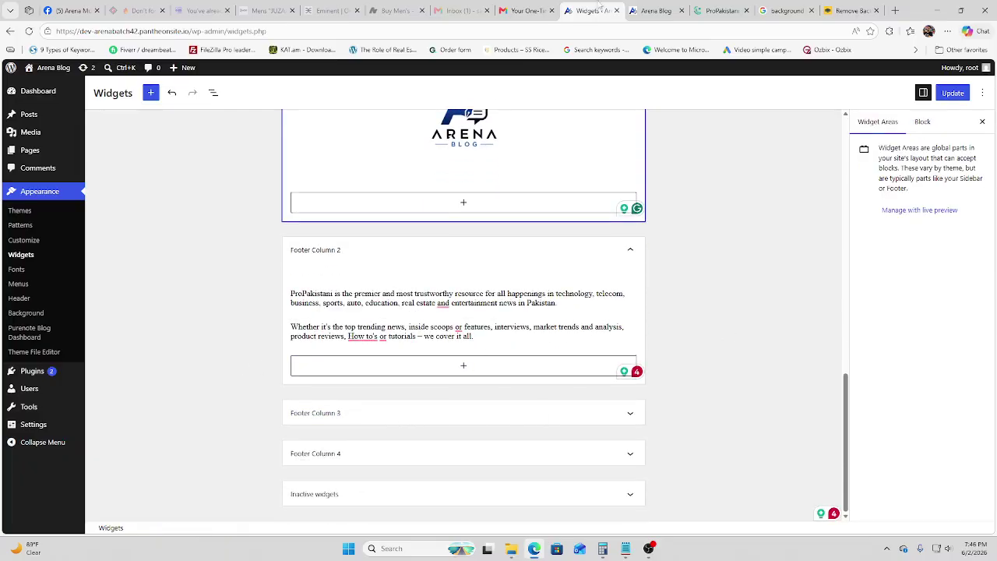
- Compare the Follow Us social icons in the ProPakistani footer with the Arena Blog footer, and return to the Widgets page
click(717, 10)
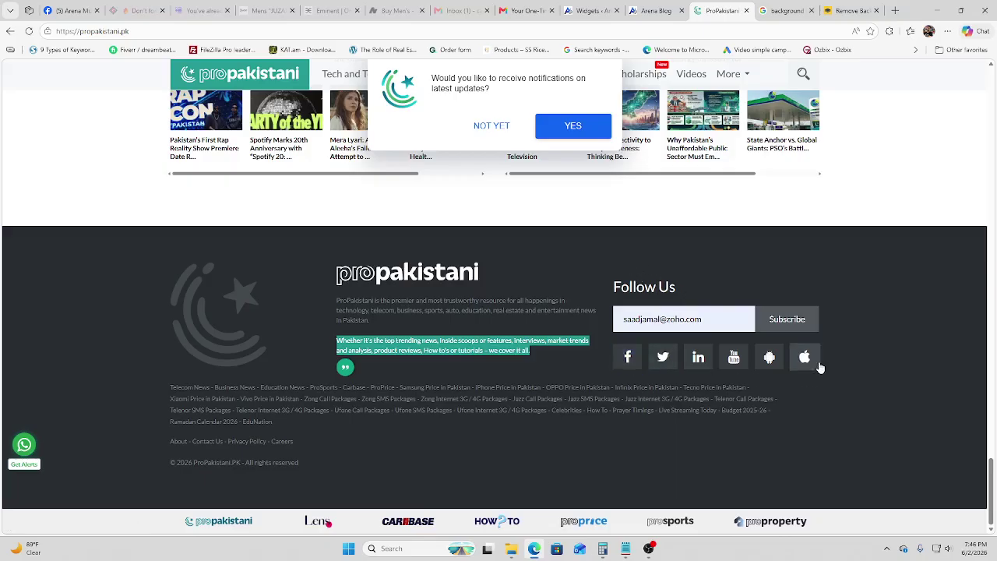
click(654, 10)
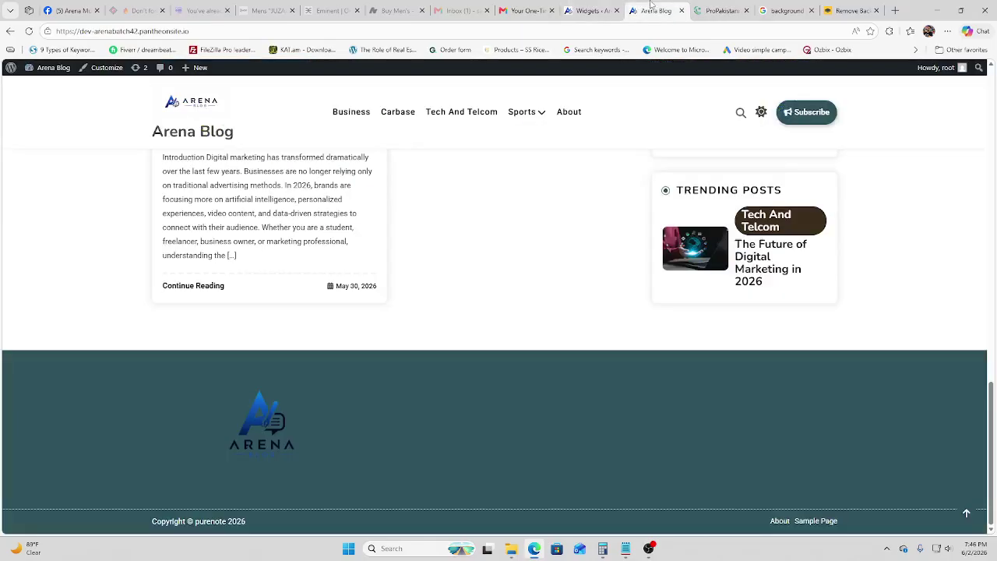
click(591, 11)
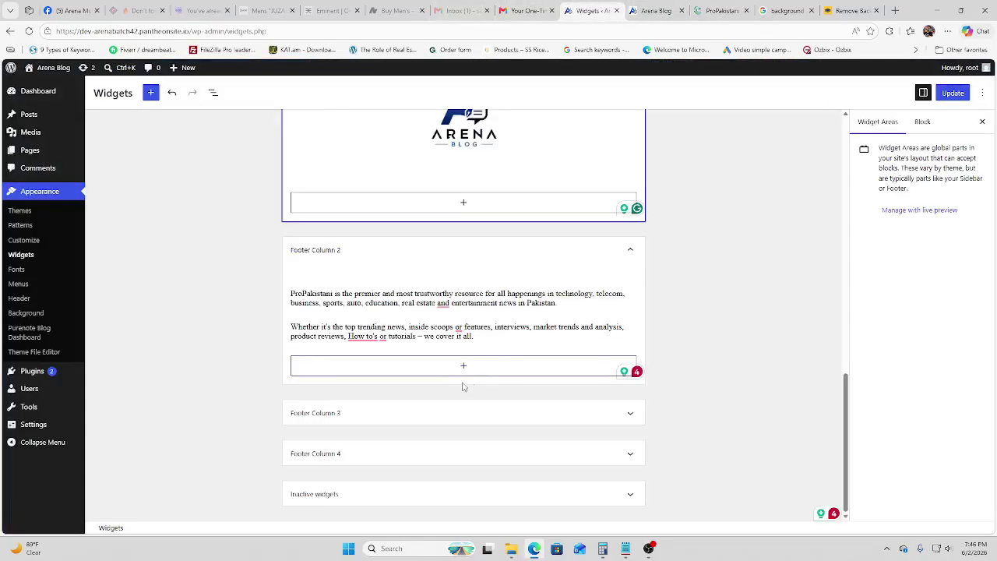
- Expand the Footer Column 4 widget area and open the full block library for it
click(354, 453)
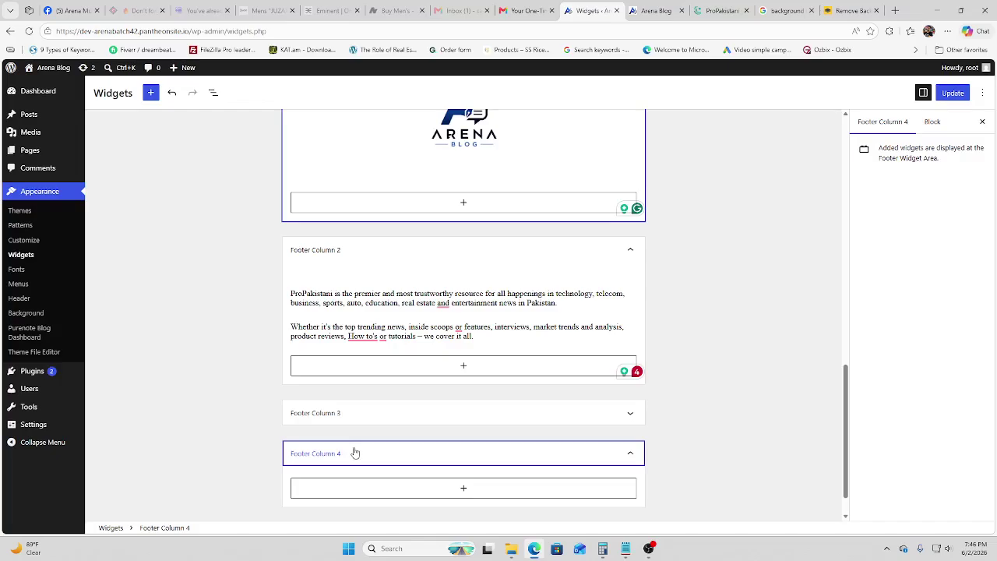
scroll(448, 463, down, 1)
click(448, 452)
scroll(458, 479, down, 3)
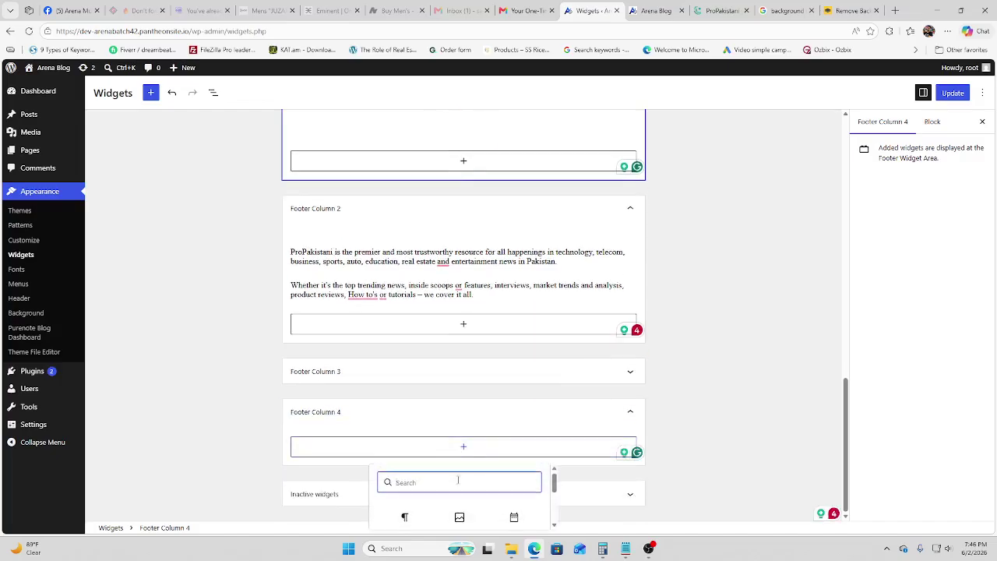
click(470, 527)
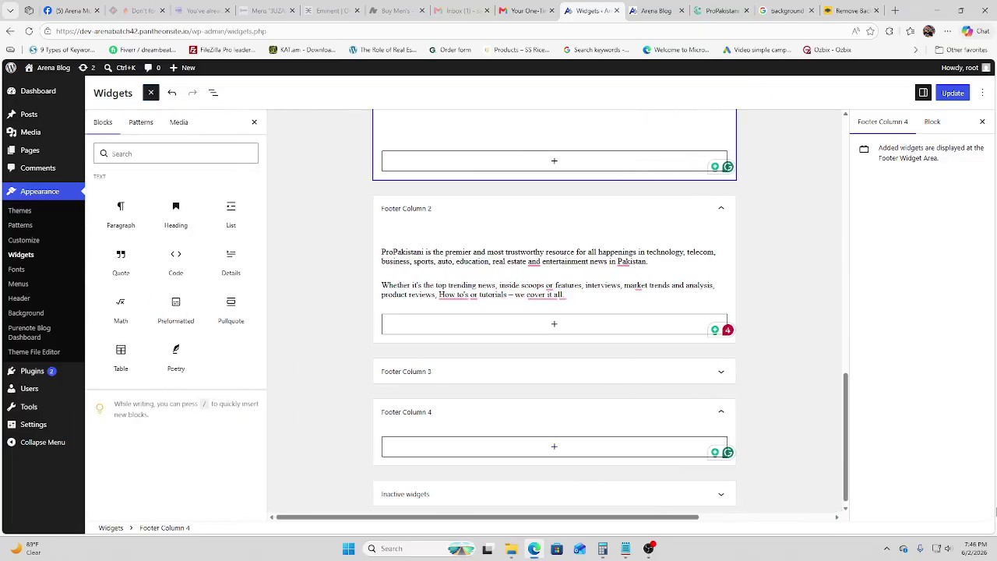
- Search the block library for "socia" and add the Social Icons block to Footer Column 4
scroll(138, 351, down, 7)
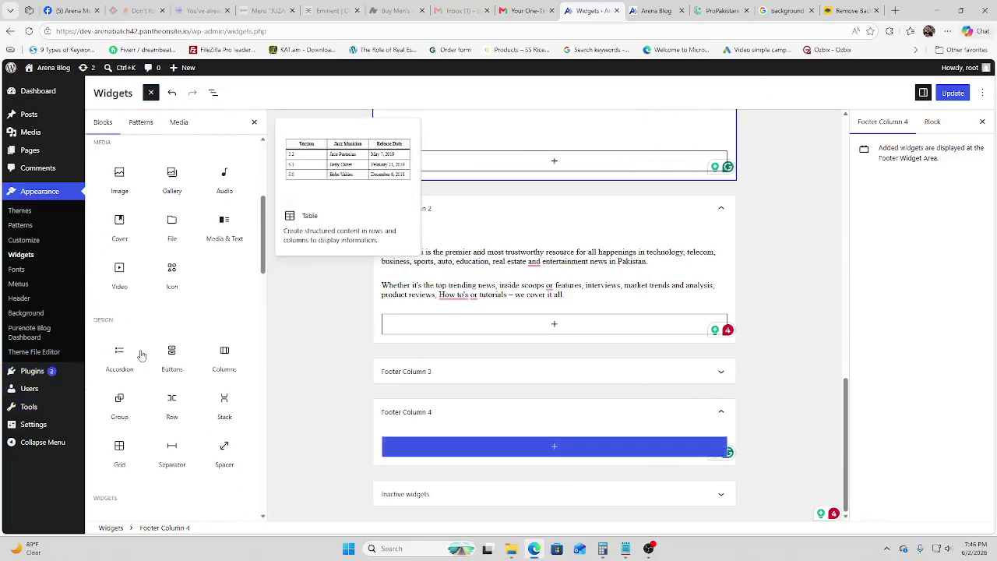
scroll(140, 343, down, 4)
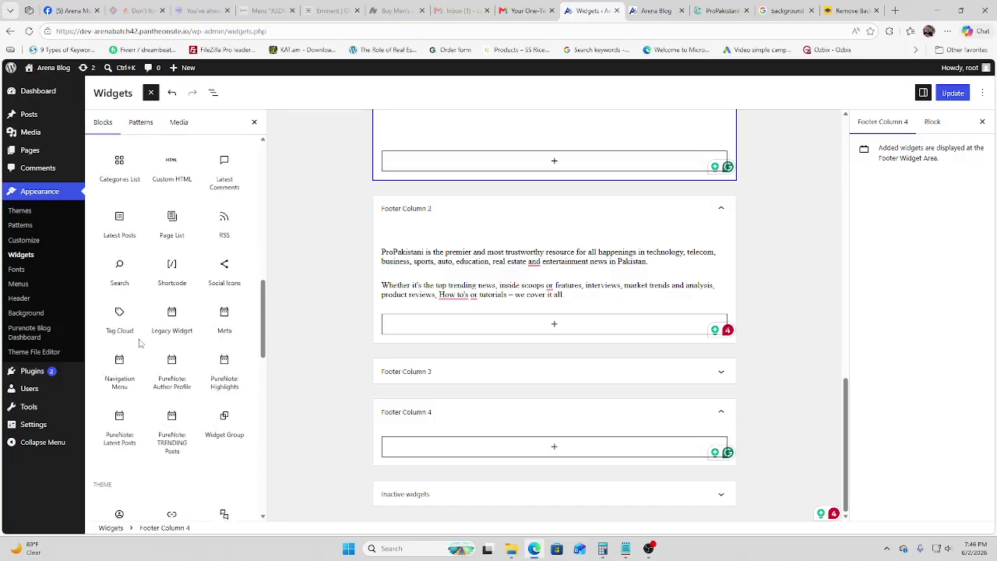
scroll(140, 344, up, 2)
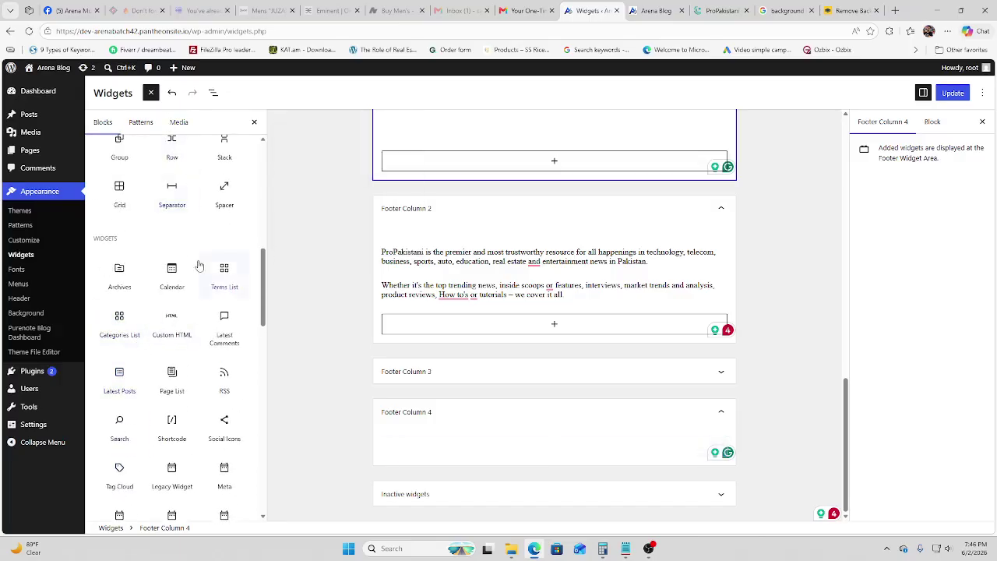
scroll(198, 257, up, 10)
click(141, 154)
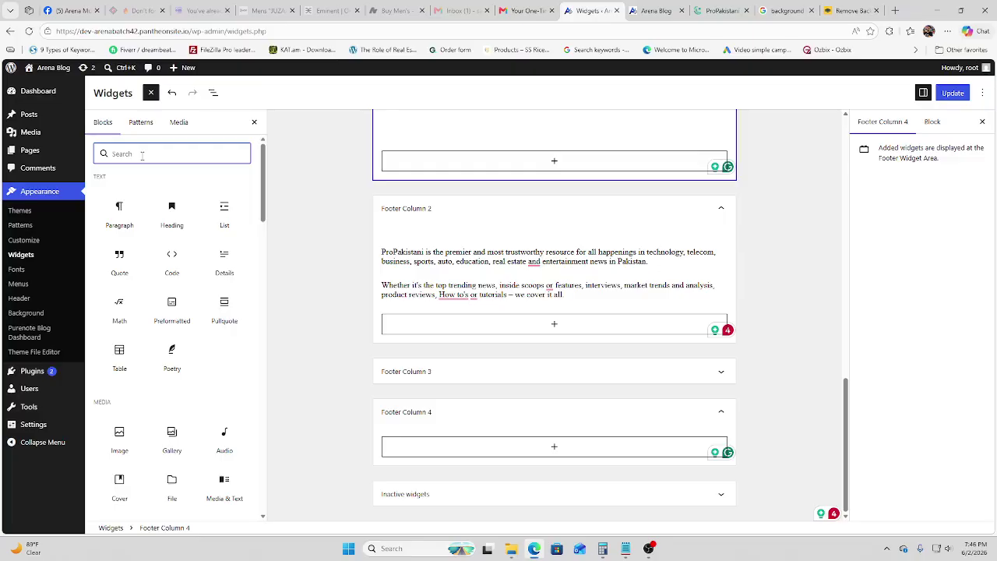
text(socia)
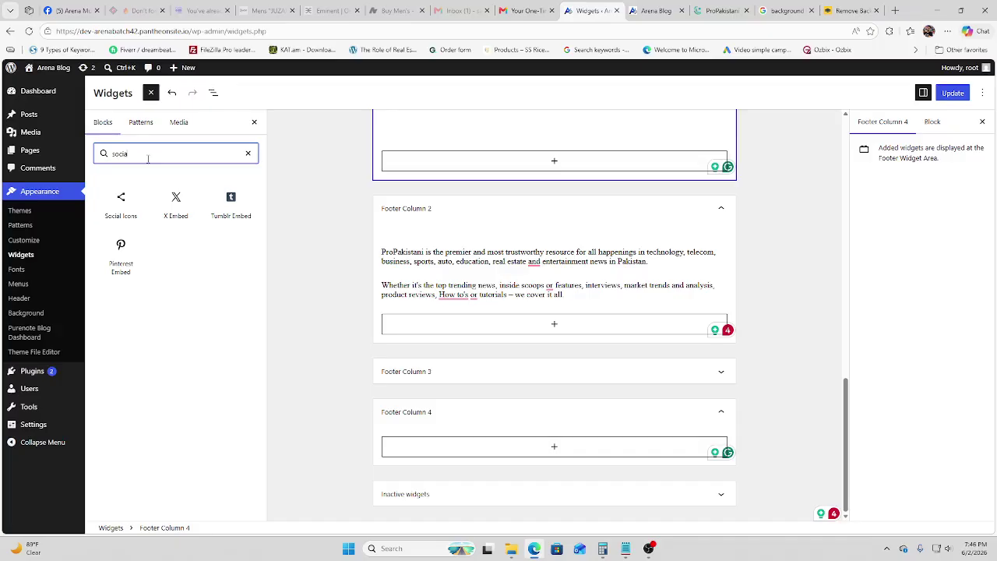
mouse_move(130, 213)
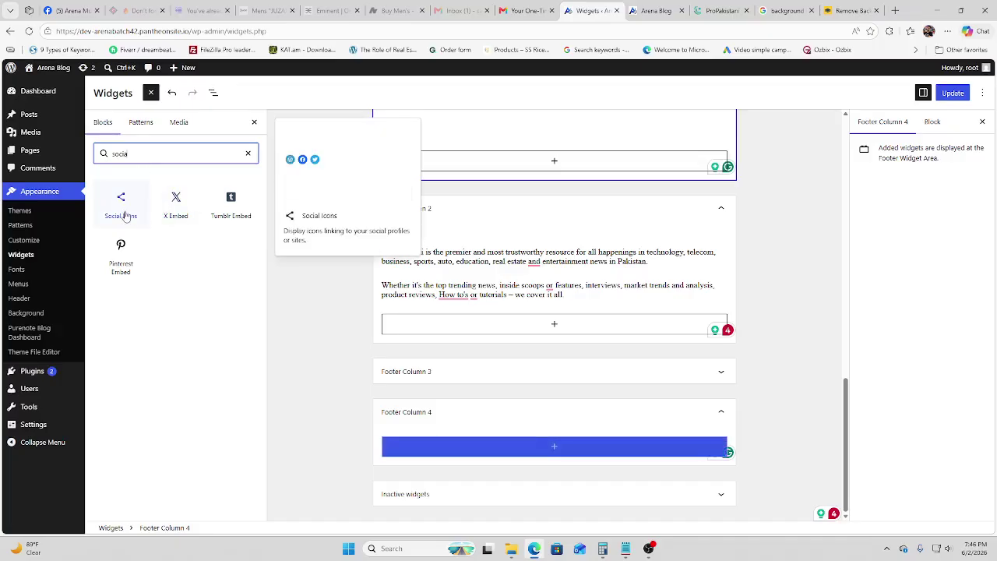
click(127, 215)
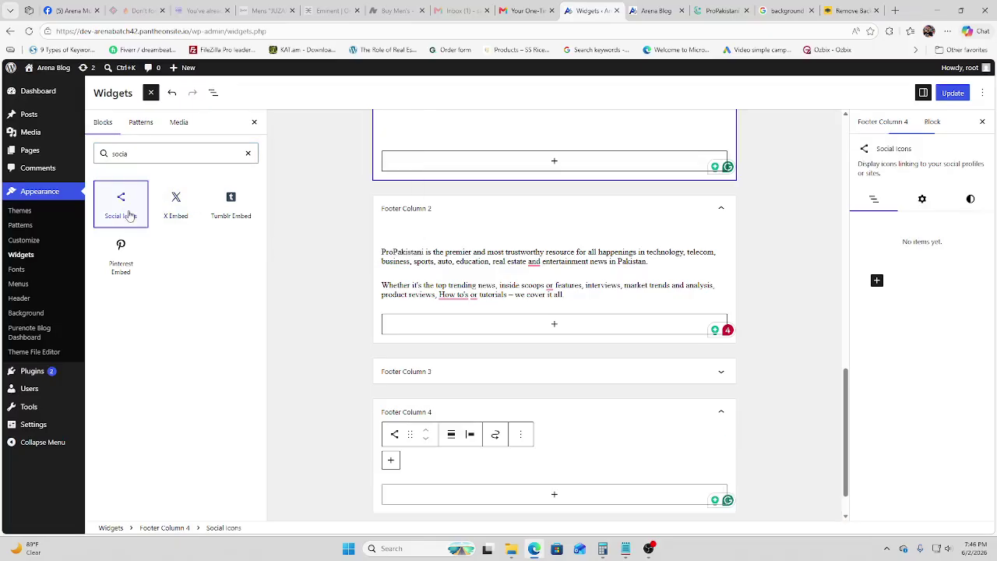
- Add Facebook and LinkedIn icons to the Social Icons block in Footer Column 4
click(390, 459)
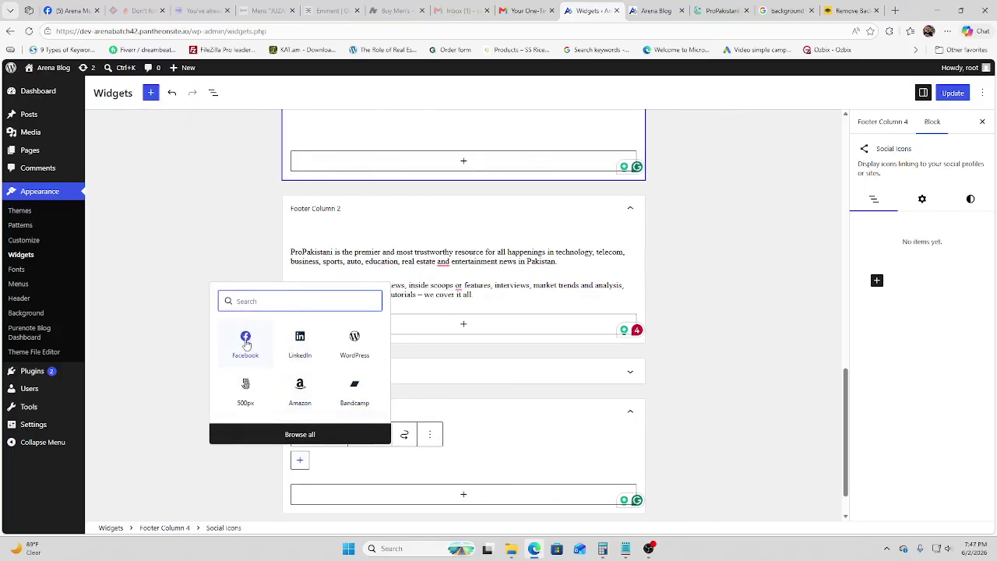
click(246, 343)
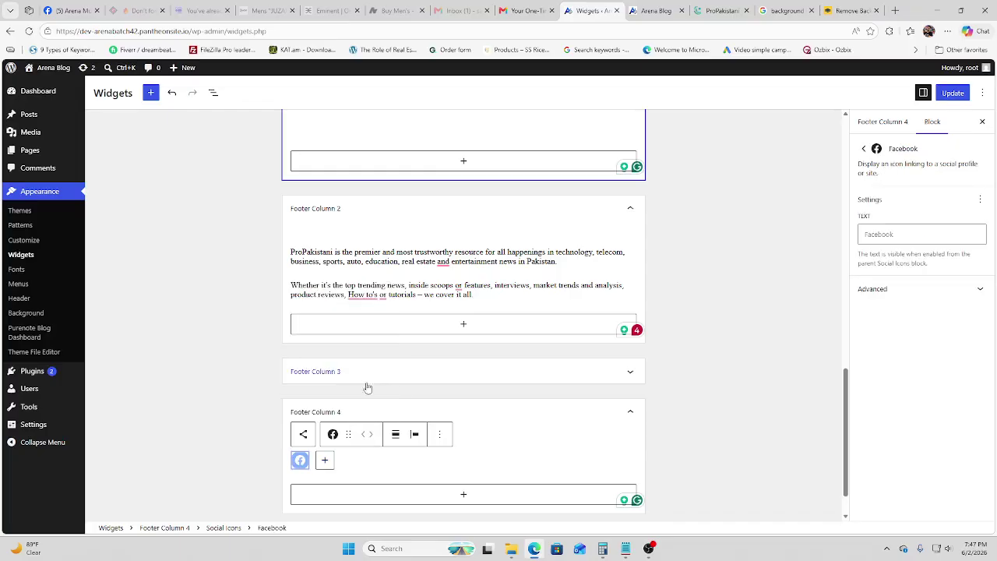
click(325, 460)
click(324, 352)
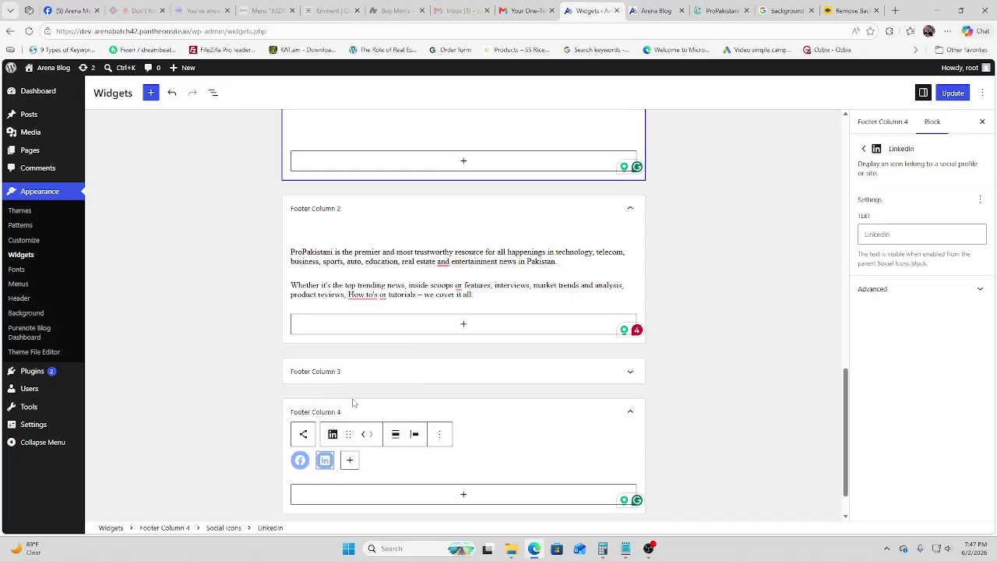
- Find and add YouTube and Instagram icons to the Social Icons block in Footer Column 4
click(350, 460)
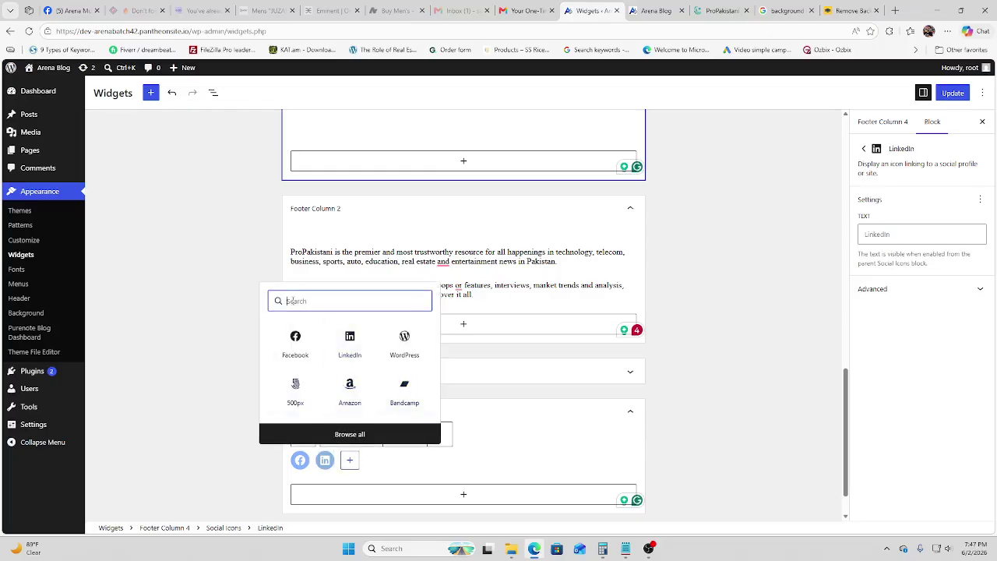
text(youtu)
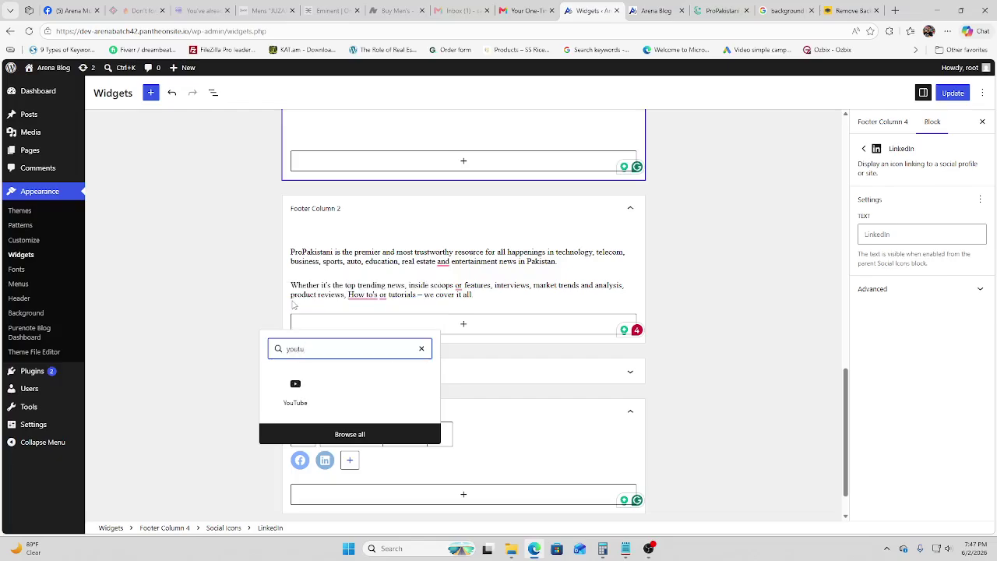
click(308, 390)
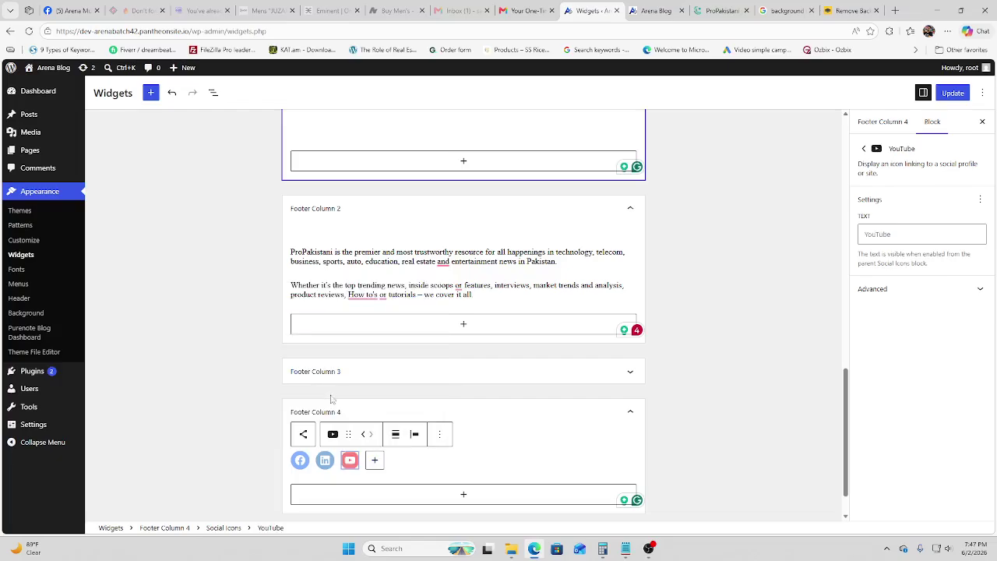
click(375, 461)
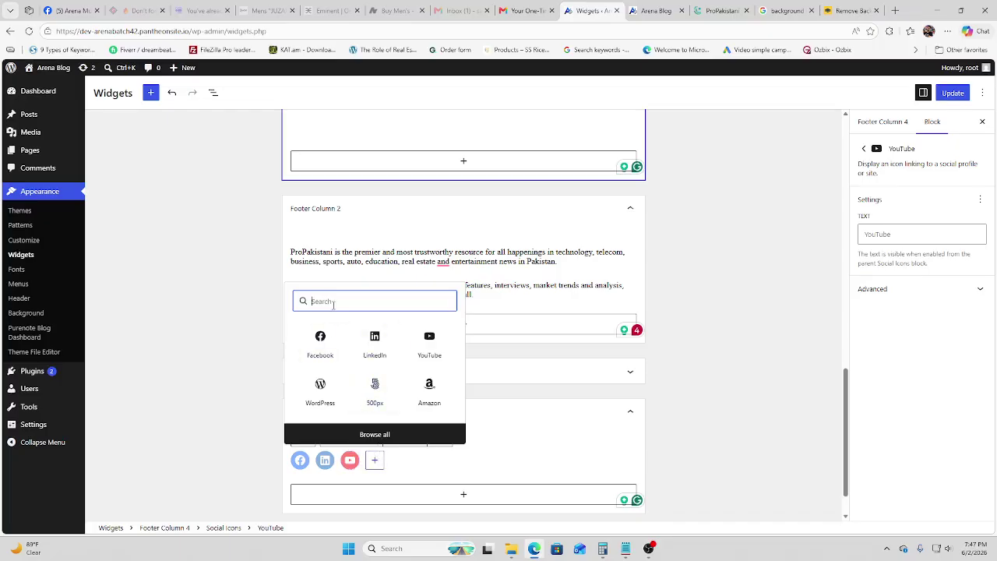
text(inst)
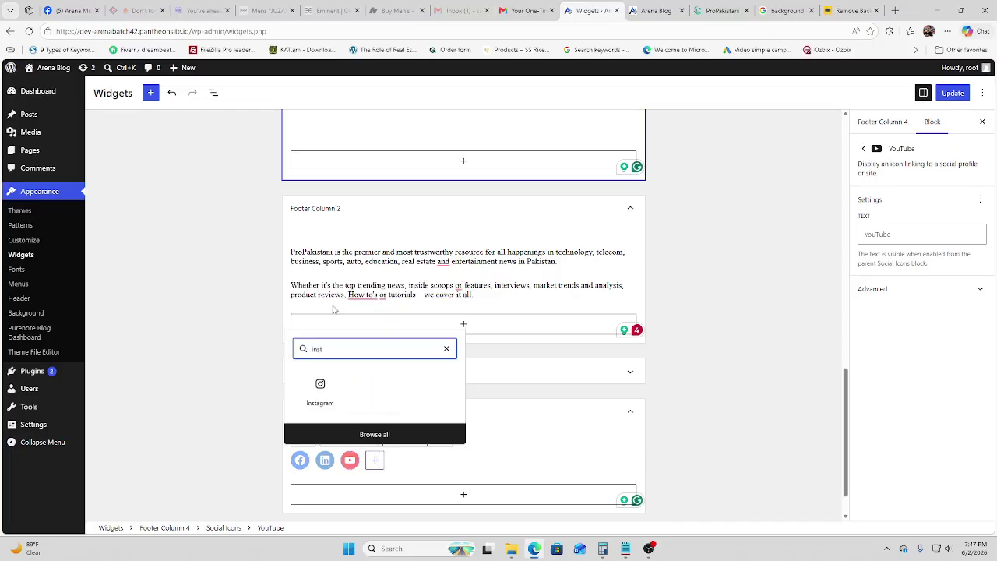
click(320, 387)
click(677, 408)
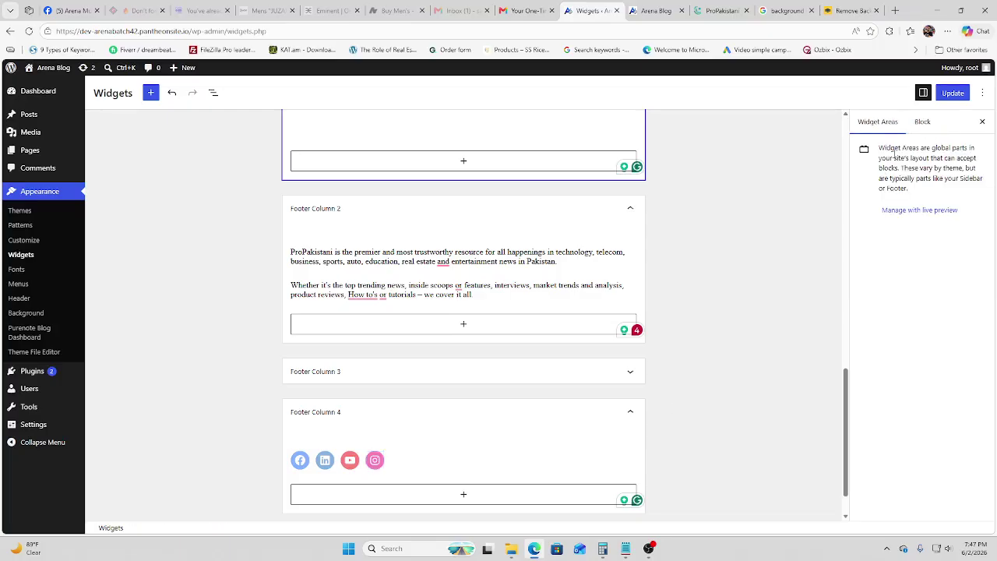
- Save the widget changes and reload the Arena Blog home page to check the footer columns
click(952, 93)
click(655, 10)
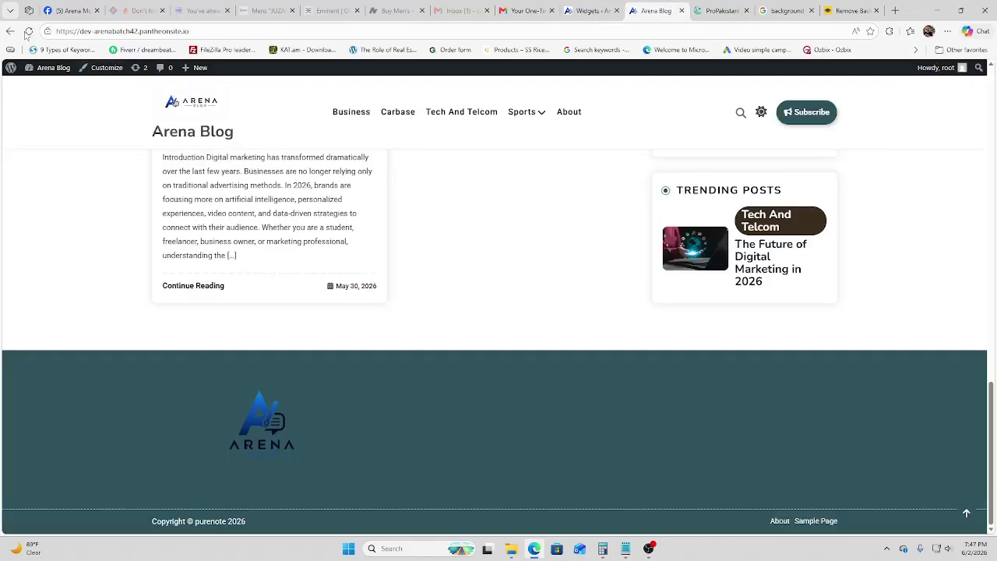
key(F5)
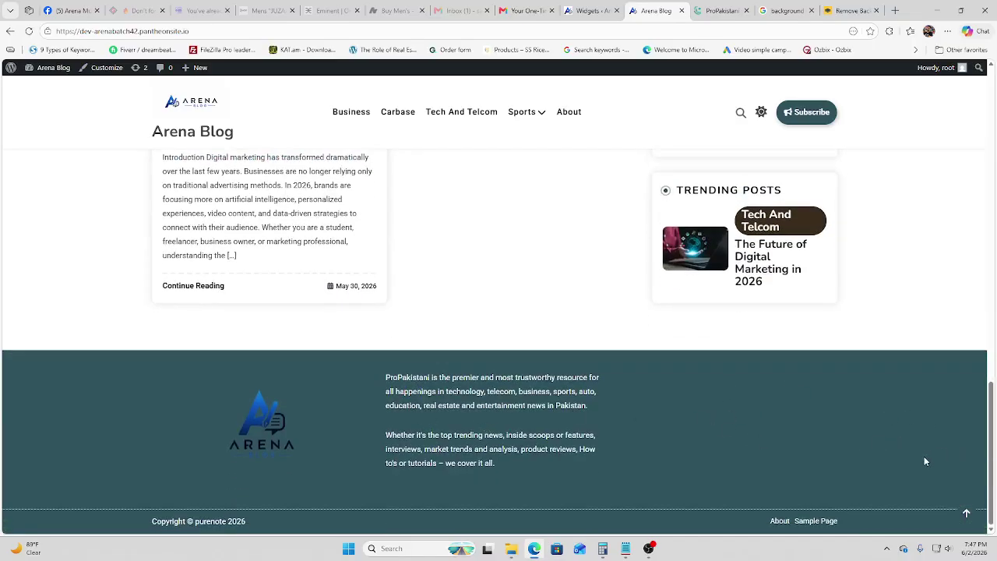
- Return to the Widgets page and set the Facebook icon's link in Footer Column 4 to facebook.com
click(590, 10)
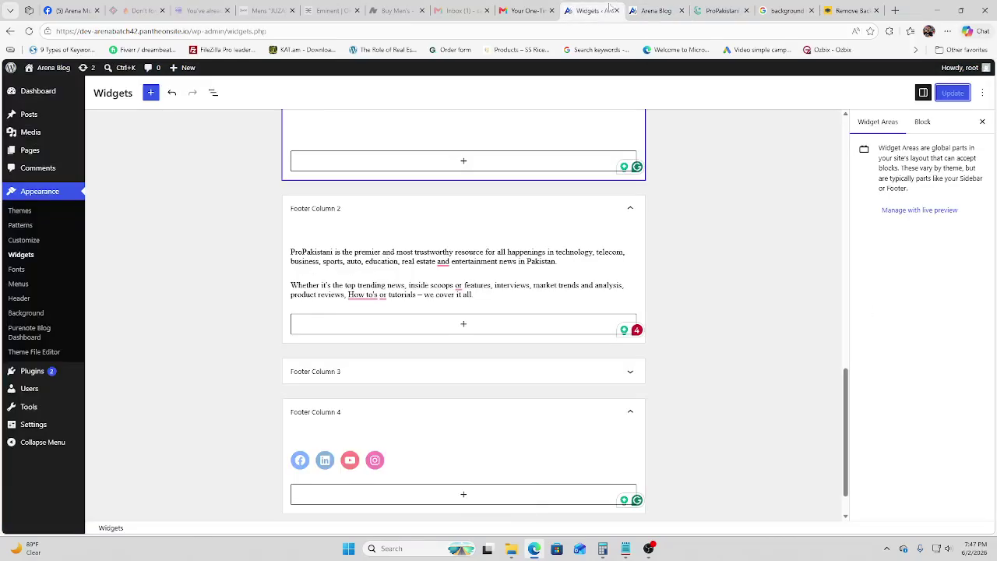
click(300, 459)
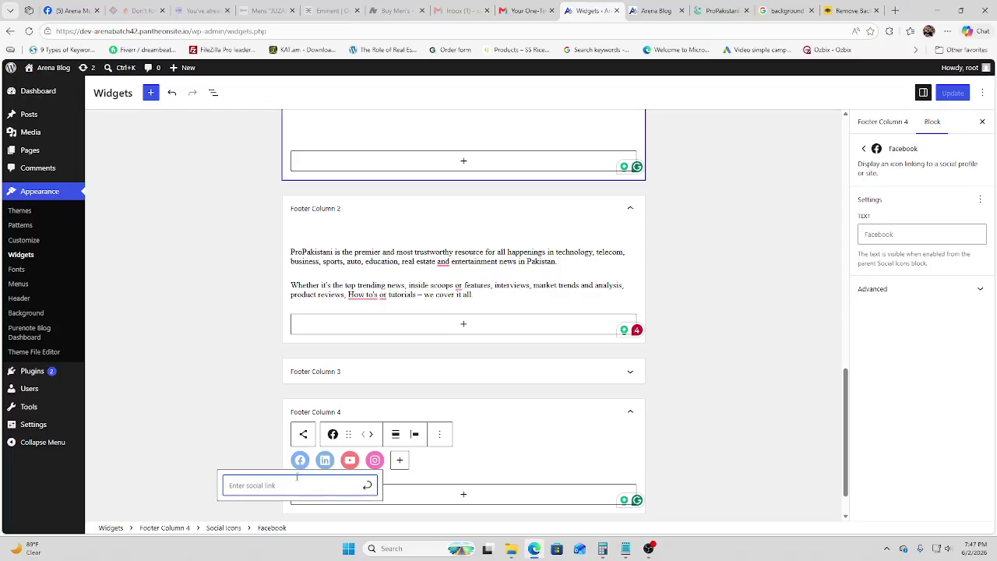
text(facebook.com)
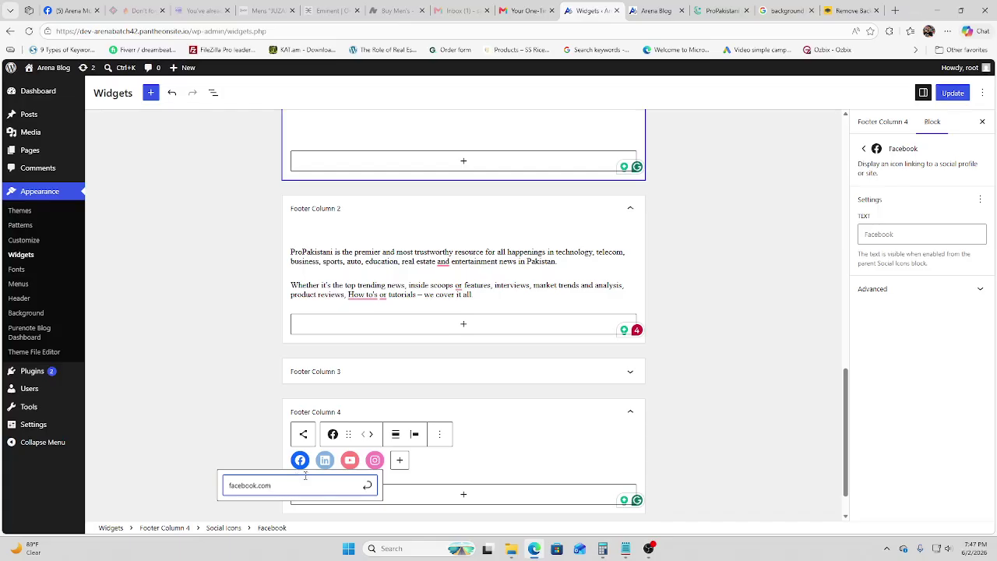
click(370, 486)
- Set the LinkedIn icon's link in Footer Column 4 to linedkin.com
click(327, 462)
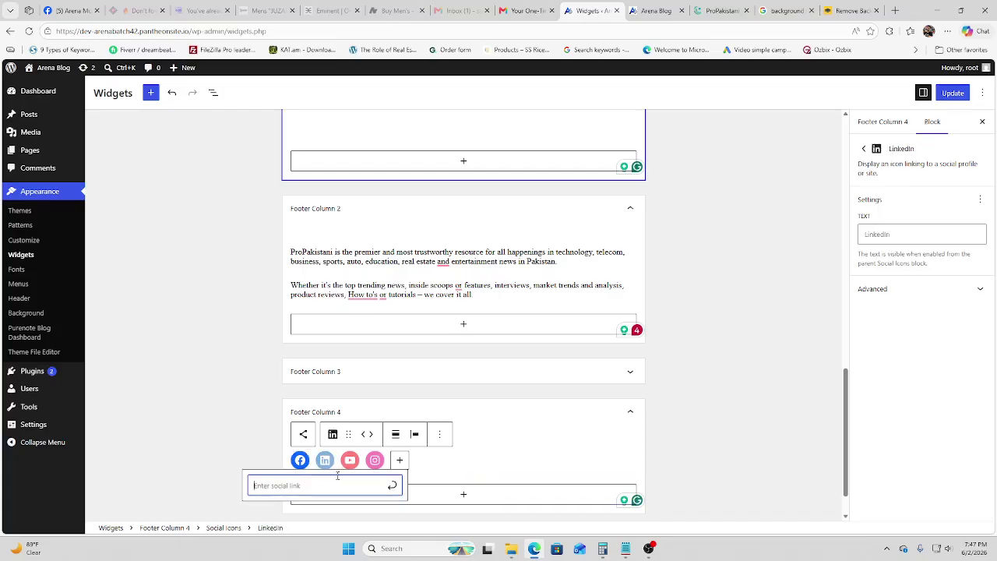
text(linedkin.com)
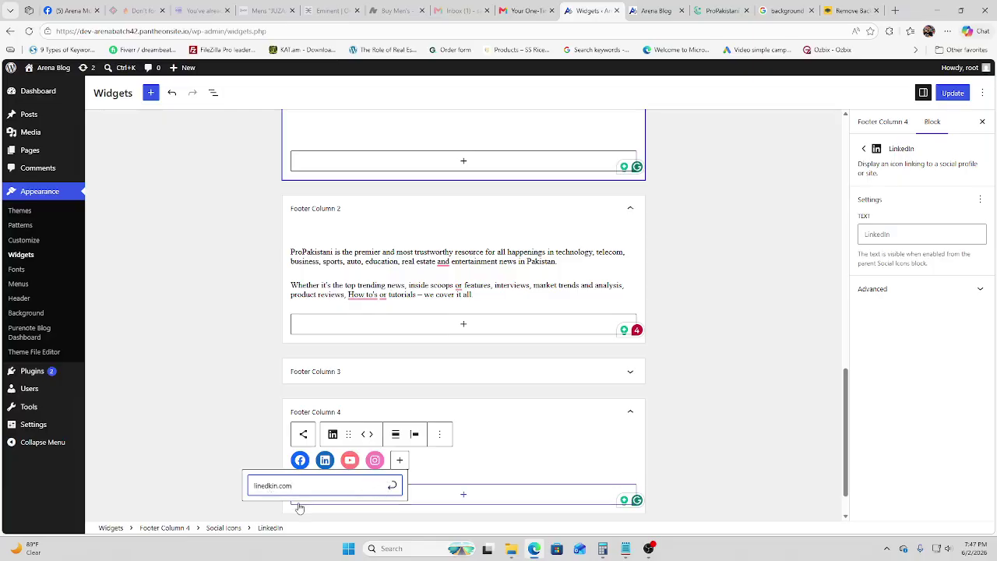
text(e)
click(392, 486)
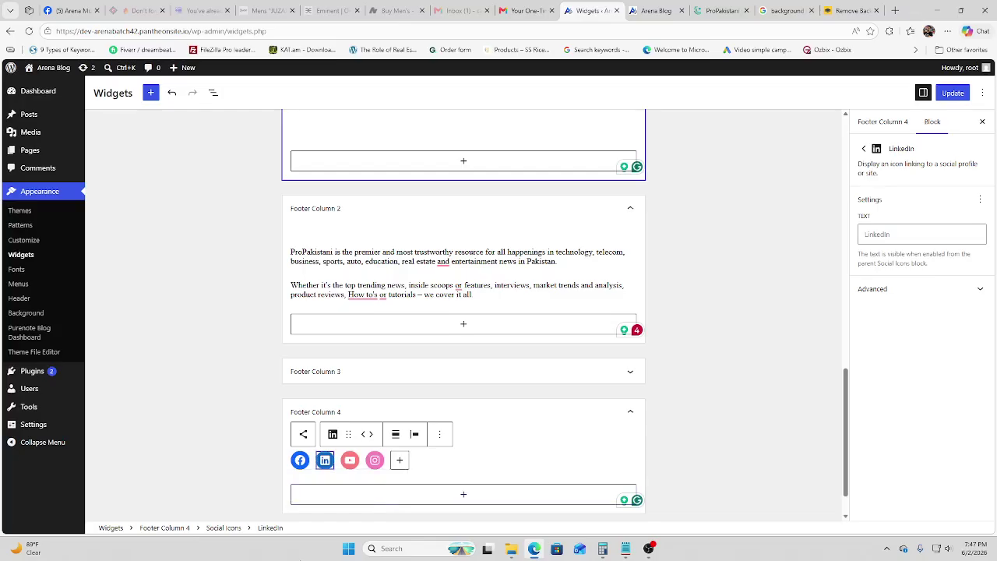
- Save the widgets with the new social links and reload the Arena Blog home page to check for the footer icons
click(953, 93)
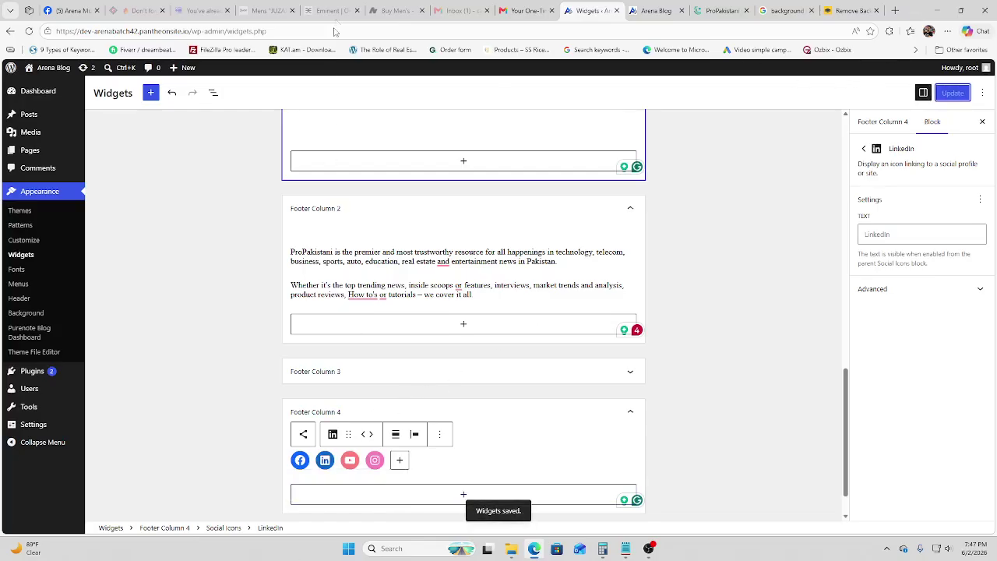
click(655, 10)
key(F5)
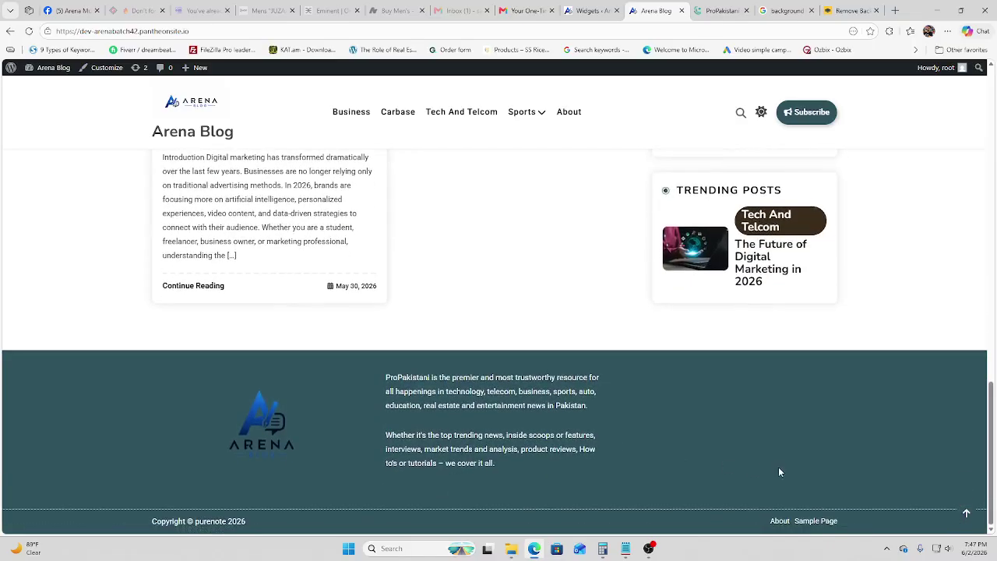
scroll(865, 398, up, 2)
scroll(763, 423, down, 2)
drag(771, 434, 807, 484)
scroll(397, 338, down, 1)
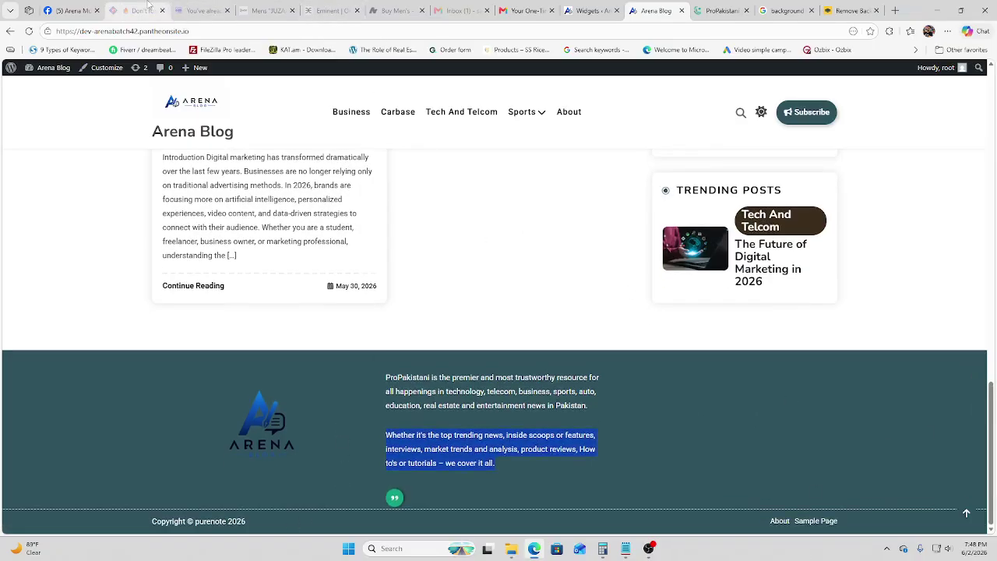
click(87, 10)
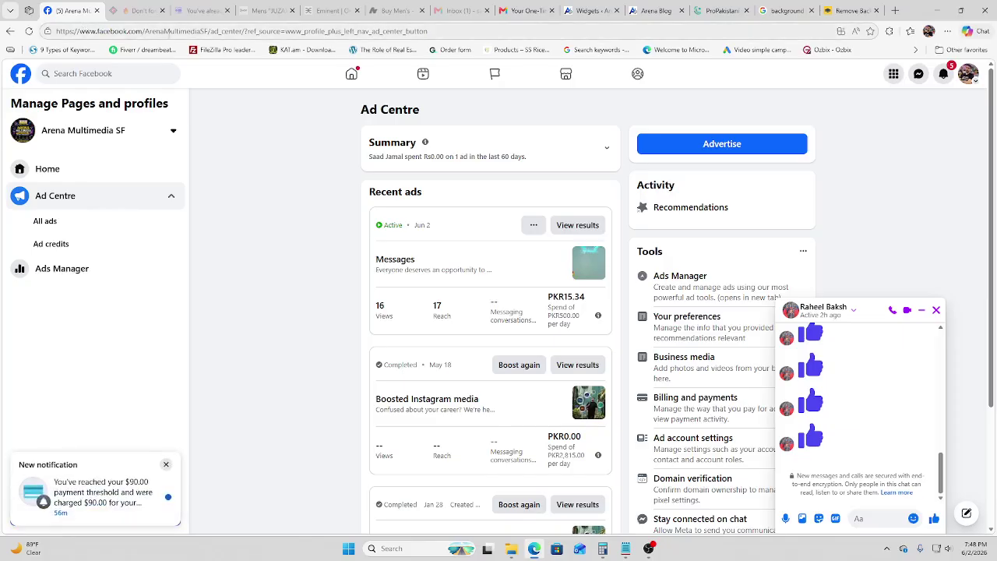
drag(206, 31, 48, 34)
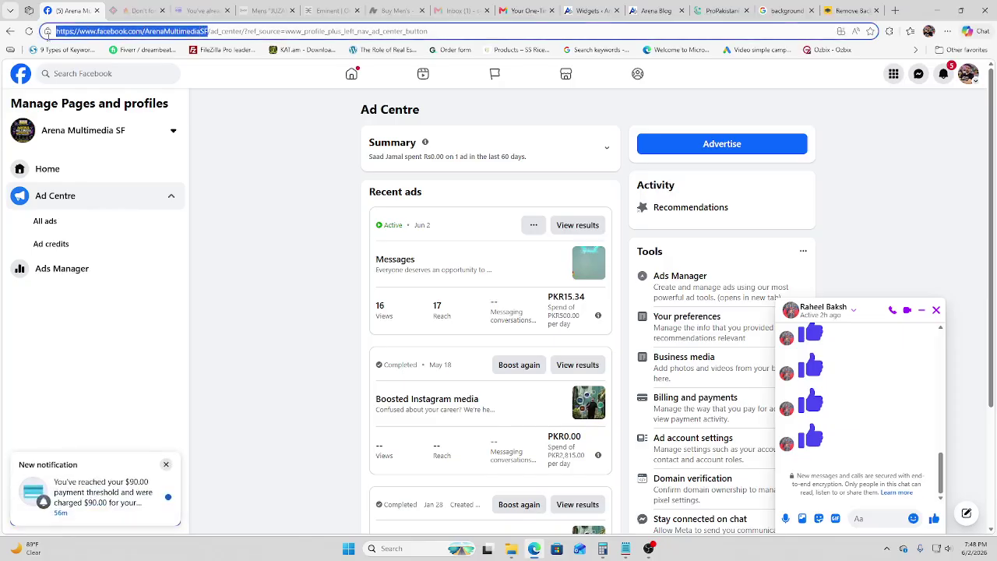
click(720, 10)
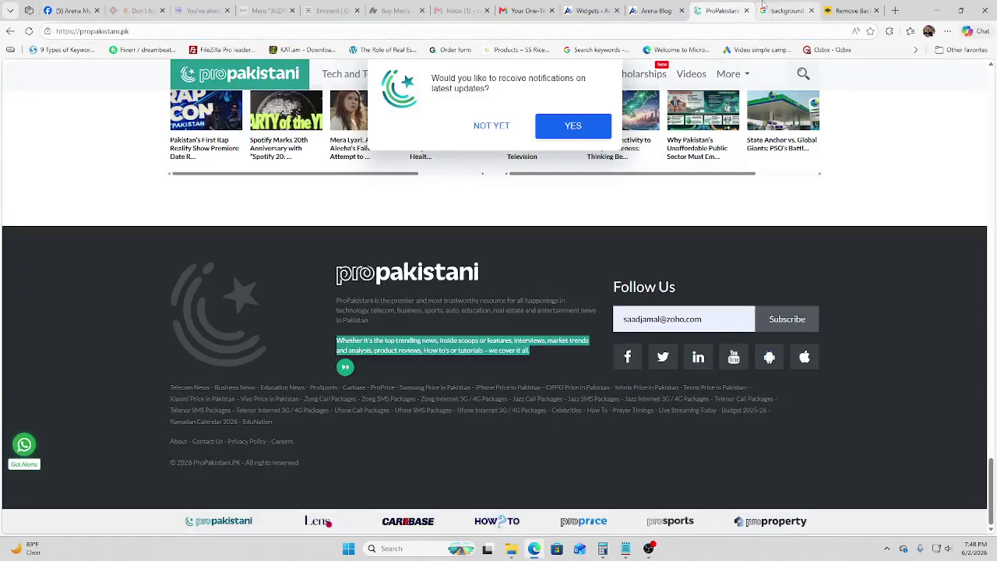
click(784, 10)
click(668, 6)
click(592, 10)
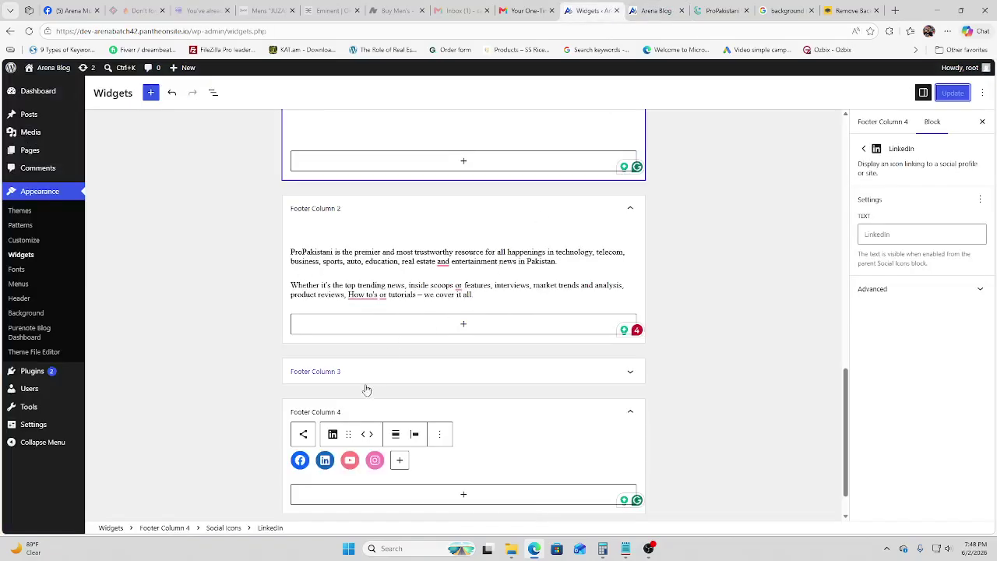
- Replace the Facebook icon's link in Footer Column 4 with the copied page address and save the widgets
click(294, 462)
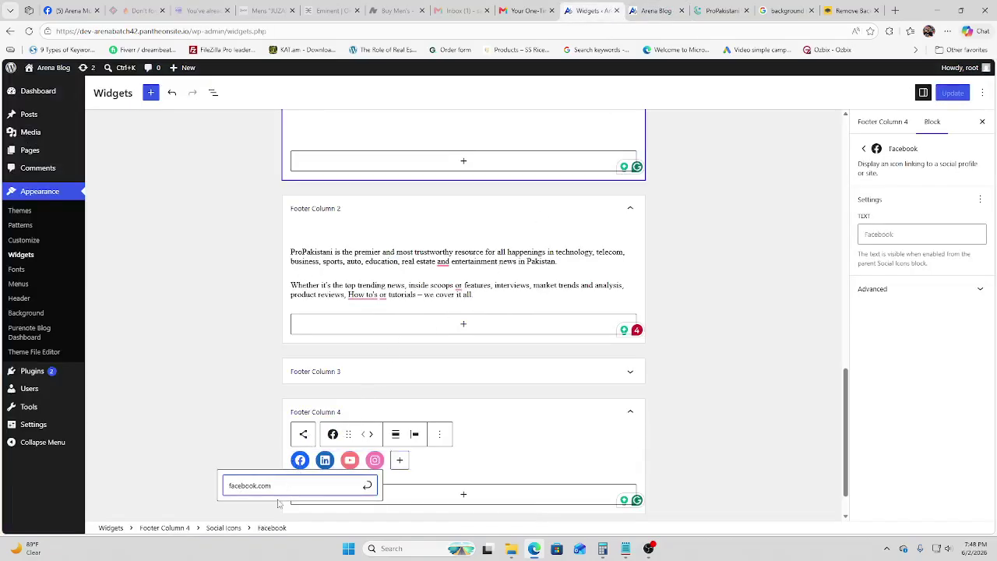
triple_click(276, 487)
key(ctrl+v)
click(367, 486)
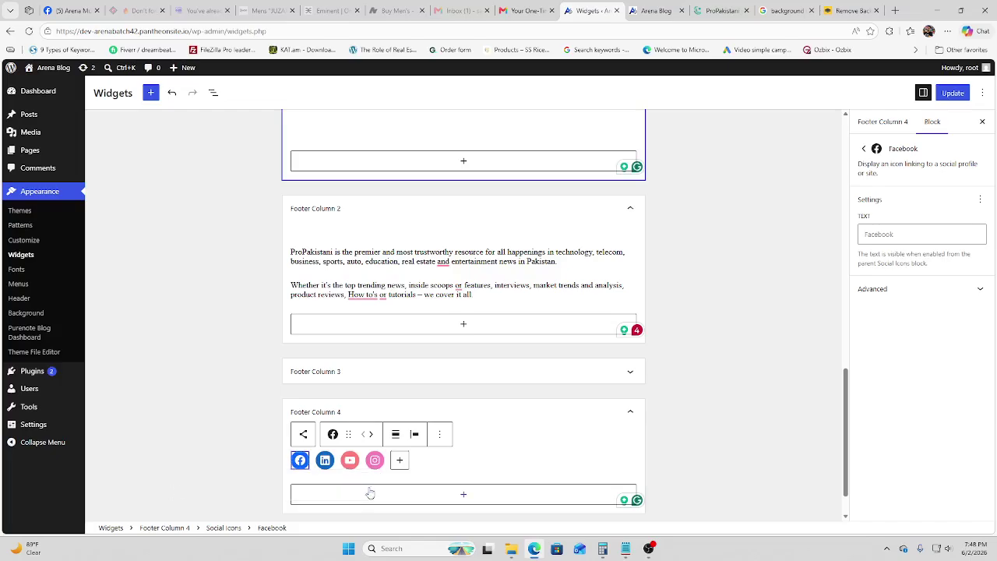
click(953, 93)
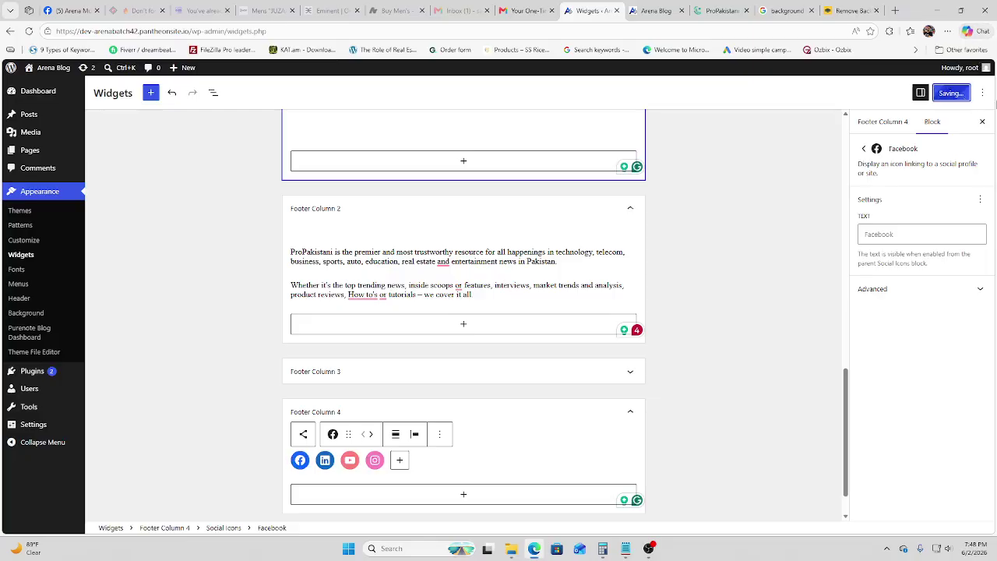
- Reload the Arena Blog homepage and check its footer for the social icons
click(651, 9)
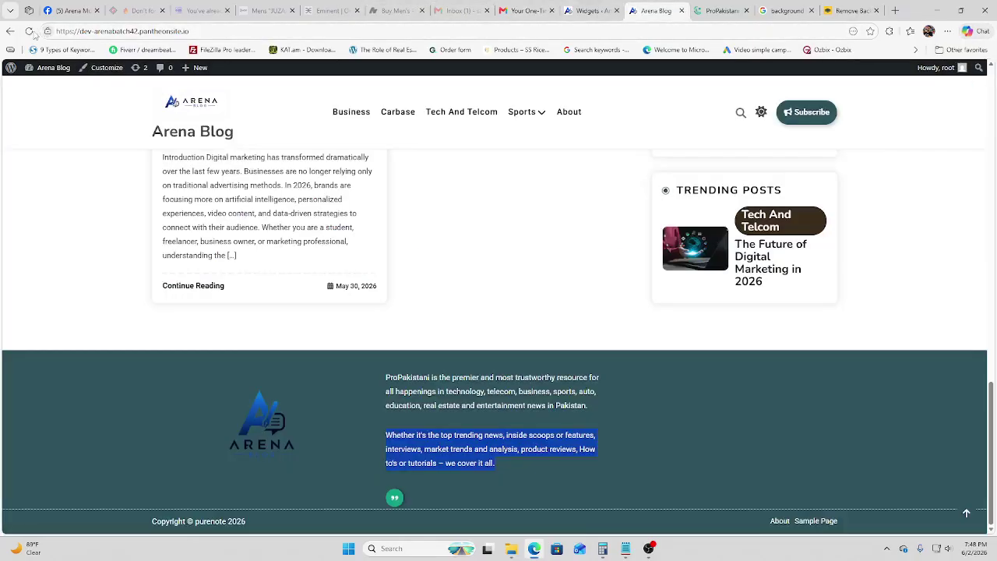
key(F5)
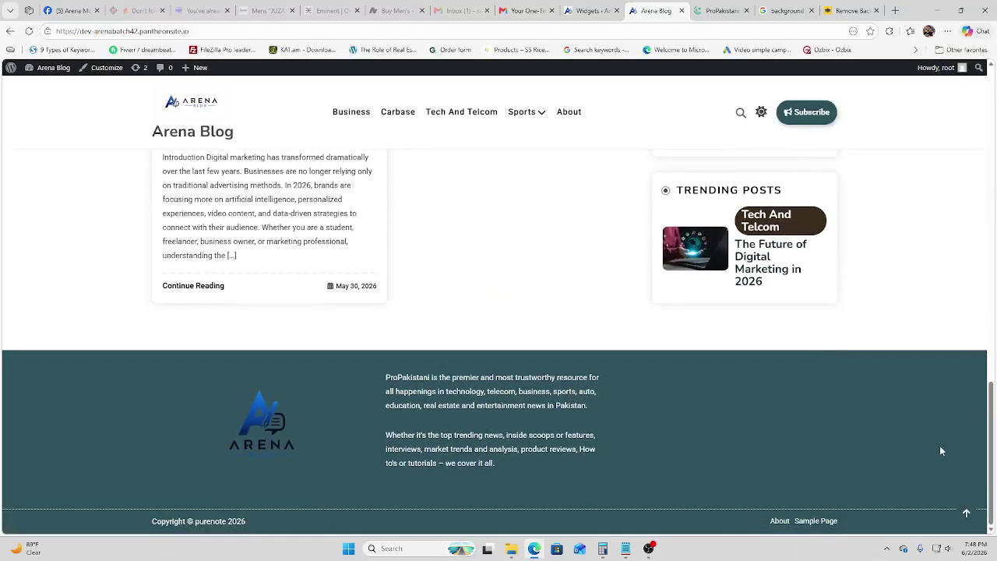
drag(917, 433, 880, 421)
- Expand the Footer Column 3 widget area and examine the Follow Us subscription form in the ProPakistani site's footer
click(592, 10)
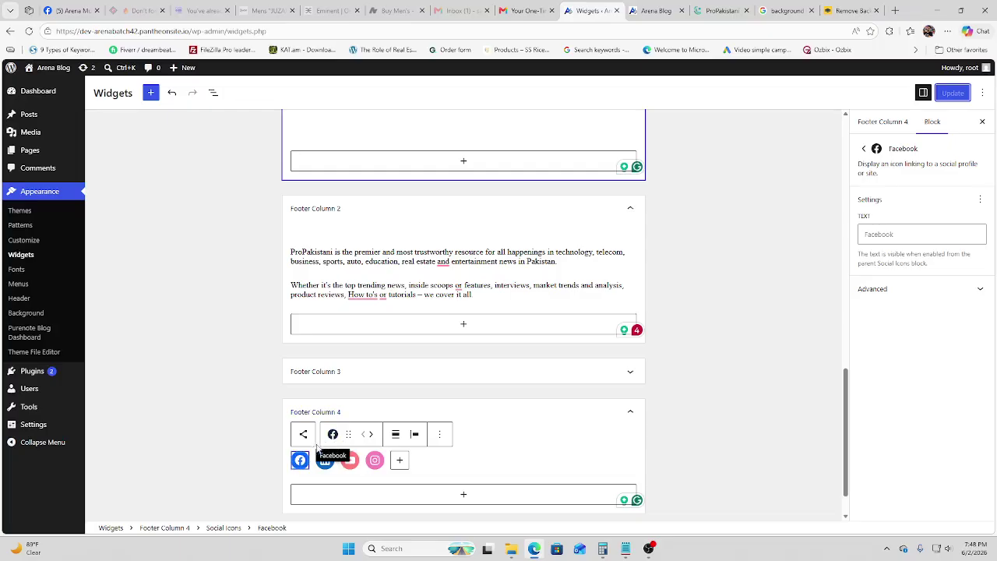
click(345, 368)
scroll(325, 412, down, 1)
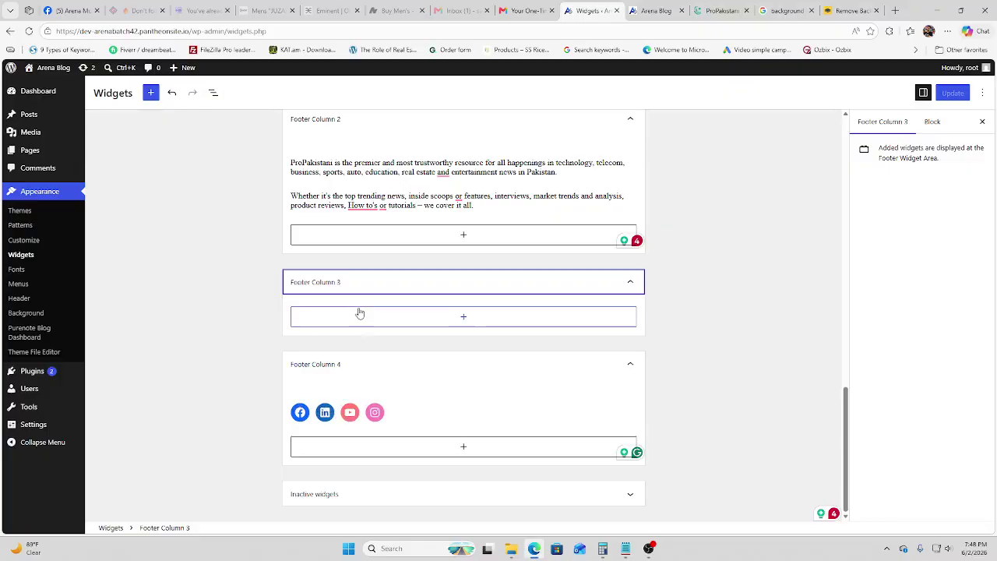
click(701, 10)
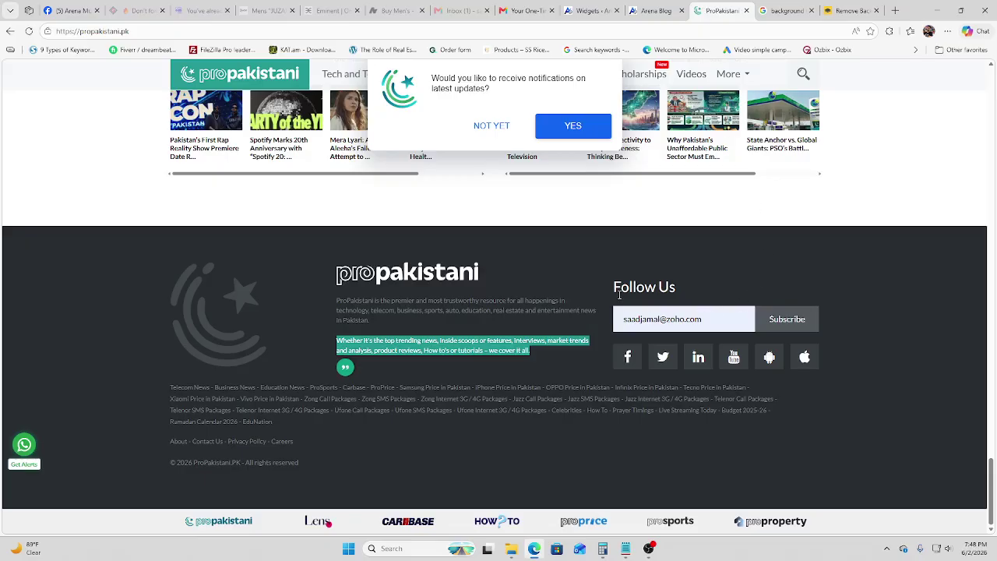
click(663, 319)
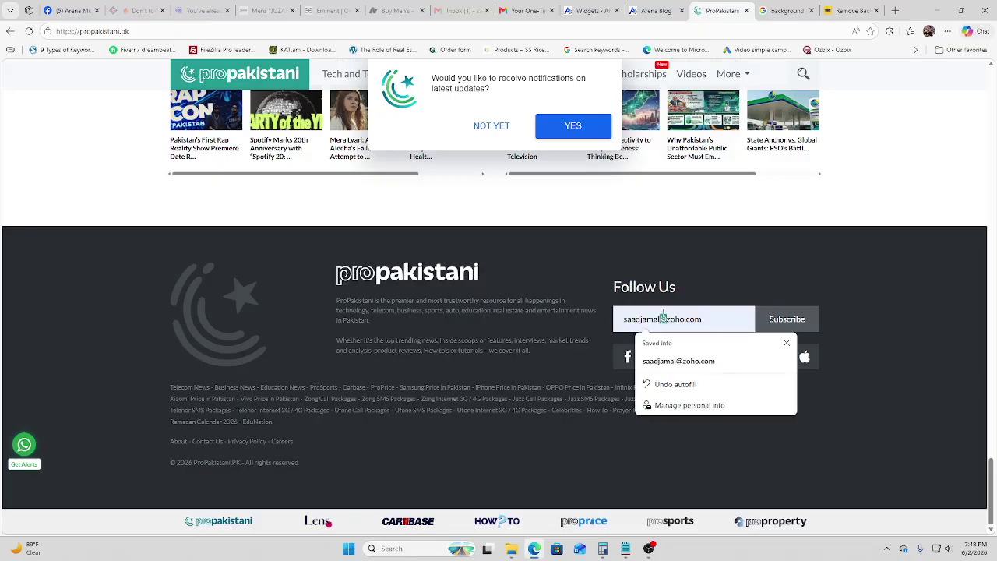
click(841, 309)
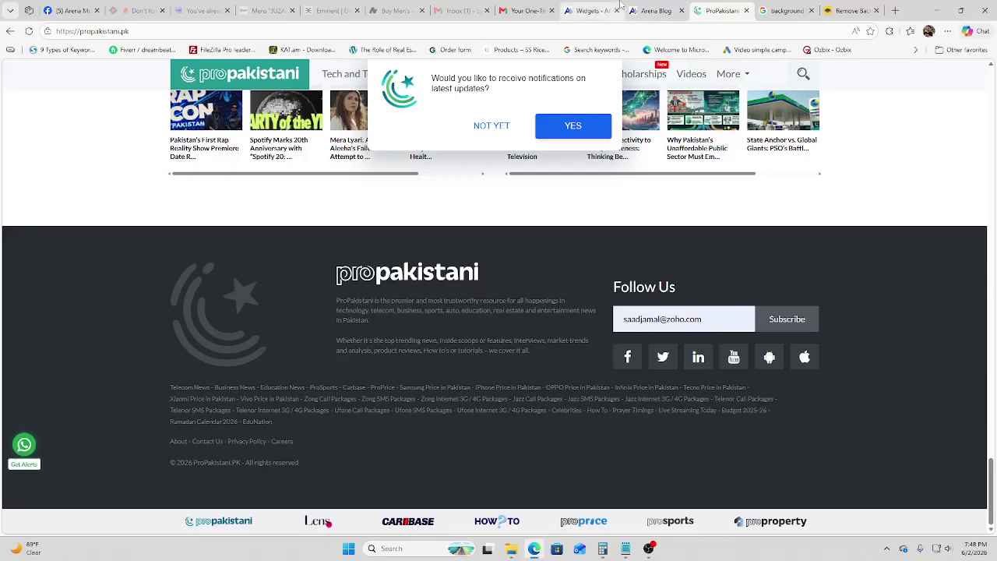
- Search the WordPress plugin directory for "wpform" and install and activate WPForms – Easy Form Builder for WordPress
click(590, 10)
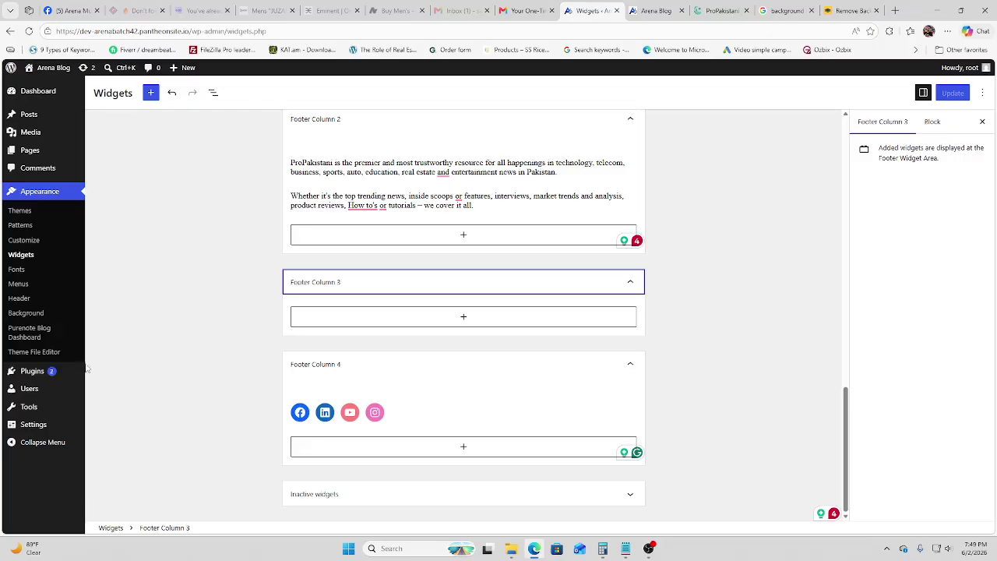
mouse_move(30, 371)
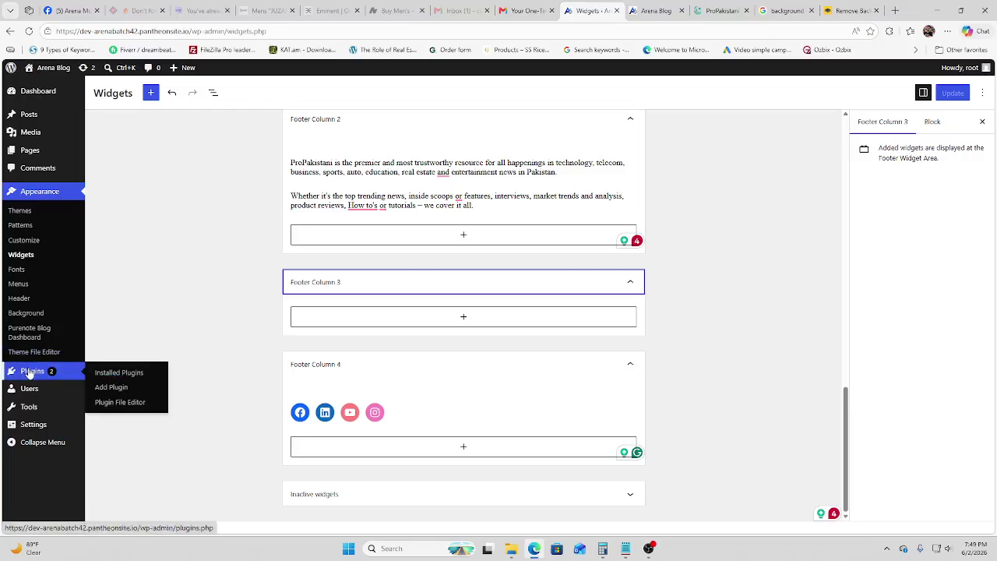
click(102, 389)
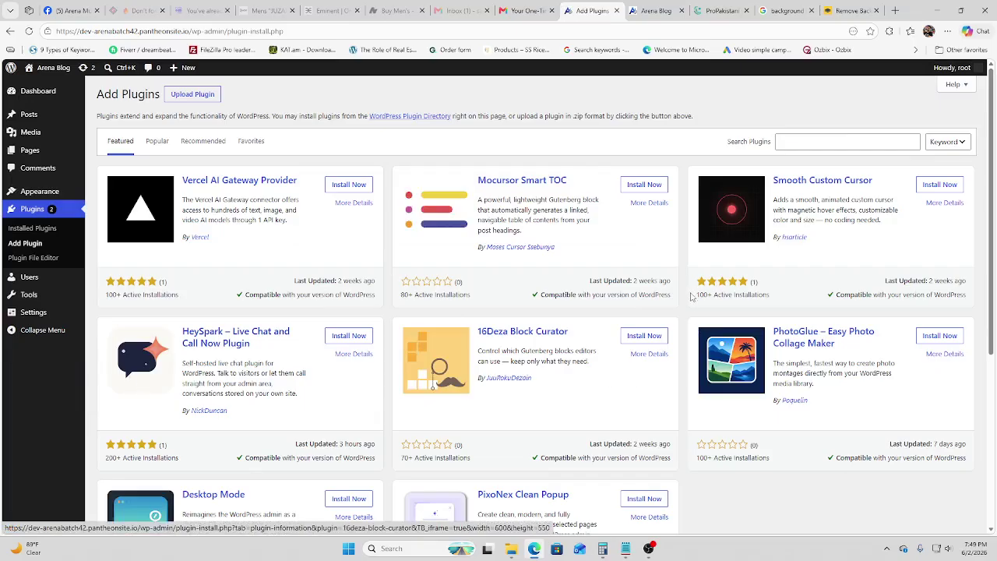
click(813, 143)
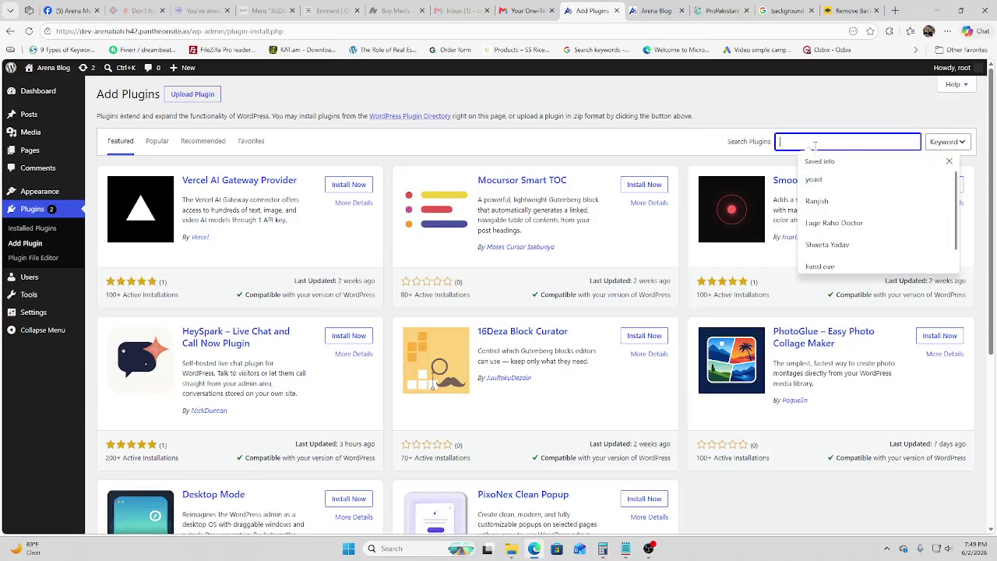
text(wp)
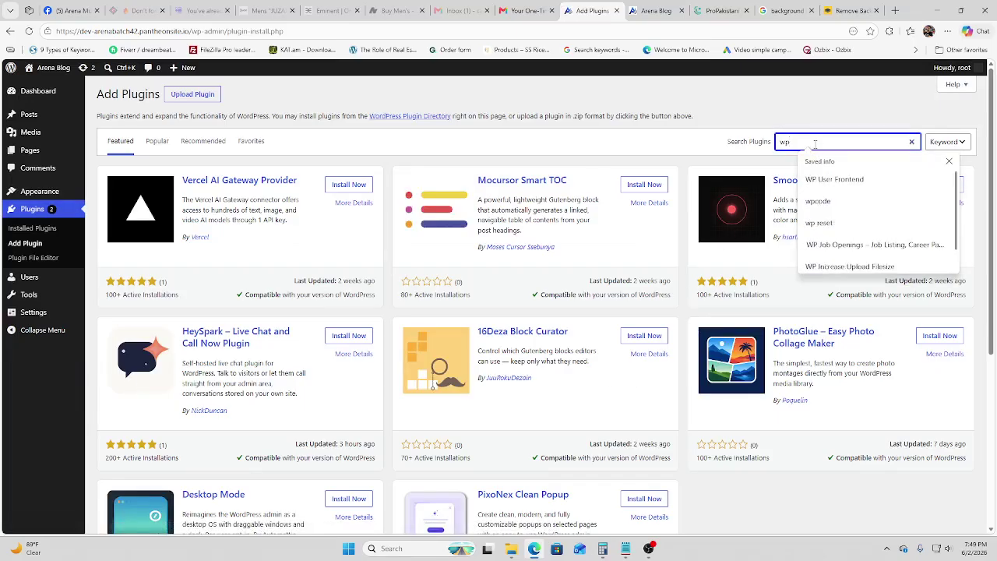
text(fo)
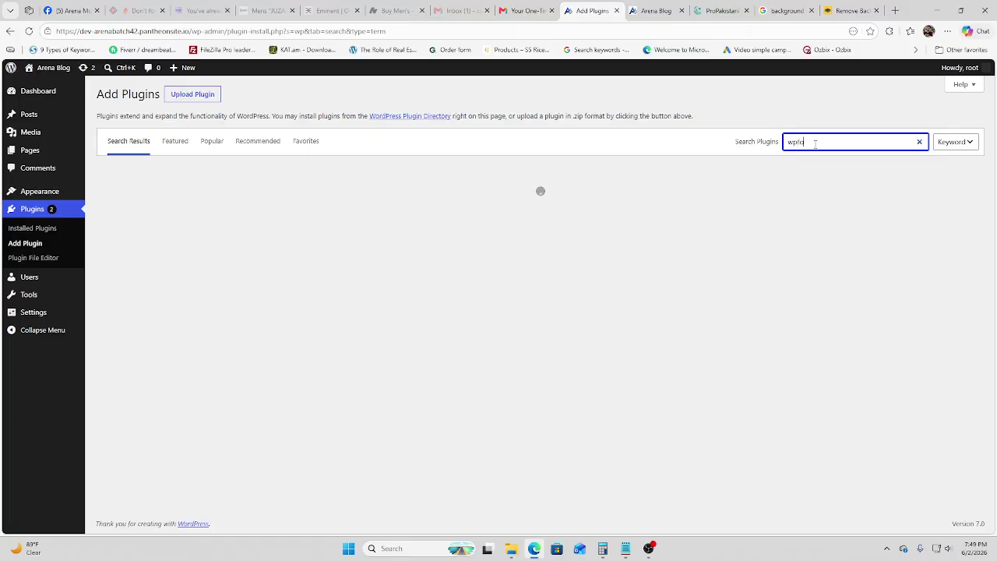
text(rm)
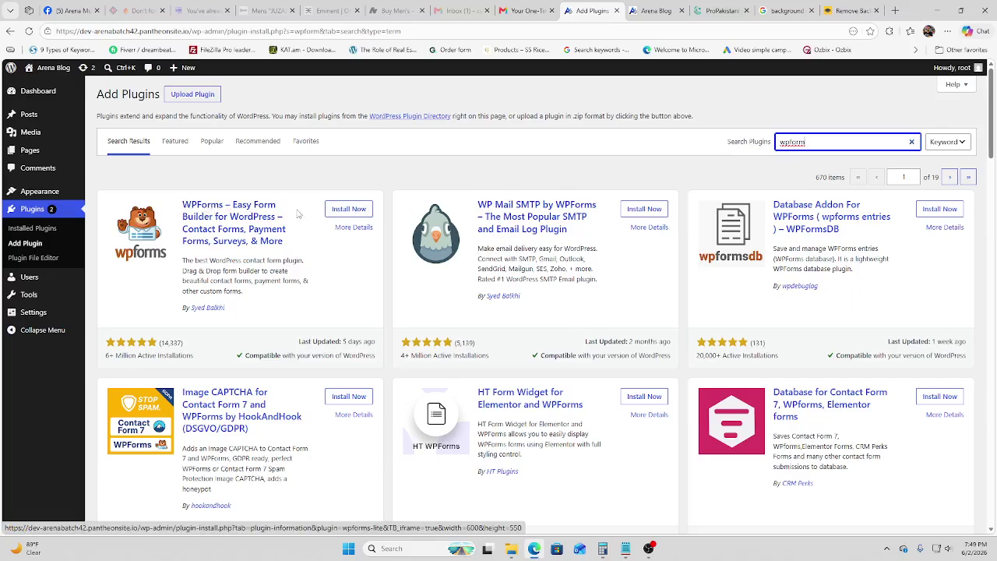
click(343, 213)
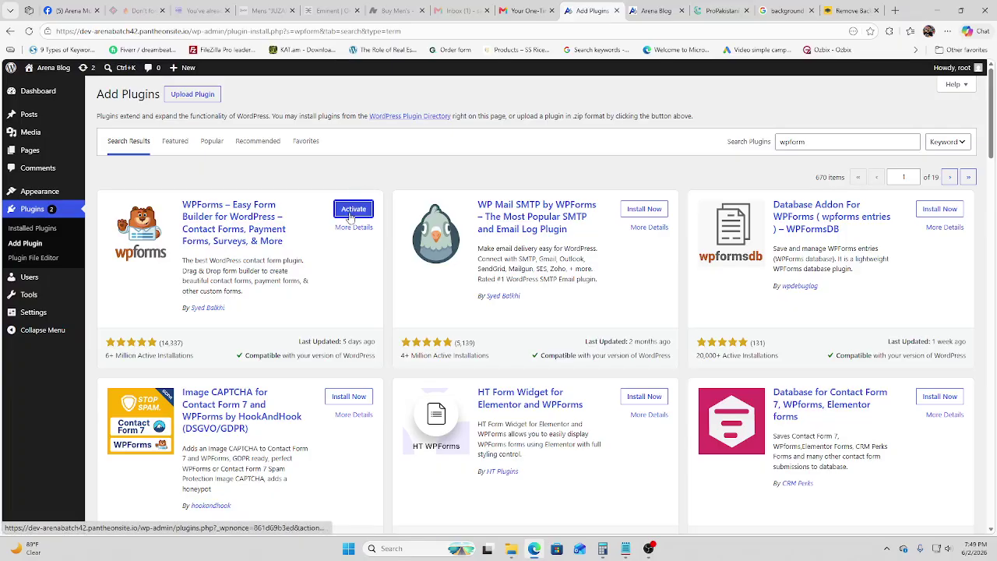
click(352, 215)
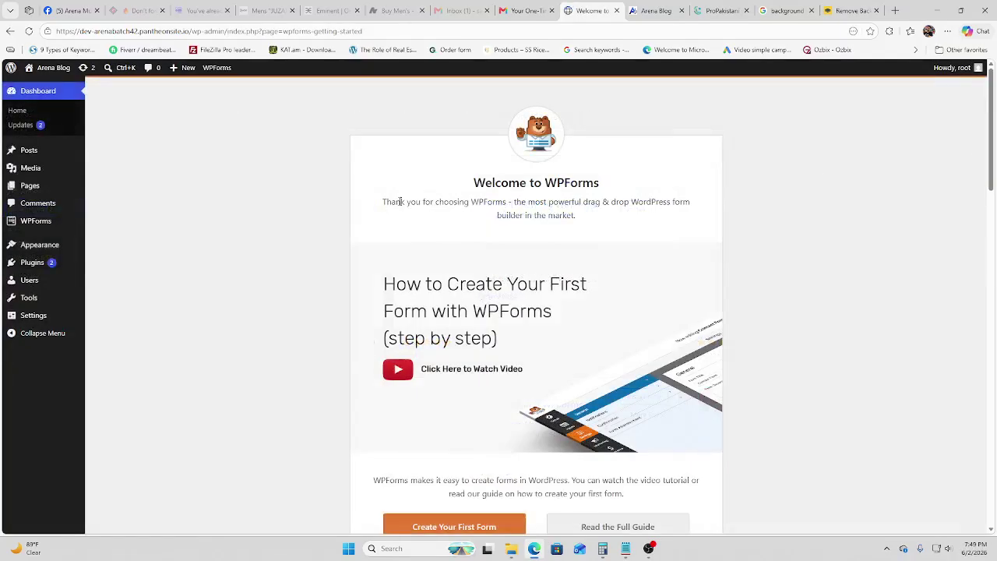
- Look through the WPForms welcome page, from the getting-started options to the features and testimonials
scroll(559, 222, down, 3)
scroll(562, 213, down, 2)
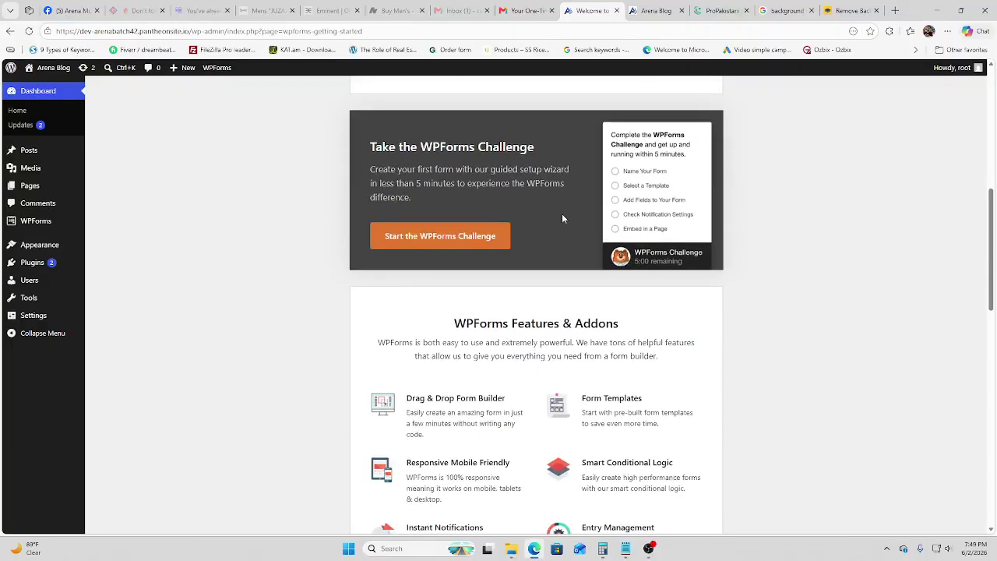
scroll(570, 214, up, 3)
scroll(571, 222, down, 9)
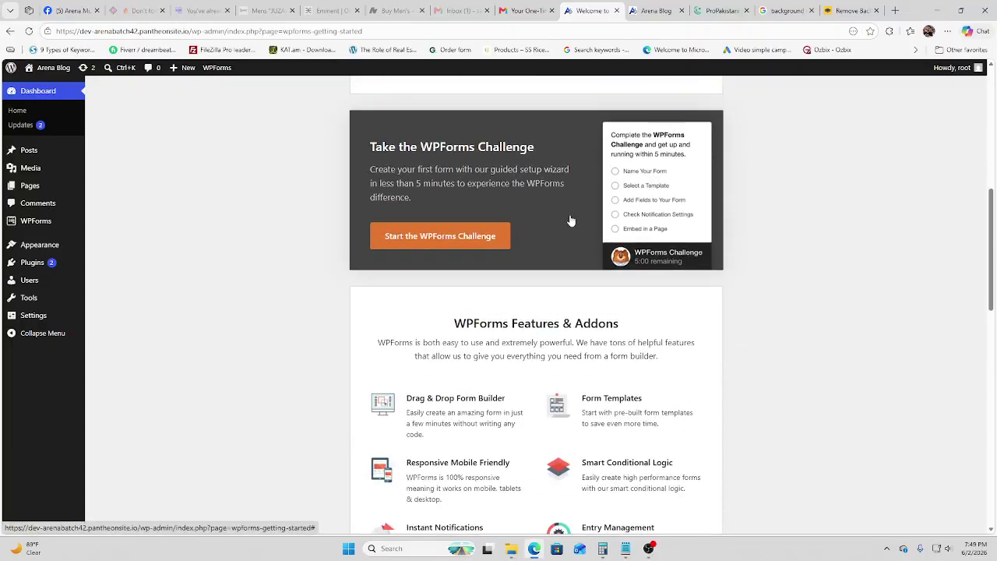
scroll(571, 222, down, 5)
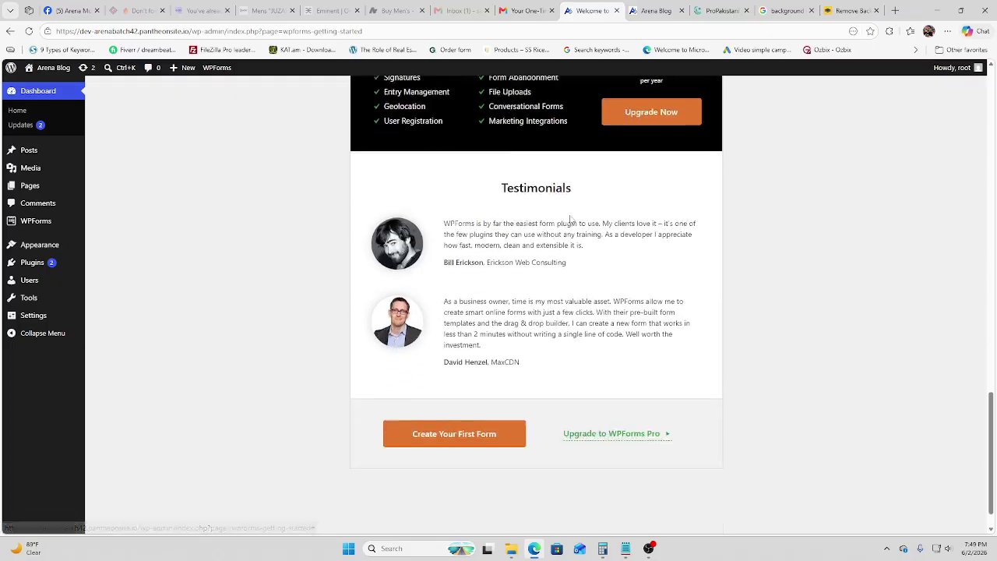
scroll(571, 221, up, 3)
scroll(571, 220, up, 12)
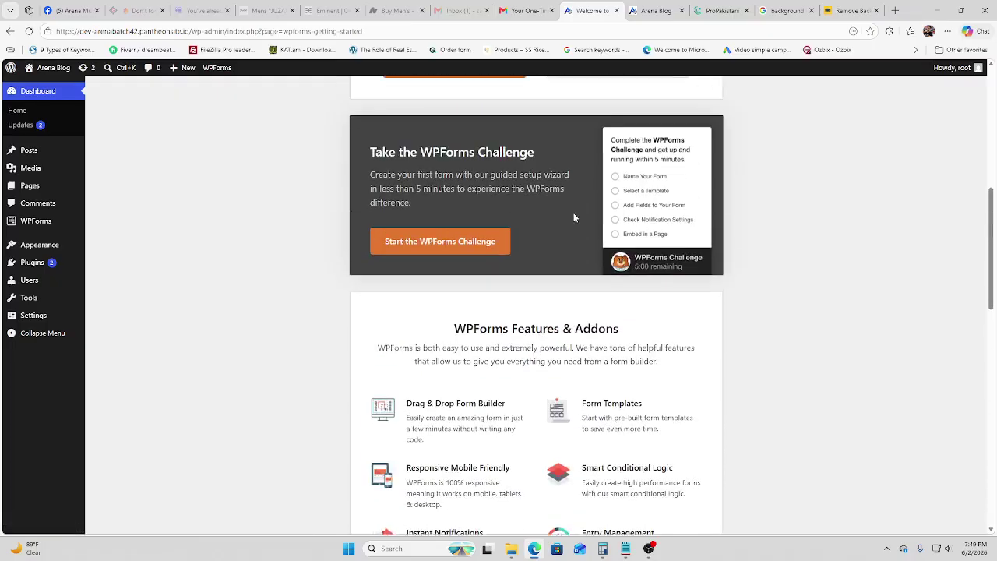
scroll(576, 218, down, 3)
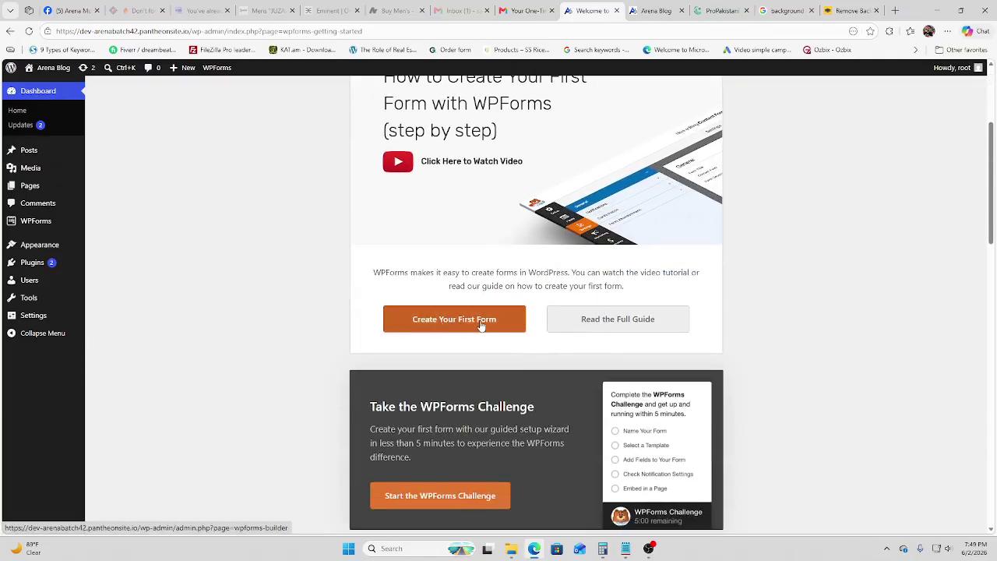
- Start creating a first form in the WPForms builder using the Blank Form template
click(494, 326)
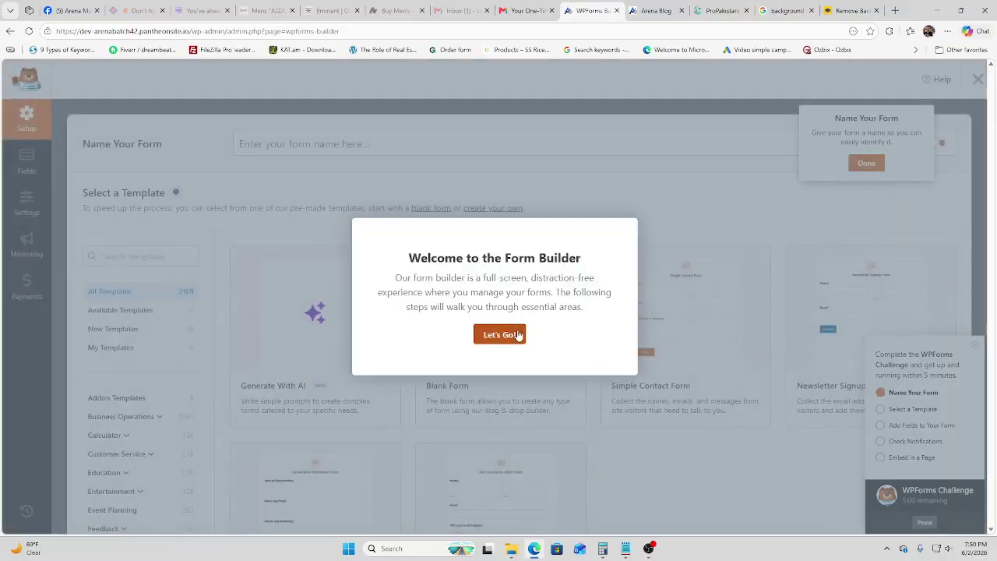
click(507, 334)
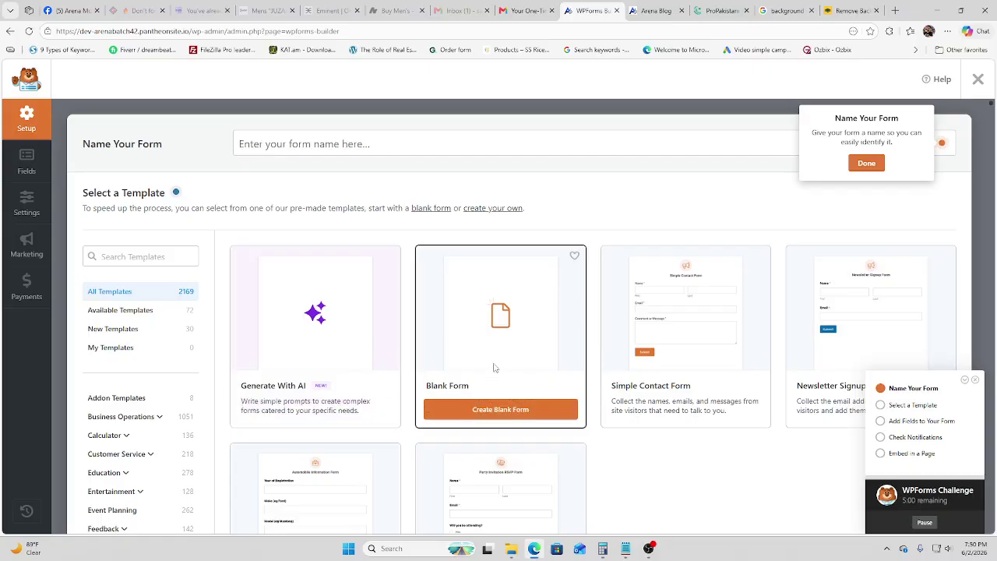
click(494, 416)
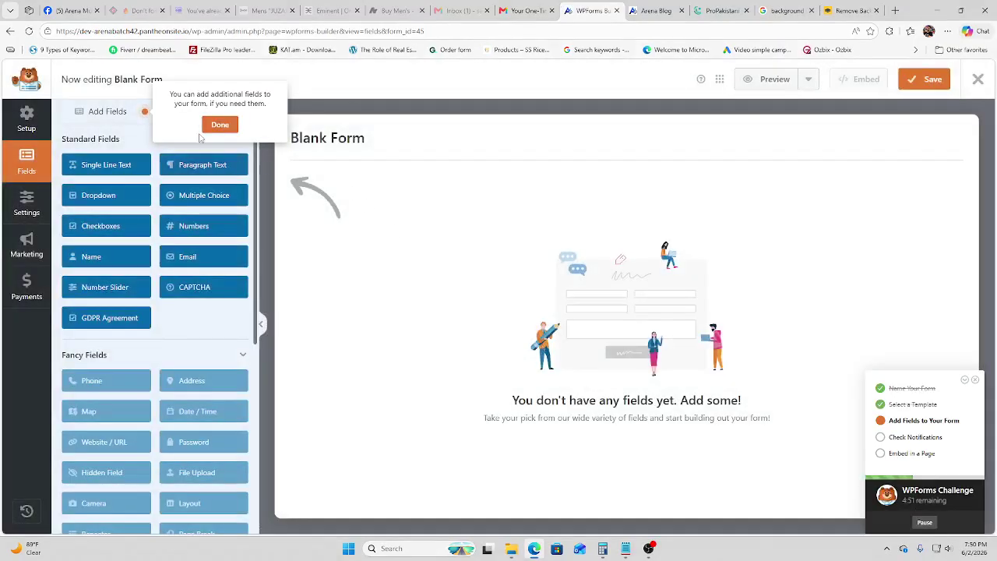
- Complete the guide's add-fields stage and review the blank form's default notification settings
click(219, 124)
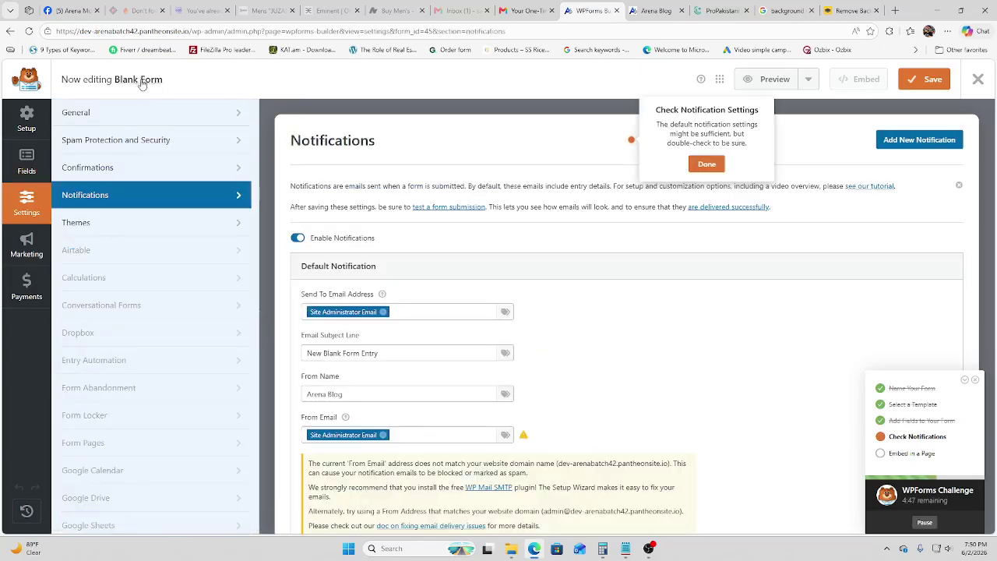
scroll(411, 394, down, 3)
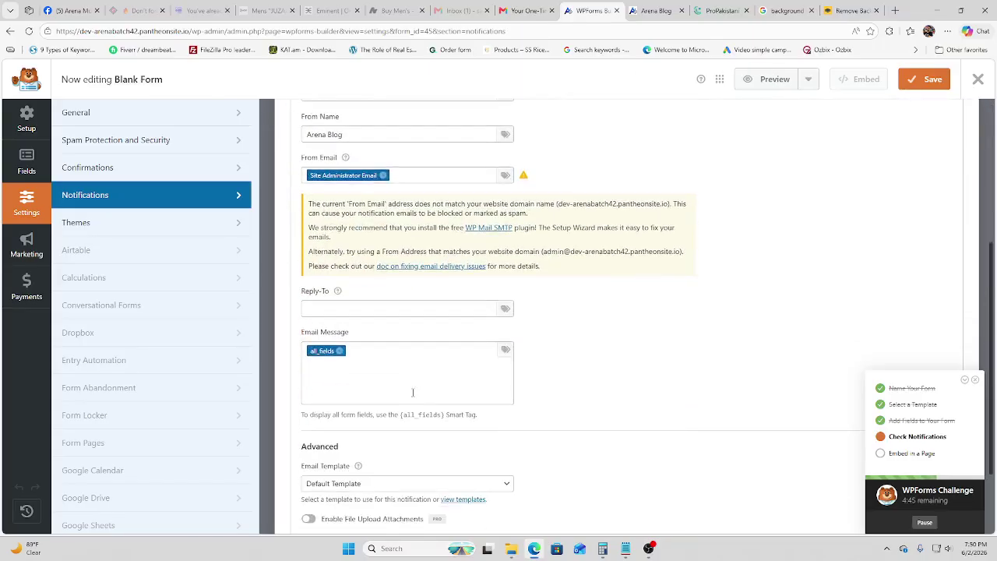
scroll(413, 393, down, 2)
scroll(413, 390, up, 5)
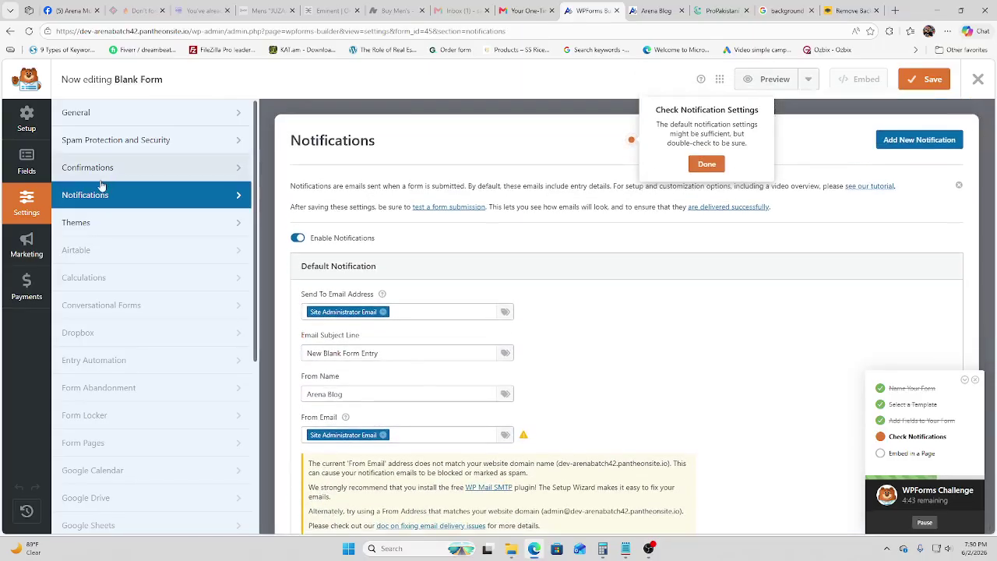
- Rename the form as "newsletter" and reapply the Blank Form template, accepting the template change
click(24, 125)
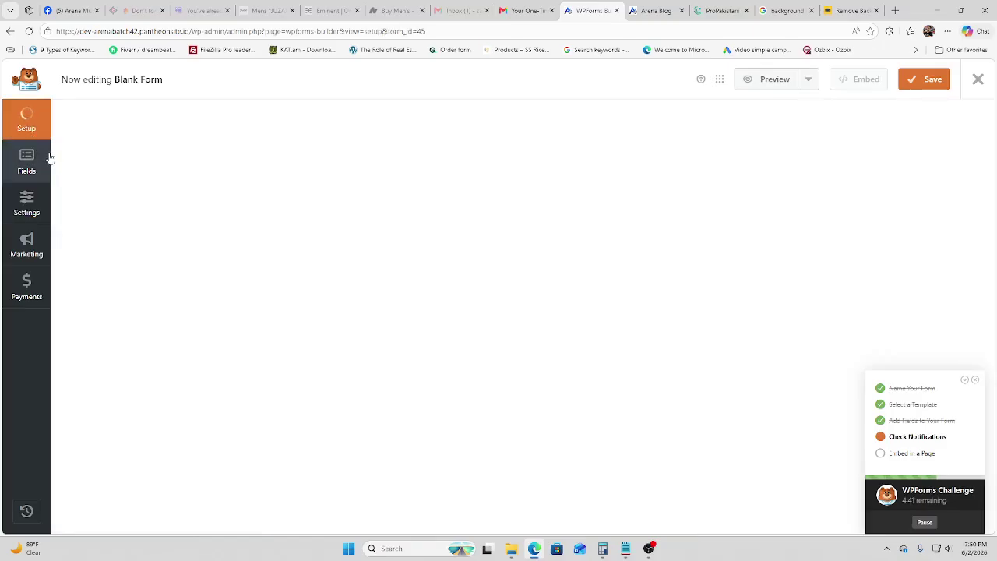
click(33, 167)
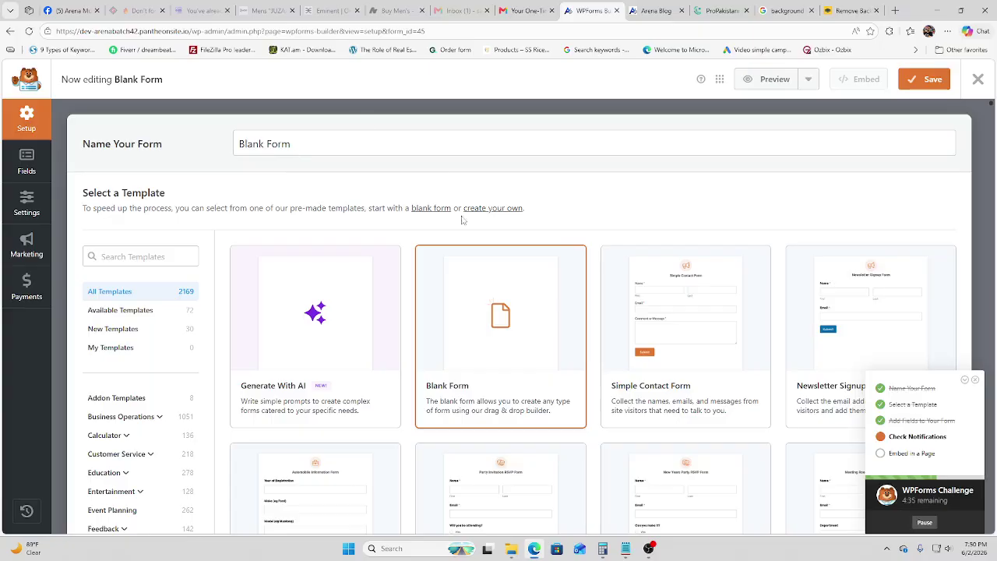
click(344, 149)
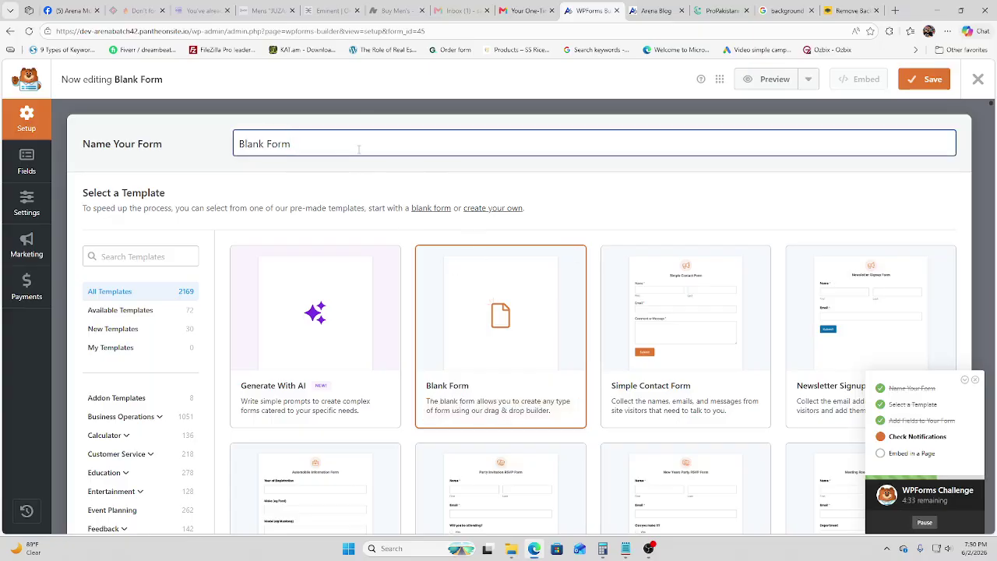
key(ctrl+a)
text(news)
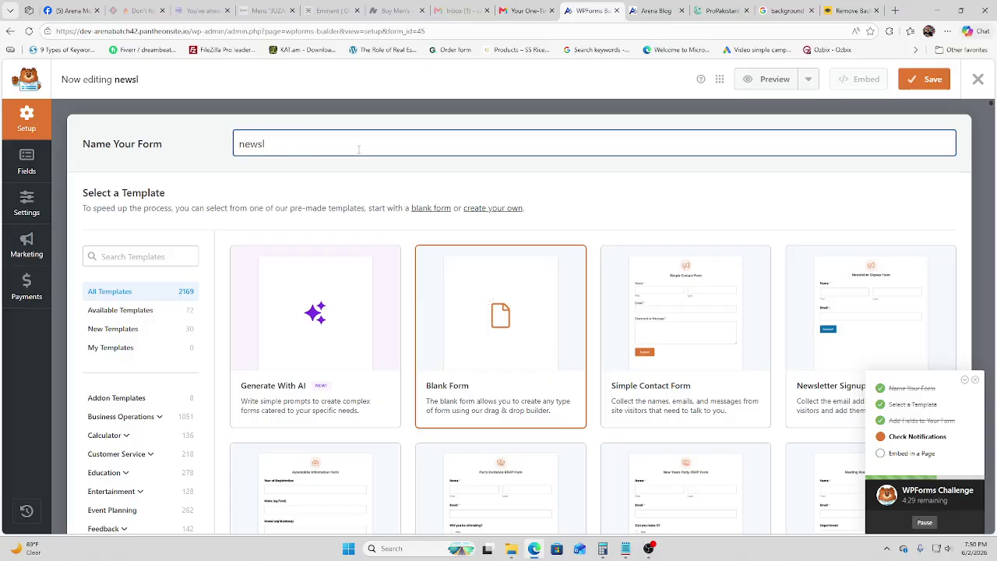
text(letter)
click(555, 410)
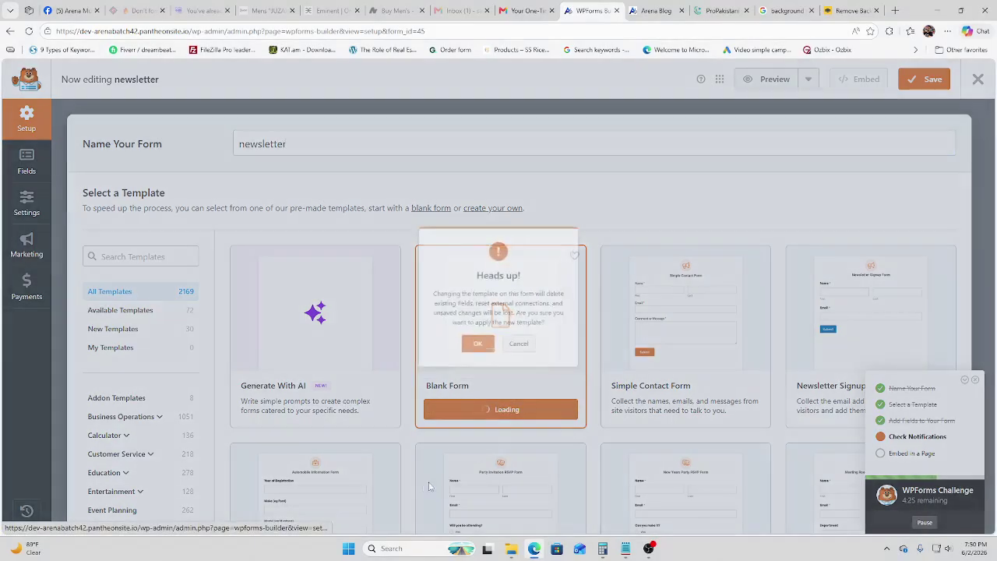
click(468, 363)
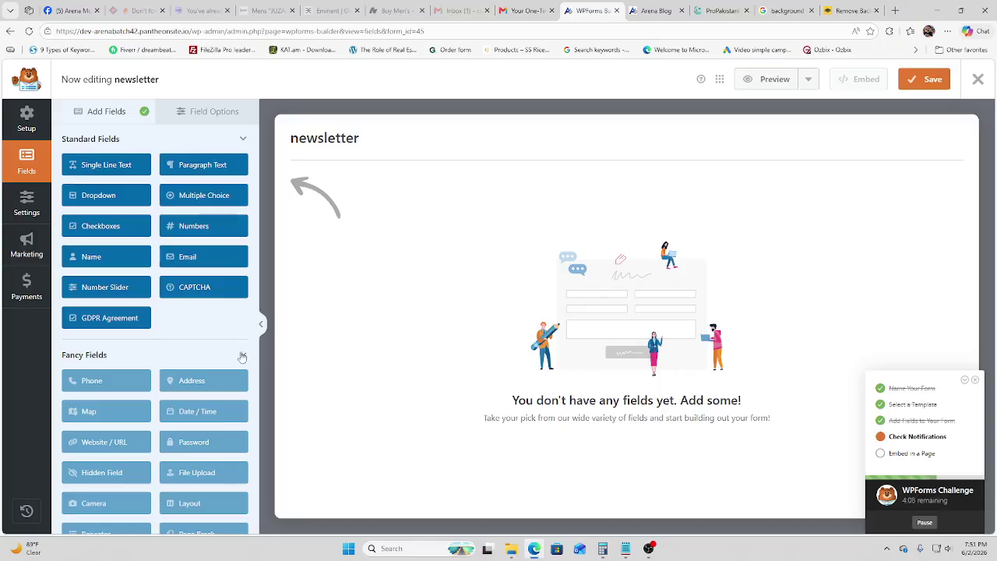
- Add an Email field to the newsletter form and hide its label
scroll(234, 352, up, 1)
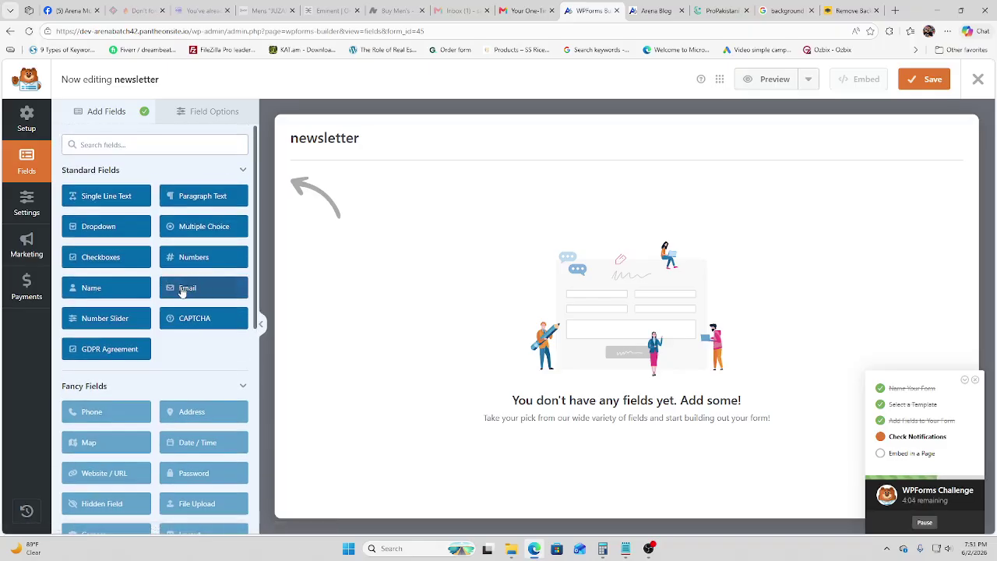
drag(185, 289, 360, 253)
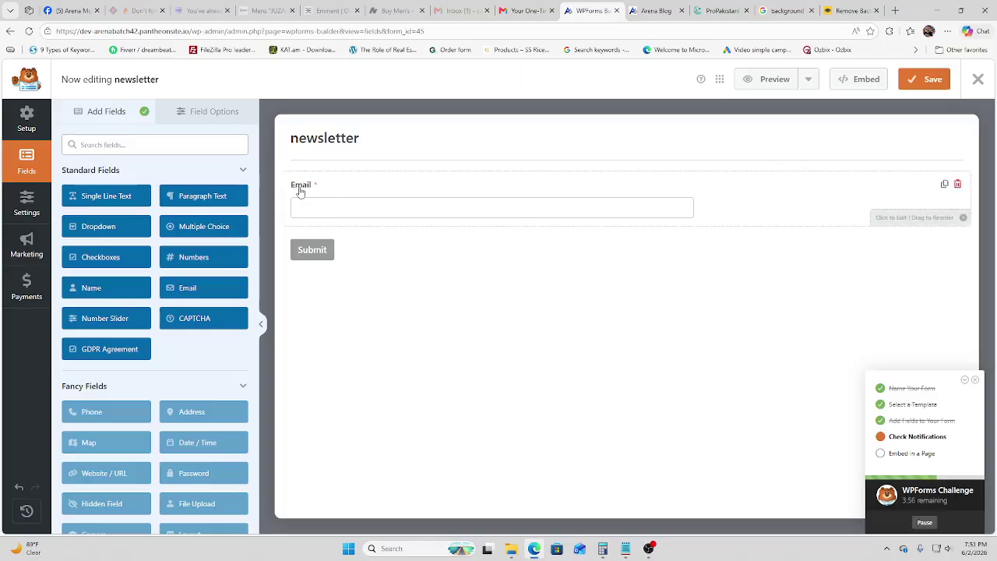
click(345, 190)
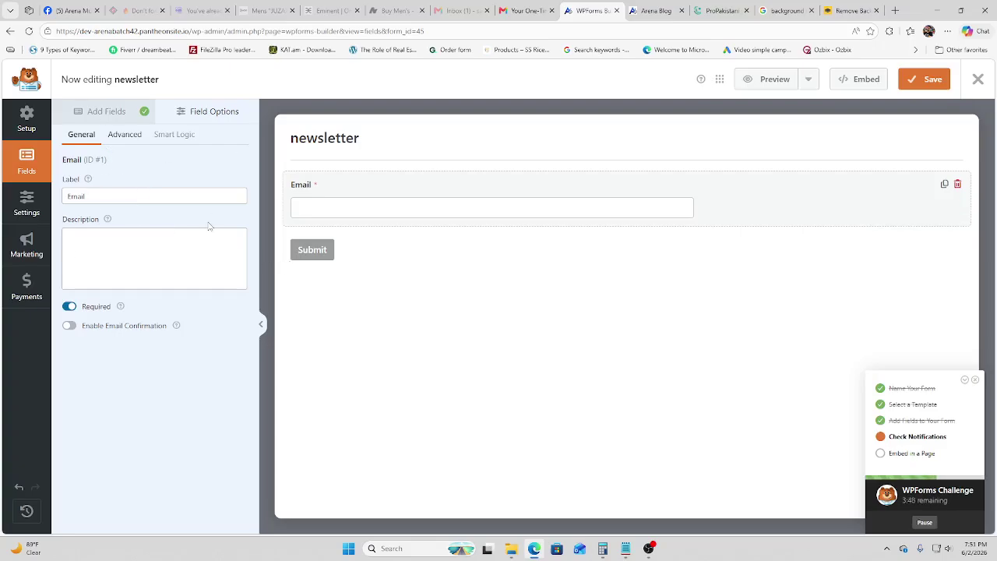
click(126, 137)
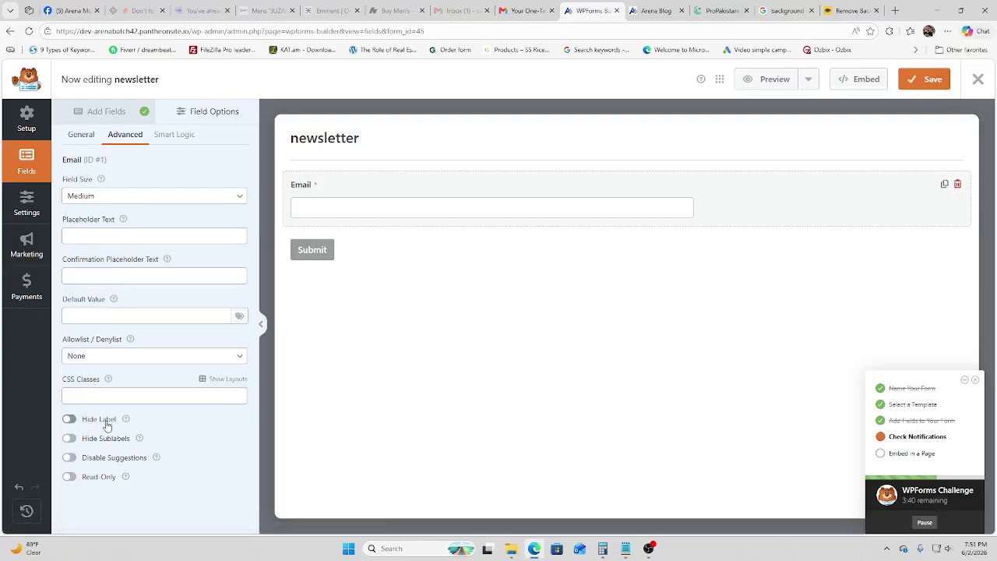
click(70, 420)
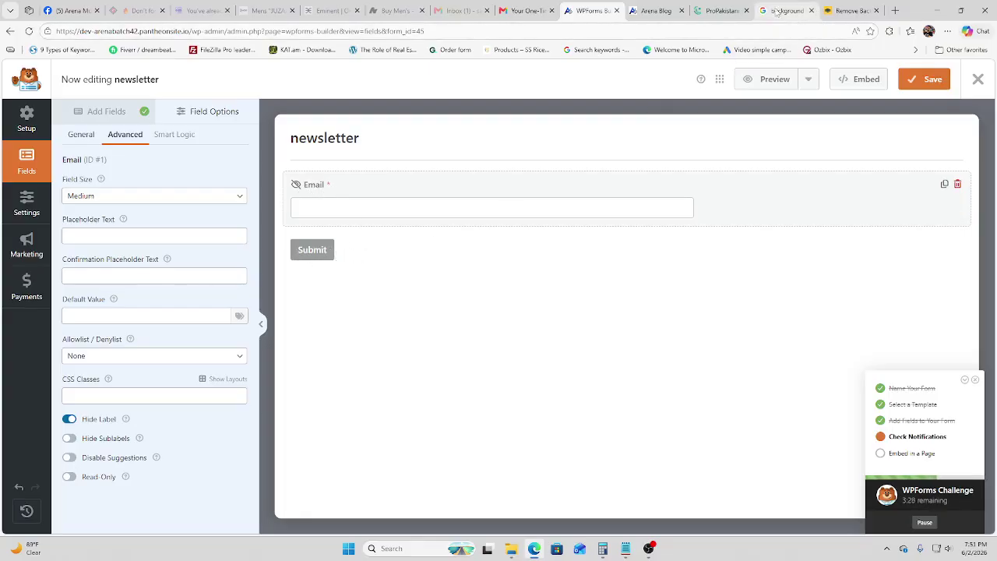
- Switch to the ProPakistani site and clear the footer subscription form's email field to check its placeholder wording
click(720, 10)
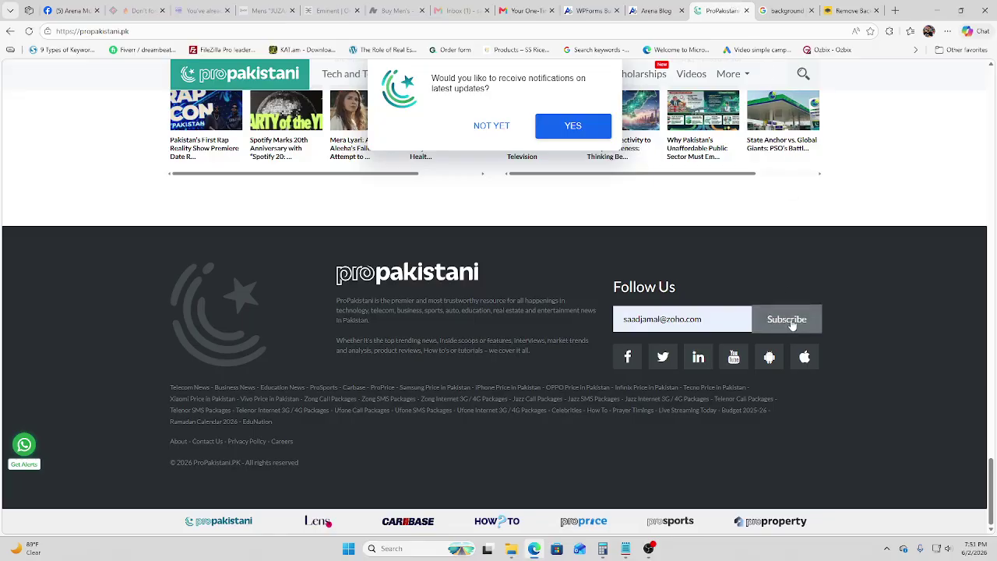
key(ctrl+shift+Tab)
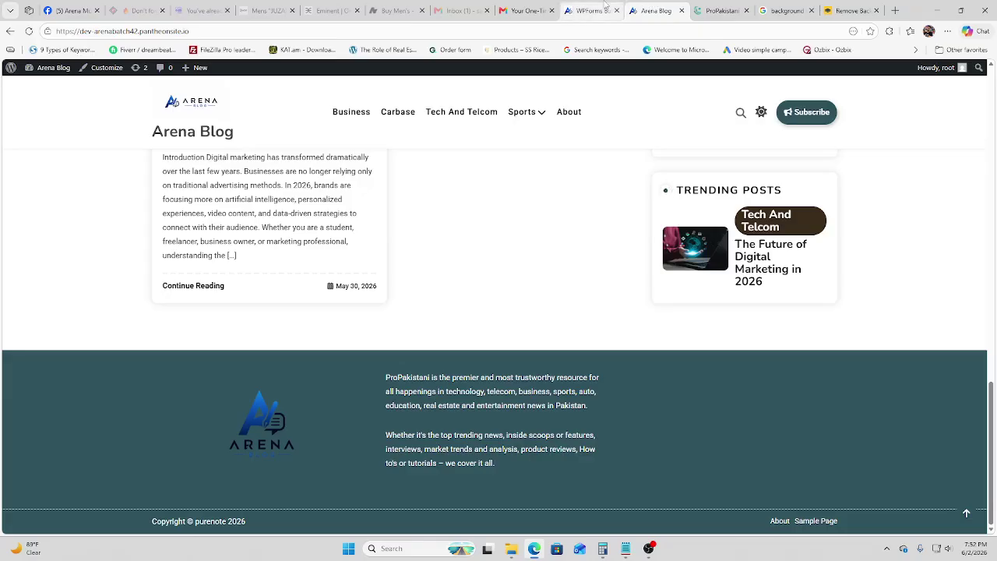
key(ctrl+shift+Tab)
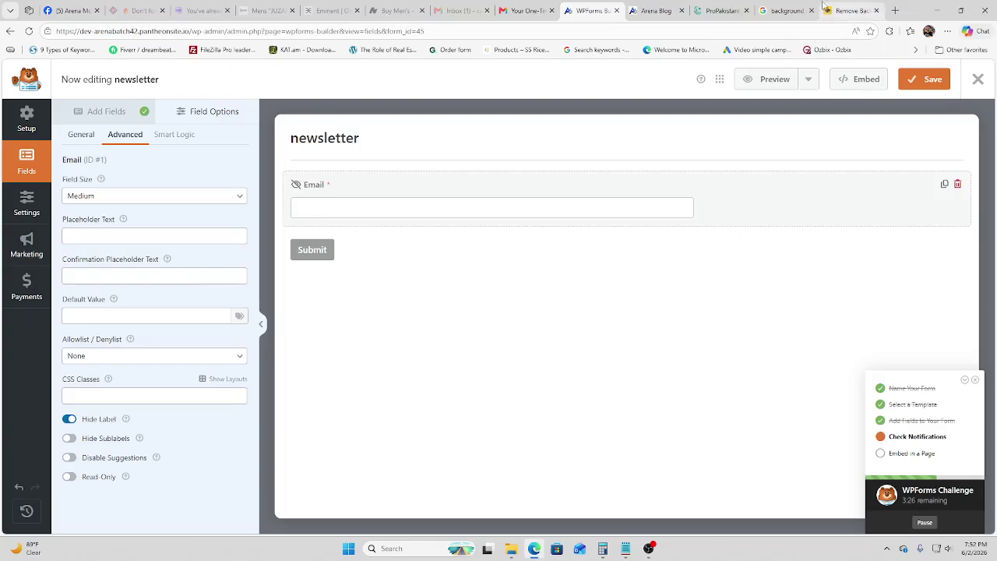
key(ctrl+Tab)
key(ctrl+Tab)
click(731, 308)
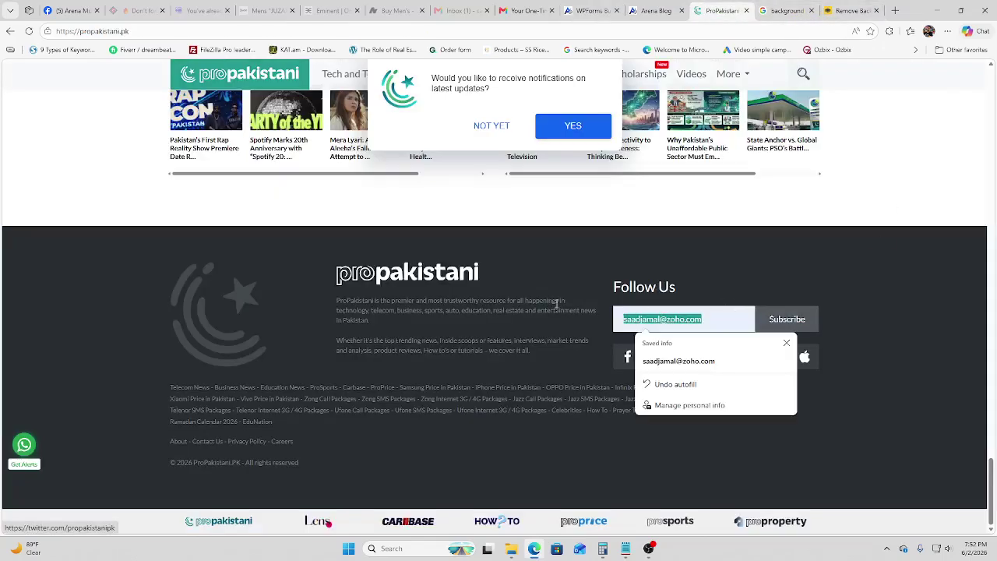
key(BackSpace)
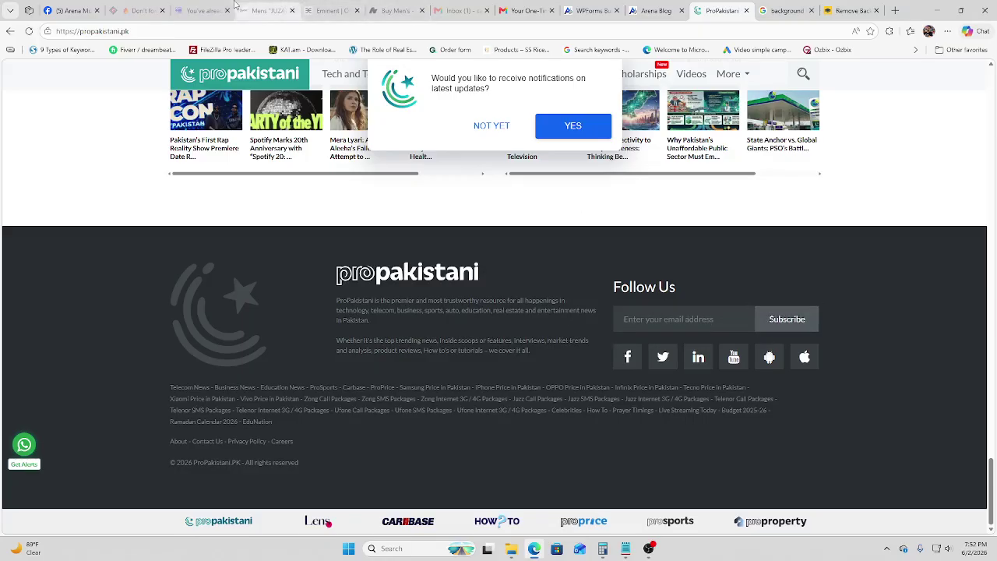
- Back in the newsletter form, set the Email field's placeholder text to "Enter your email address"
click(590, 10)
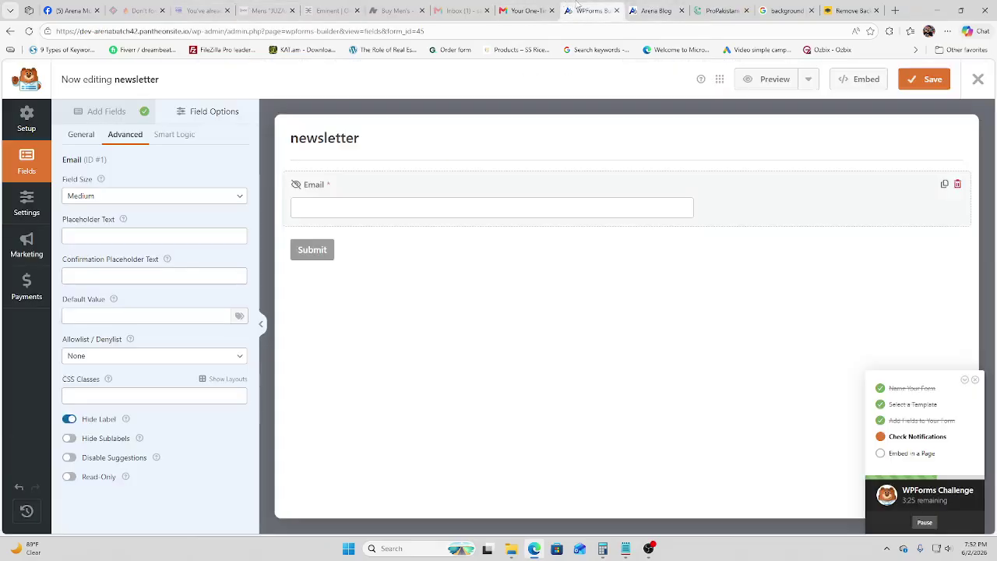
click(85, 242)
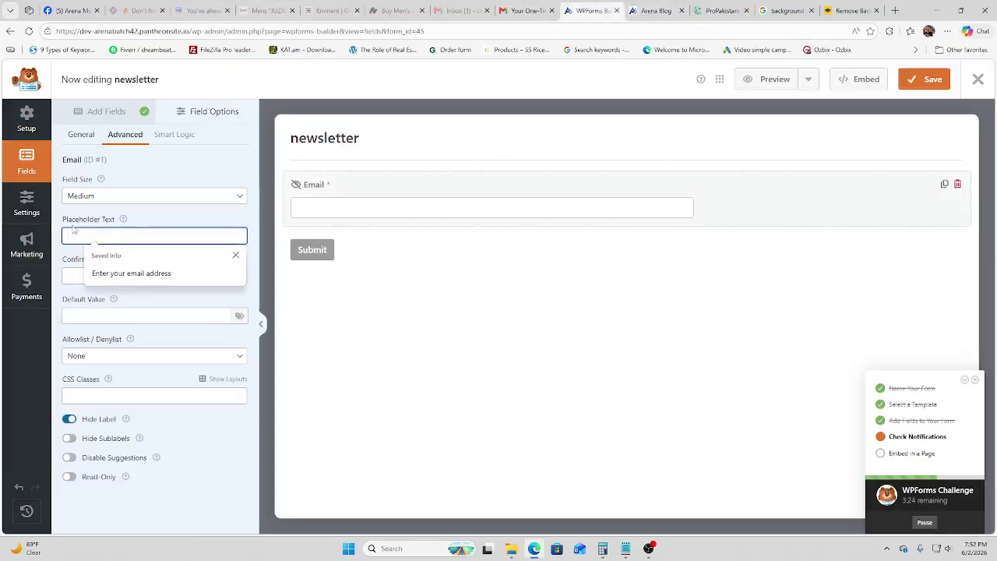
click(140, 273)
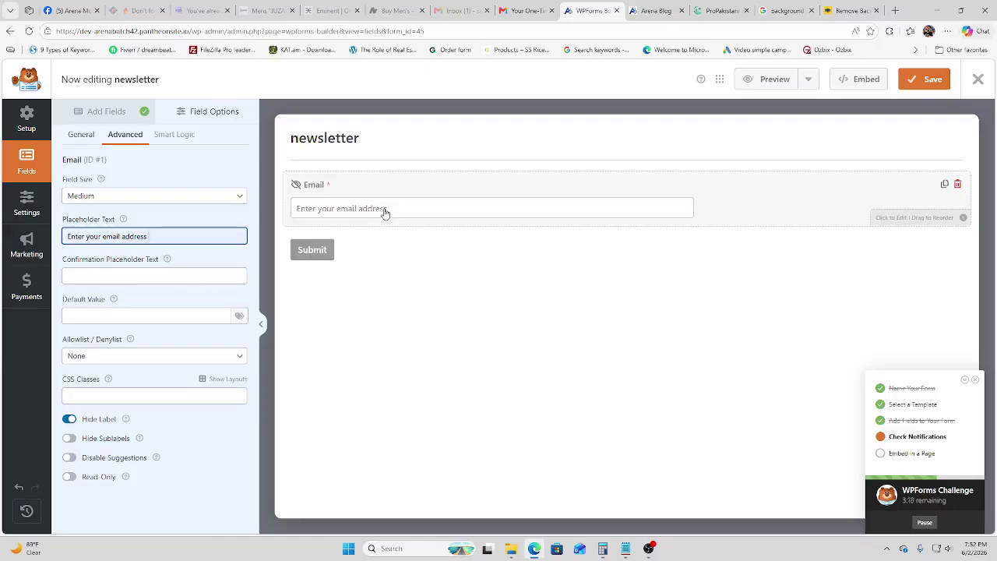
- Set the newsletter form's submit button text to "Subscribe" and save the form
click(325, 251)
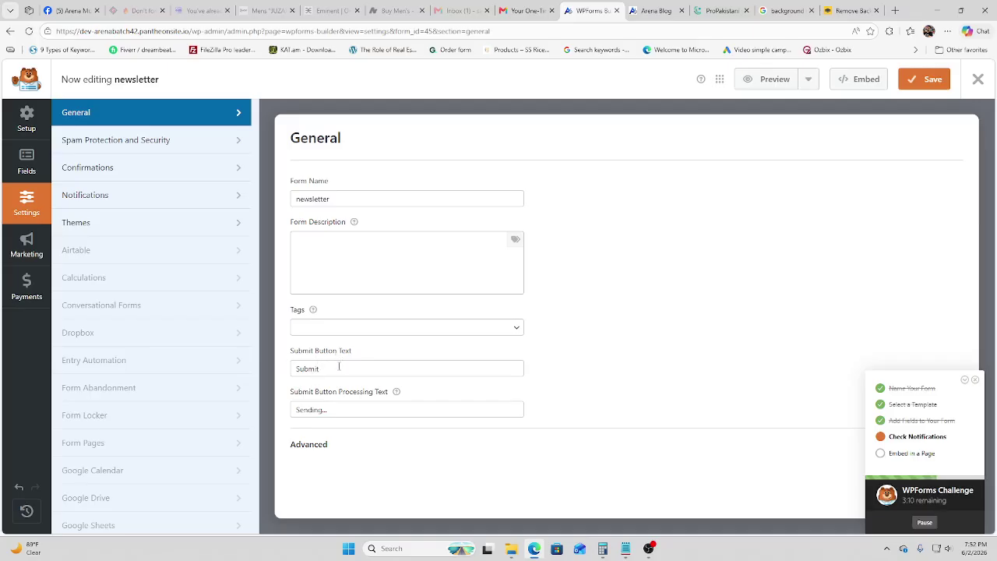
drag(335, 367, 234, 370)
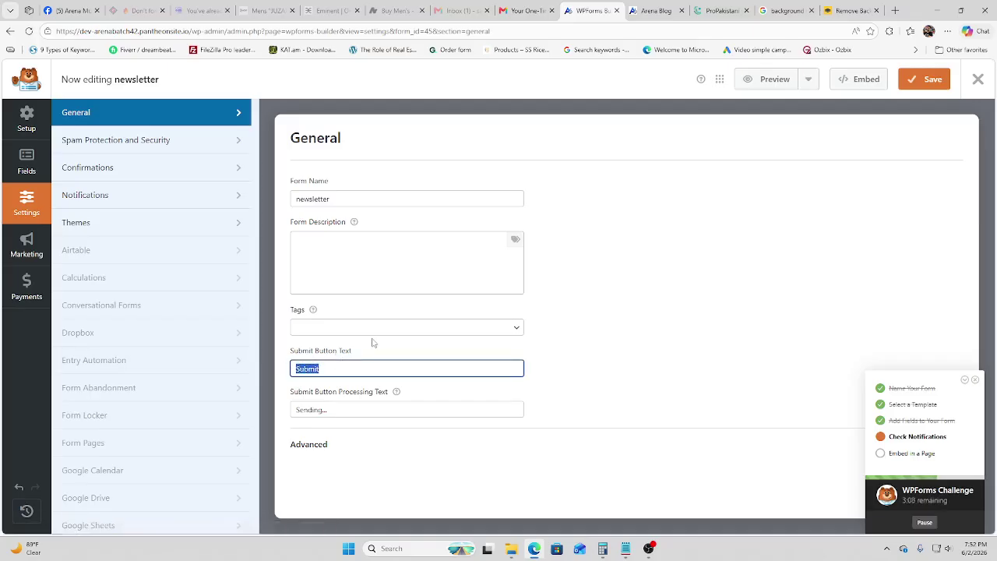
key(Right)
key(BackSpace)
key(BackSpace)
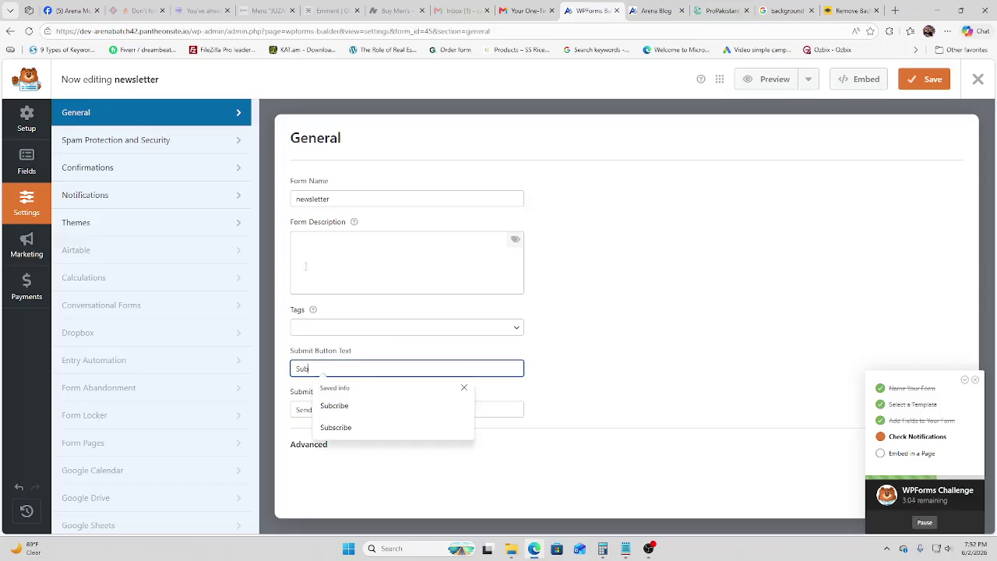
click(336, 427)
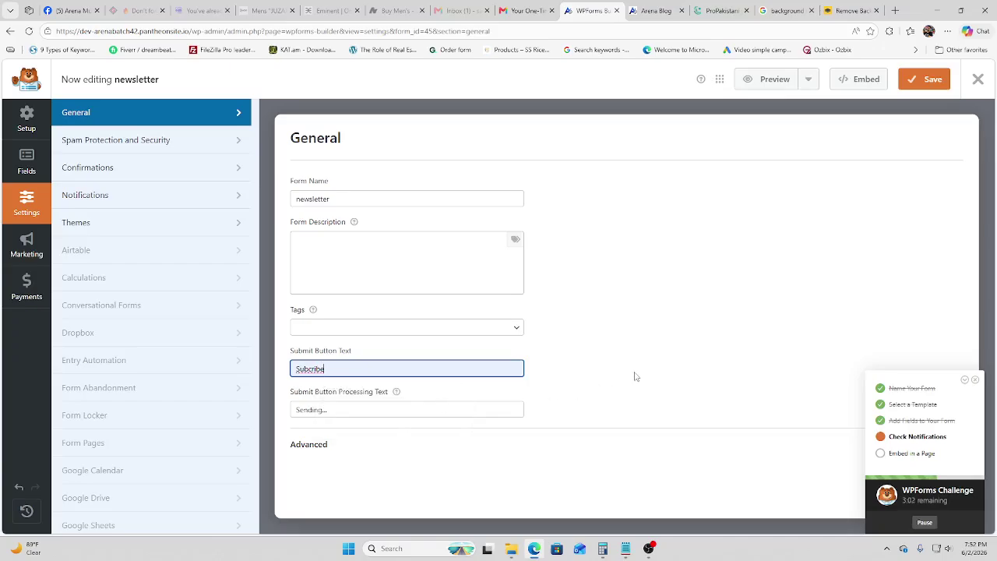
right_click(309, 369)
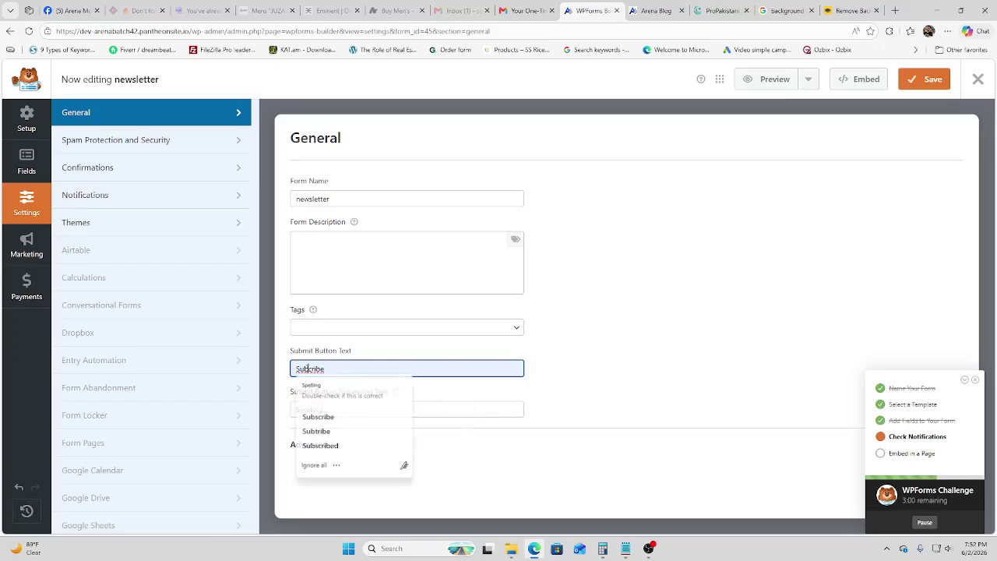
click(323, 419)
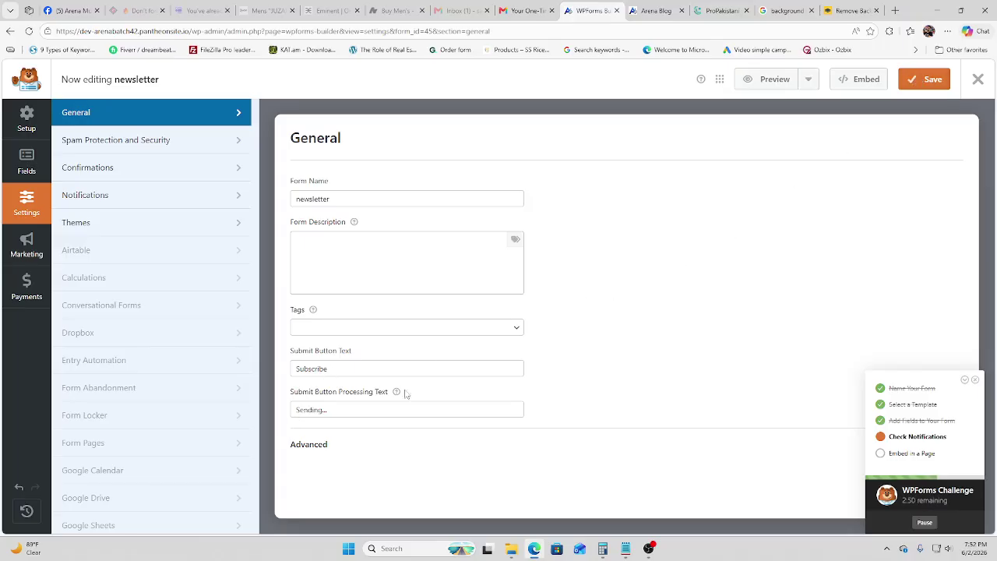
click(943, 81)
- Leave the form builder for the Arena Blog home page and open the Widgets page through the WordPress dashboard
drag(194, 31, 490, 31)
key(BackSpace)
key(Return)
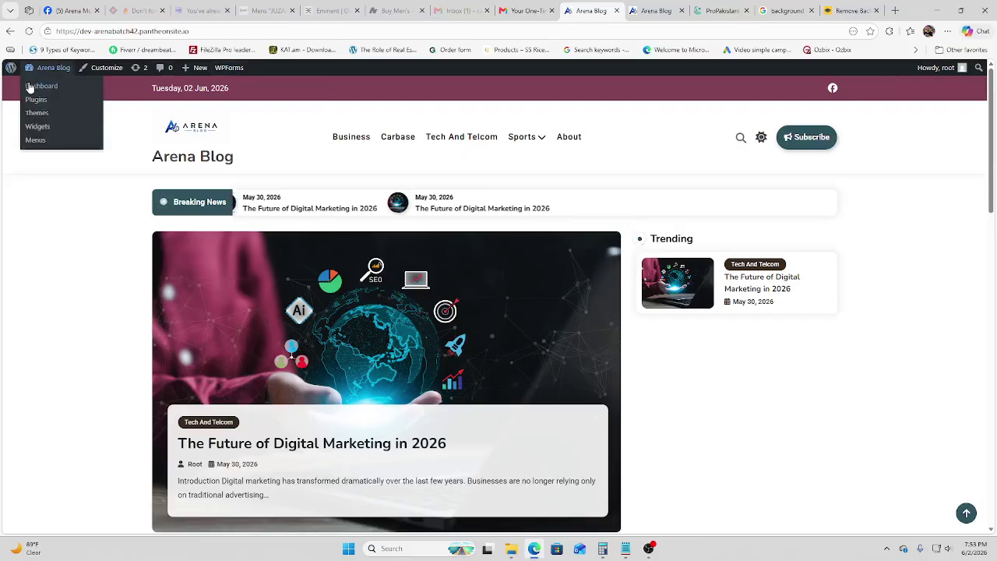
click(29, 84)
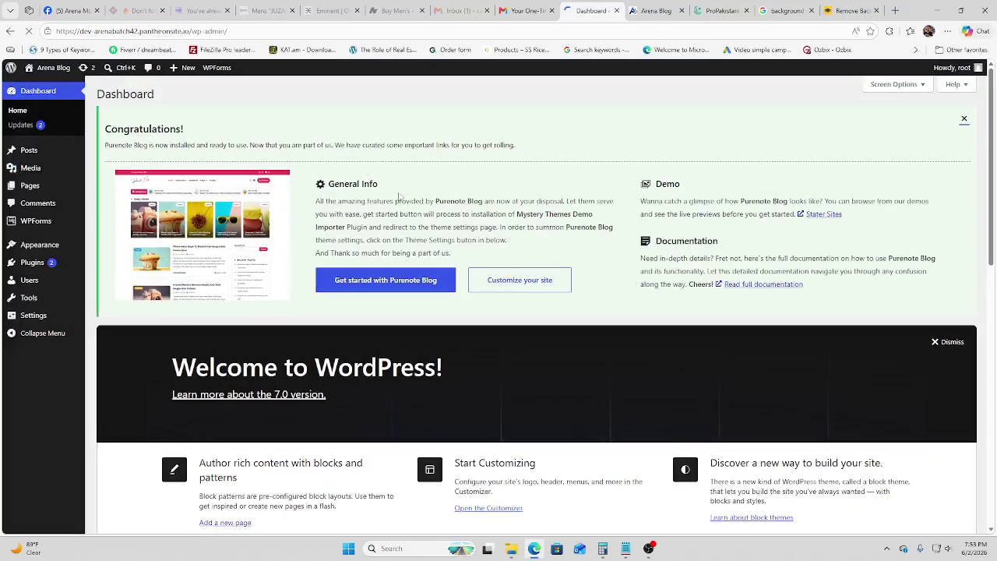
mouse_move(82, 253)
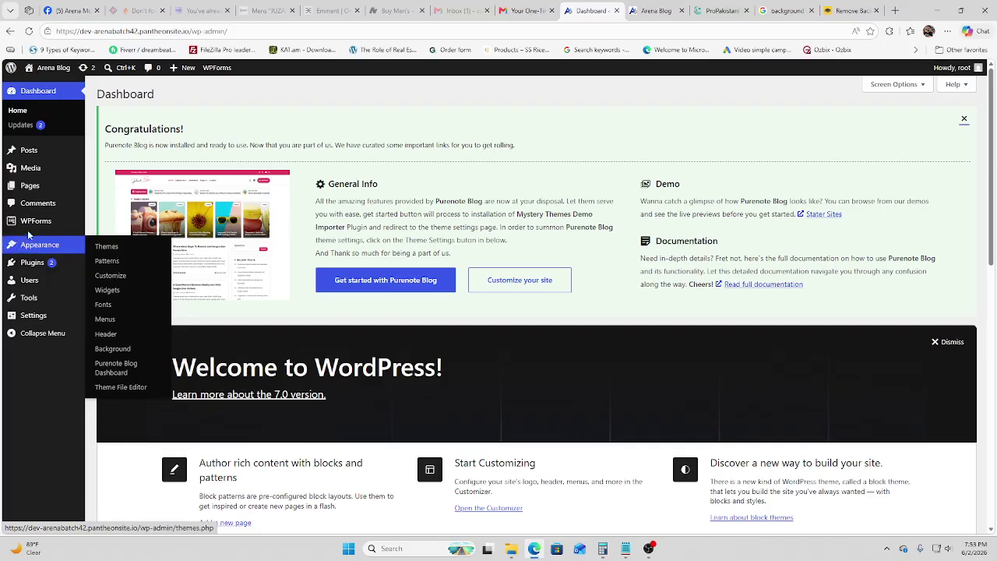
mouse_move(47, 245)
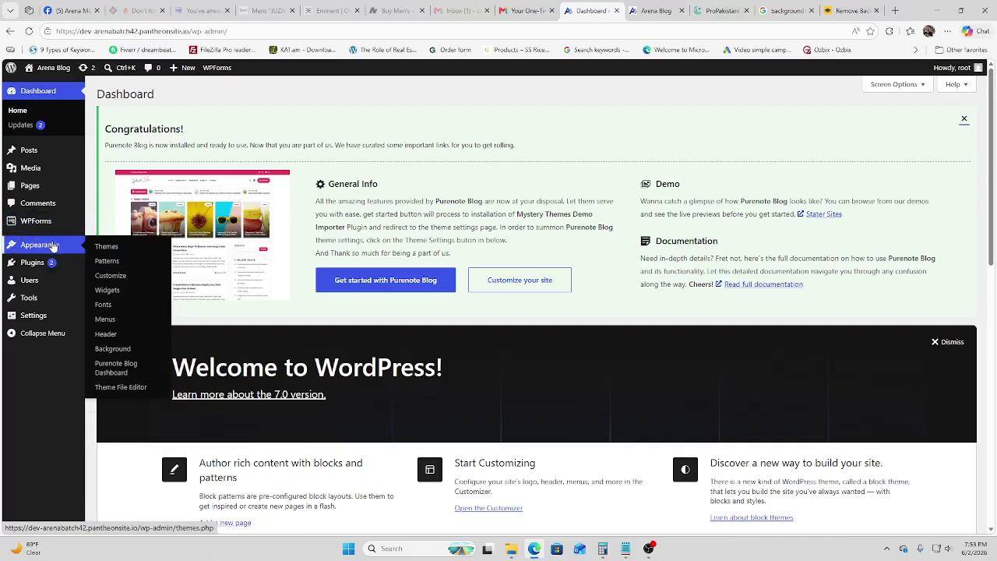
click(127, 289)
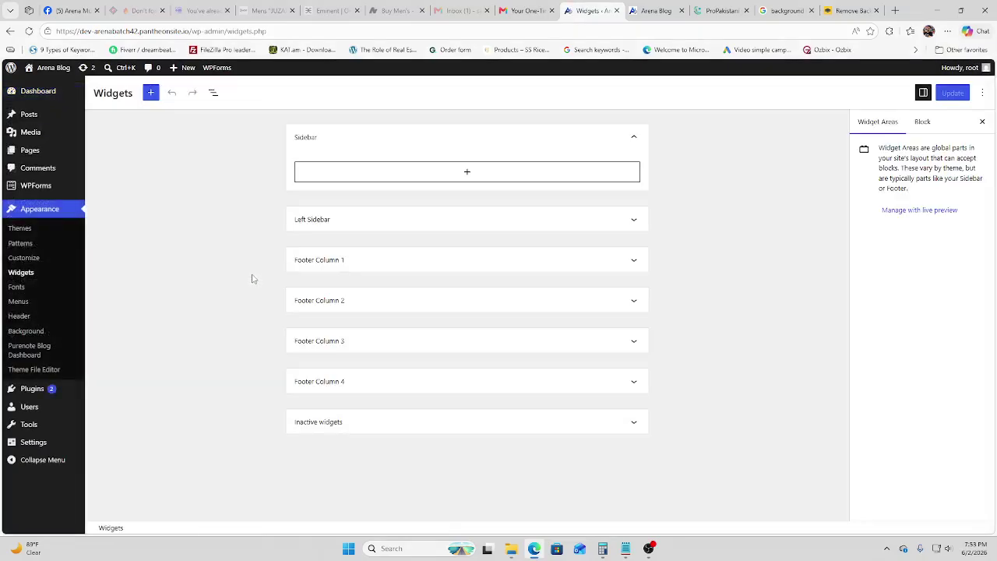
- Add a WPForms block to Footer Column 3 and select the newsletter form for it
scroll(406, 336, up, 1)
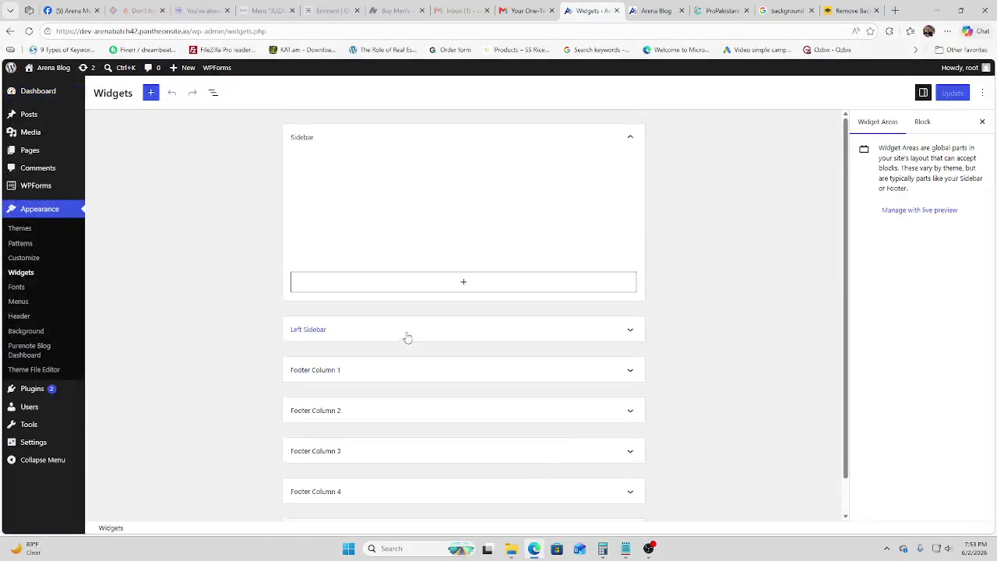
scroll(406, 325, down, 1)
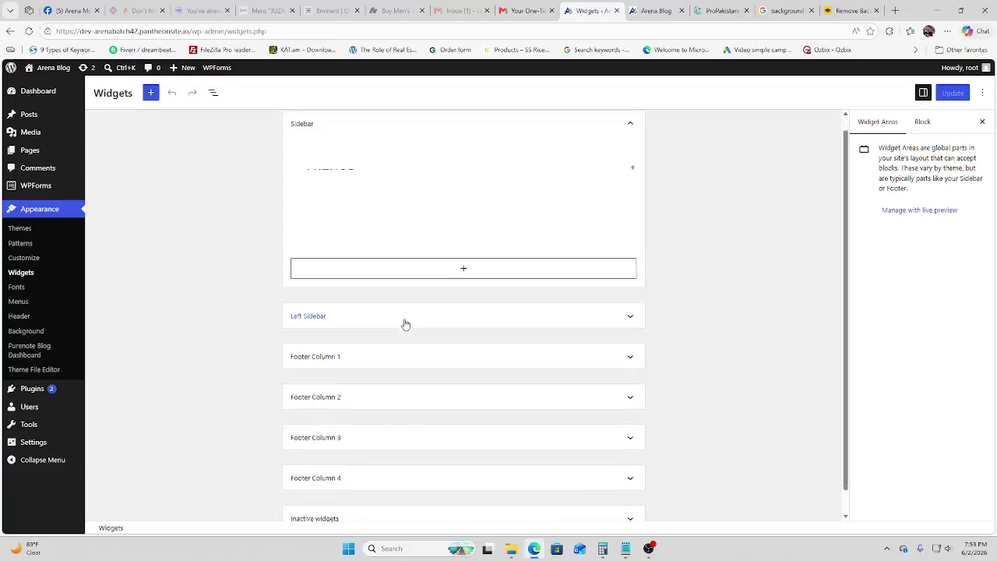
click(343, 414)
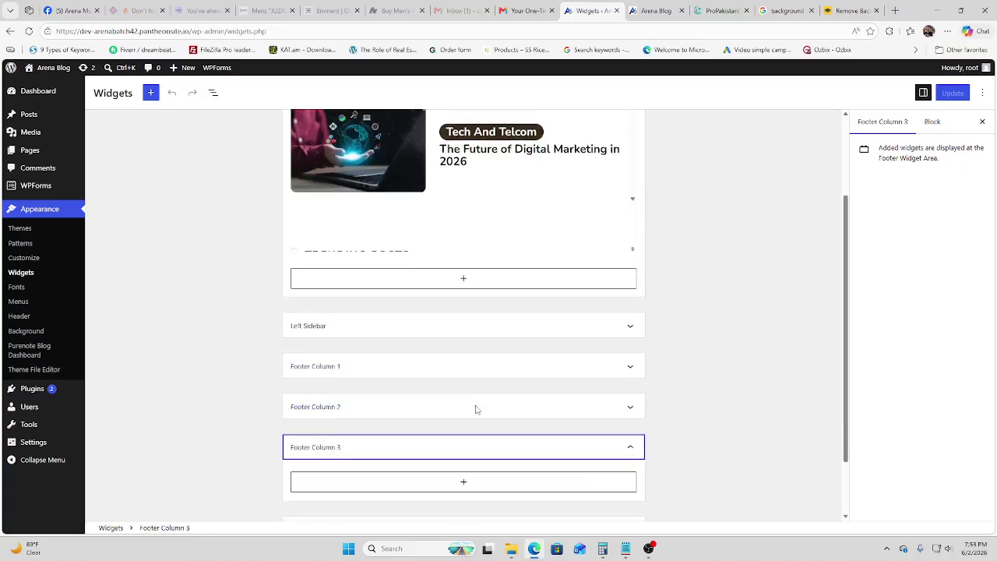
scroll(434, 423, down, 2)
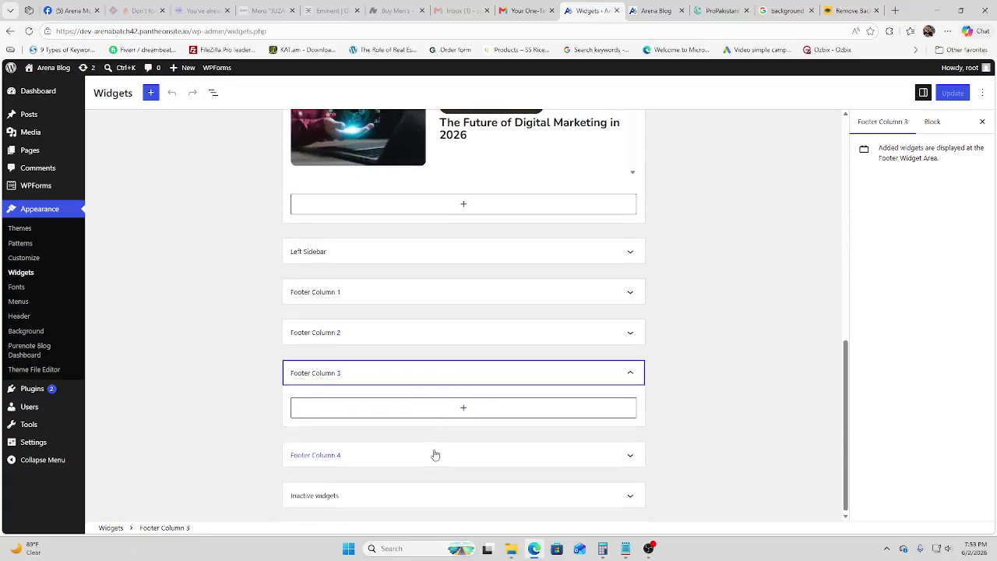
click(483, 405)
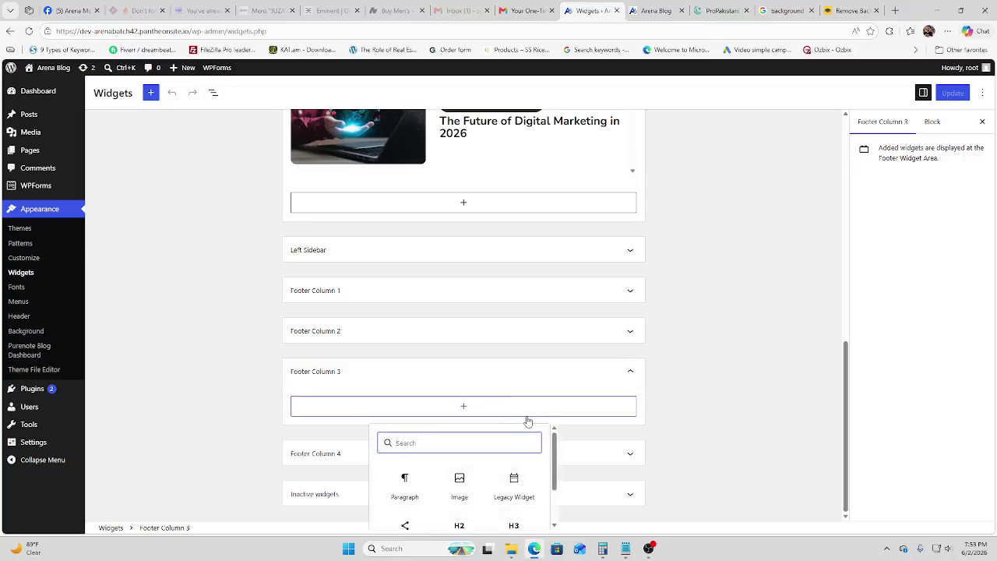
text(wp)
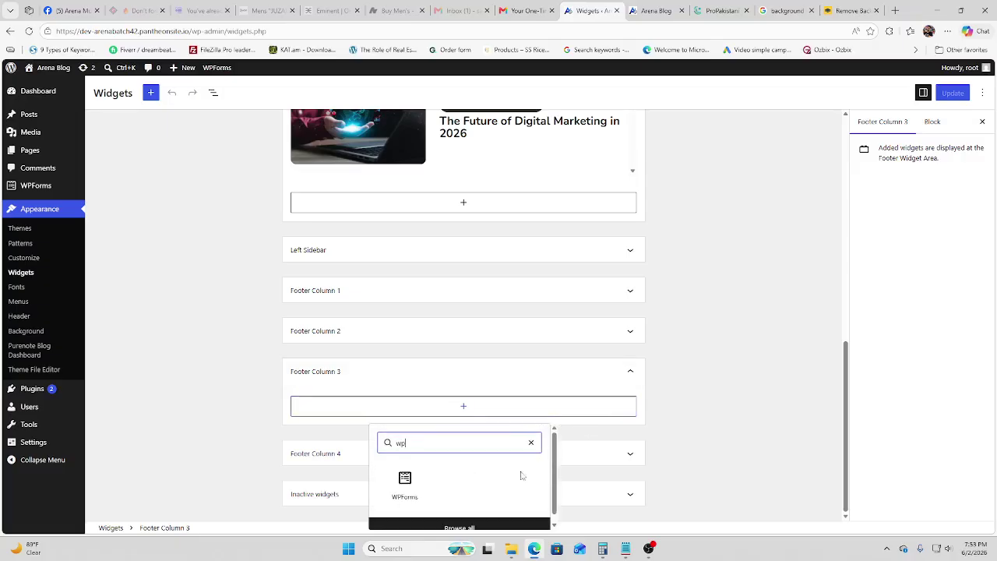
click(405, 483)
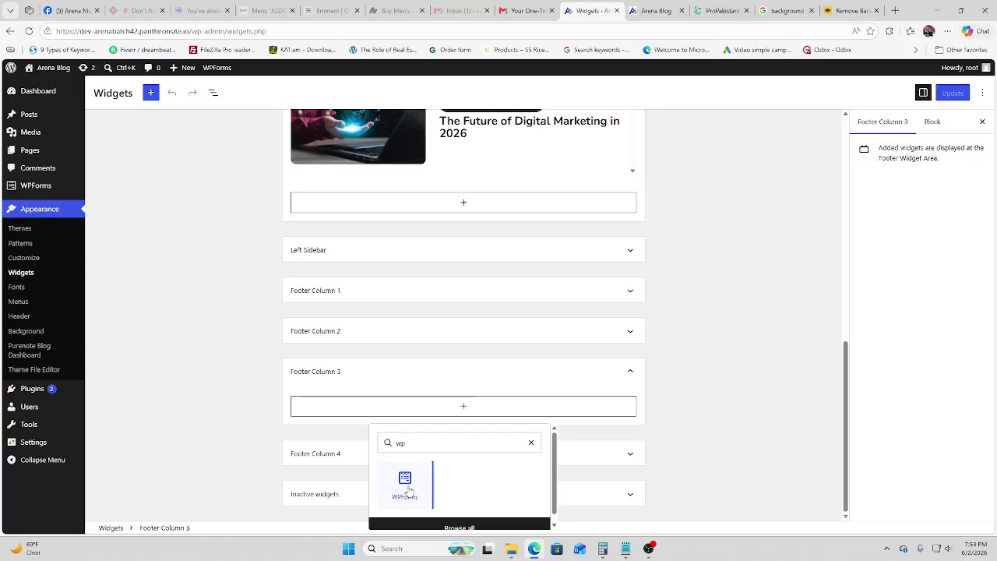
scroll(438, 448, down, 2)
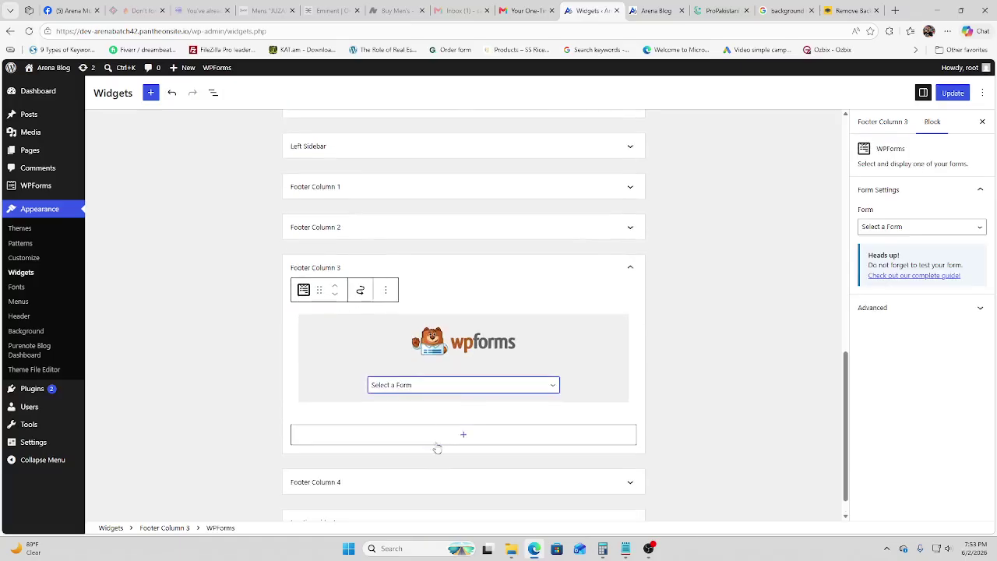
click(463, 385)
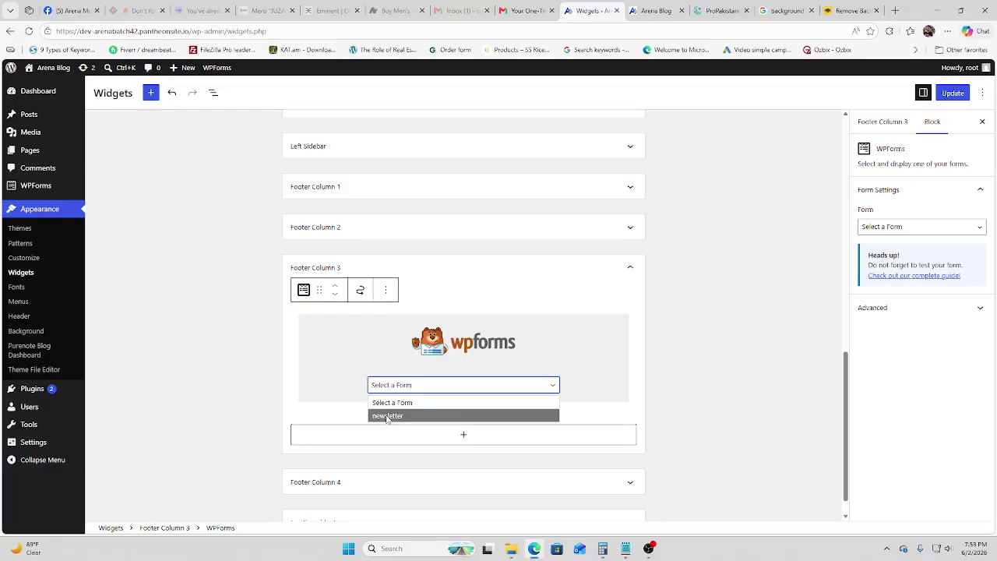
click(387, 416)
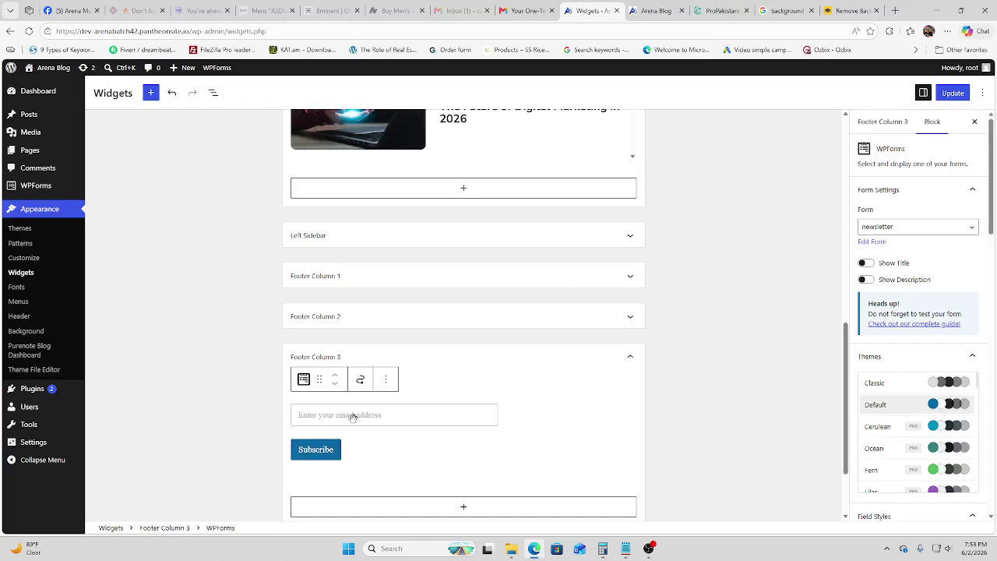
- Add a Heading 2 block reading "Fellow Us" above the form in Footer Column 3 and save the widgets
click(510, 389)
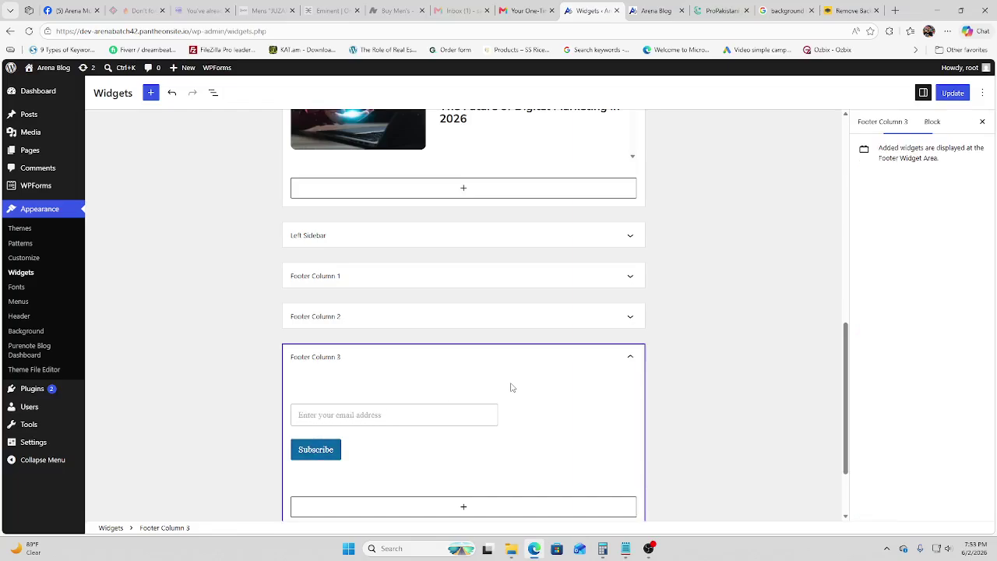
click(437, 508)
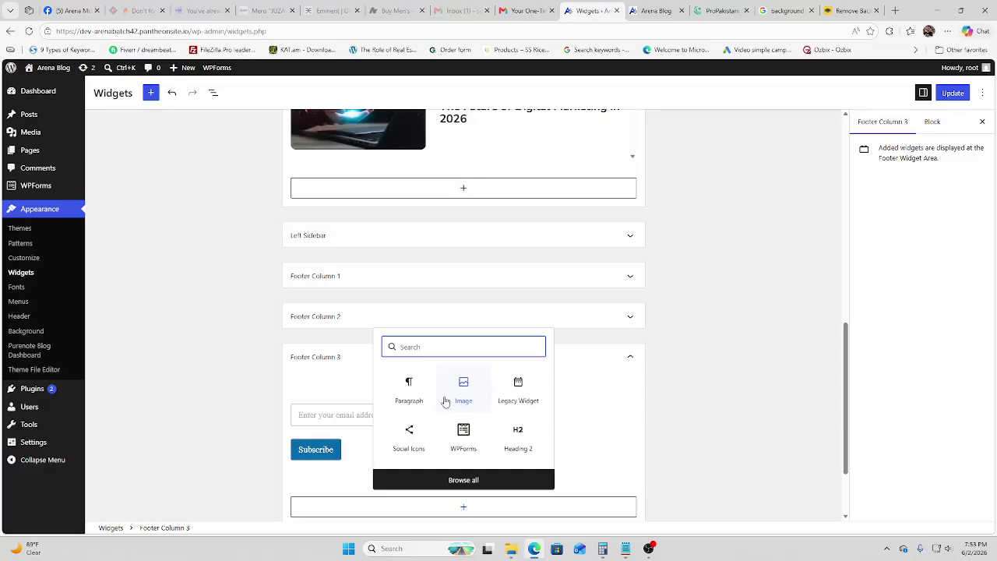
text(h)
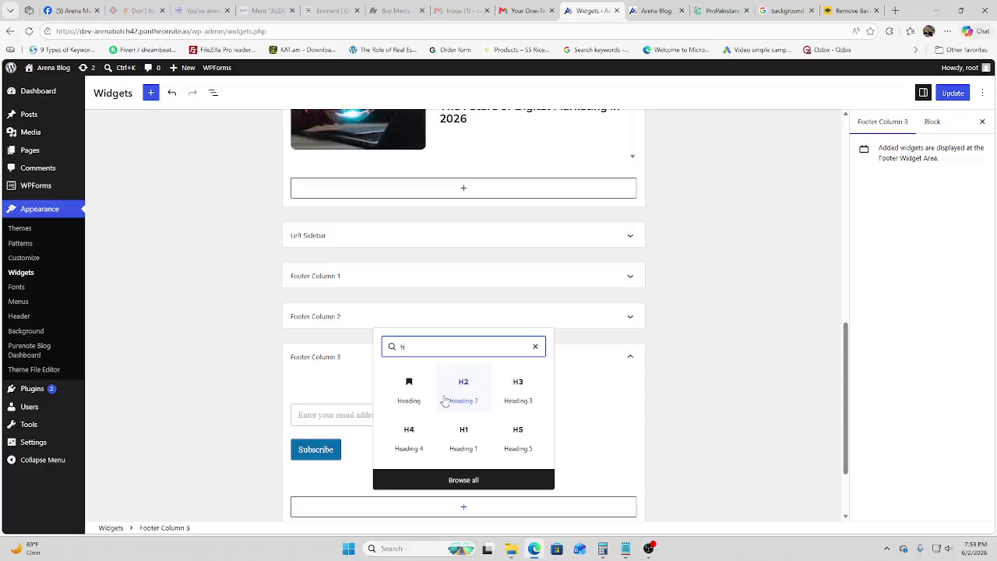
click(475, 395)
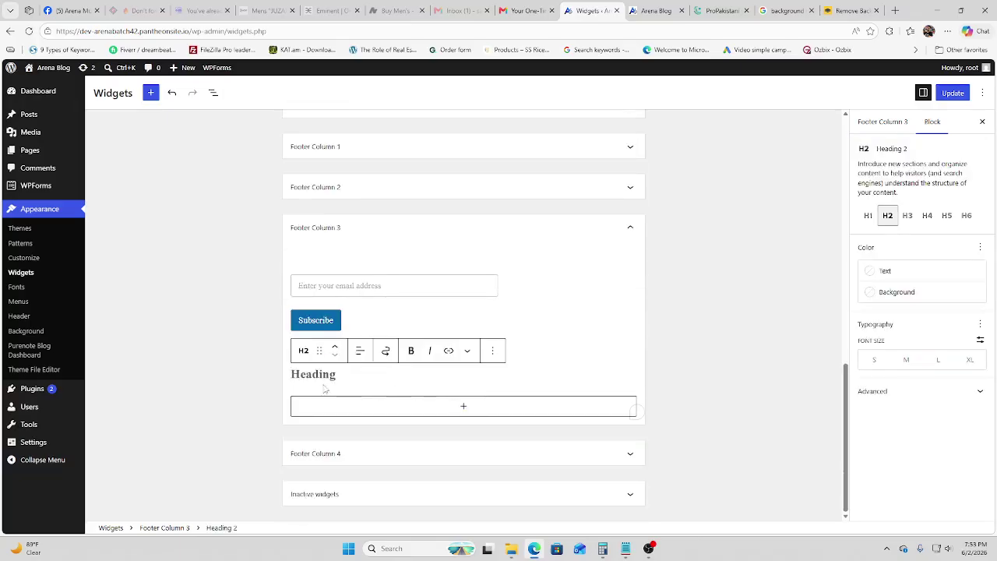
text(Fellow Us)
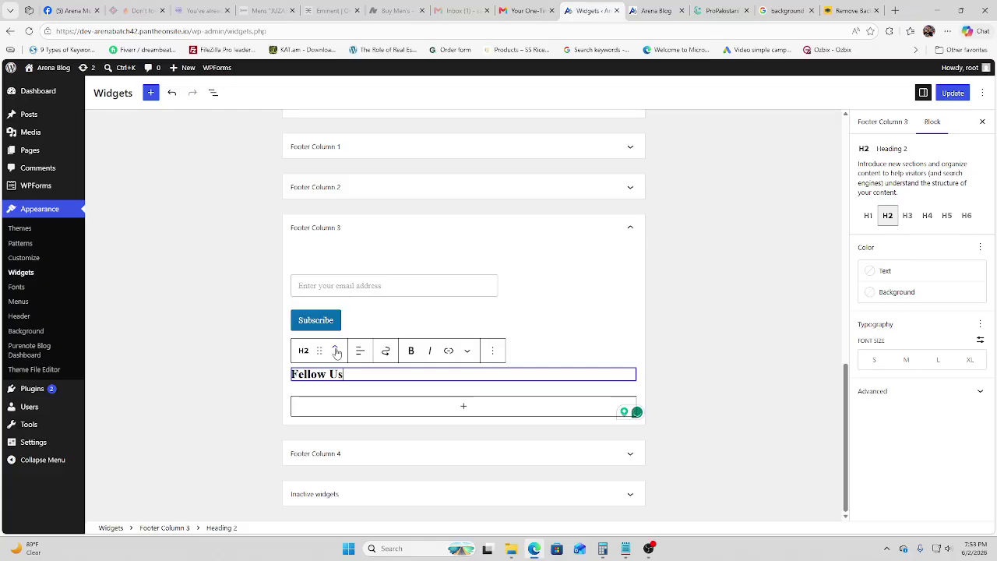
click(335, 351)
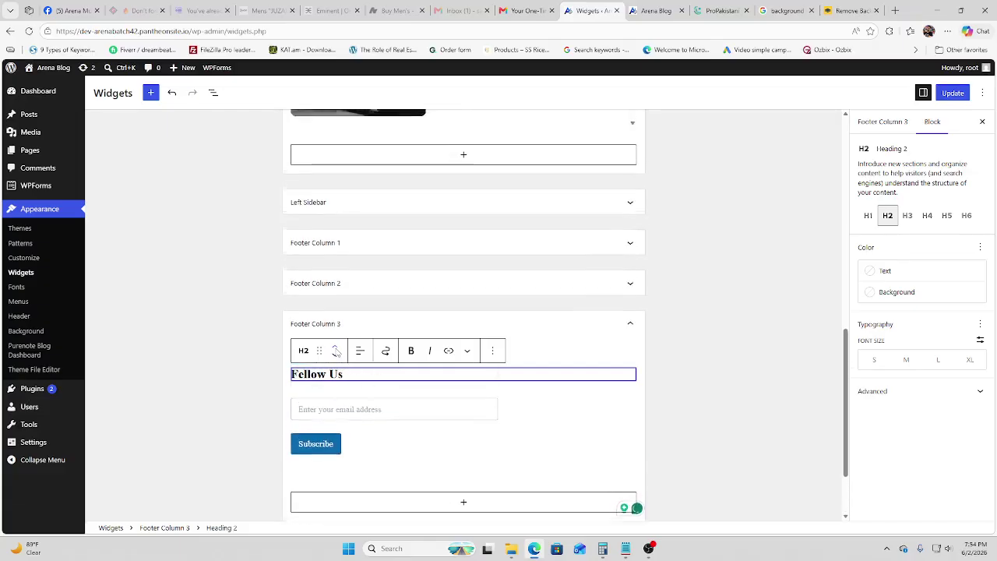
click(223, 400)
click(953, 92)
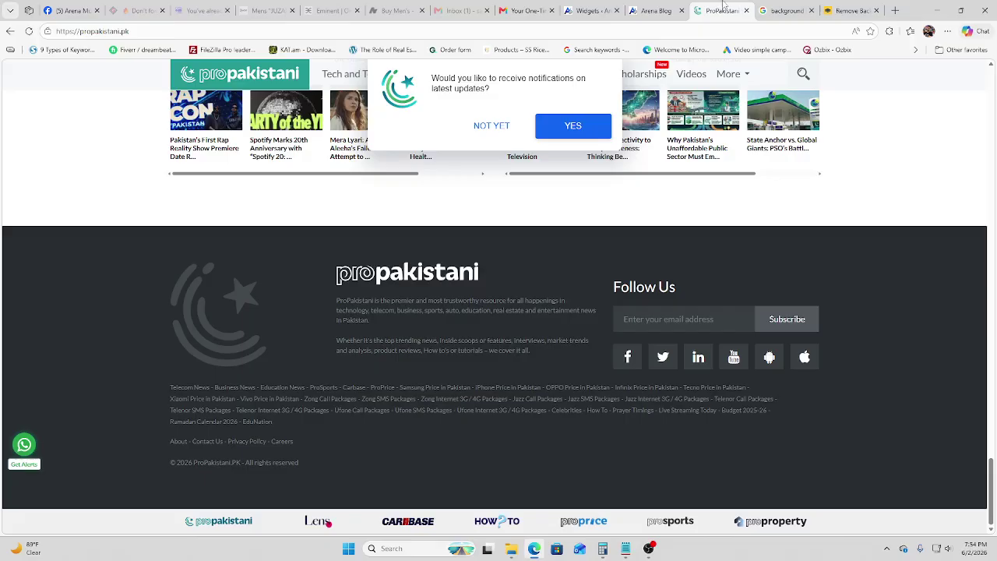
- Reload the Arena Blog home page and examine the footer's new heading and subscription form against the ProPakistani footer
click(721, 10)
click(654, 10)
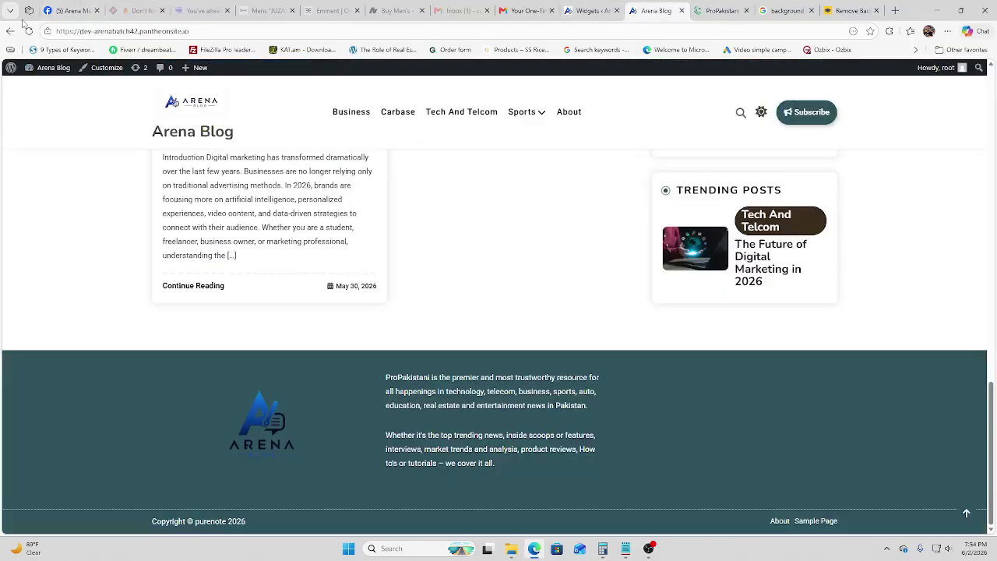
click(29, 31)
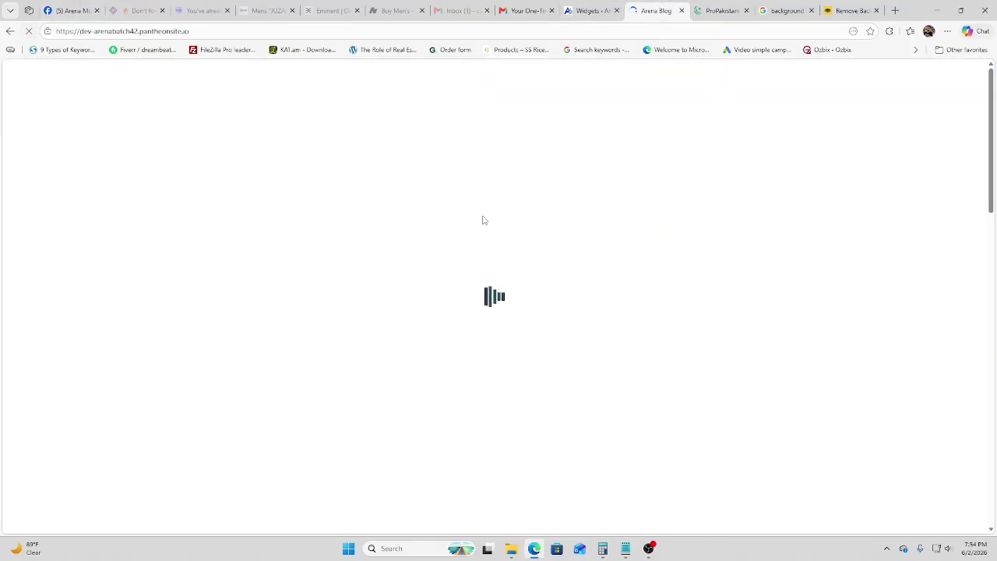
scroll(623, 377, down, 2)
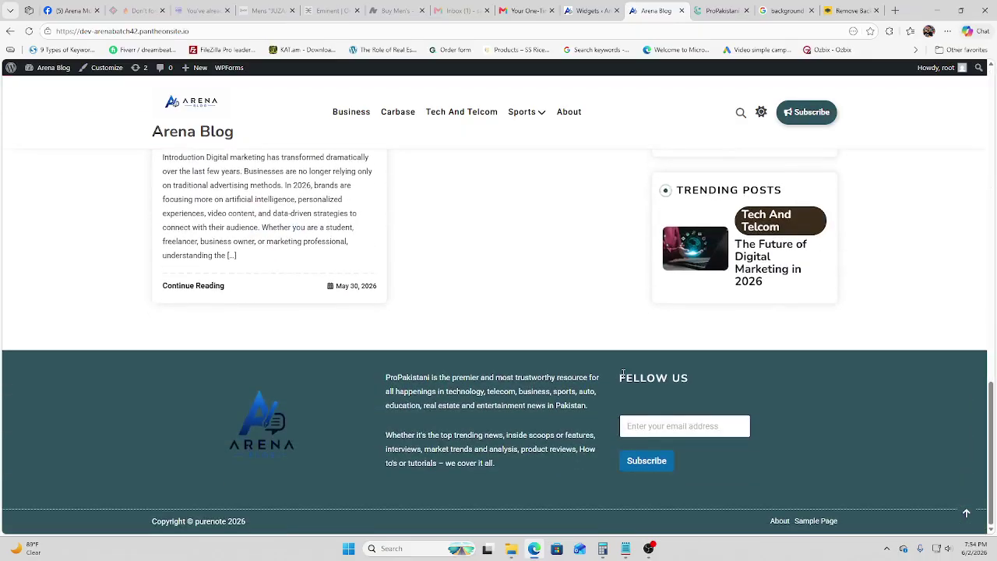
click(686, 427)
click(869, 436)
- Return to the Widgets page, expand Footer Column 4 and inspect the links of its social icons
click(593, 11)
scroll(577, 364, down, 2)
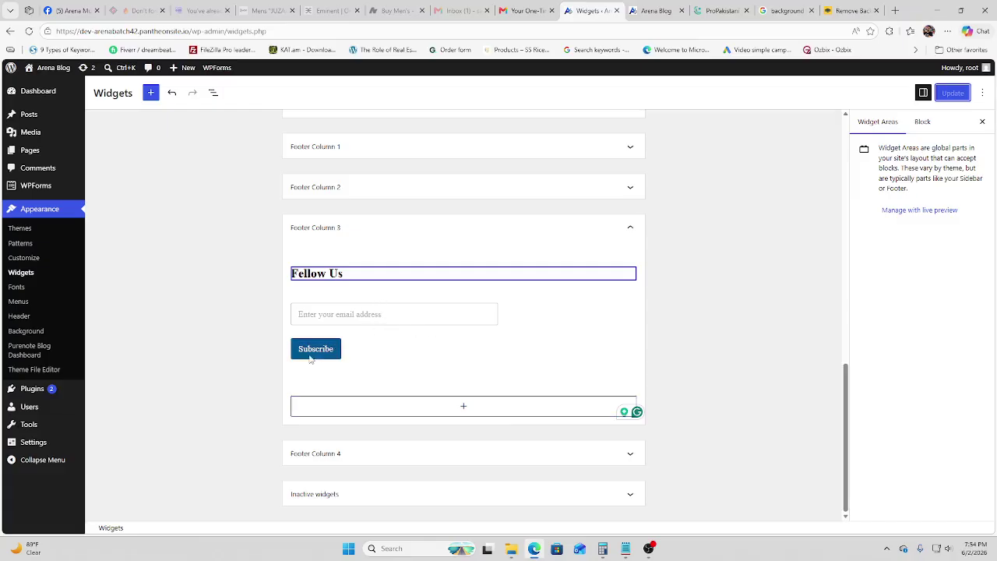
click(369, 459)
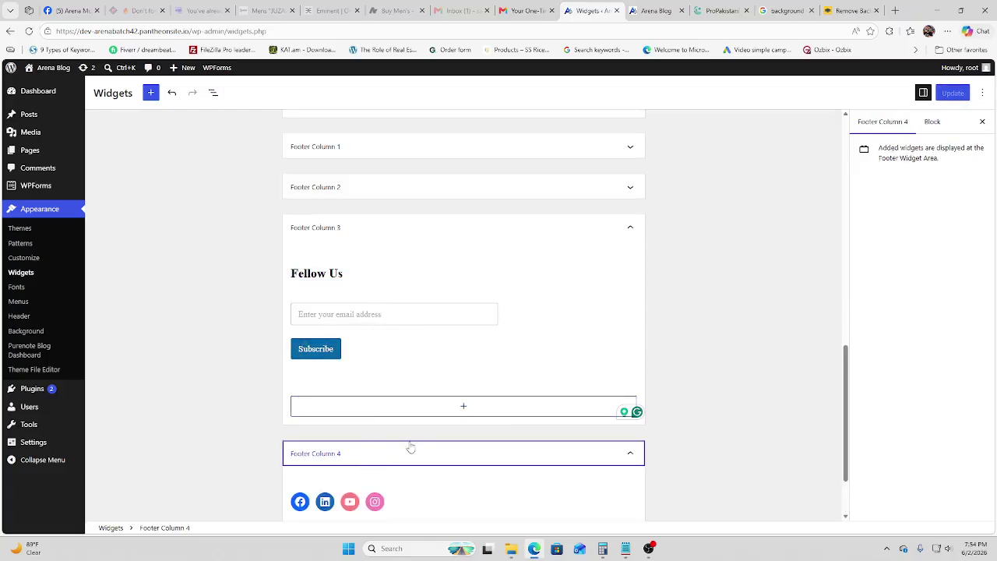
scroll(409, 444, down, 2)
click(325, 413)
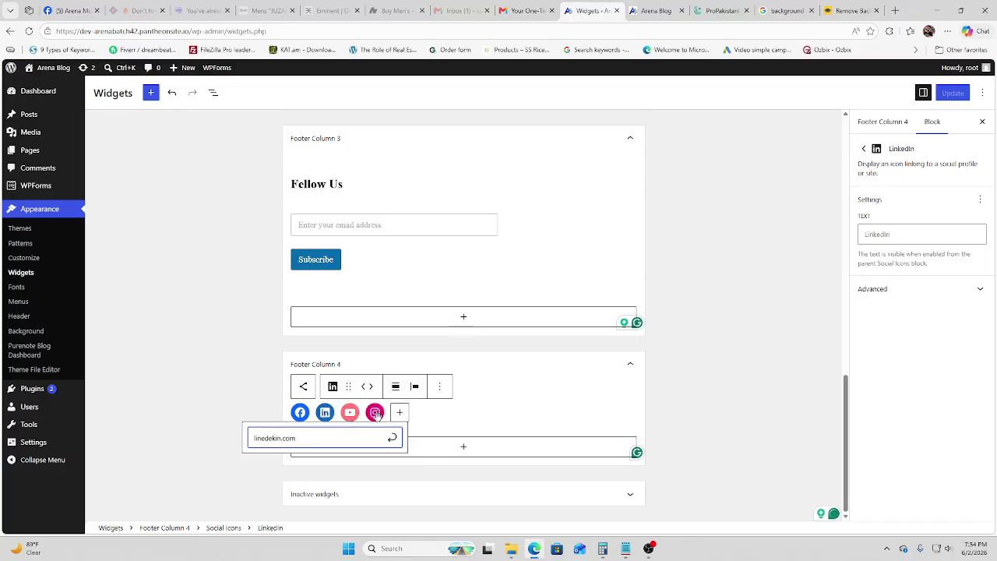
click(300, 413)
click(325, 412)
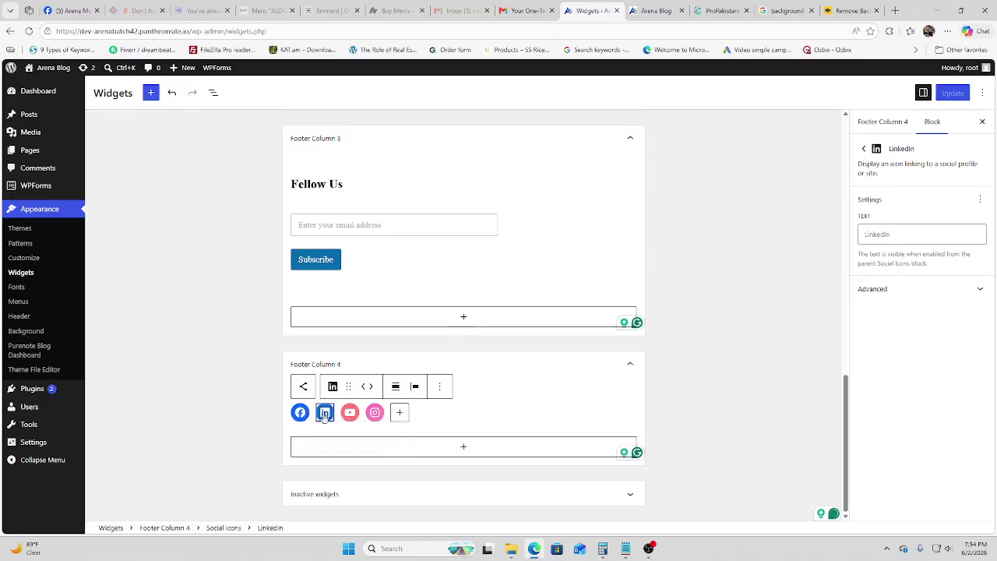
- Delete the Facebook icon and the rest of the social icons, leaving Footer Column 4 empty
click(300, 412)
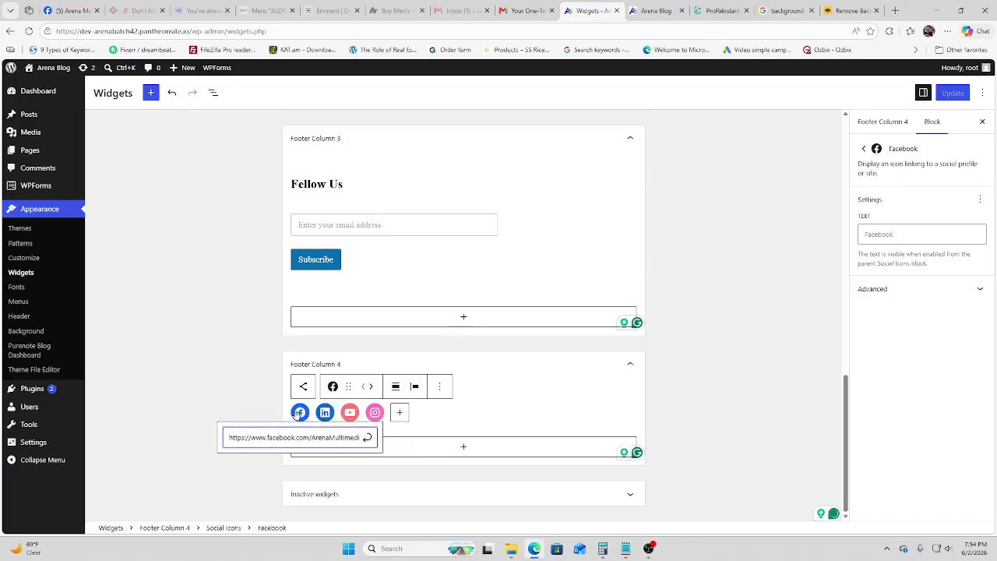
click(440, 386)
click(466, 357)
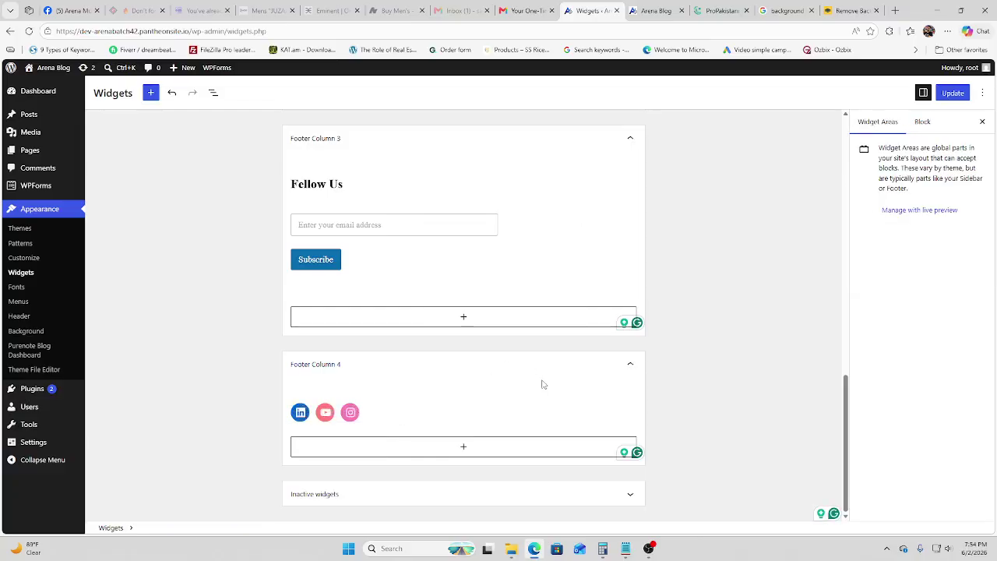
click(349, 412)
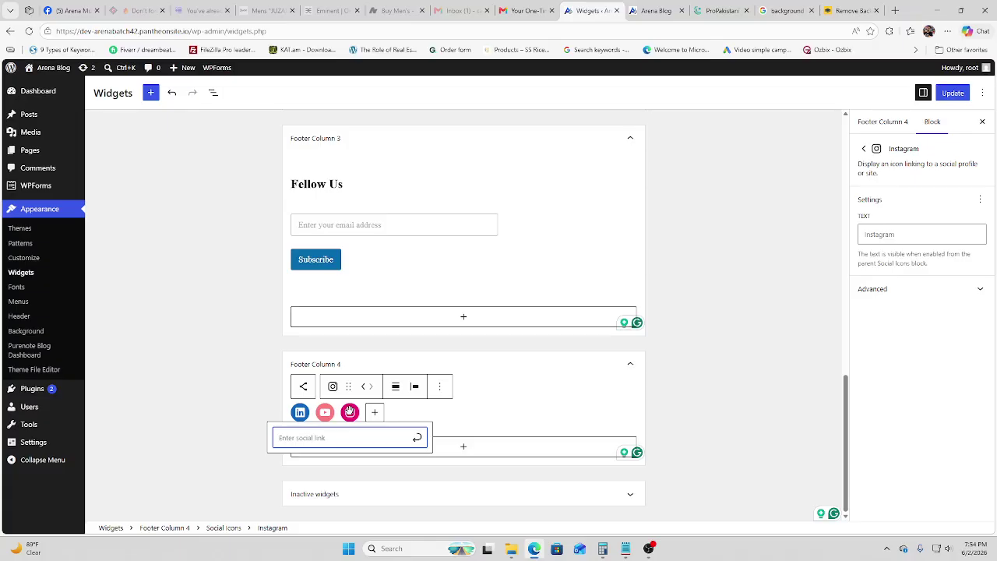
key(BackSpace)
key(BackSpace)
key(BackSpace)
key(BackSpace)
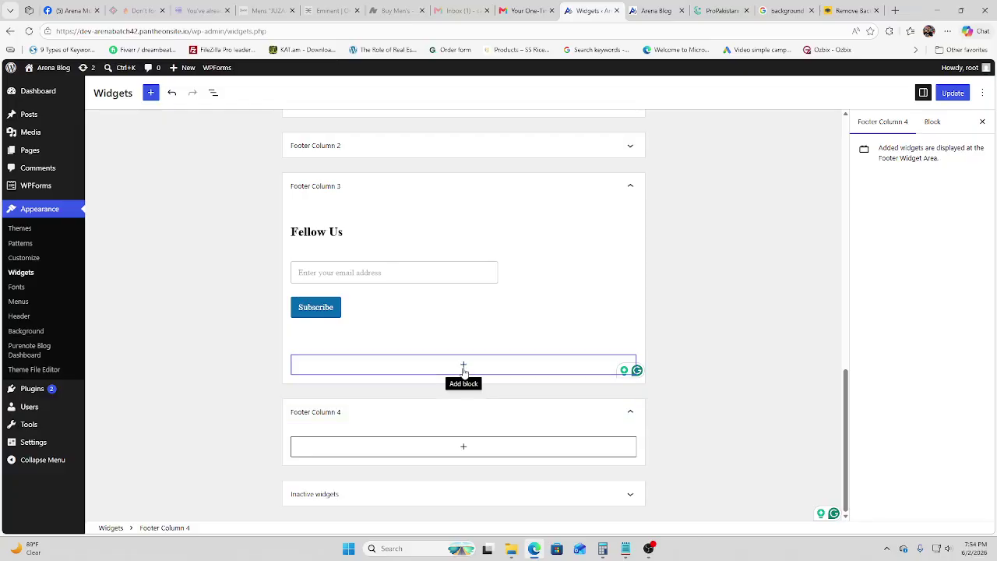
- Search the available blocks for a Facebook block for Footer Column 4
click(448, 445)
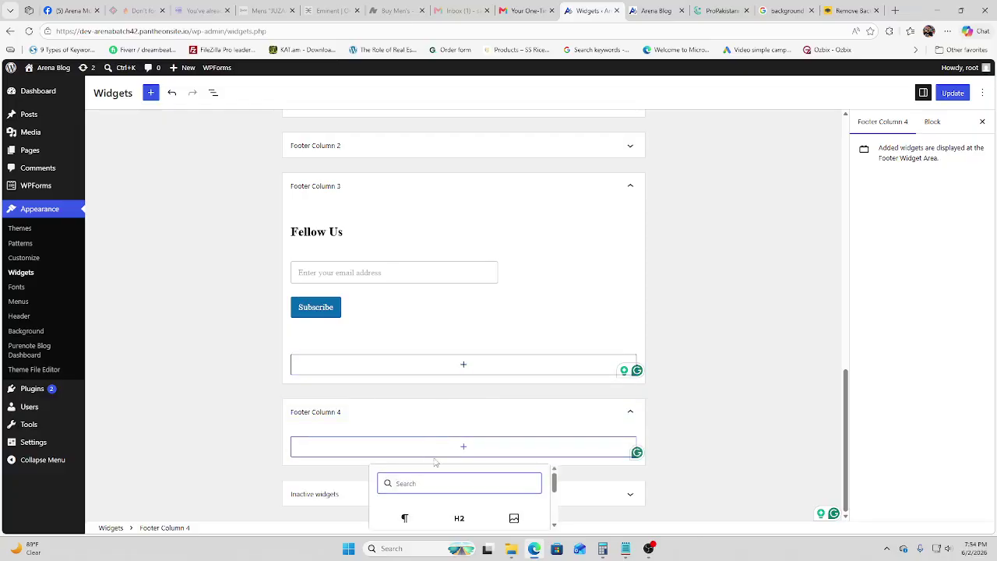
text(face)
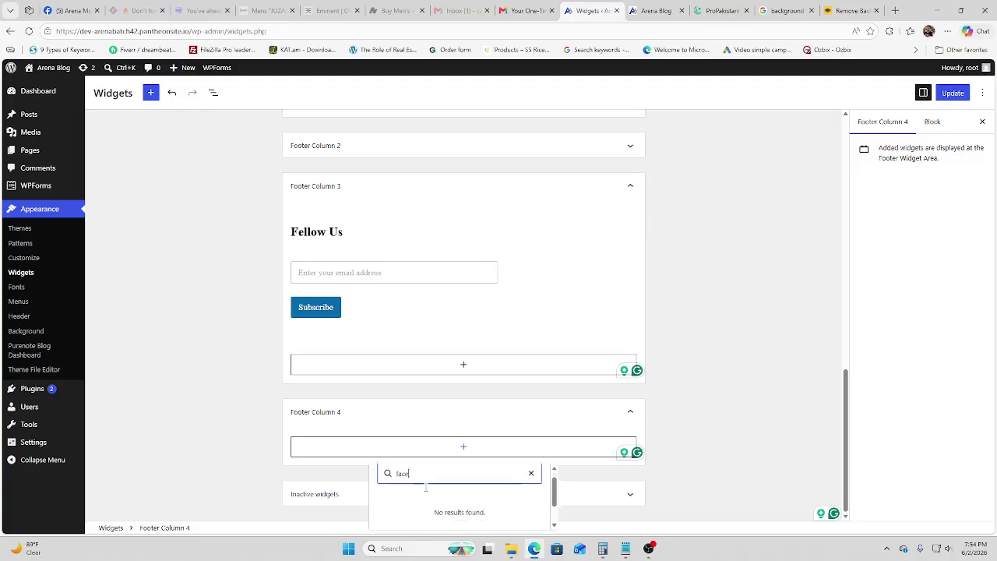
scroll(483, 496, down, 2)
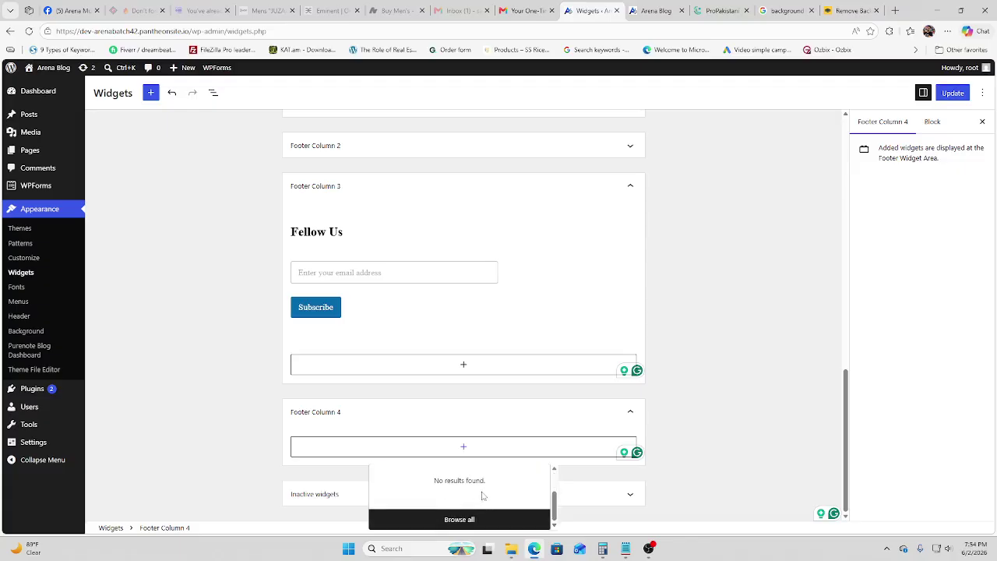
scroll(482, 496, up, 2)
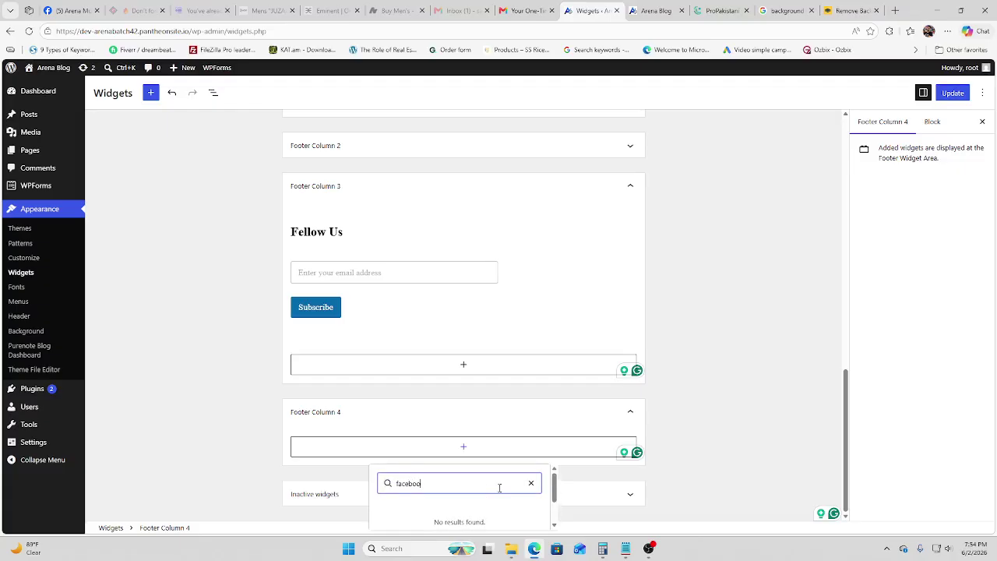
key(BackSpace)
key(BackSpace)
key(BackSpace)
key(BackSpace)
- Search the available blocks for "ico" and add an Icon block to Footer Column 4
text(so)
key(BackSpace)
text(ico)
scroll(459, 503, down, 2)
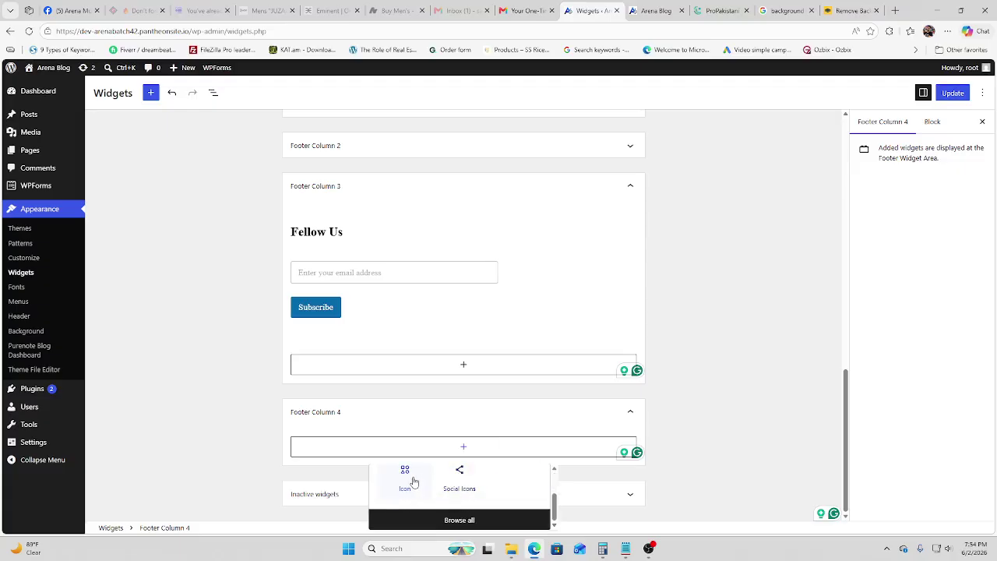
scroll(464, 495, up, 2)
scroll(466, 502, down, 2)
click(414, 487)
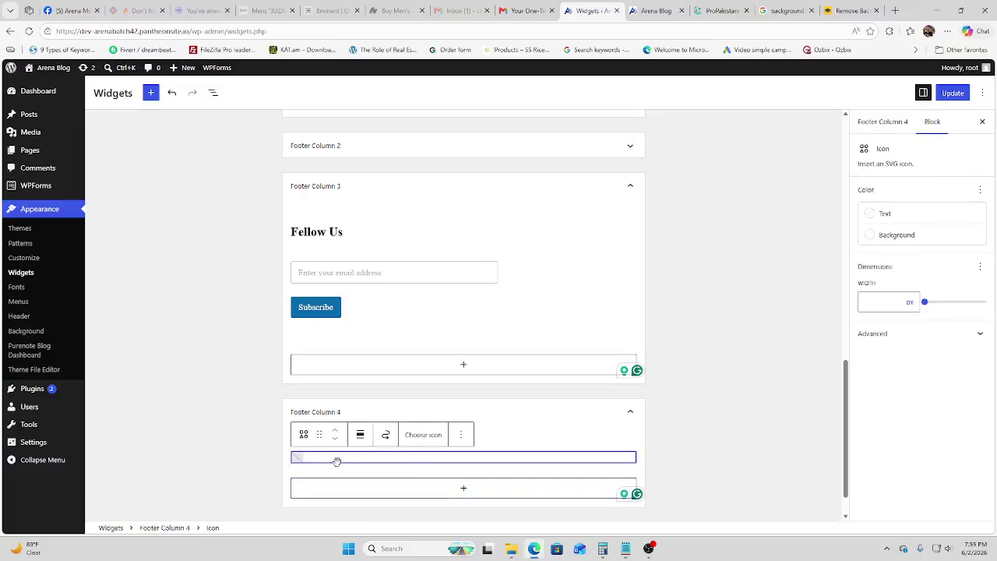
- Search the icon library for "face" and delete the Icon block from Footer Column 4
click(440, 439)
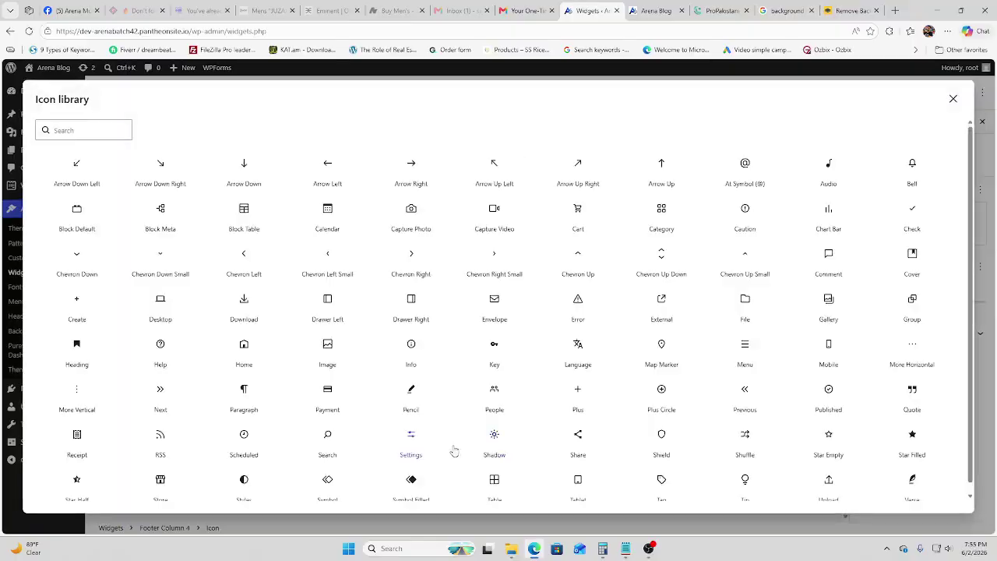
click(98, 132)
text(fac)
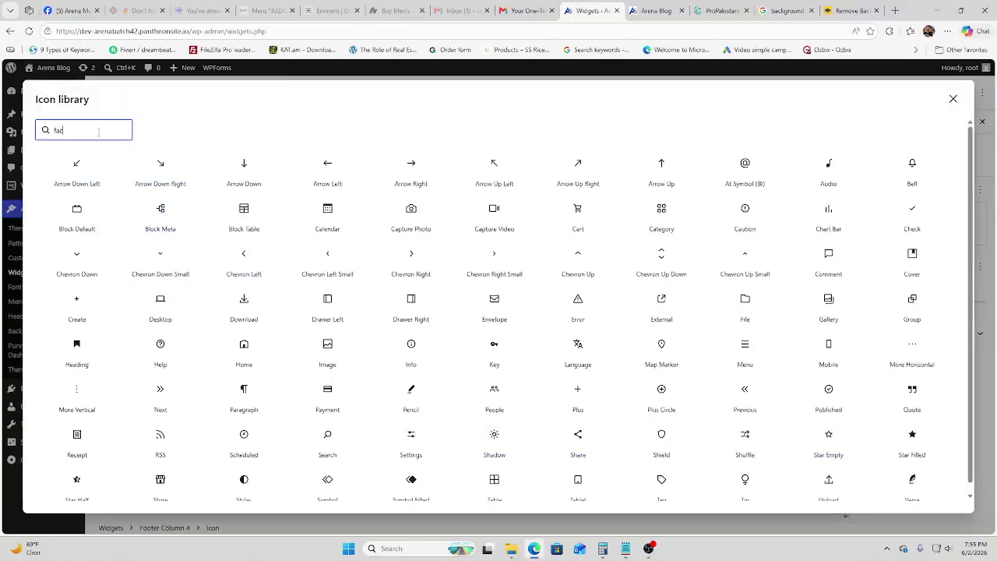
text(e)
scroll(439, 296, down, 1)
scroll(742, 388, up, 1)
click(953, 99)
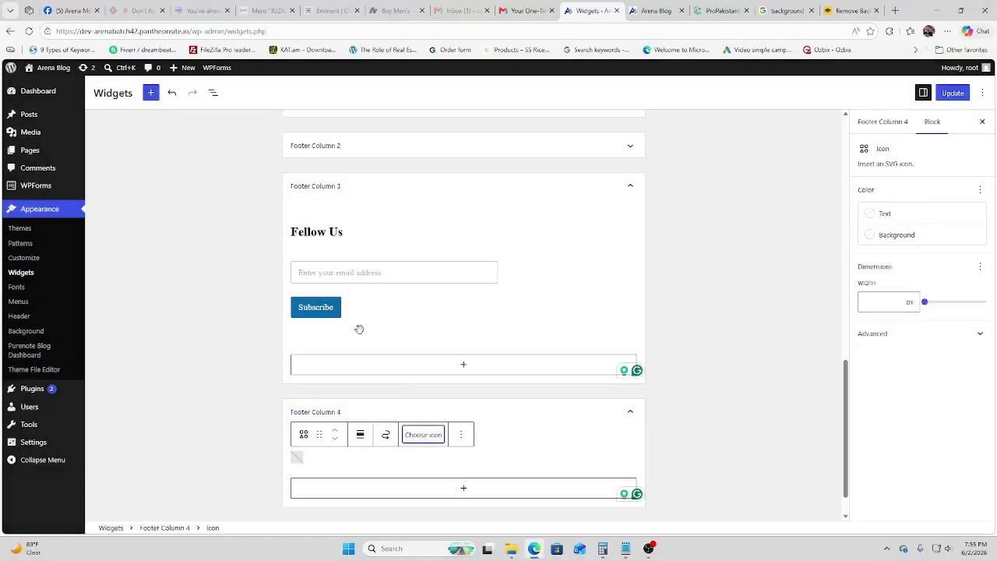
click(461, 435)
click(469, 403)
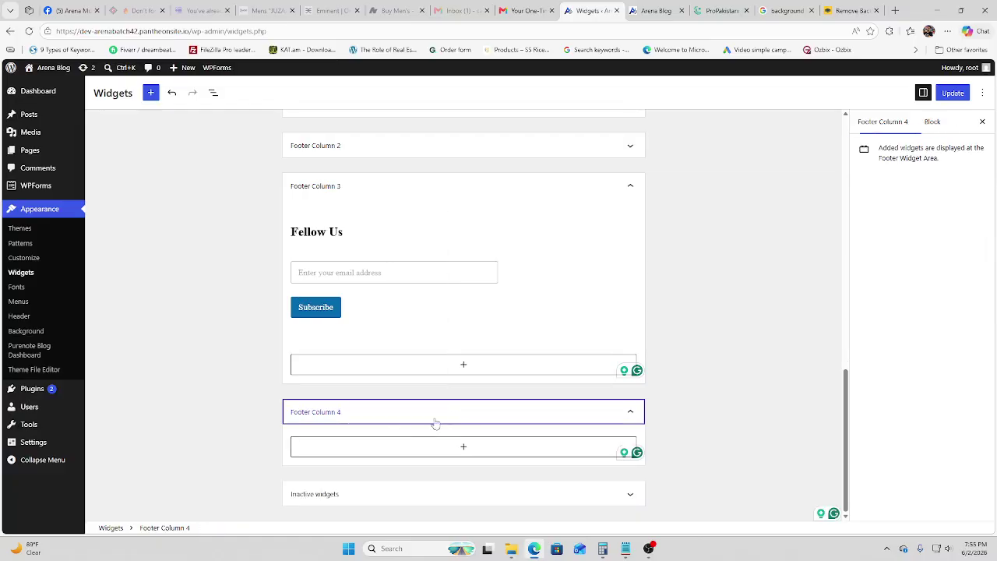
- Add a Social Icons block to Footer Column 4 and insert a Facebook icon in it
click(362, 449)
scroll(464, 487, down, 3)
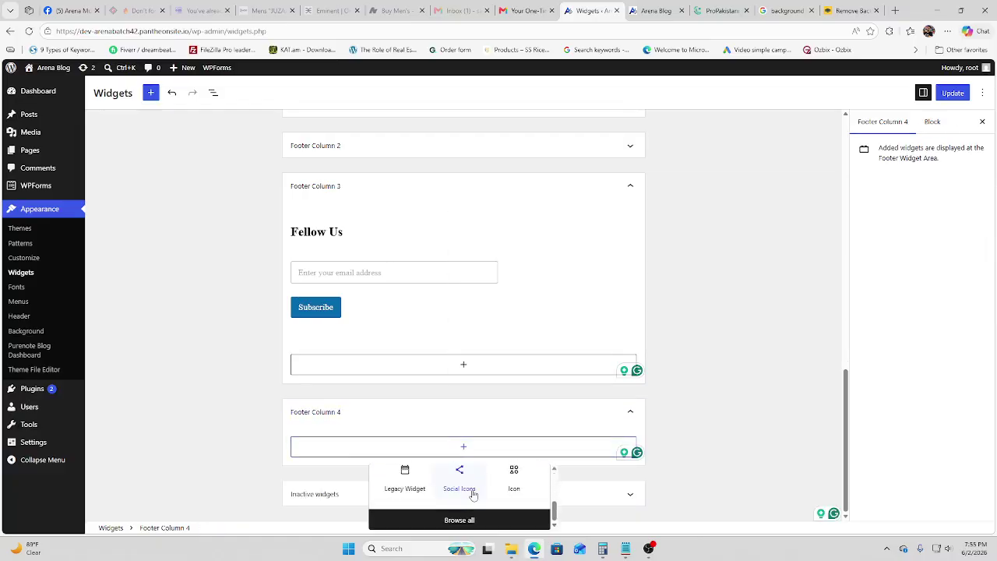
click(465, 490)
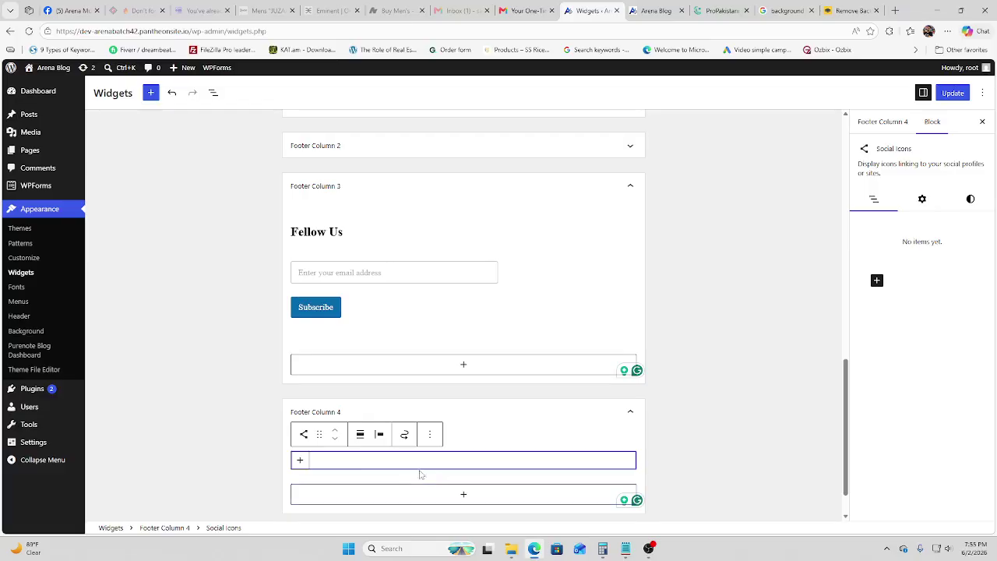
click(300, 461)
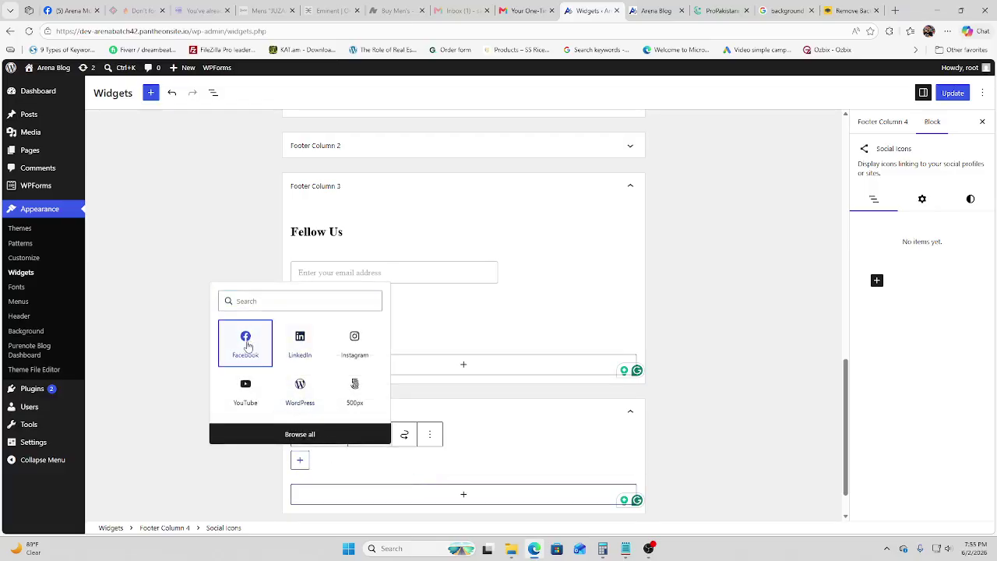
click(245, 343)
- Link the Facebook icon to the Arena Multimedia Facebook page URL and save the widgets
click(300, 461)
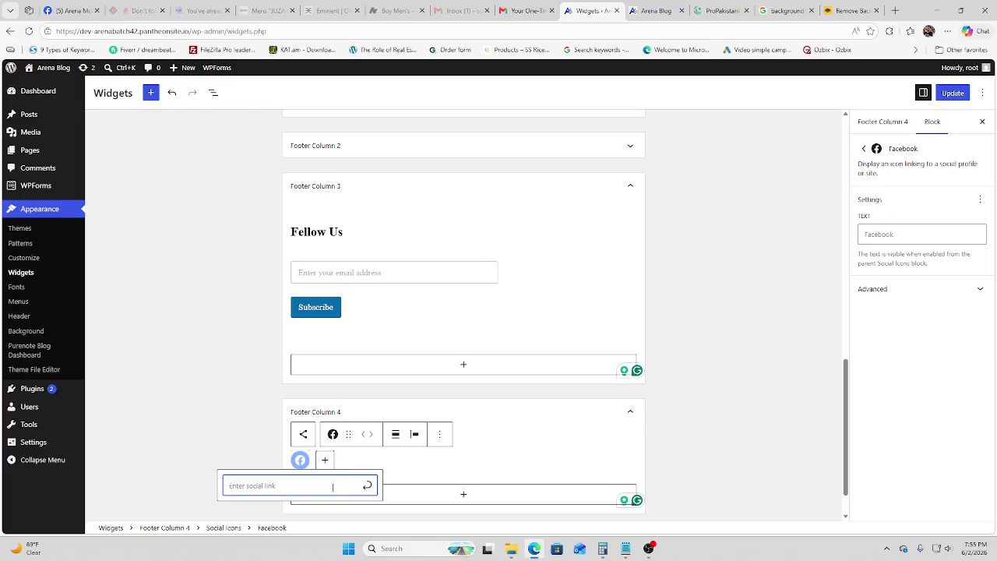
text(https://www.facebook.com/ArenaMultimediaSit)
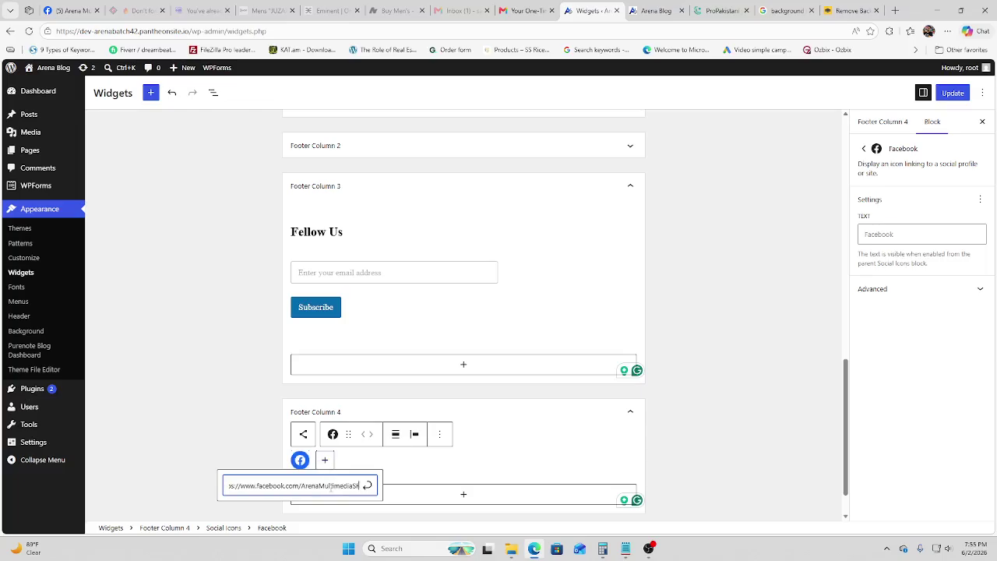
click(371, 485)
click(946, 96)
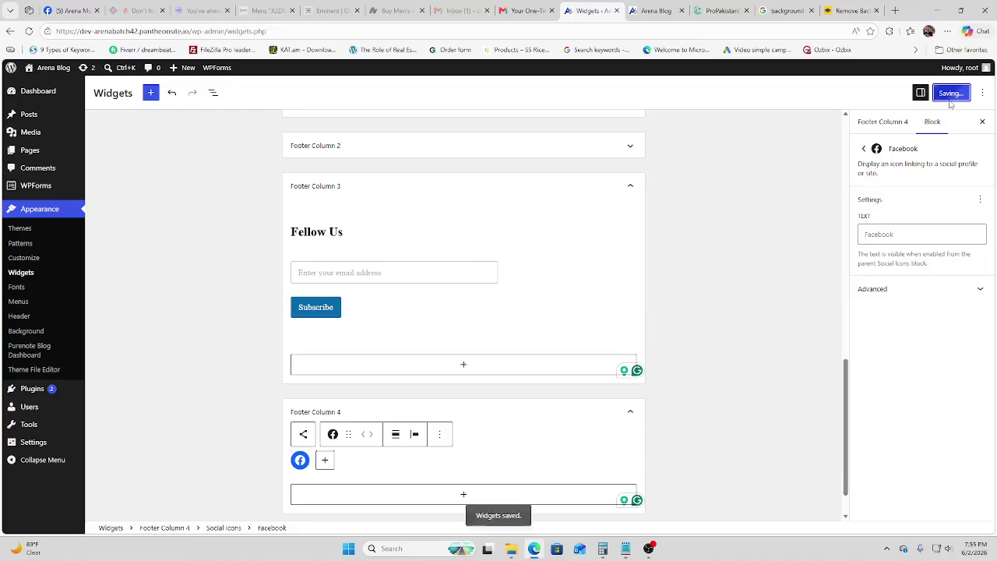
- Reload the Arena Blog home page and check the footer for the new Facebook icon
click(877, 234)
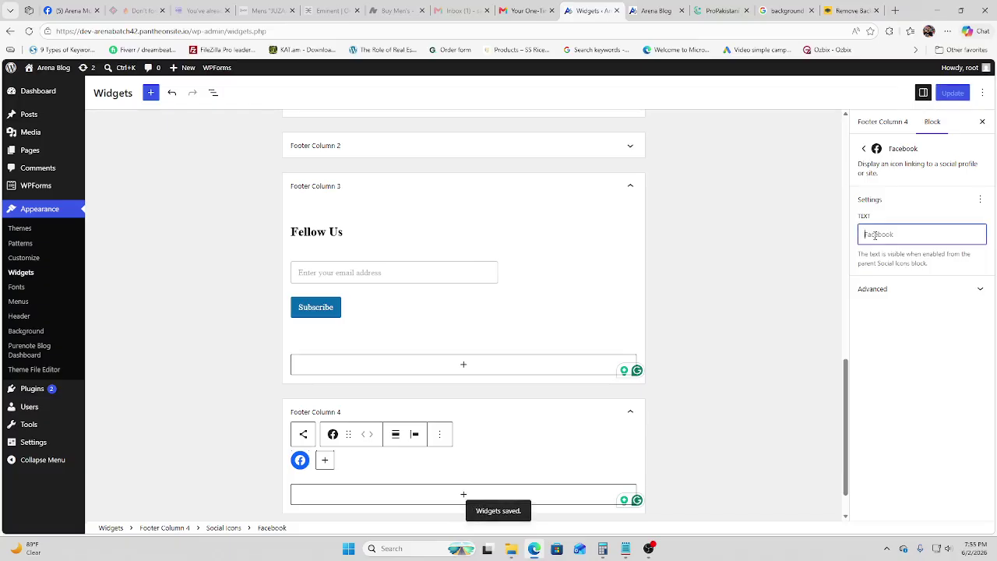
click(655, 10)
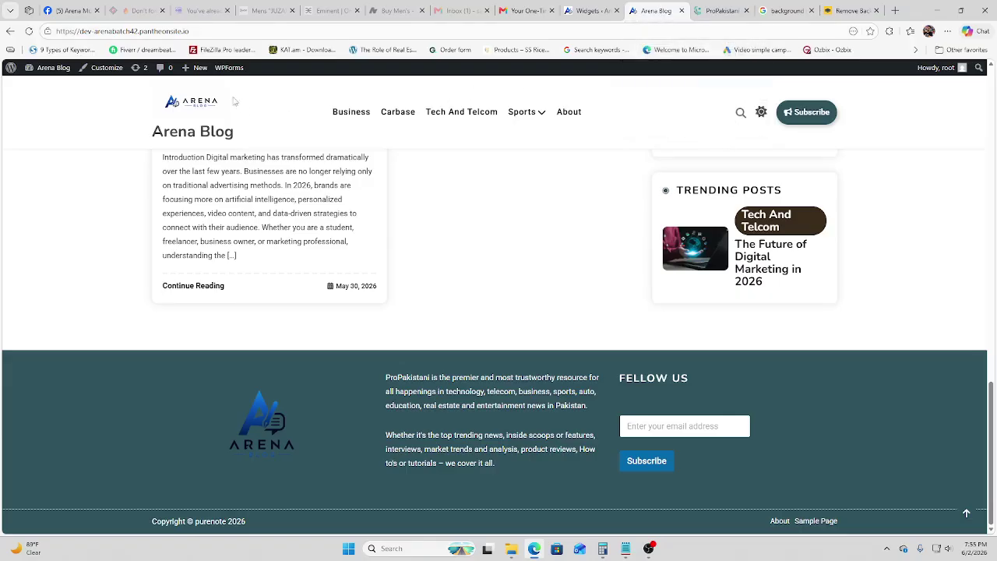
click(29, 31)
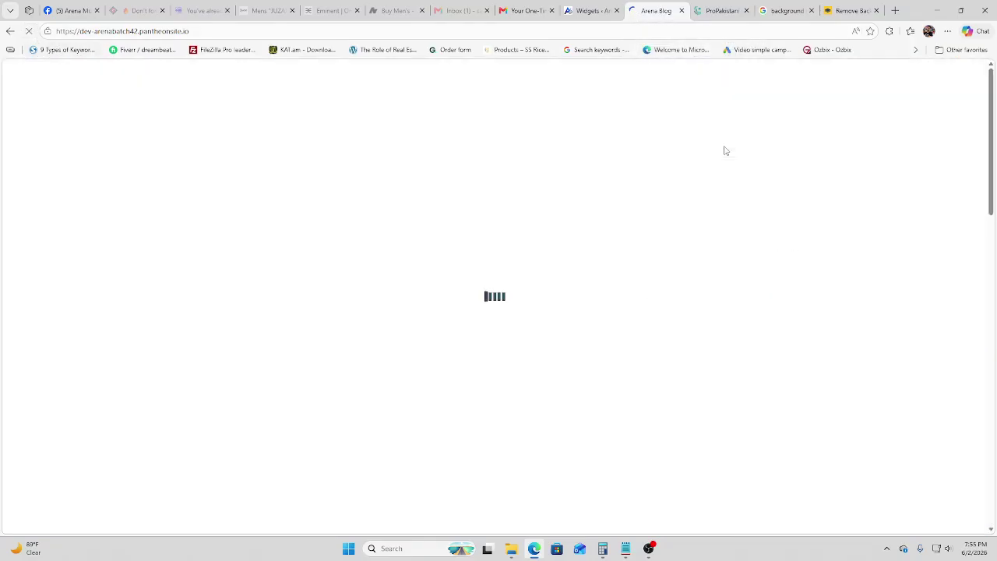
scroll(712, 363, down, 2)
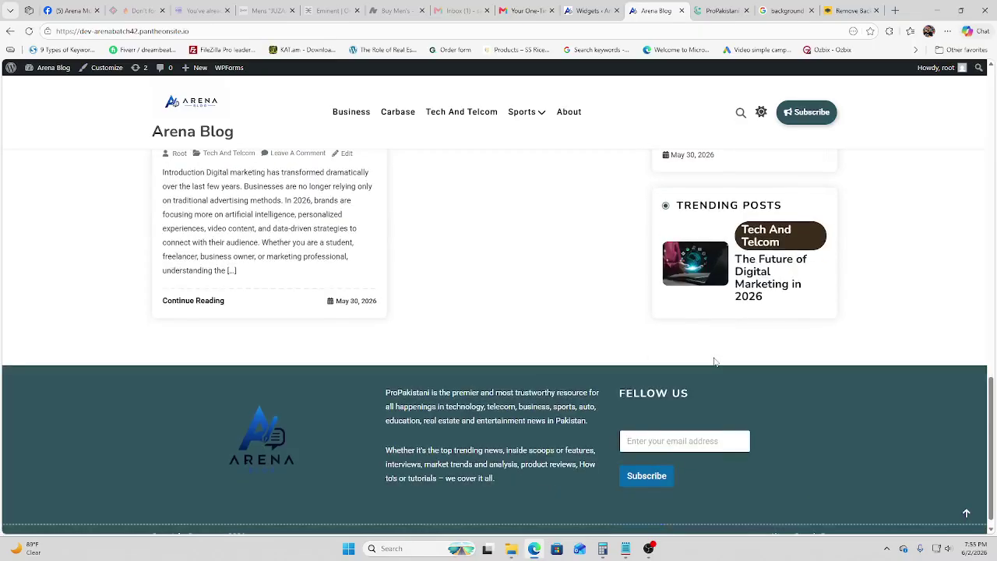
- Return to the Widgets page, set the Facebook icon's text to "Facebook" and save the widgets
click(592, 10)
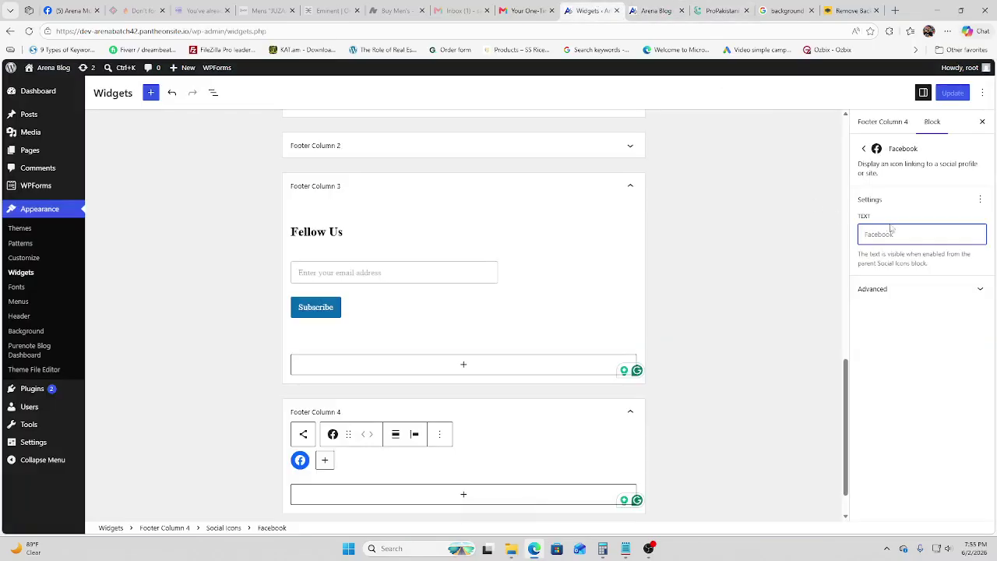
text(f)
click(953, 94)
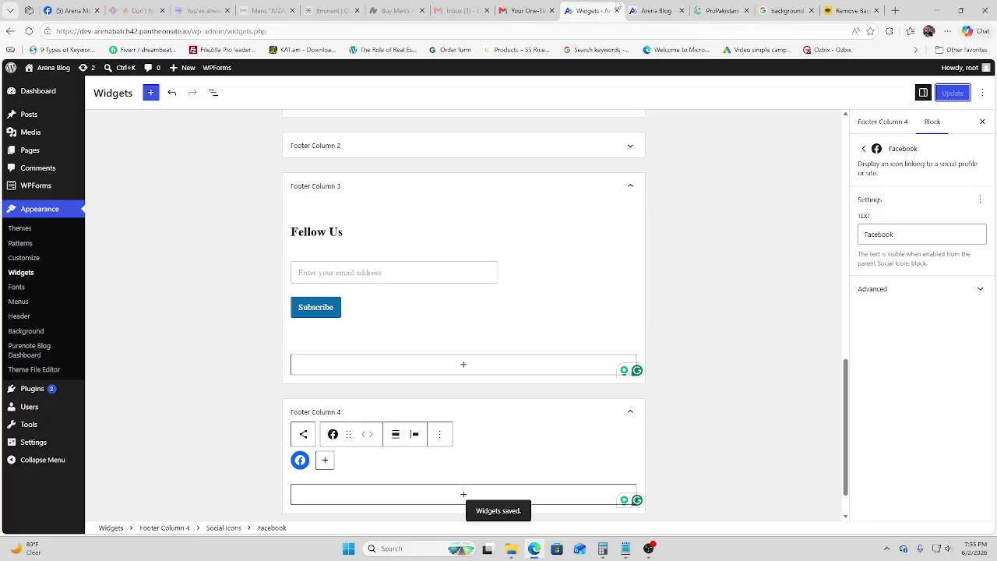
- Reload the Arena Blog home page and check the footer for the labelled Facebook icon
click(648, 10)
click(29, 32)
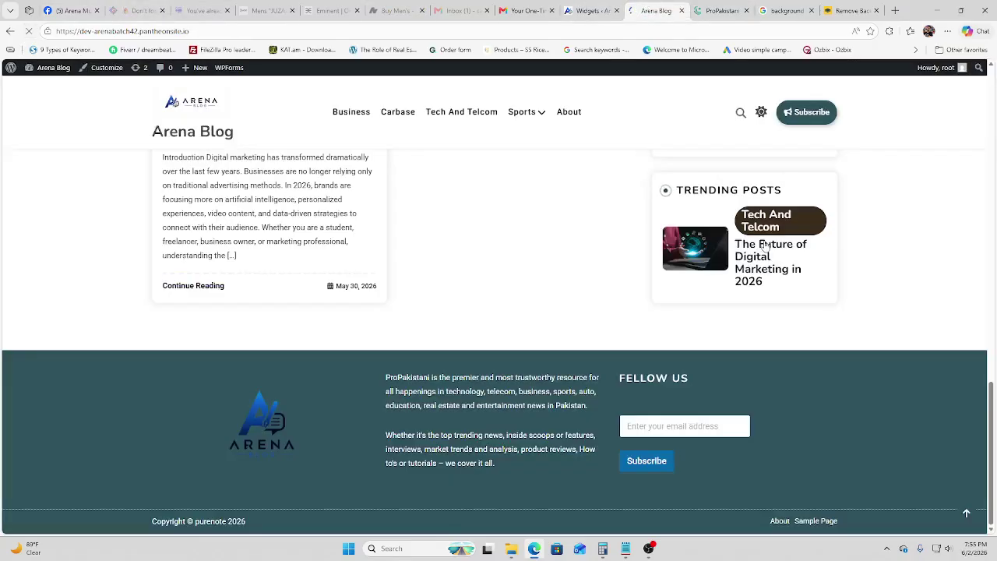
scroll(765, 247, down, 3)
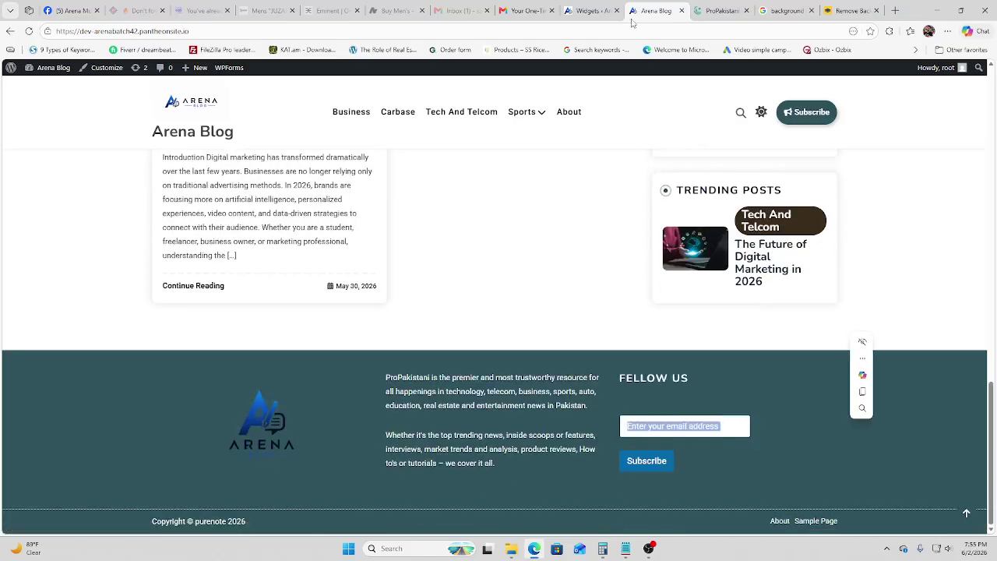
- Return to the Widgets page and inspect the Facebook icon's text hint, link and advanced settings
click(596, 11)
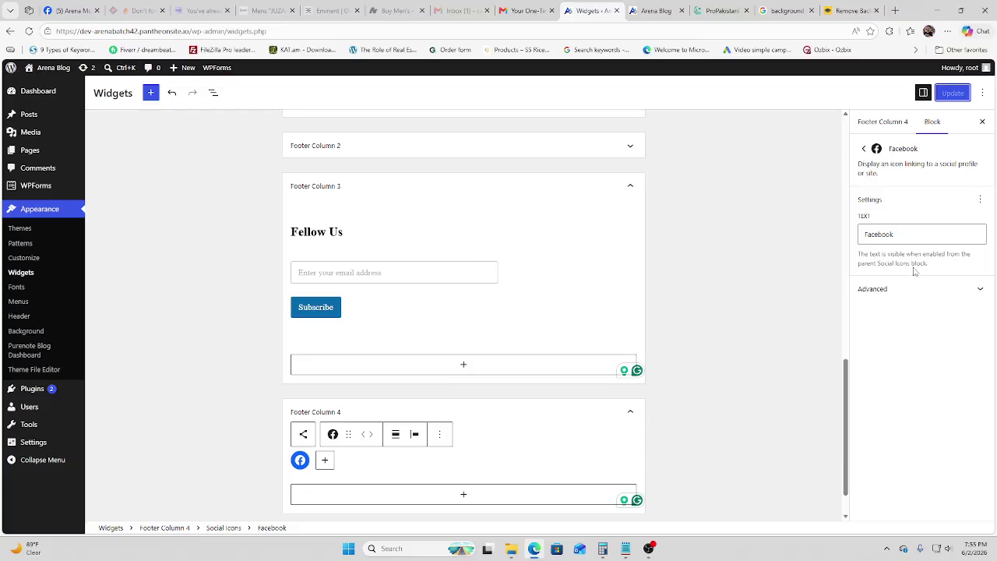
drag(912, 267, 864, 251)
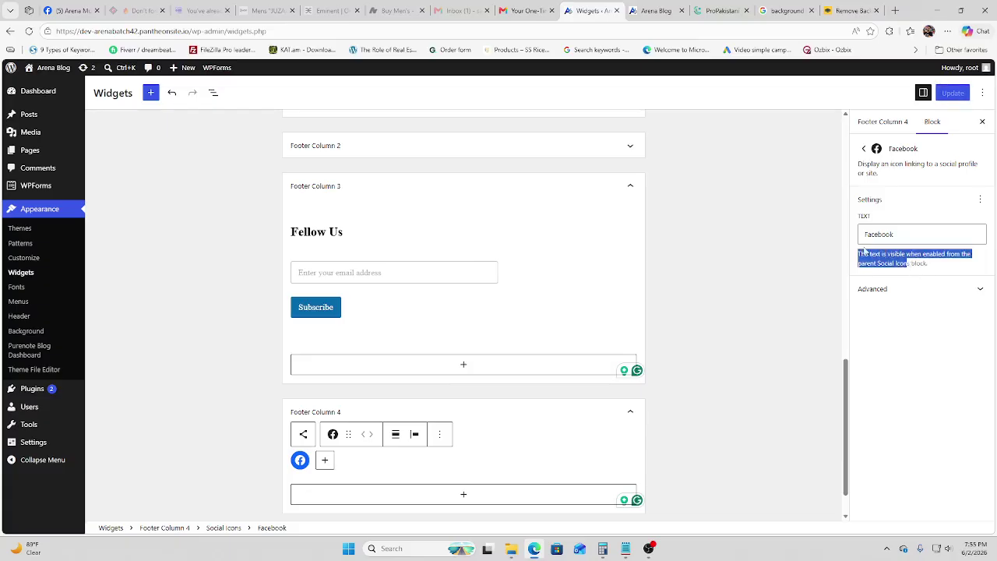
click(299, 460)
click(367, 486)
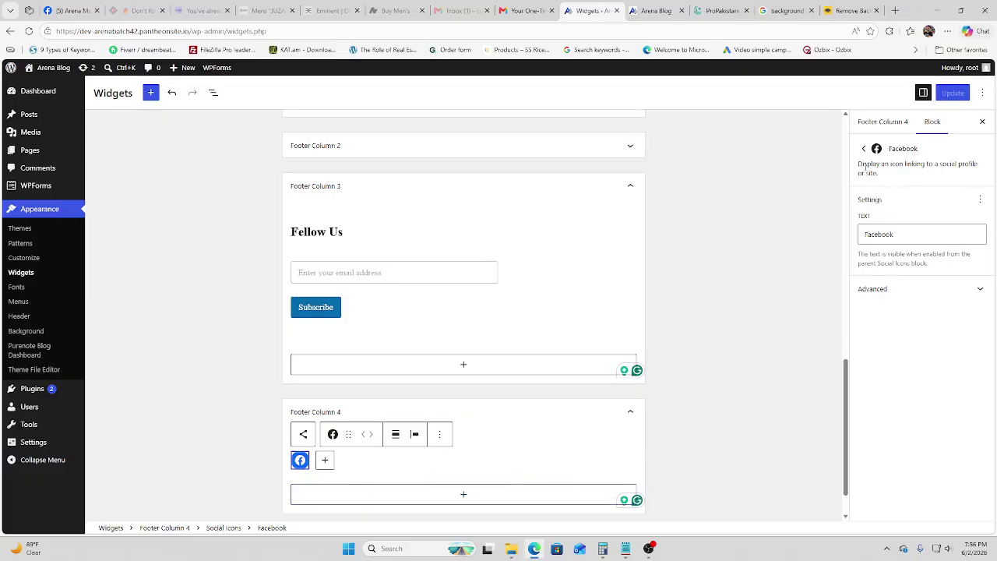
click(922, 294)
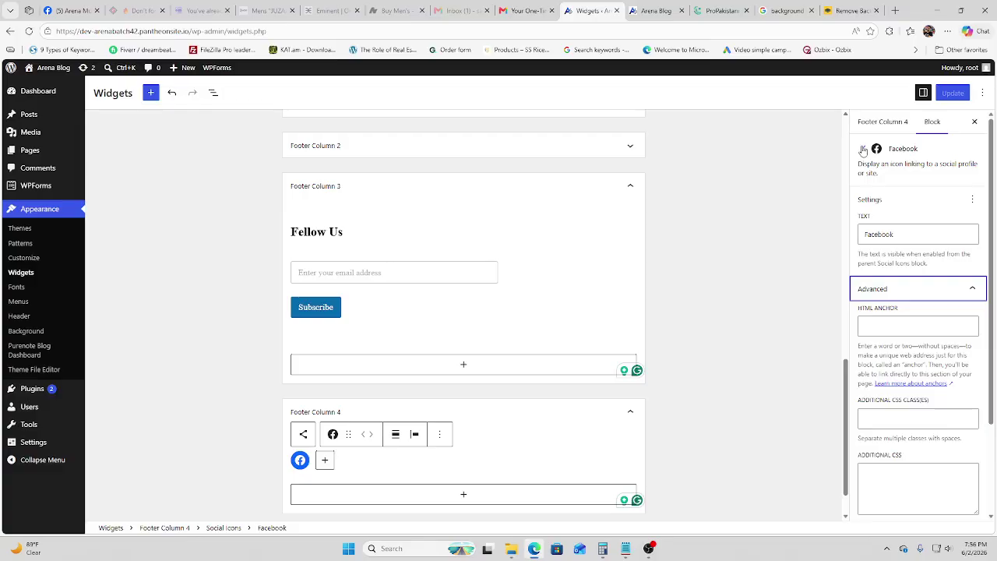
- Set the Social Icons block's icon size to Large, turn on its text labels and save the widgets
click(864, 148)
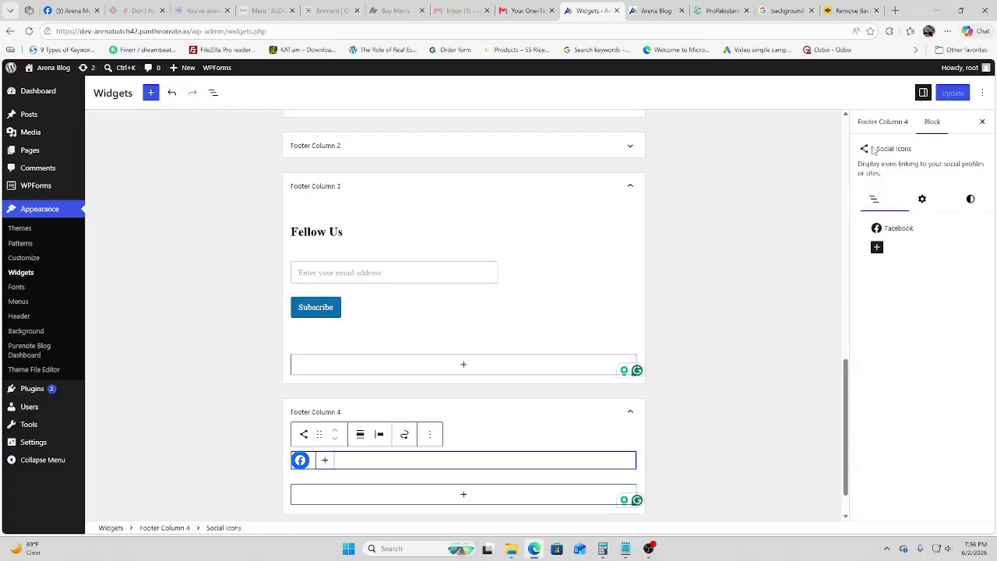
click(923, 200)
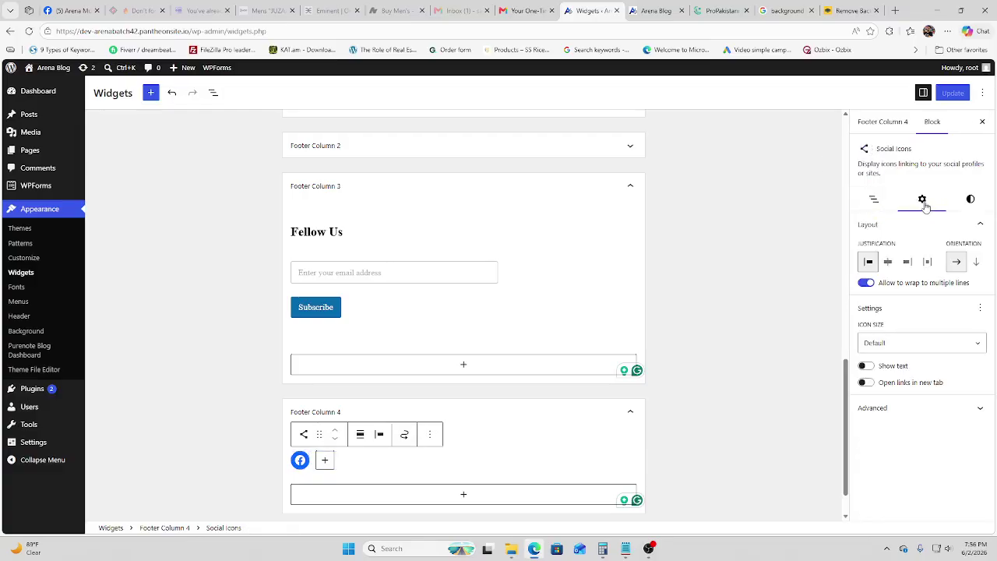
click(933, 341)
click(883, 402)
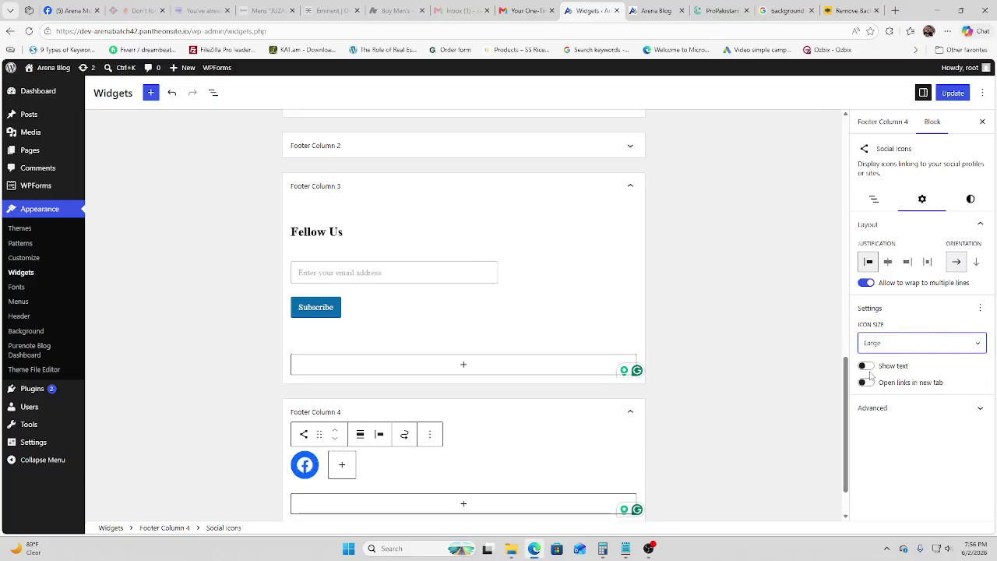
click(867, 366)
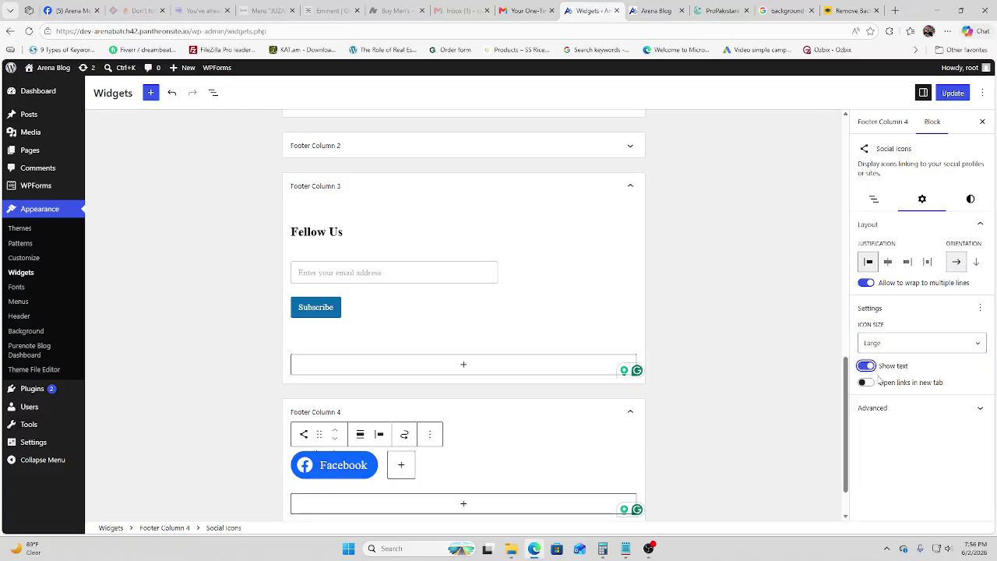
click(952, 93)
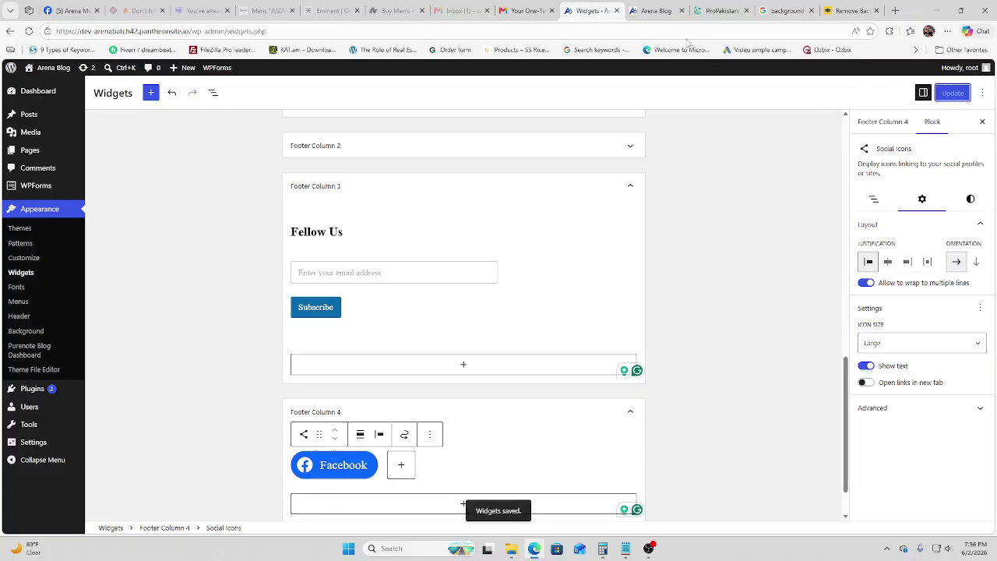
- Reload the Arena Blog home page and check the footer for the large Facebook icon with text
click(656, 10)
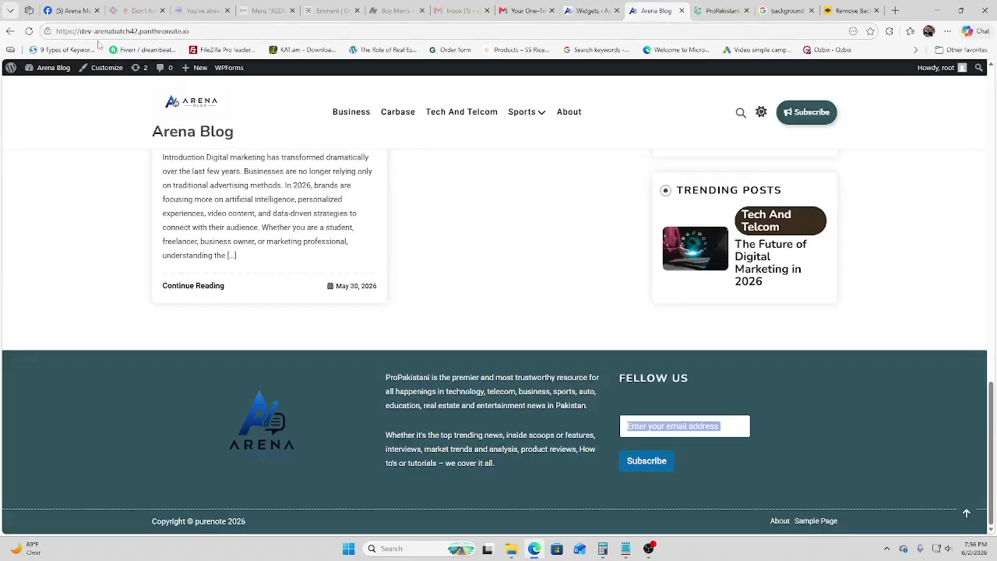
click(29, 31)
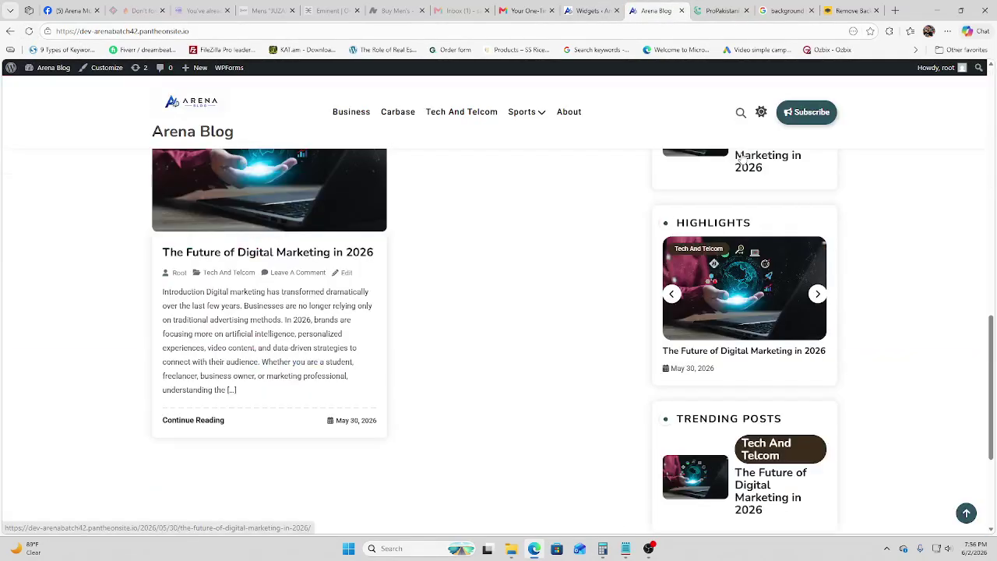
scroll(740, 159, down, 3)
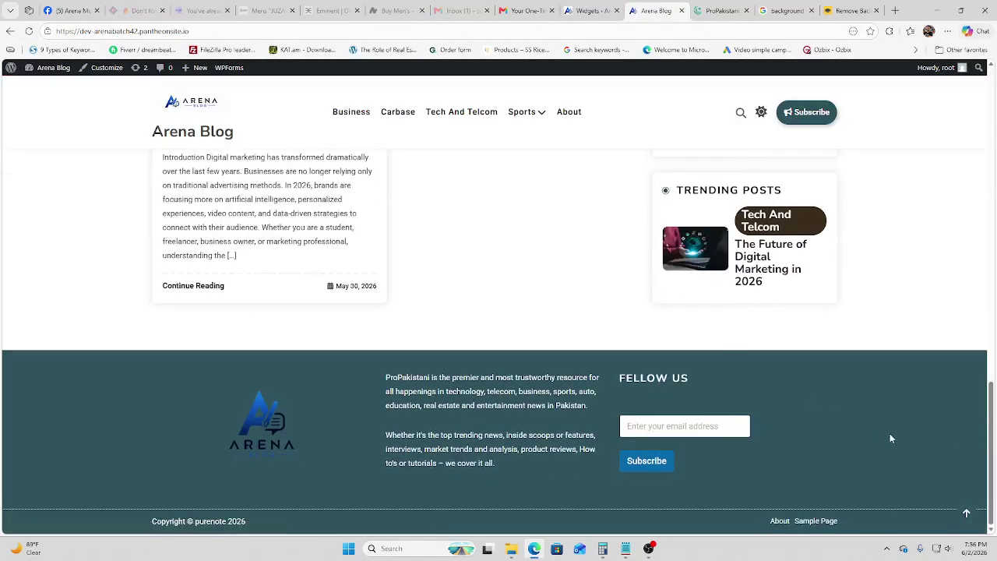
- Return to the Widgets page and inspect the icon size options of the Social Icons block
click(592, 11)
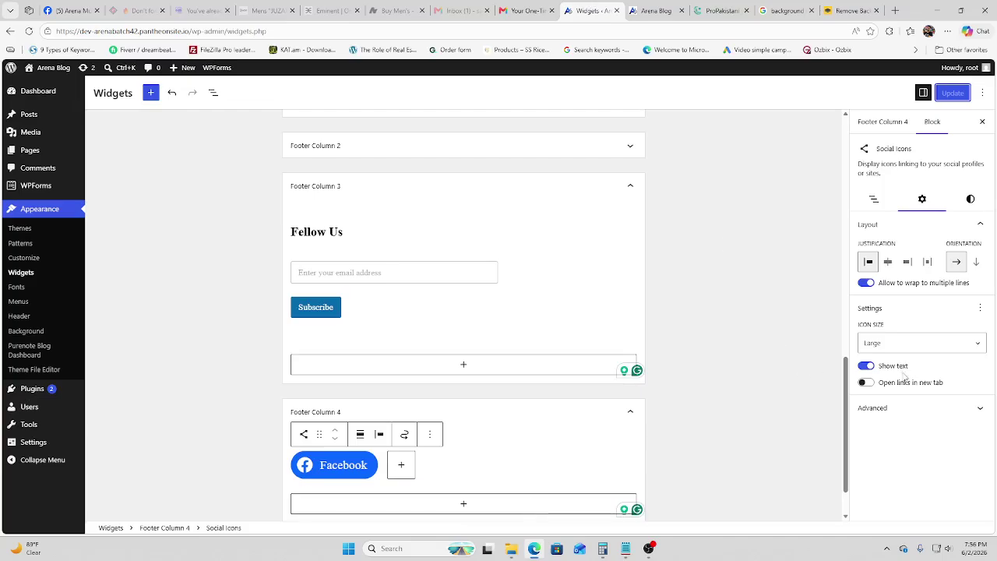
click(923, 351)
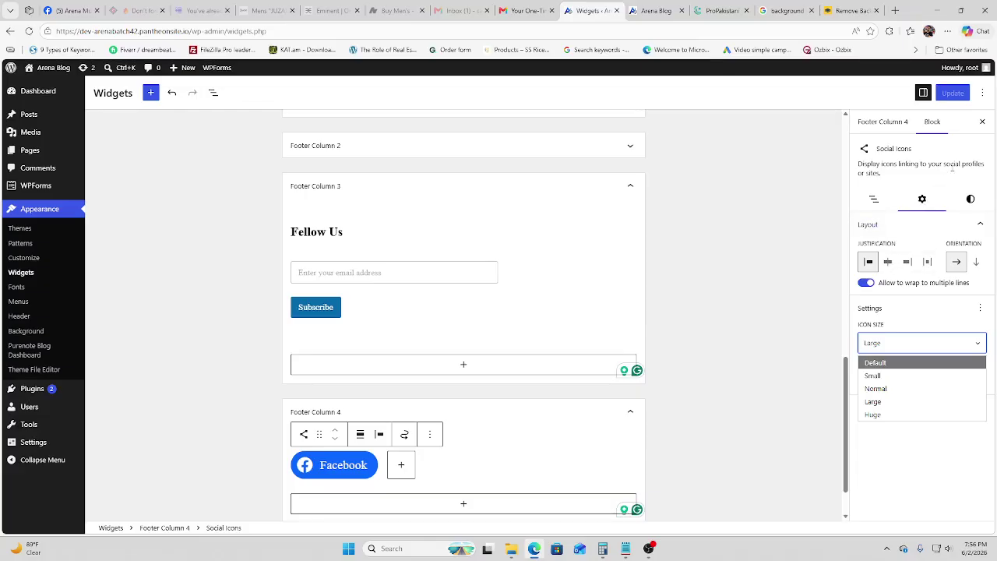
key(Escape)
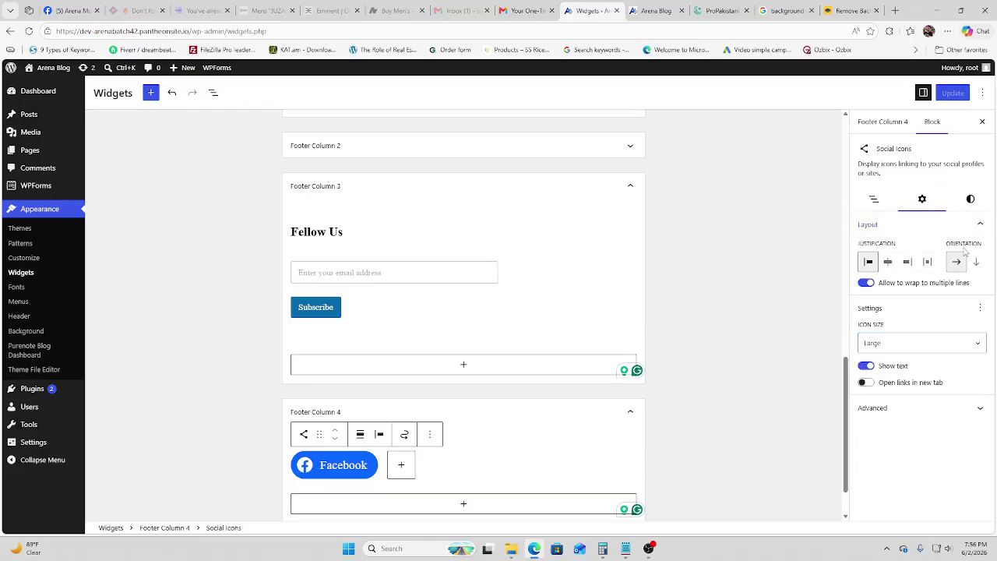
- Delete the Facebook icon and its Social Icons block from Footer Column 4 and save the widgets
scroll(393, 468, down, 1)
click(336, 405)
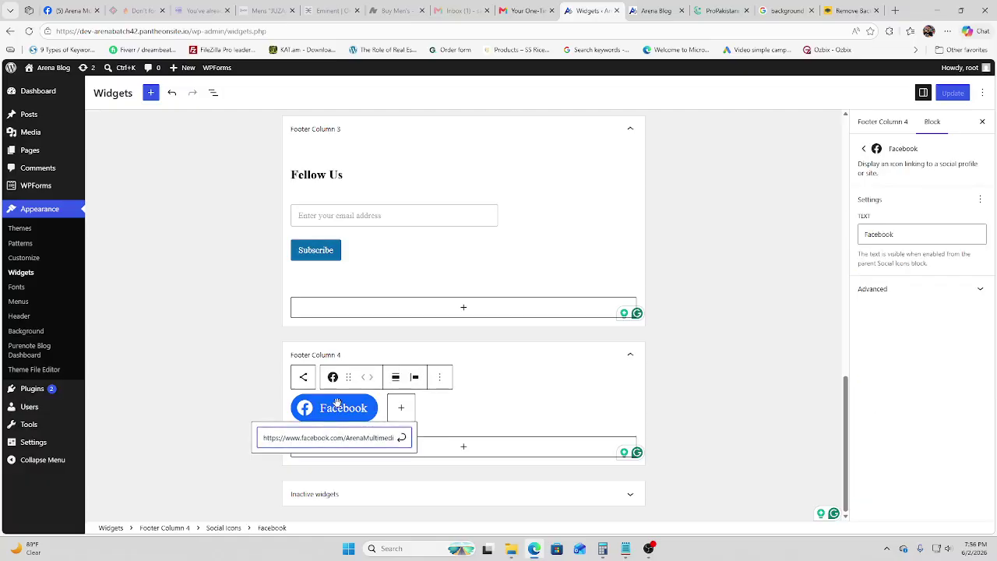
click(403, 439)
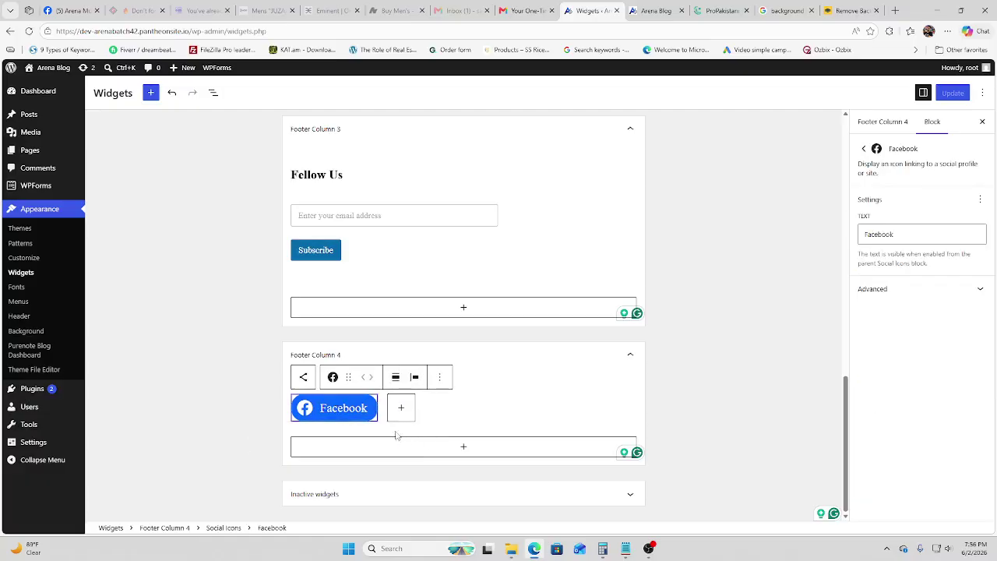
click(439, 377)
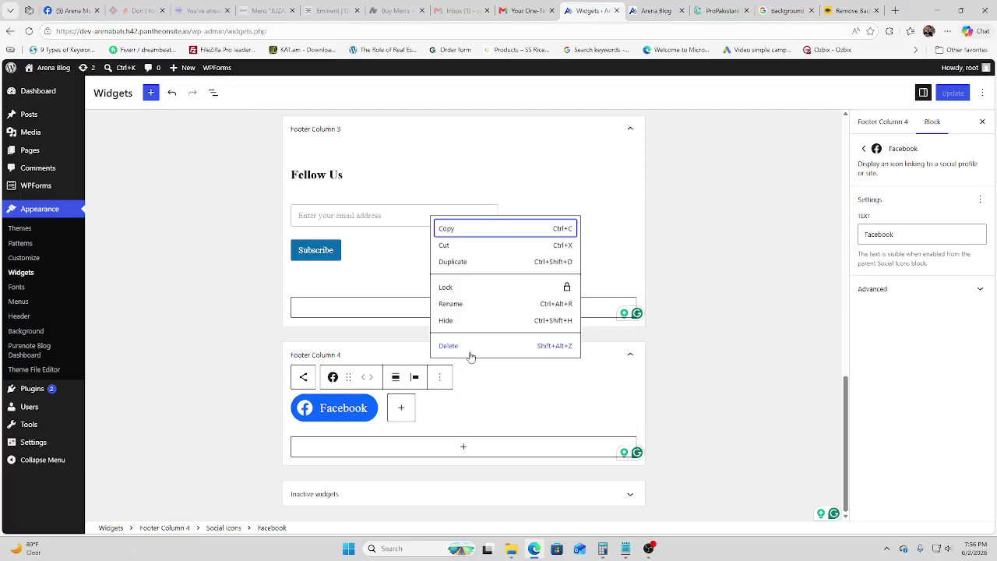
click(471, 346)
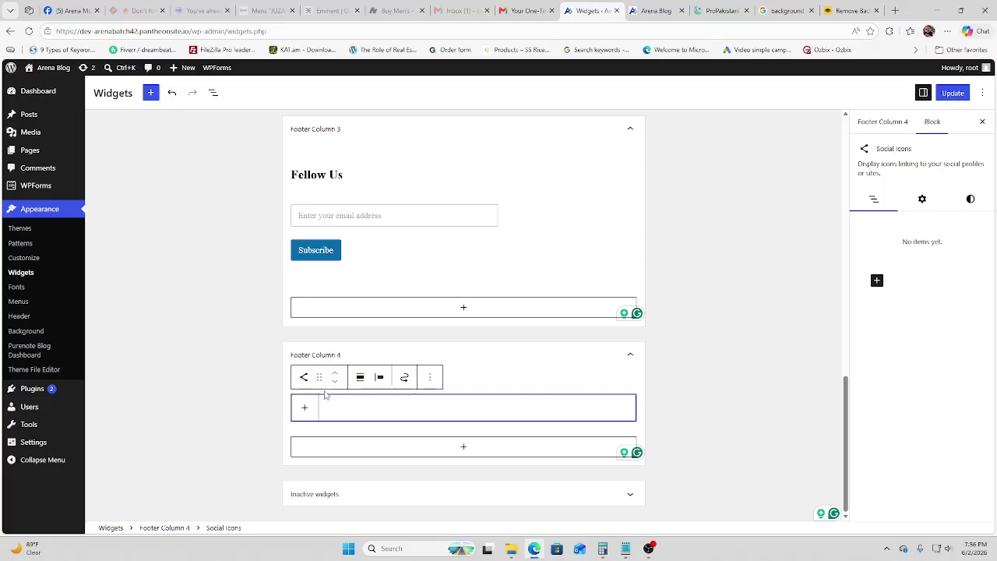
click(429, 378)
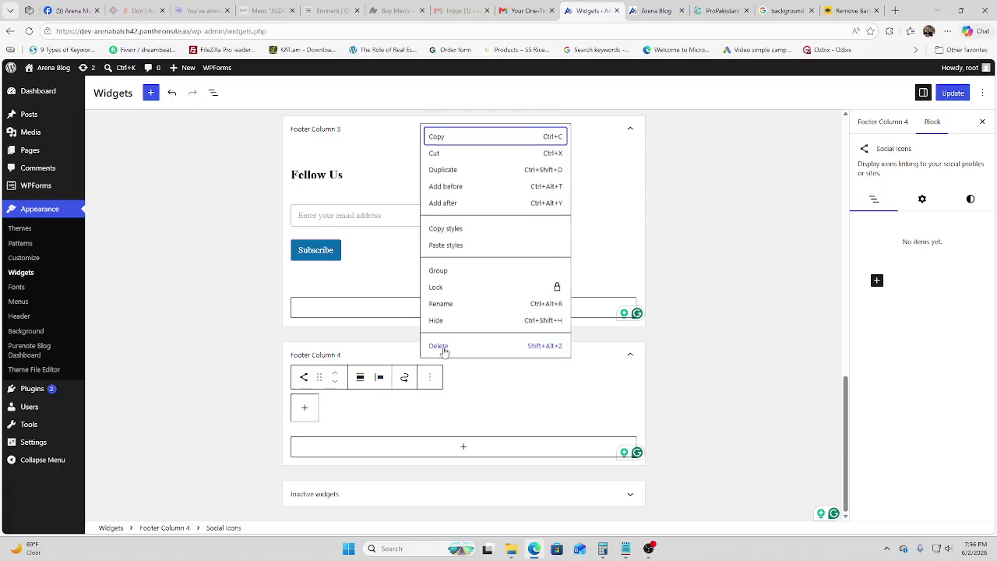
click(443, 346)
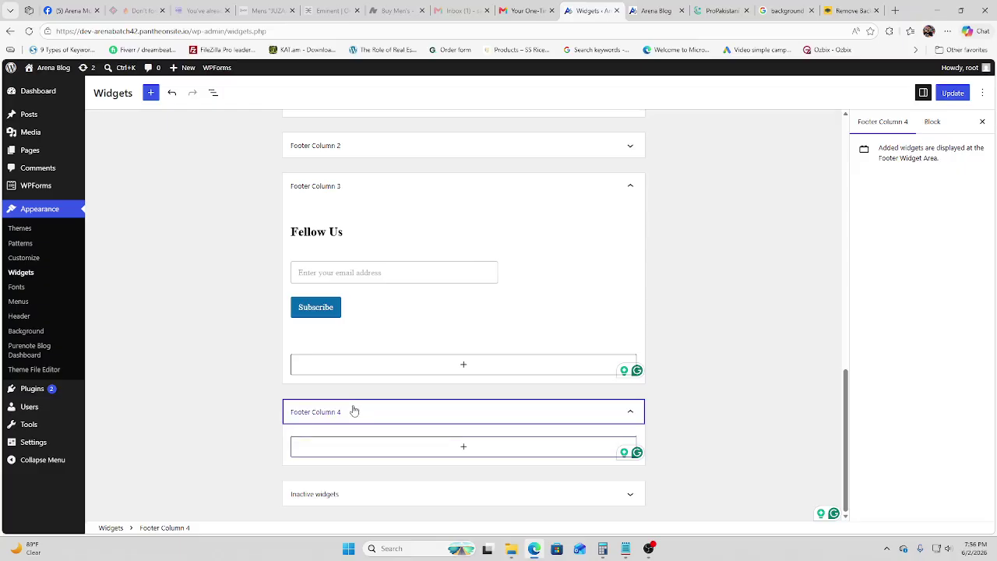
click(953, 93)
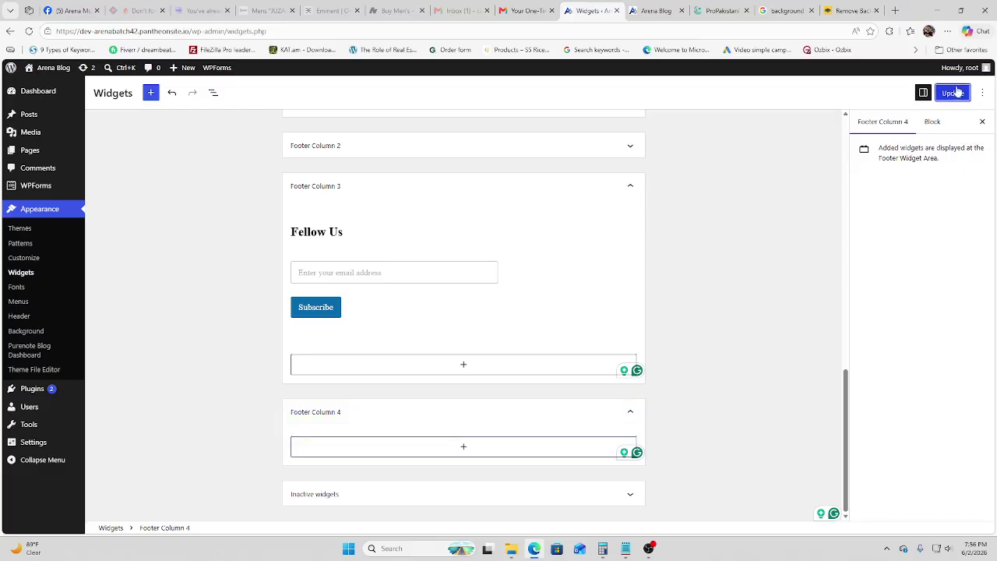
- Reload the Arena Blog home page and check the header and the footer without the social icons block
click(657, 10)
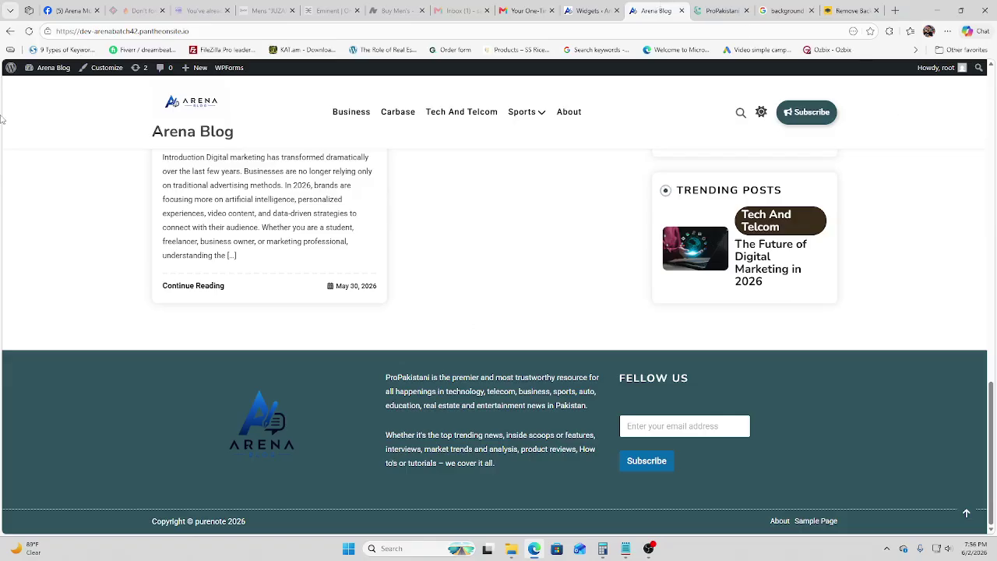
click(29, 31)
scroll(590, 405, up, 10)
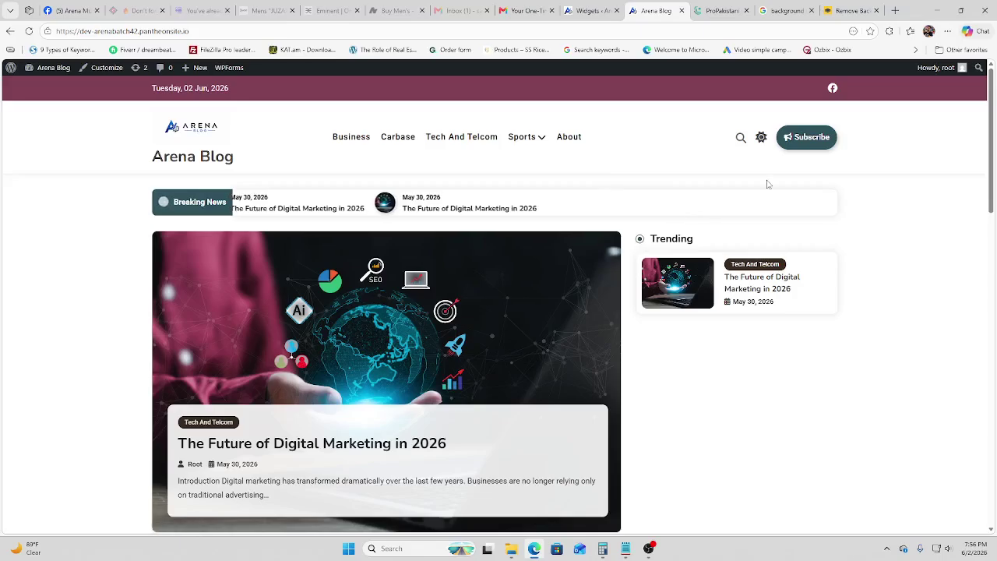
scroll(867, 183, down, 5)
scroll(867, 183, down, 10)
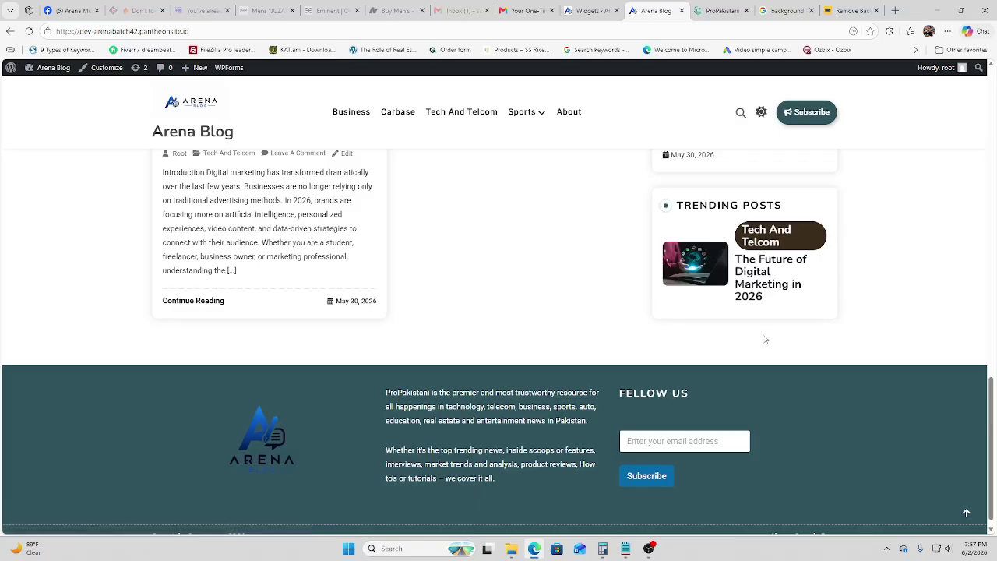
- Return to the WordPress admin and open the Purenote Blog theme dashboard
click(592, 11)
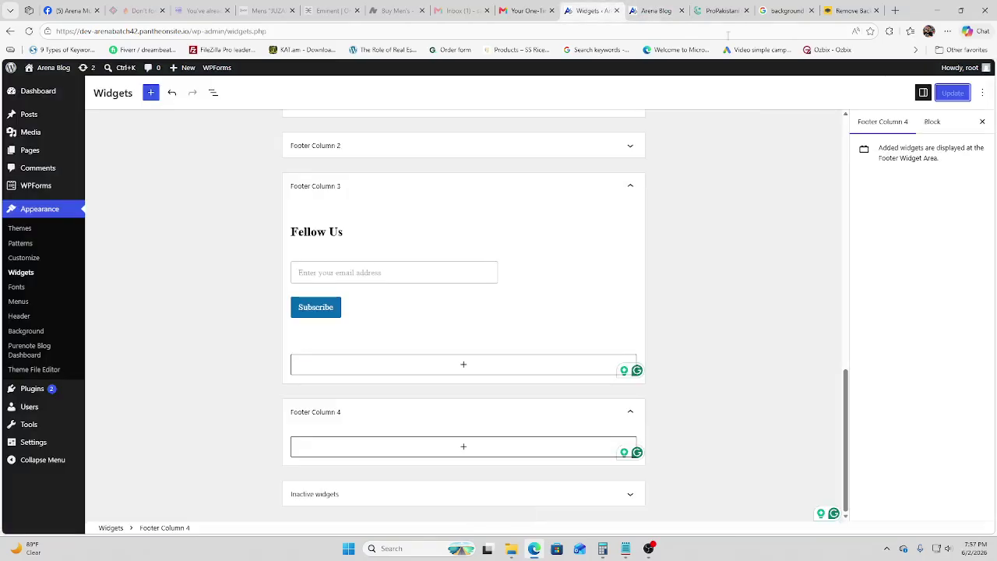
click(31, 261)
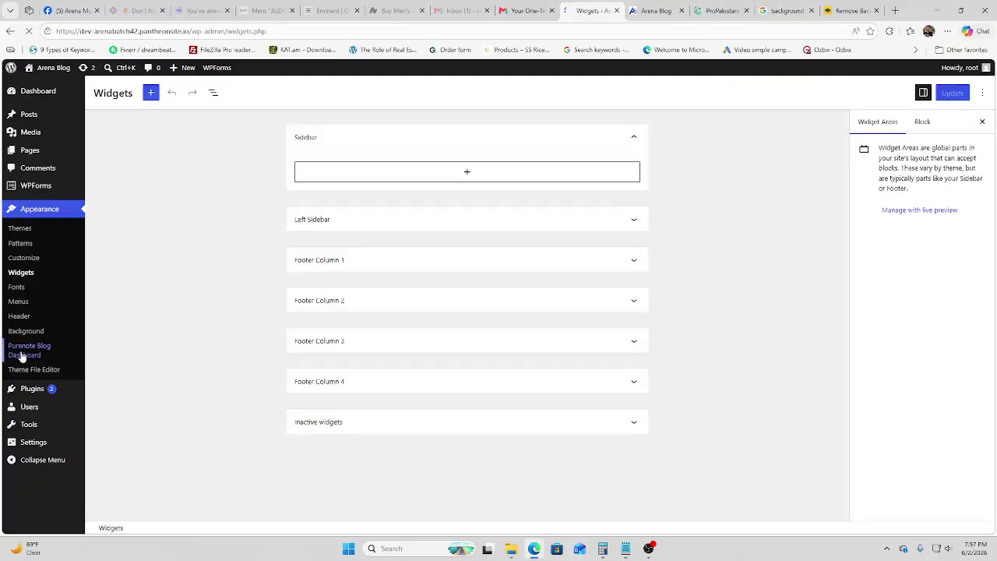
click(23, 352)
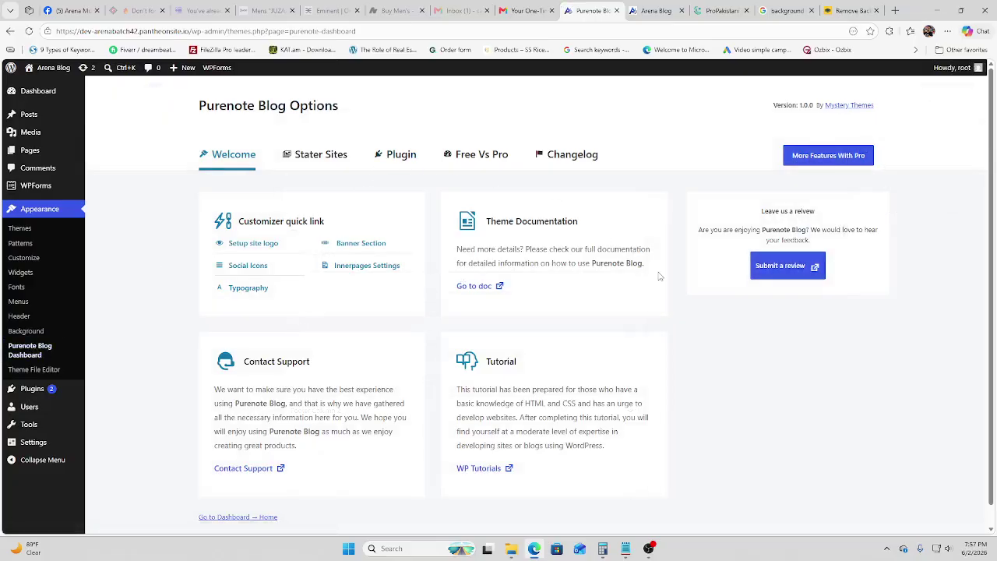
scroll(658, 280, down, 1)
scroll(654, 284, up, 1)
- Install and activate the recommended plugins WP Blog Post Layouts, Maintenance Notice and WP Magazine Modules Lite
click(395, 154)
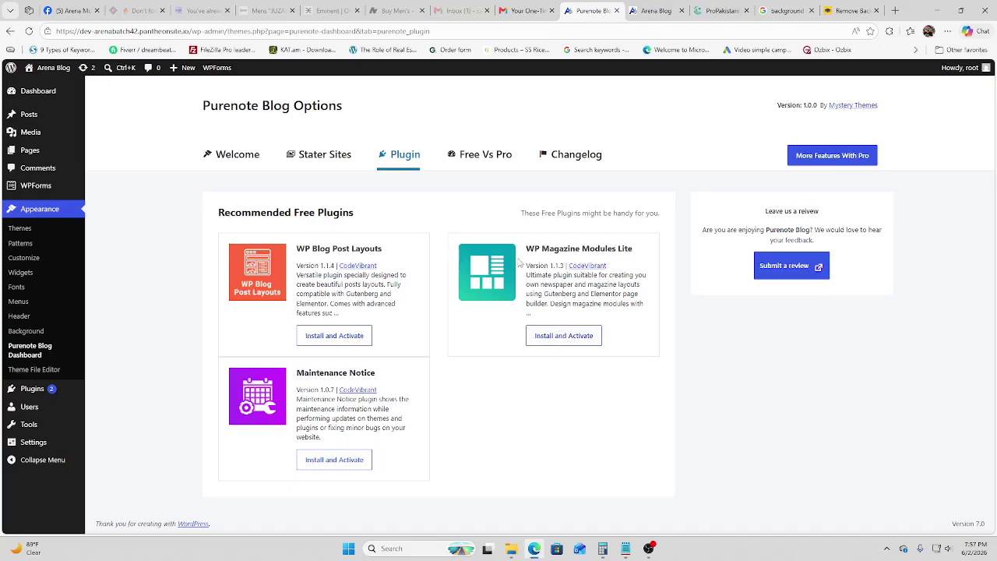
click(347, 343)
click(540, 341)
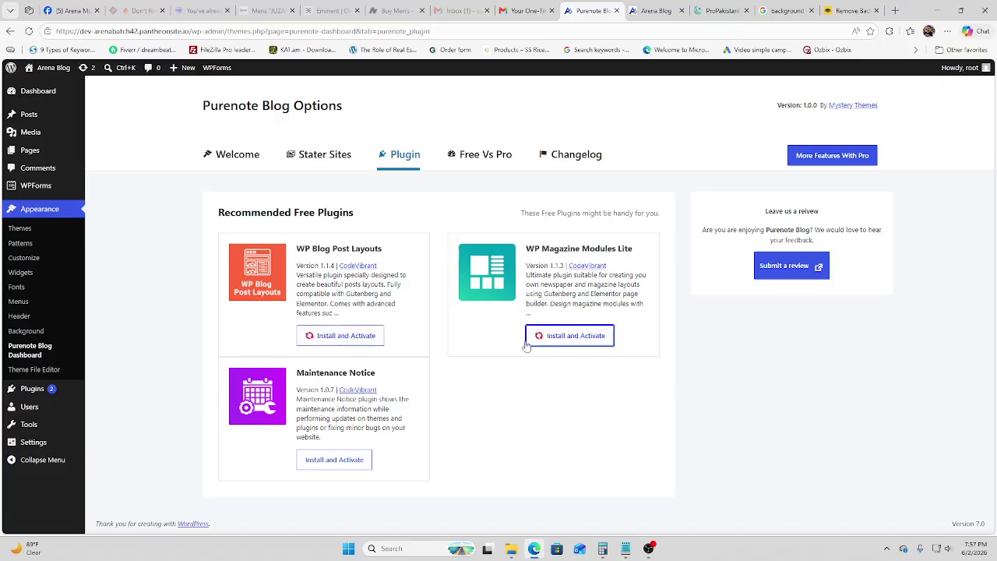
click(351, 461)
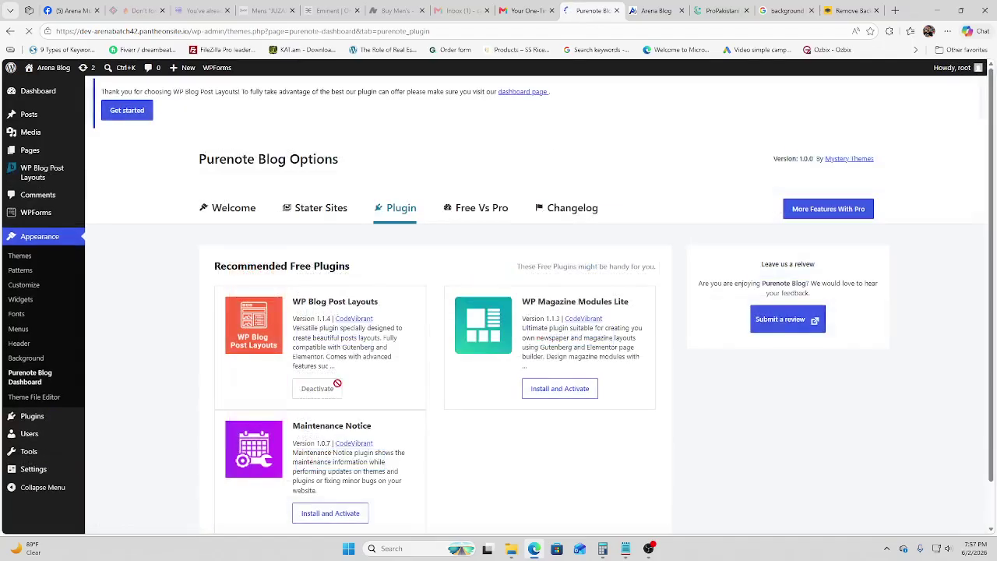
scroll(351, 388, down, 1)
click(343, 462)
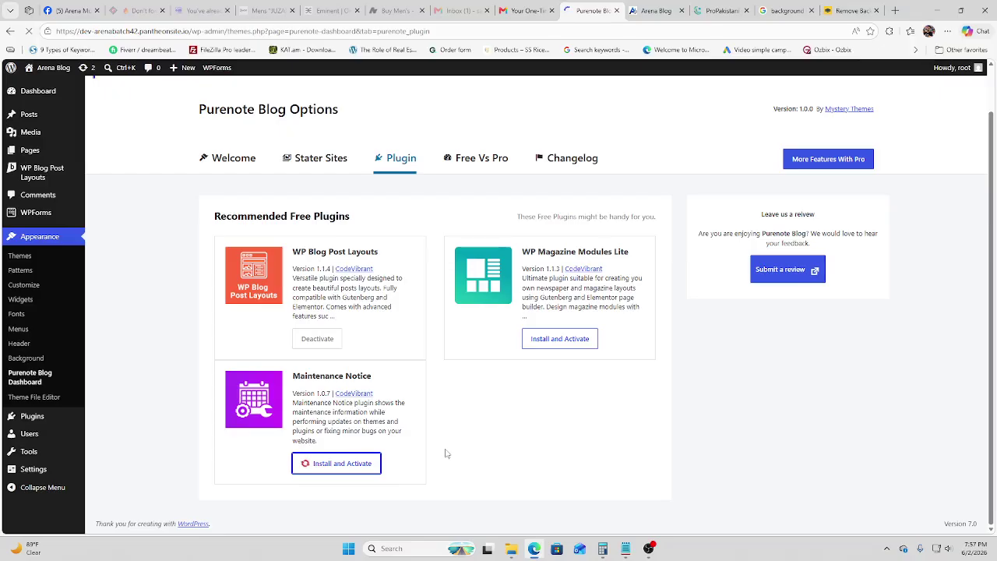
click(559, 336)
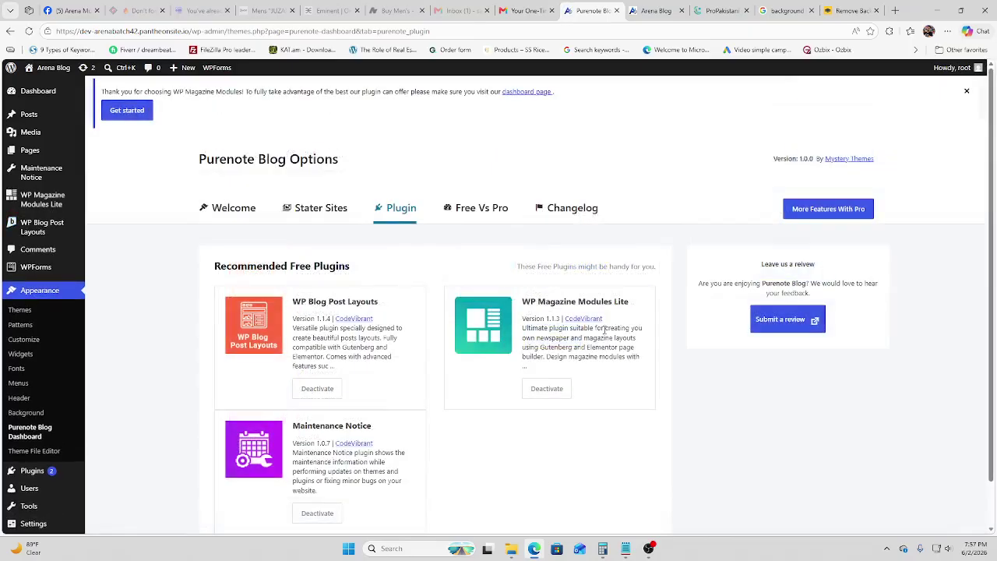
- Review the theme's Free Vs Pro feature comparison
click(474, 211)
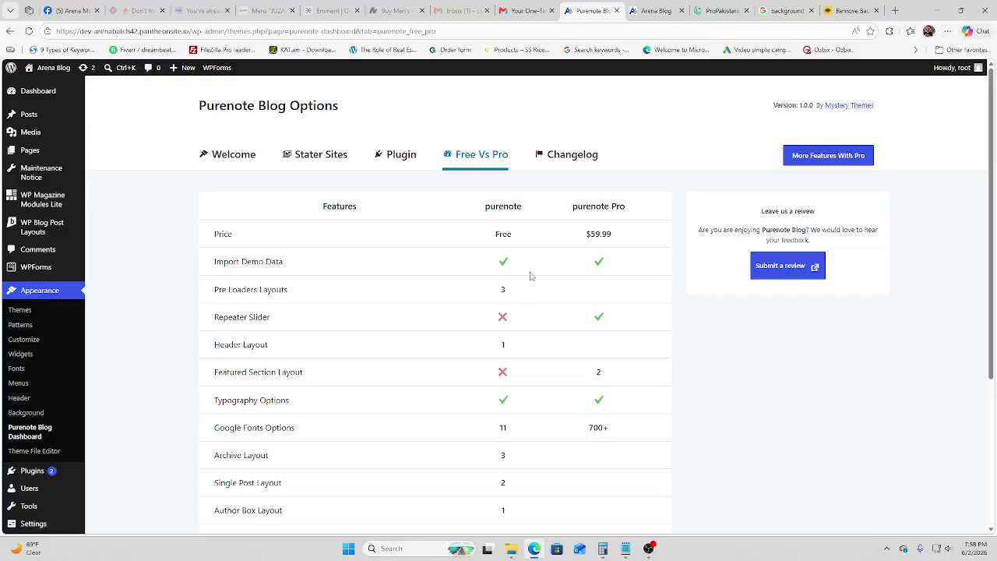
scroll(531, 276, down, 1)
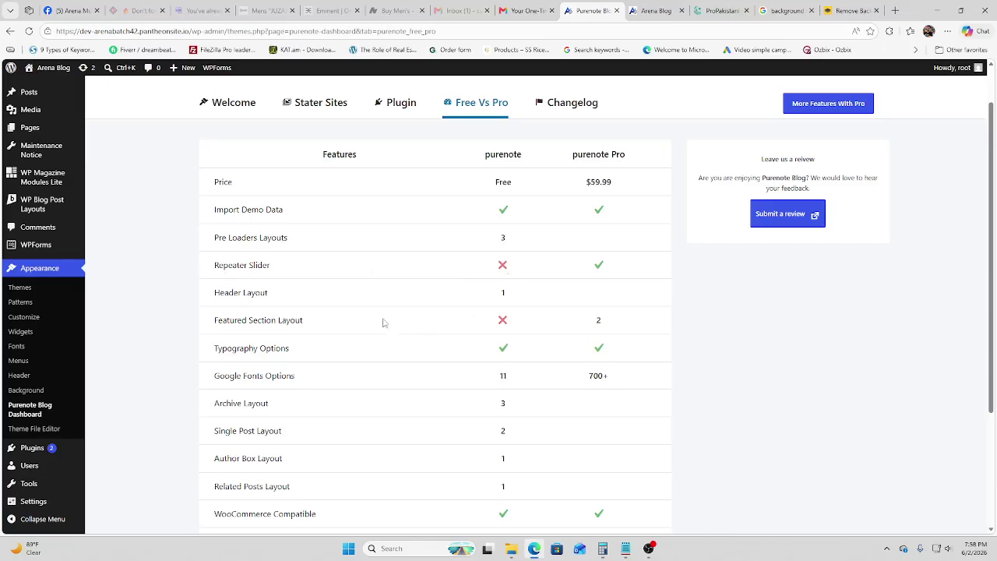
scroll(535, 337, down, 3)
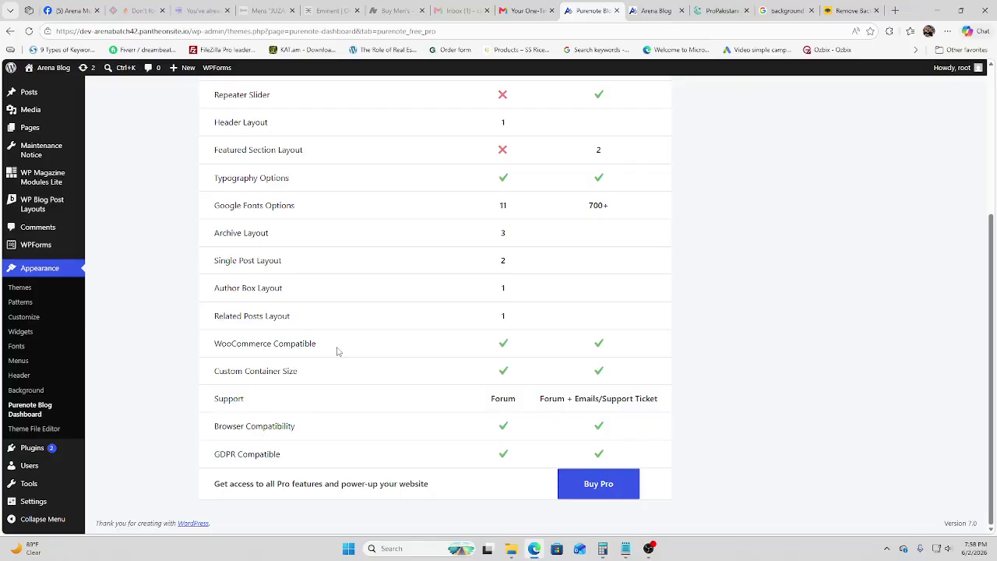
scroll(337, 351, up, 5)
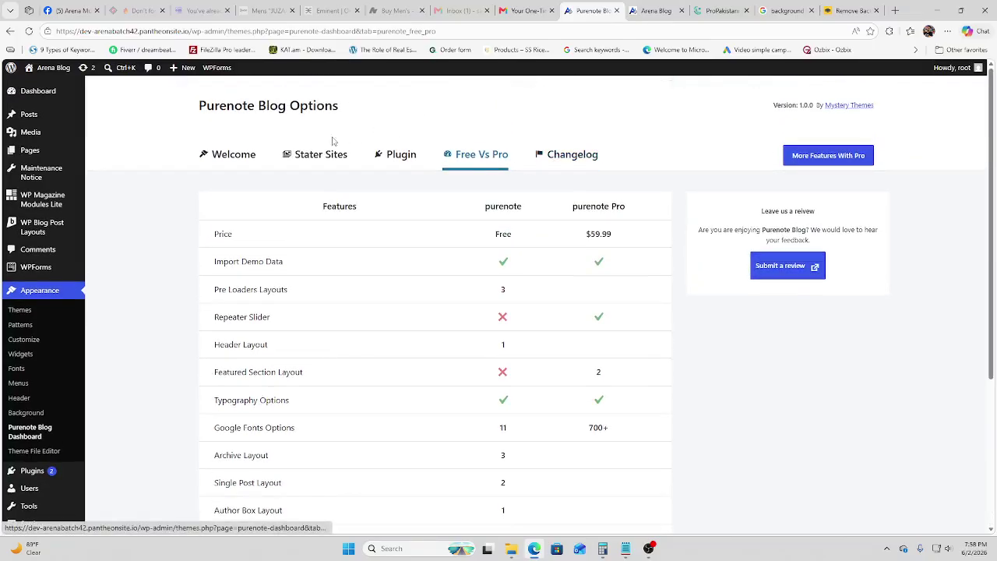
- Reload the Arena Blog home page and look over its sections with the new plugins active
click(655, 11)
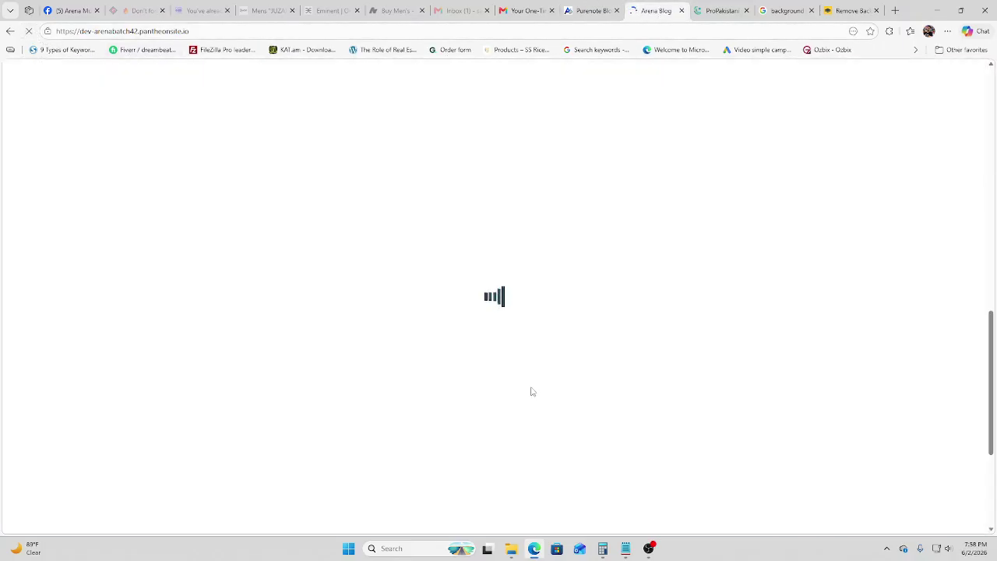
scroll(532, 392, up, 15)
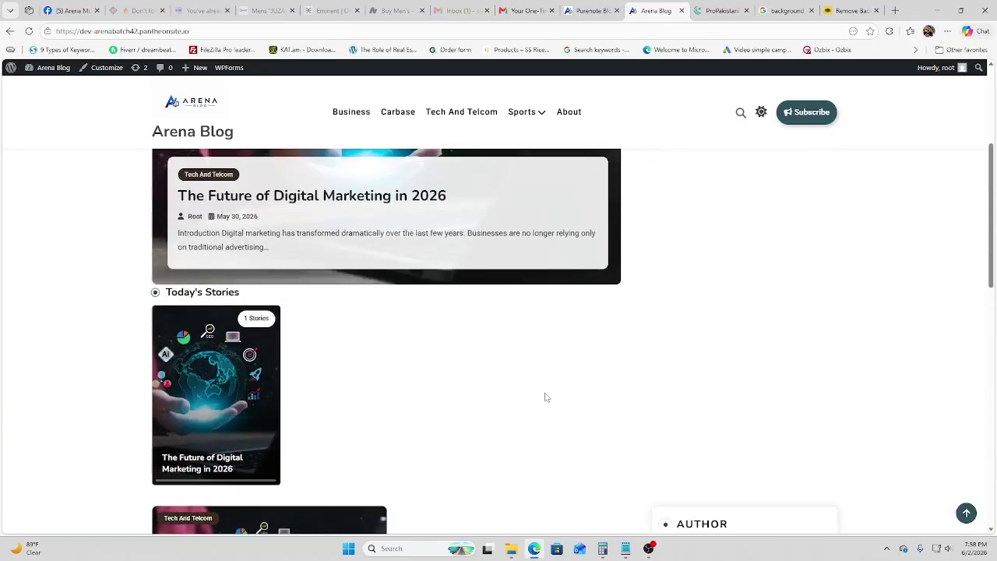
scroll(543, 392, down, 5)
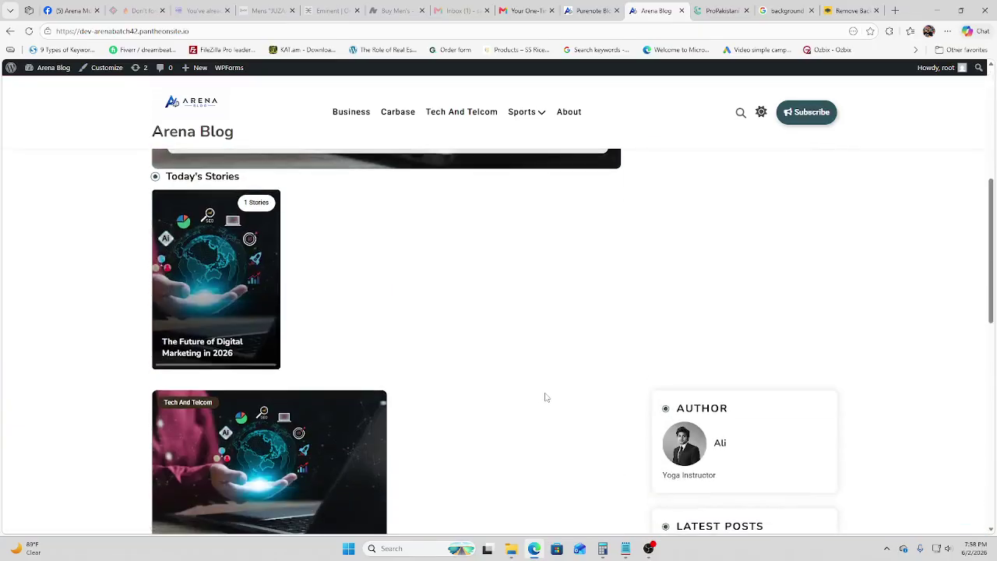
scroll(543, 394, up, 5)
- Open the theme Customizer and inspect the Site Style and Preloader options in General Settings
click(608, 9)
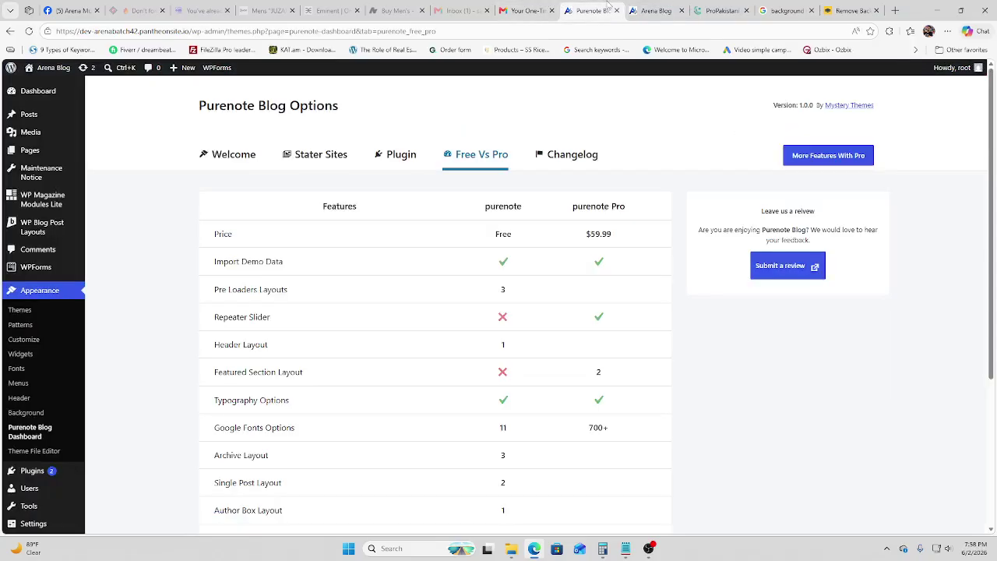
click(42, 345)
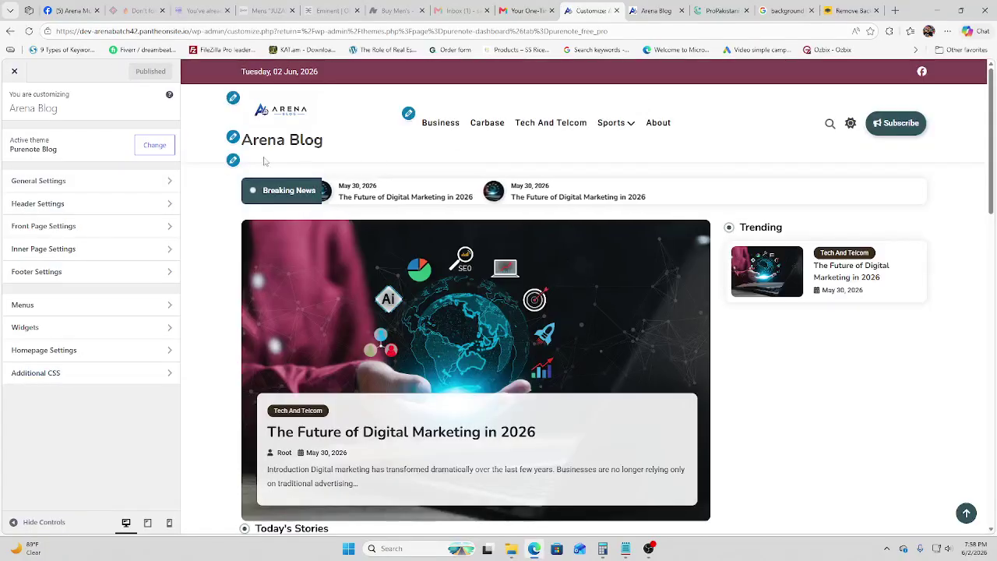
click(71, 187)
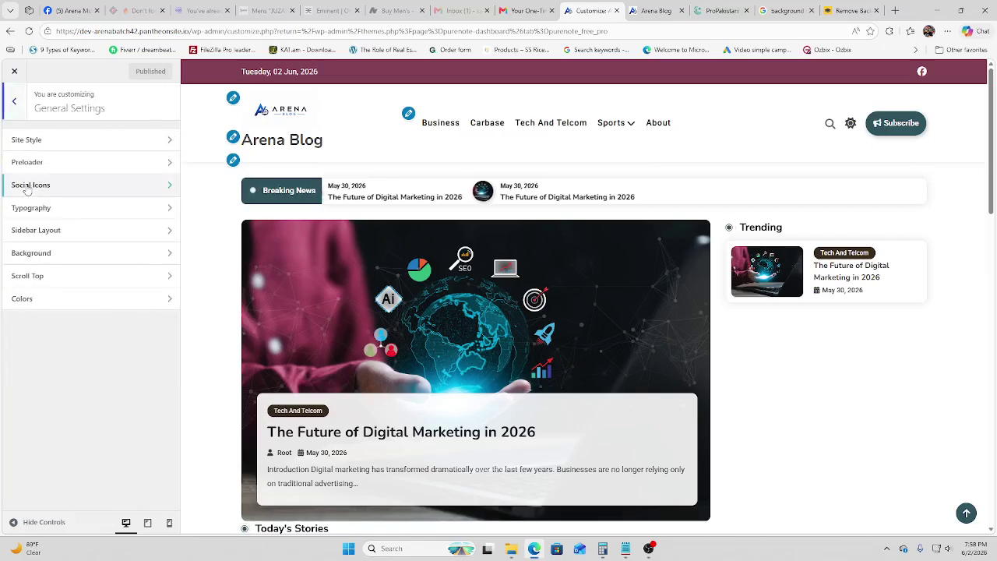
click(49, 140)
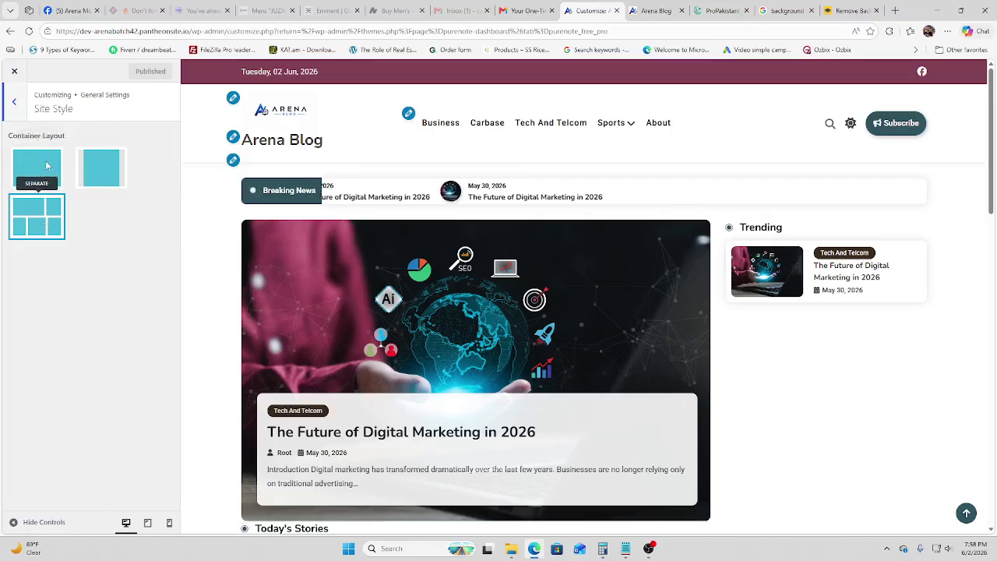
click(14, 102)
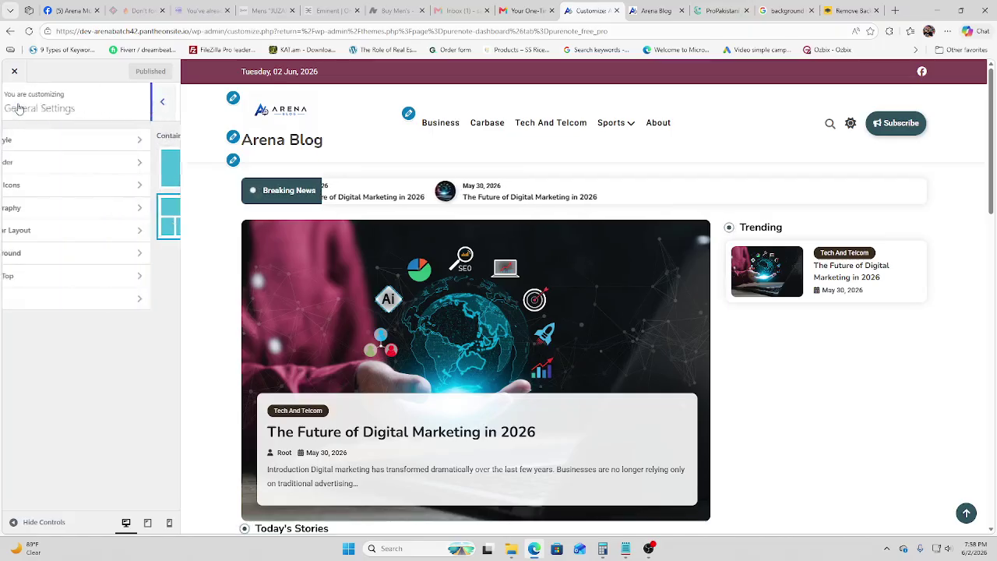
click(133, 165)
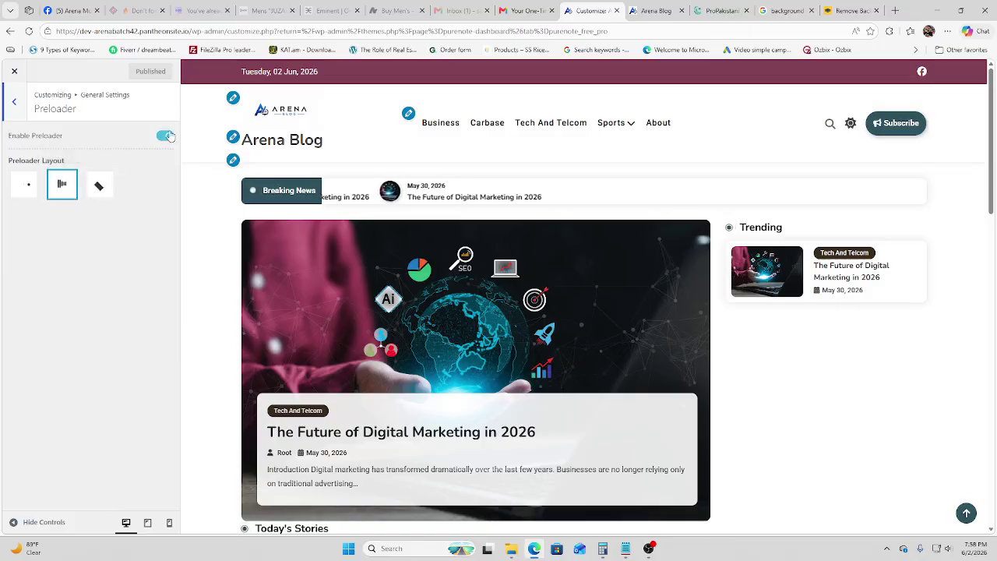
- Reload the live home page to watch its preloader and return to the Customizer's preloader layouts
click(661, 10)
click(28, 31)
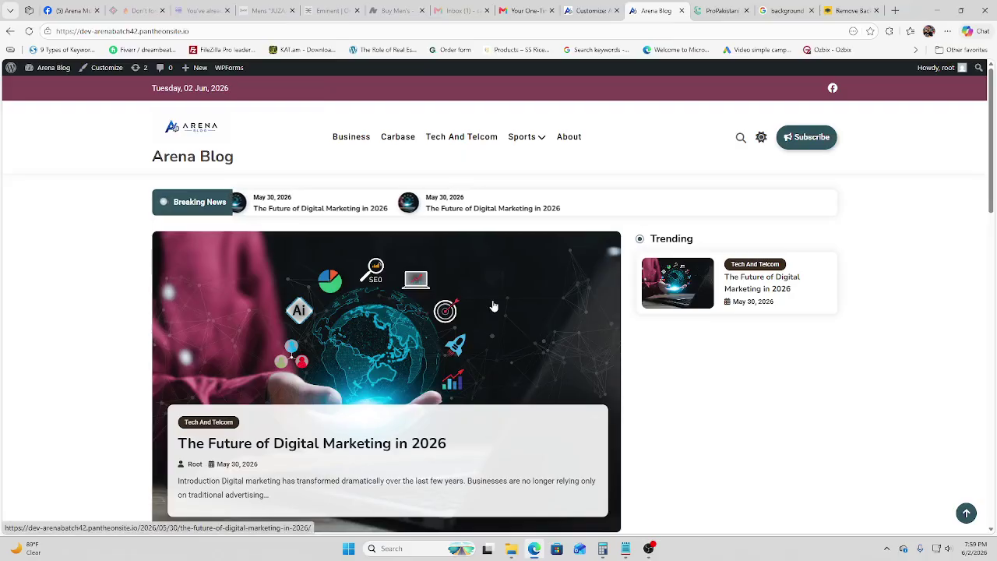
click(591, 11)
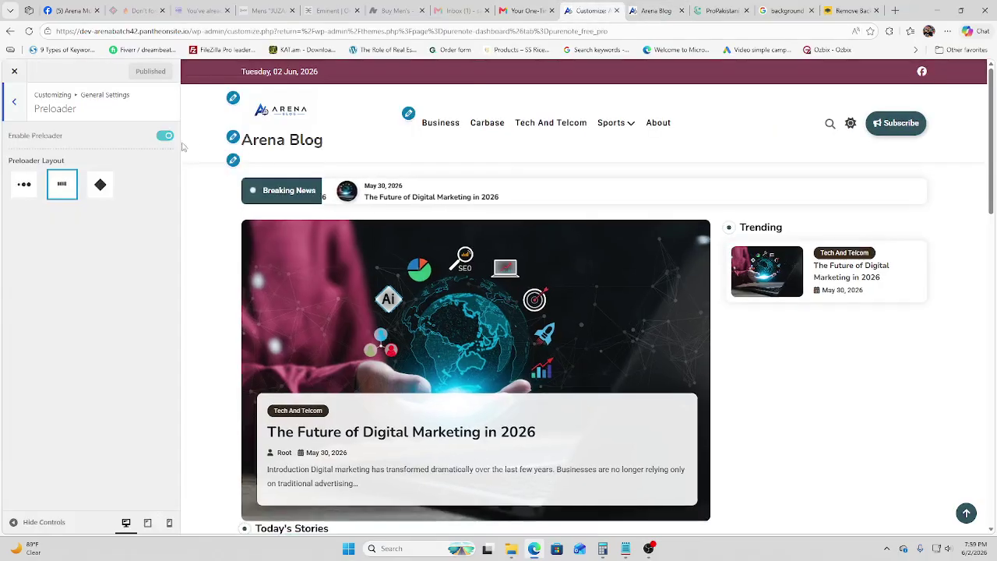
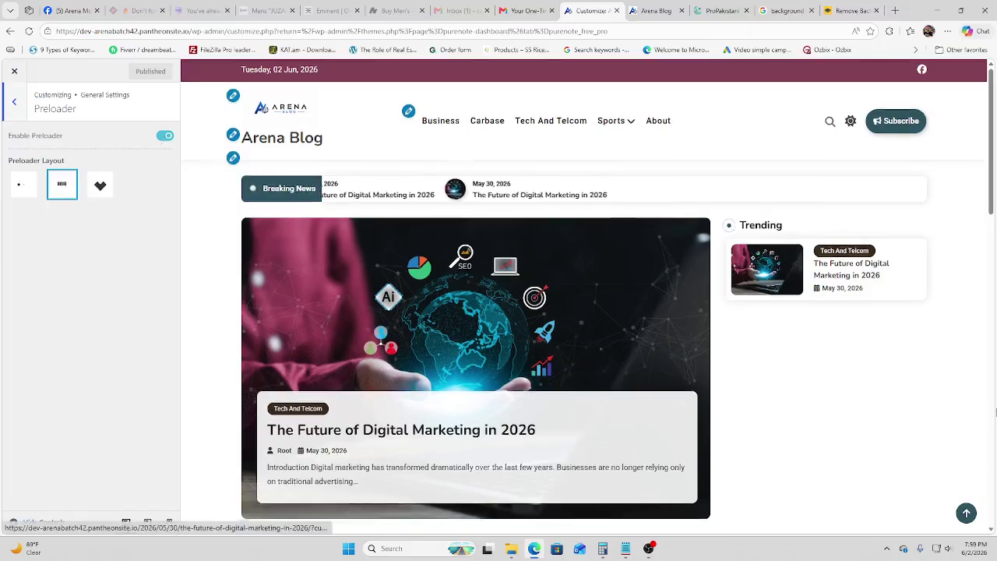
scroll(779, 296, down, 3)
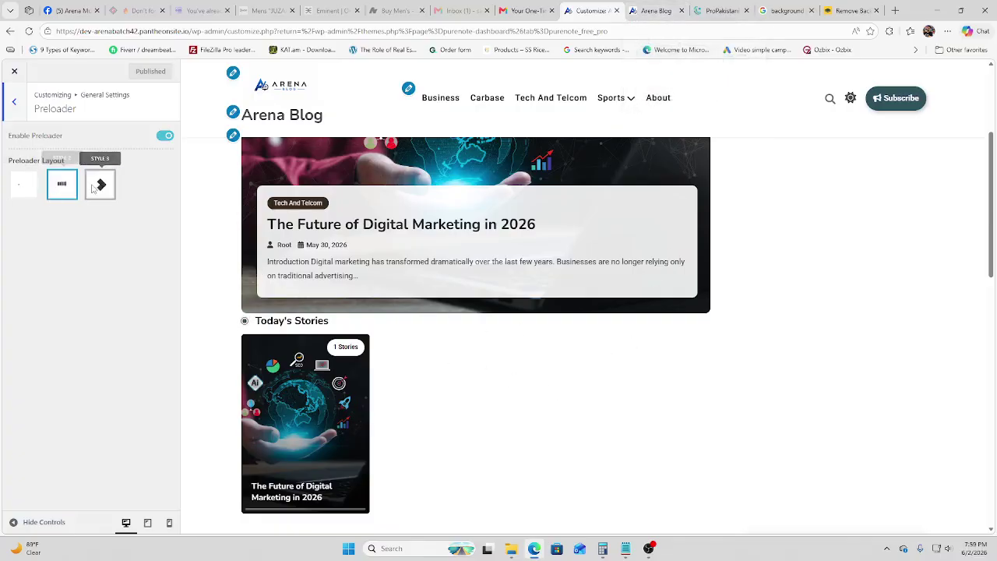
- Disable the site preloader, publish the change, and check the live home page before returning to General Settings
click(164, 135)
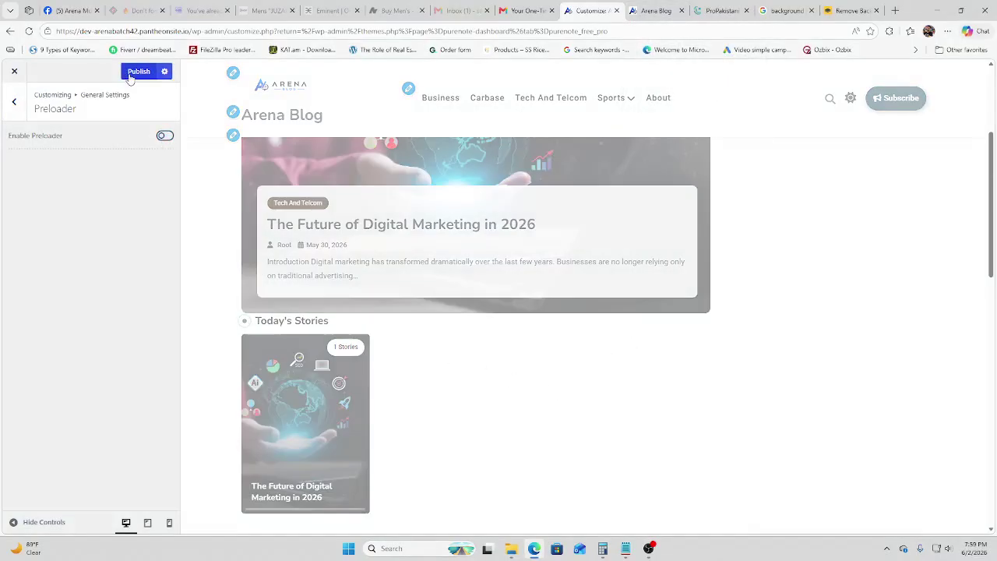
click(139, 71)
click(660, 8)
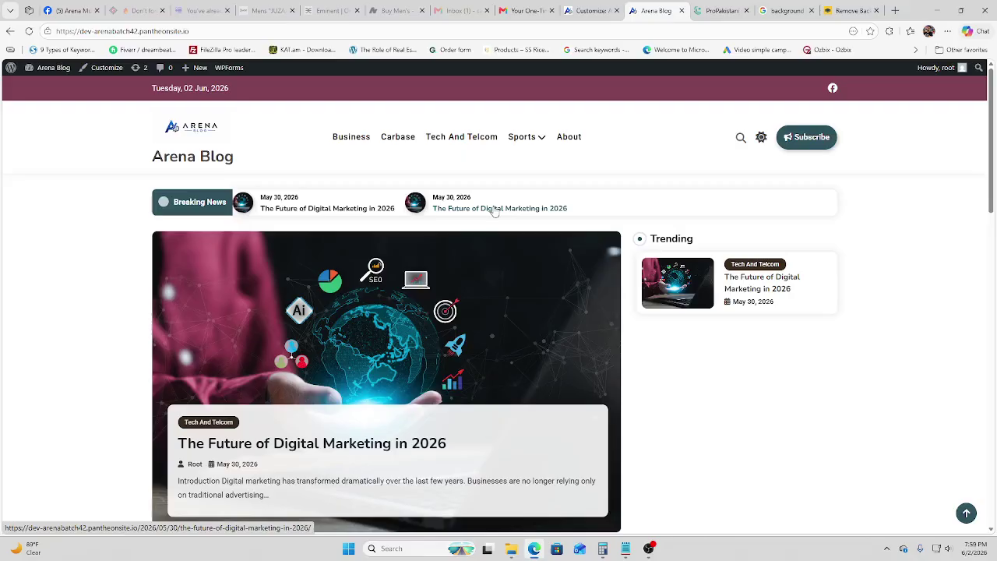
key(ctrl+shift+Tab)
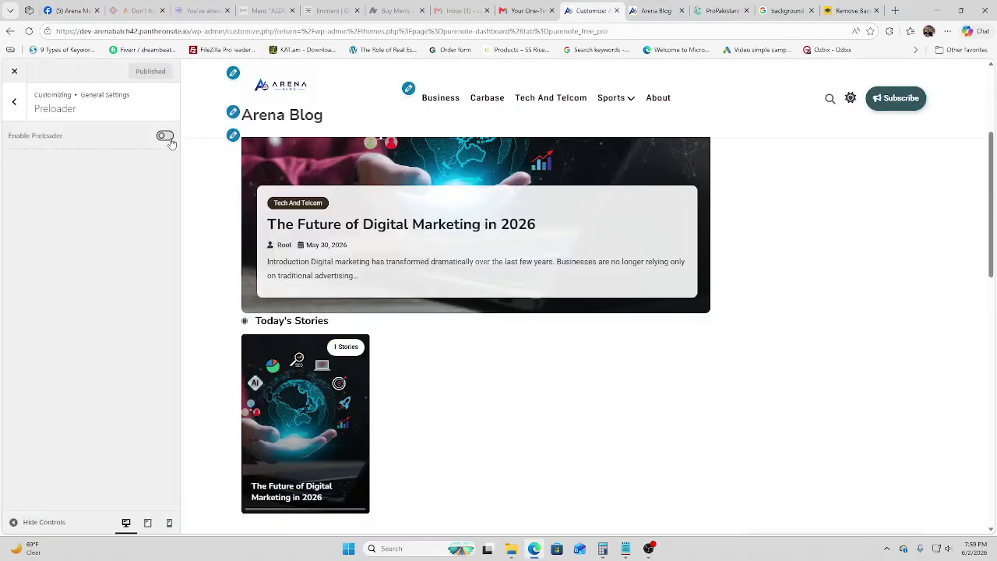
click(20, 101)
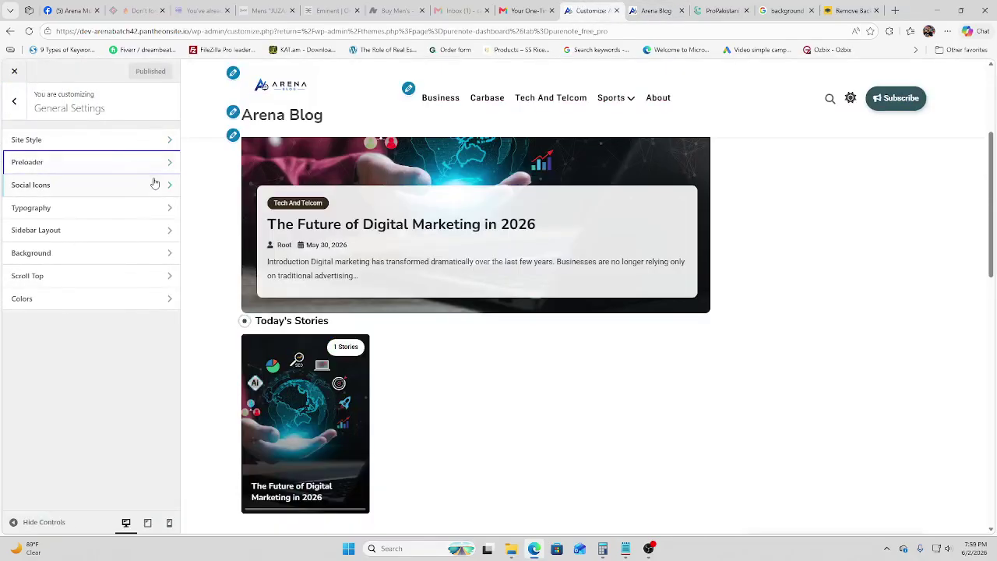
- Enable opening links in a new tab for the Social Icons and look over the page preview down to the footer
click(122, 187)
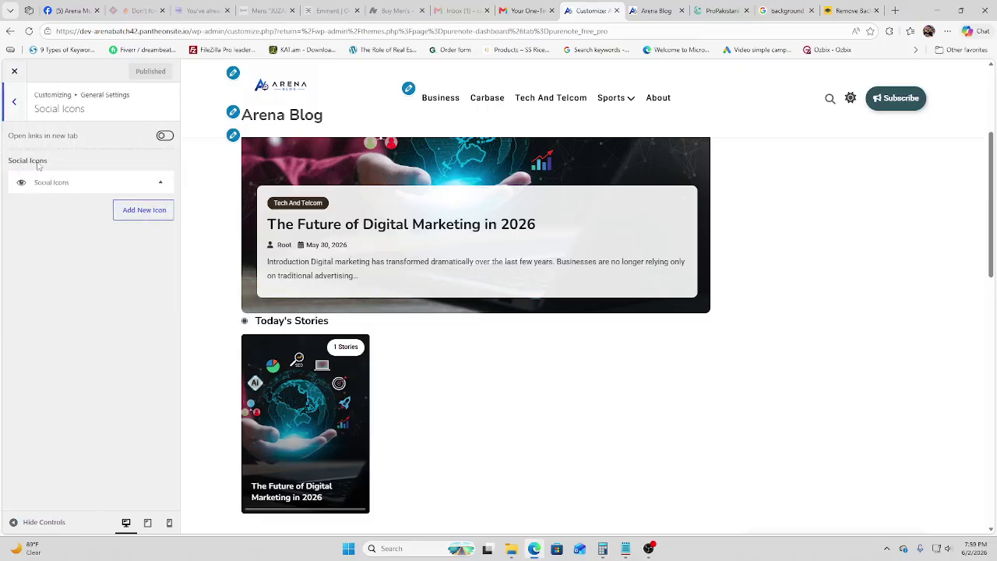
click(166, 136)
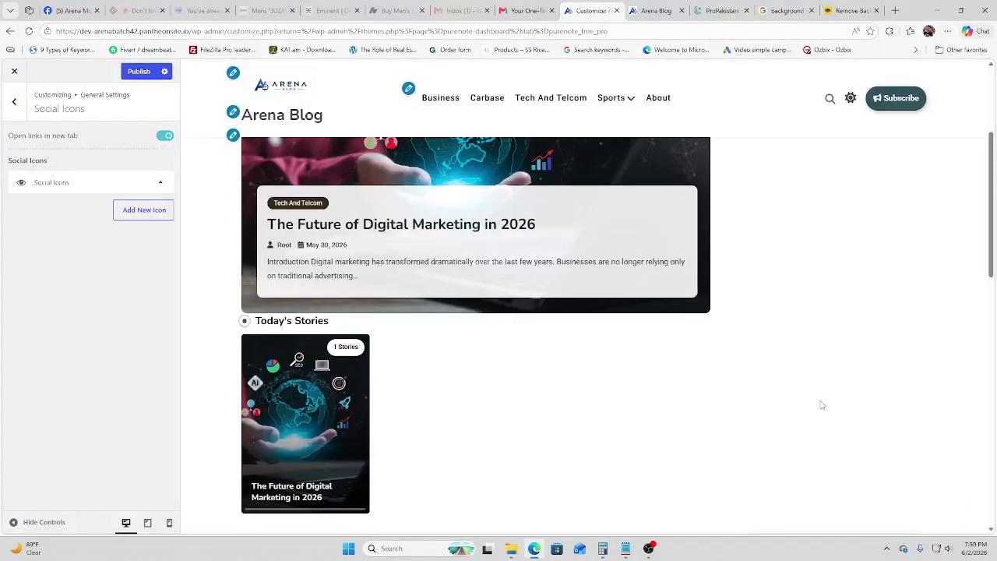
scroll(994, 404, down, 4)
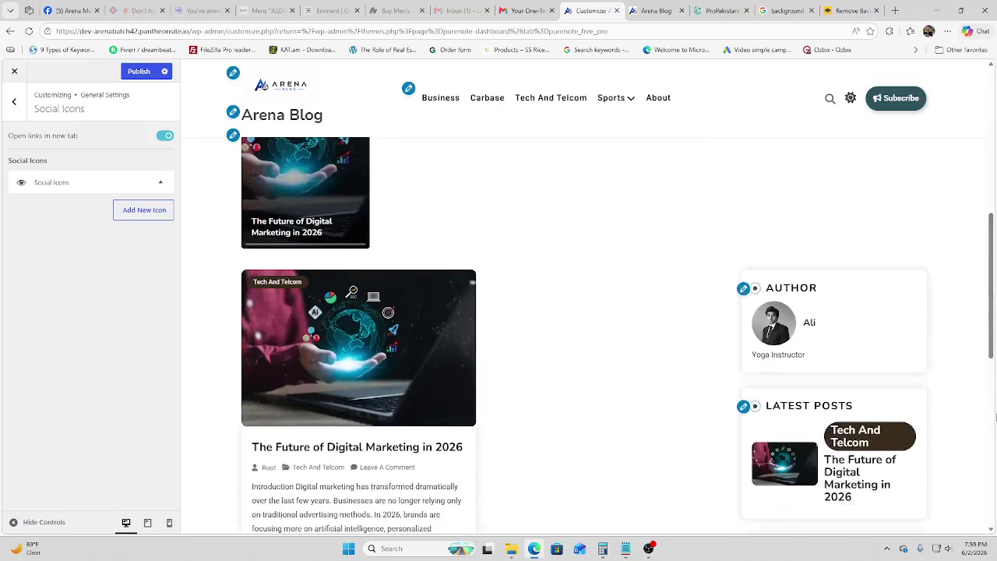
drag(985, 327, 989, 514)
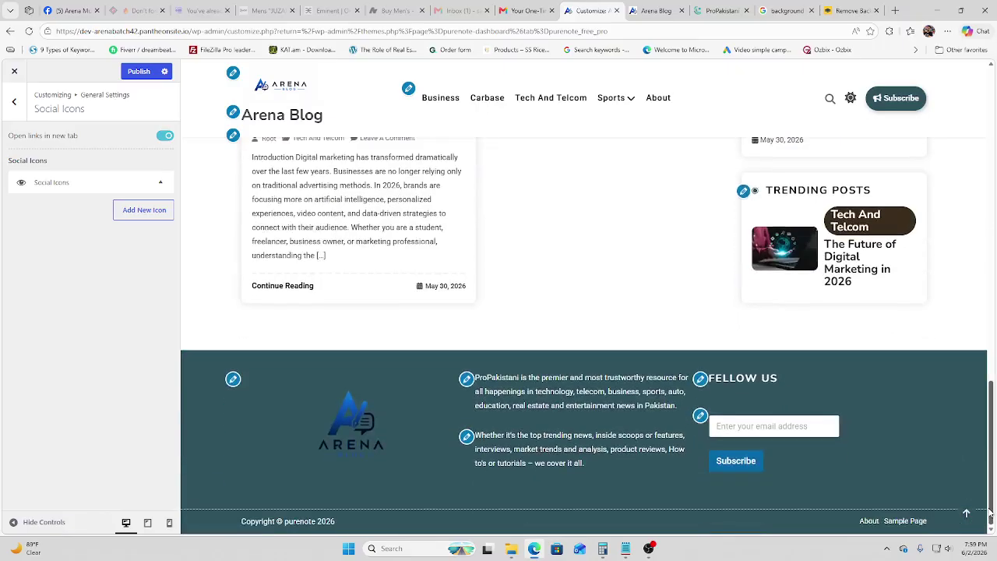
scroll(991, 503, up, 10)
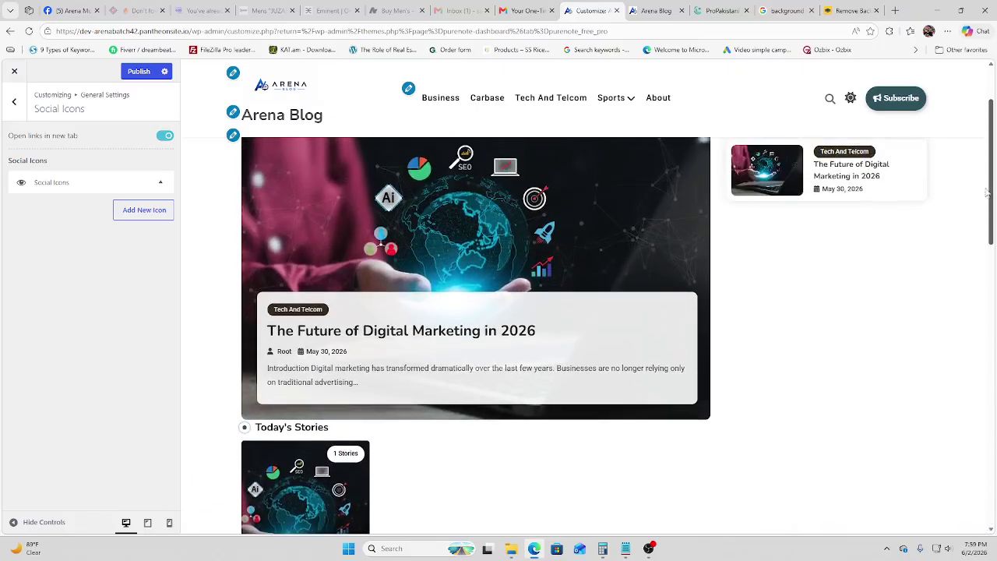
click(50, 185)
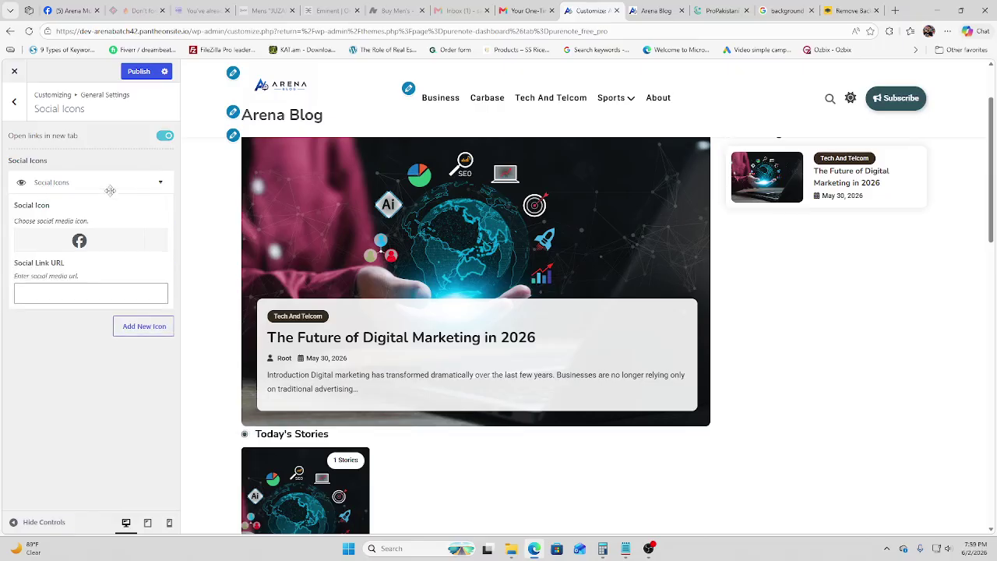
click(86, 247)
click(65, 404)
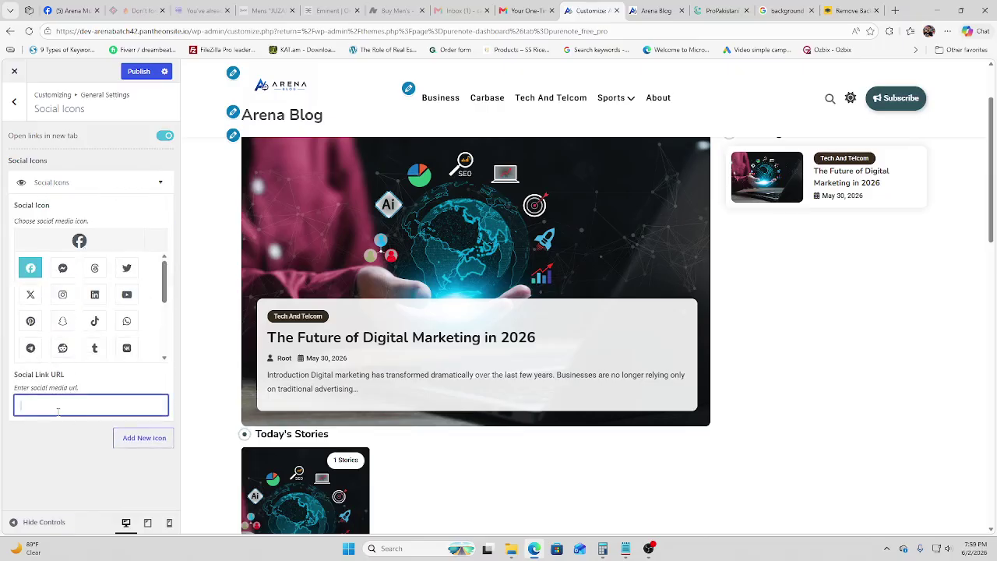
right_click(70, 417)
click(87, 234)
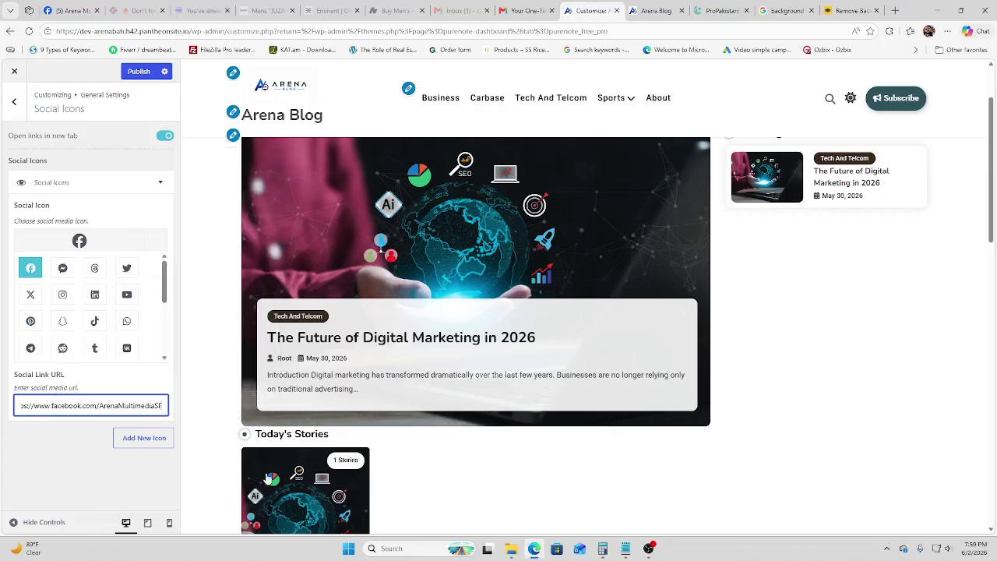
- Add a second, blank social icon entry, publish the Social Icons changes, and check the page preview
click(144, 438)
scroll(93, 382, down, 3)
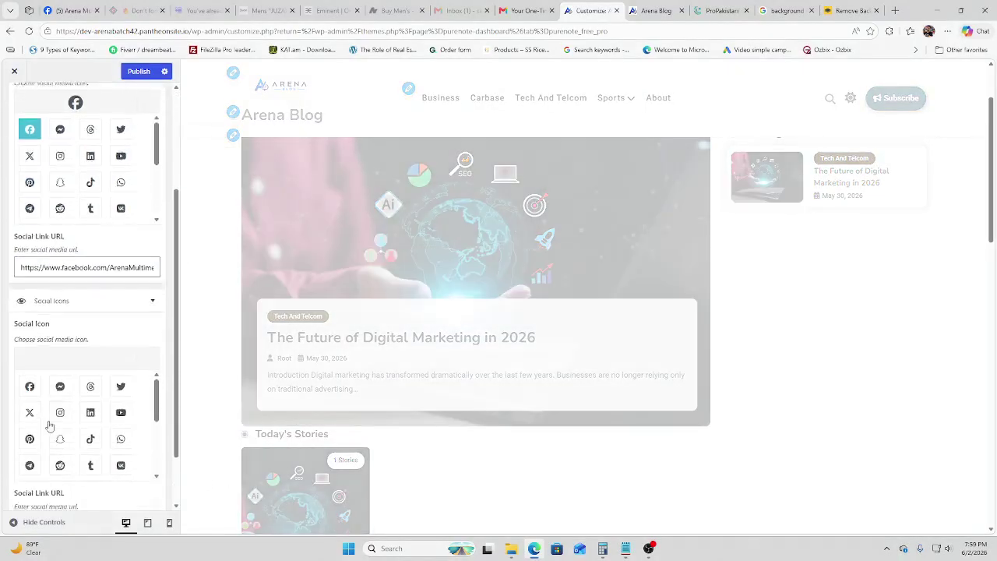
scroll(95, 383, down, 2)
scroll(132, 300, up, 4)
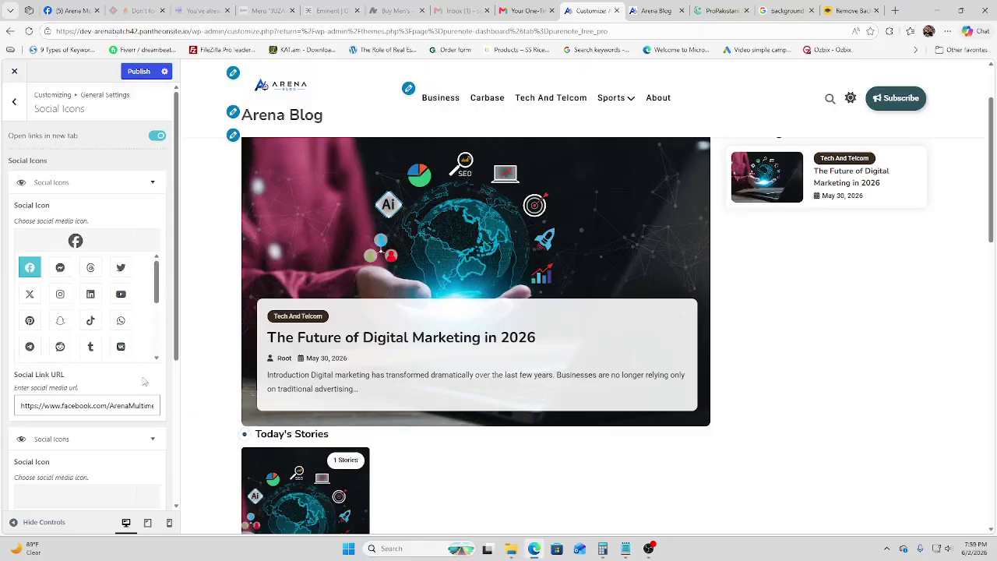
scroll(145, 381, down, 3)
click(139, 71)
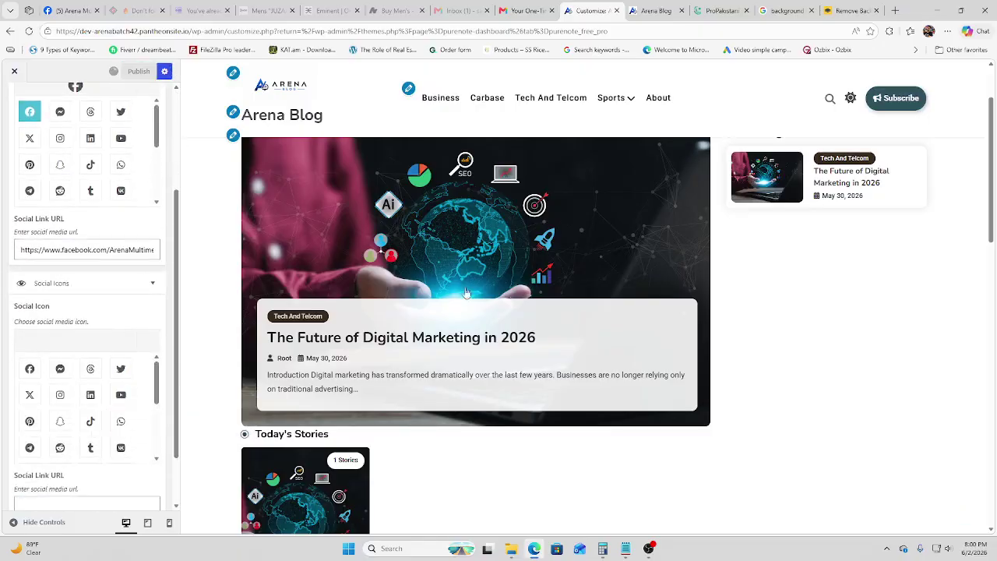
scroll(848, 297, down, 3)
scroll(919, 312, down, 5)
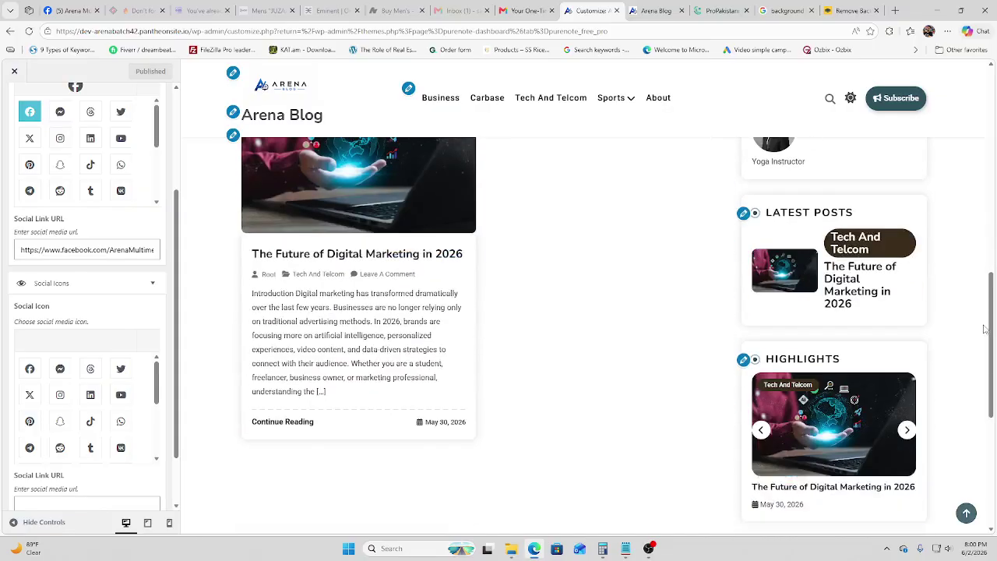
scroll(995, 324, down, 2)
scroll(658, 481, up, 10)
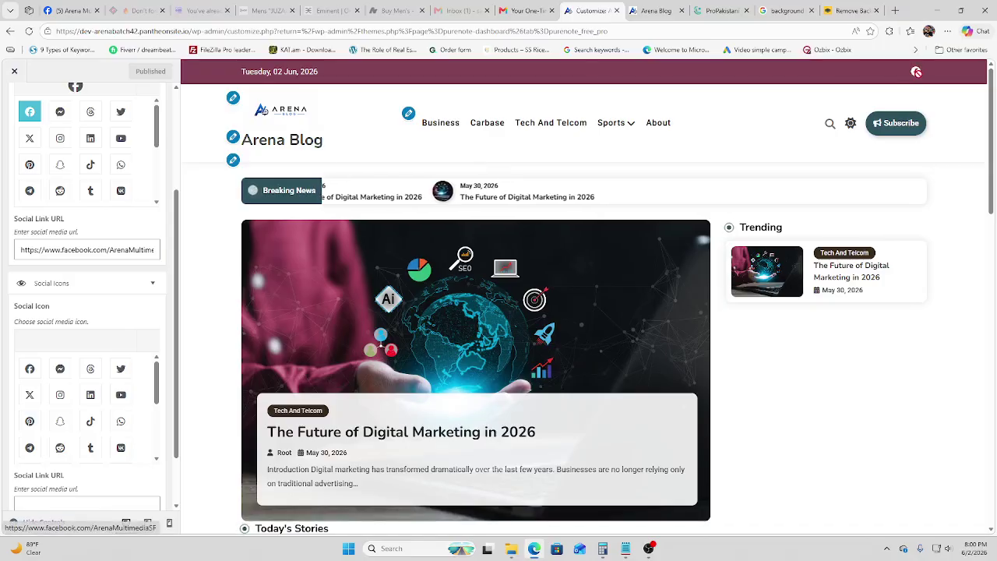
- Reload the live home page, test the Facebook icon's link in the header bar, and close the page it opens
click(654, 10)
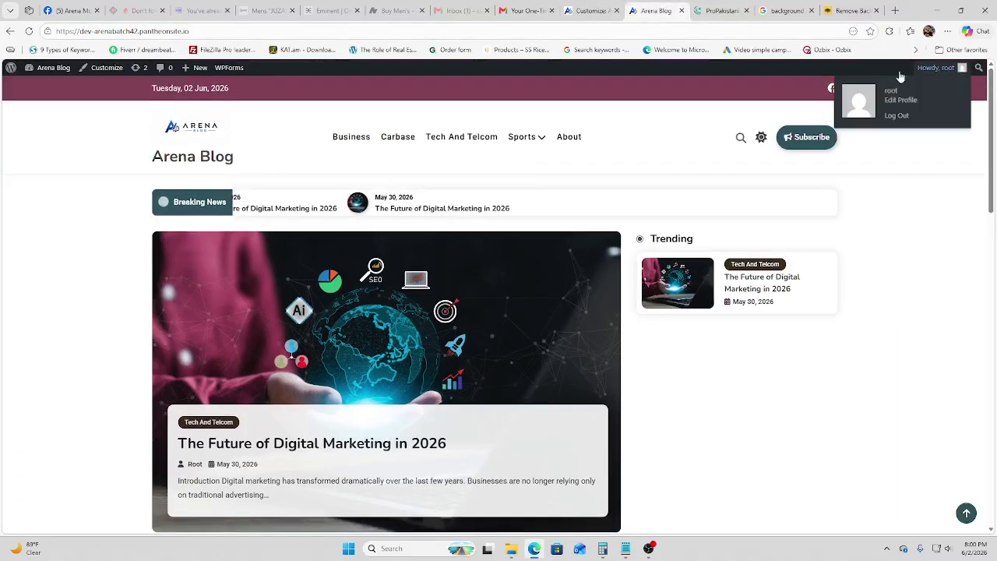
click(29, 31)
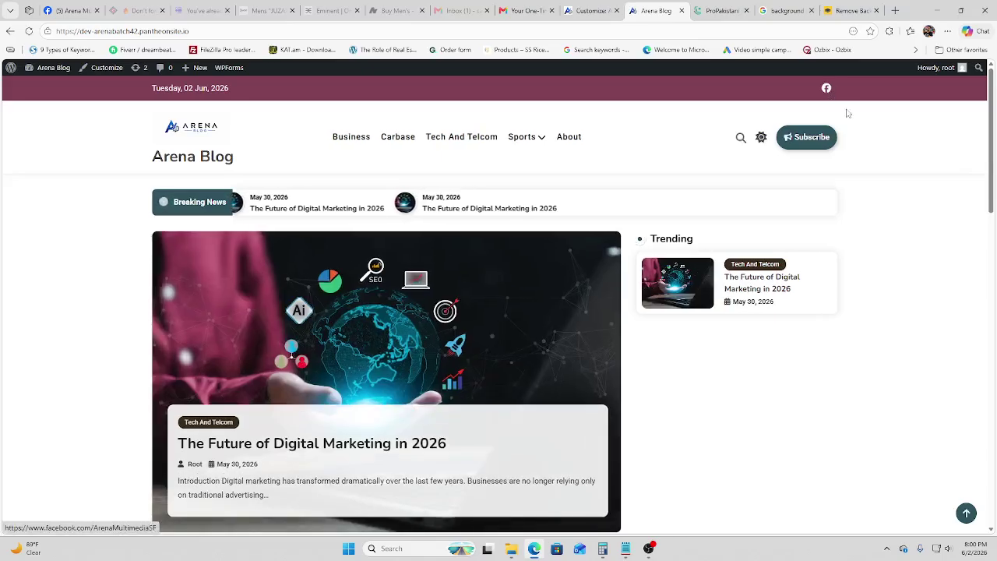
scroll(846, 112, down, 15)
drag(993, 461, 966, 97)
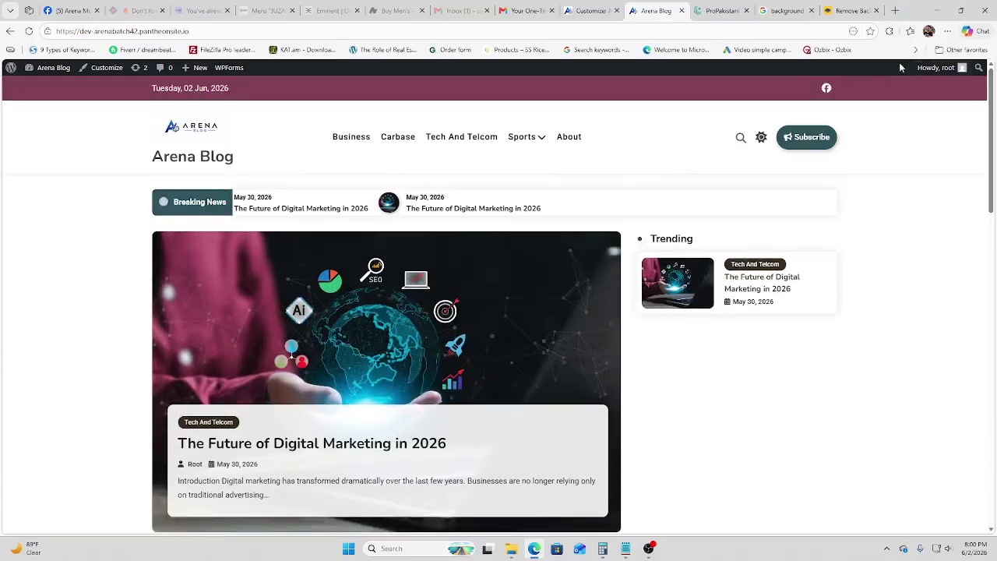
click(827, 88)
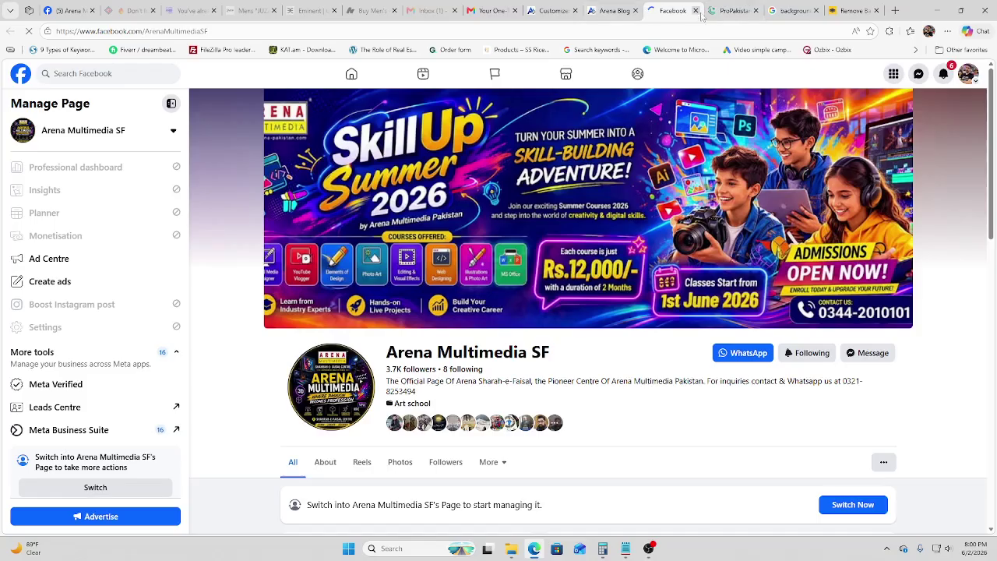
click(698, 12)
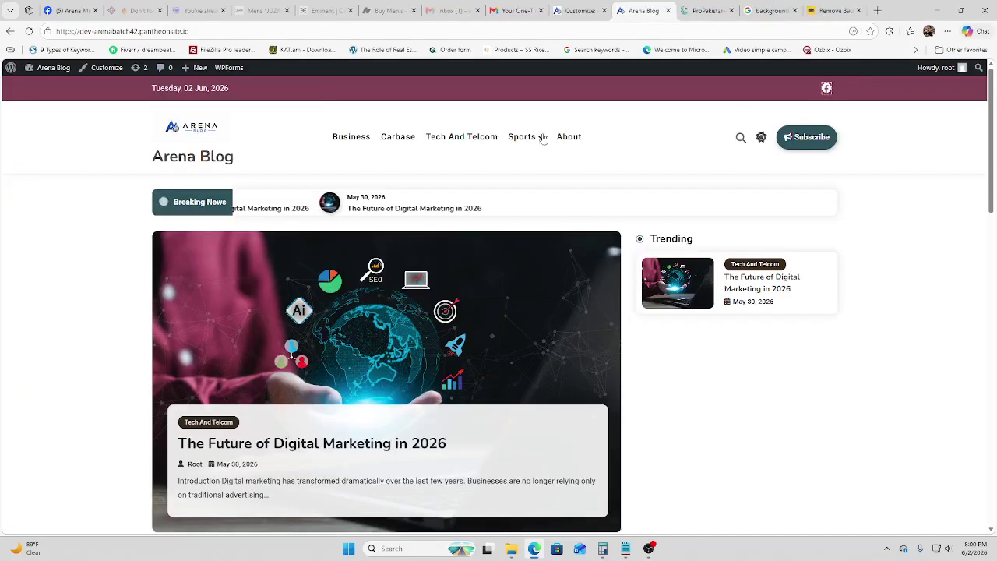
- Return to the Customizer and inspect the Typography and Sidebar Layout options in General Settings
click(583, 11)
scroll(64, 292, up, 3)
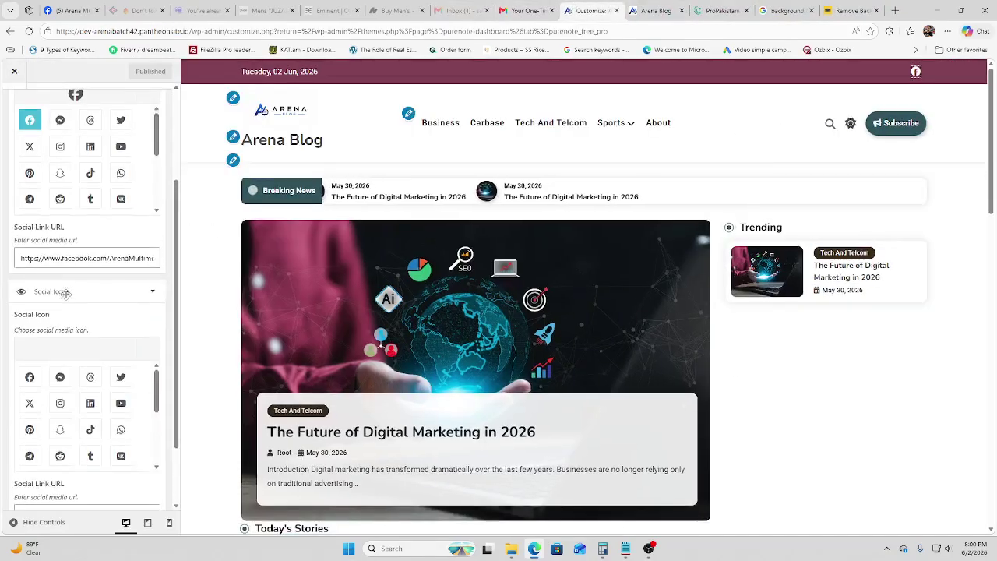
click(14, 103)
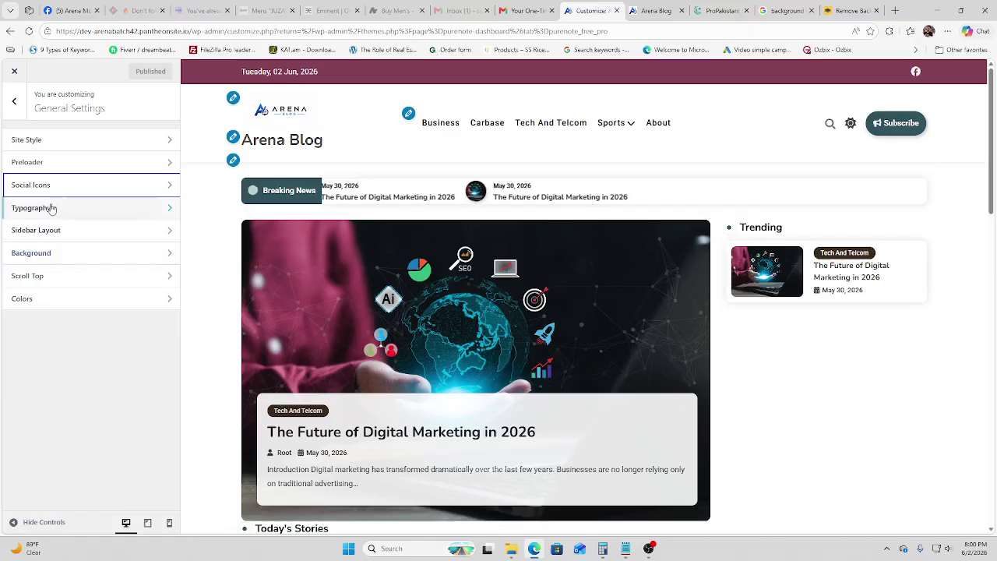
click(50, 207)
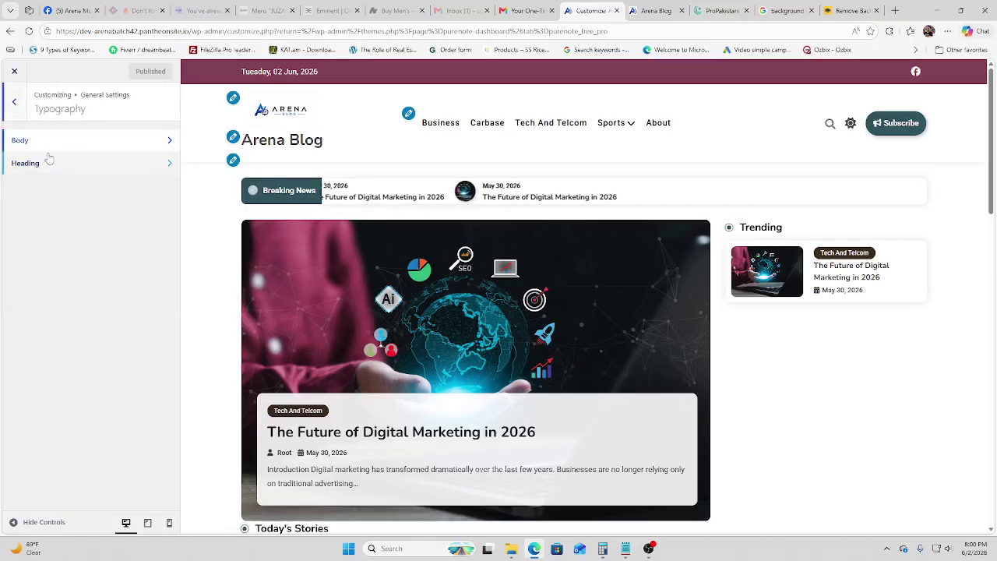
click(14, 101)
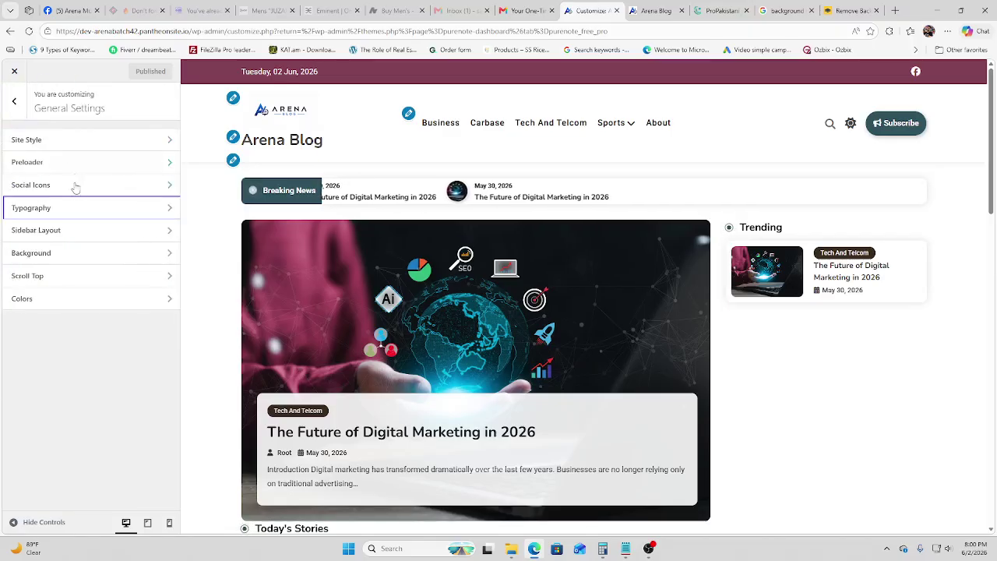
click(62, 232)
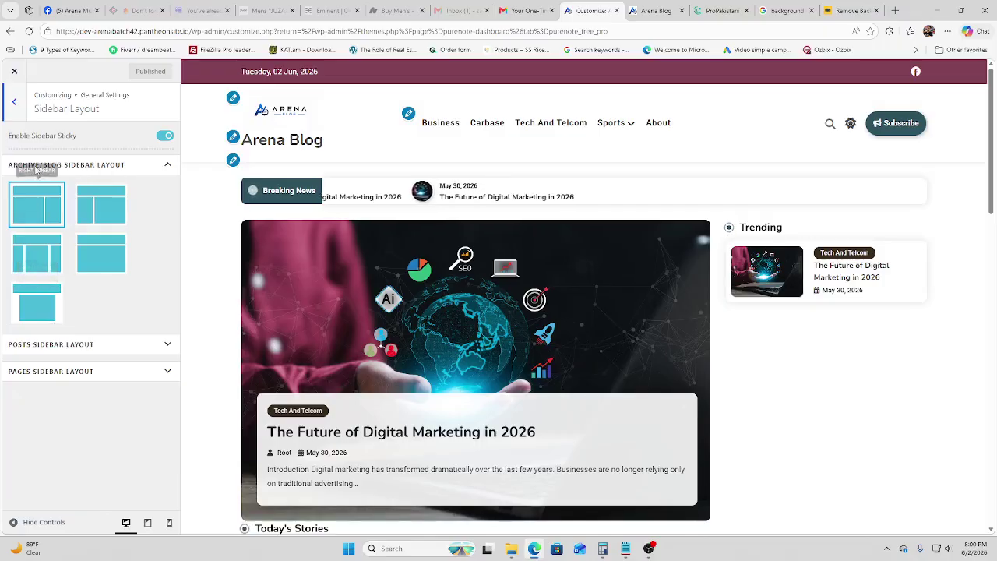
click(16, 111)
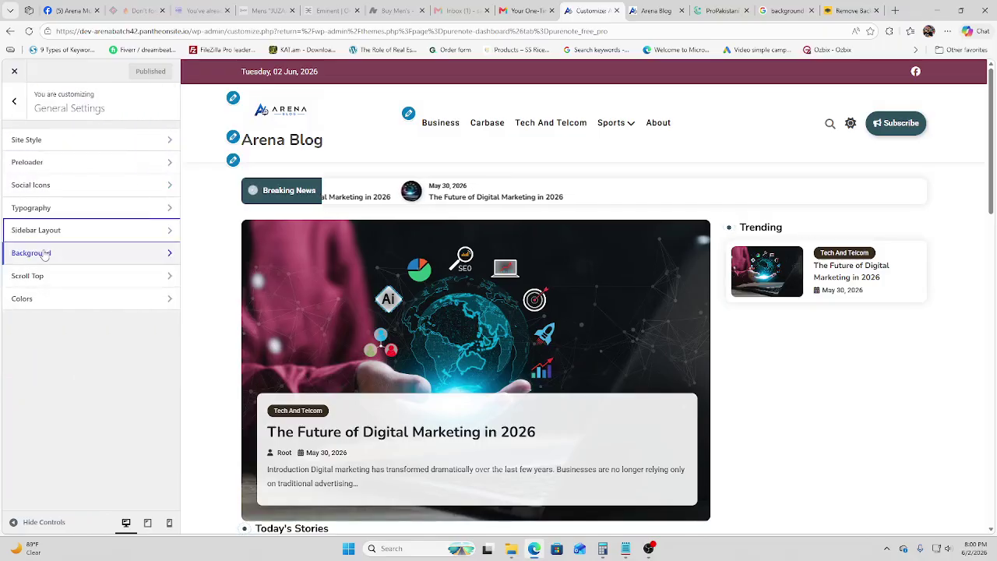
- Set the Primary Color in Base Colors to orange #dd9933 after trying blue #1e73be, checking the effect in the page preview
click(74, 300)
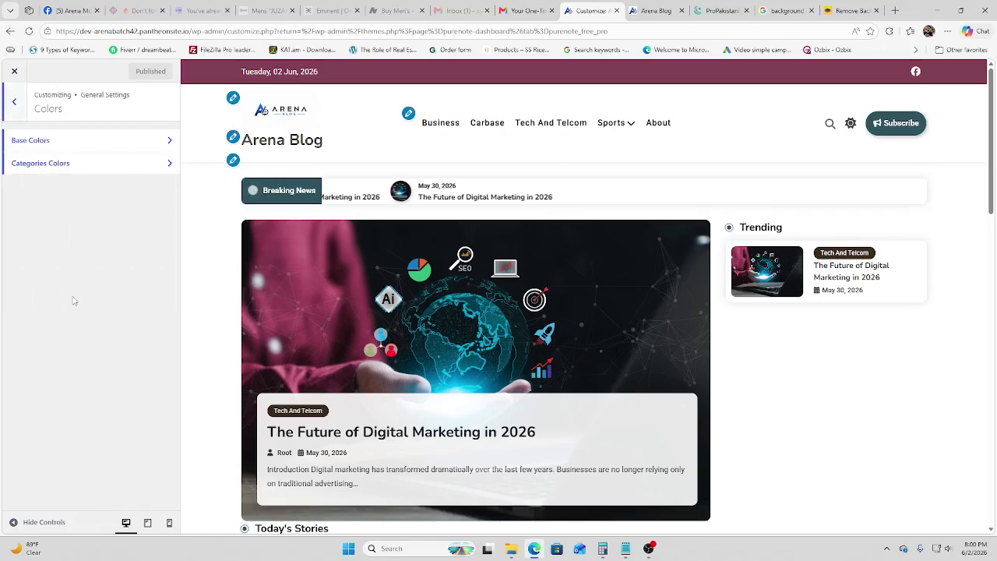
click(84, 145)
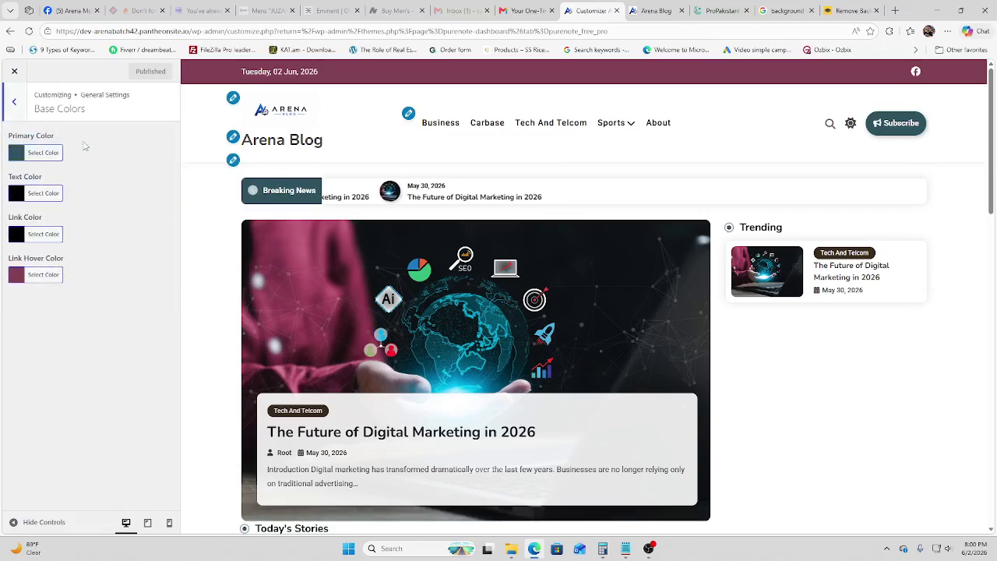
scroll(376, 293, down, 15)
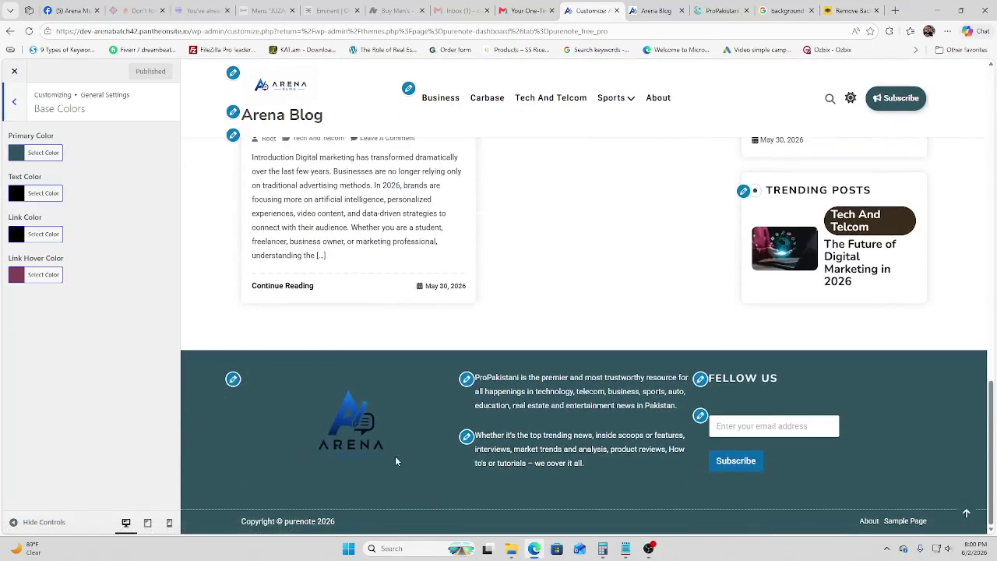
click(17, 155)
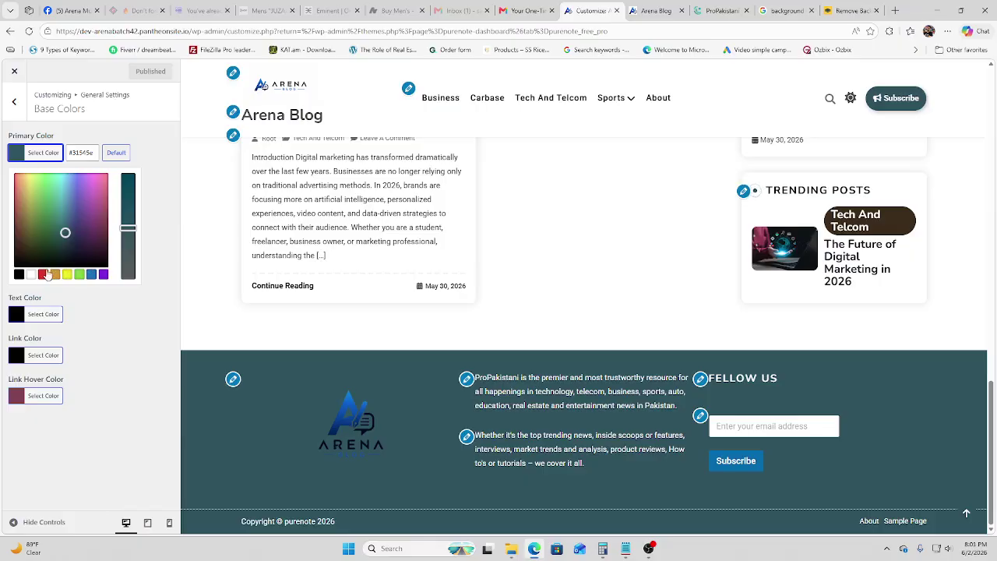
click(92, 274)
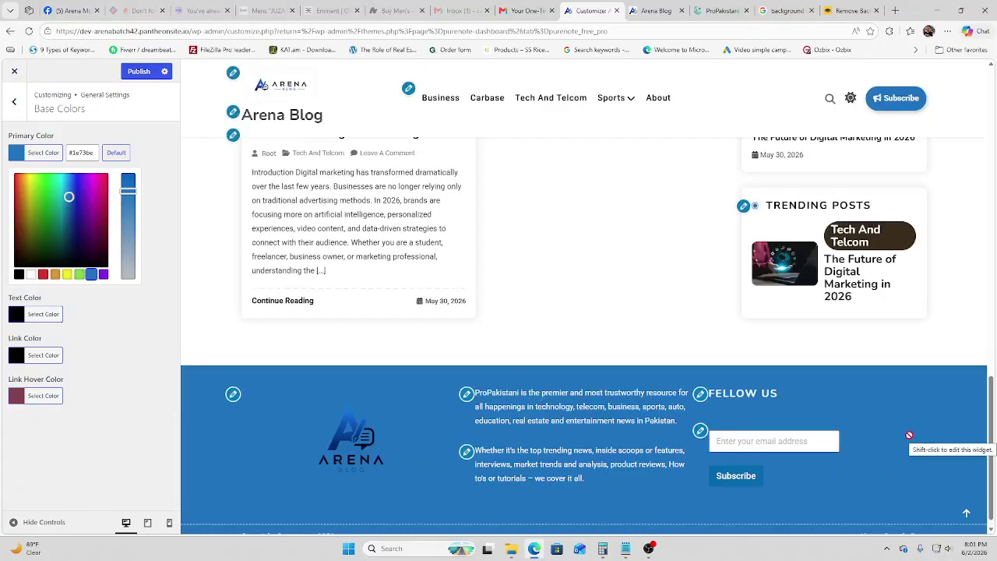
click(59, 276)
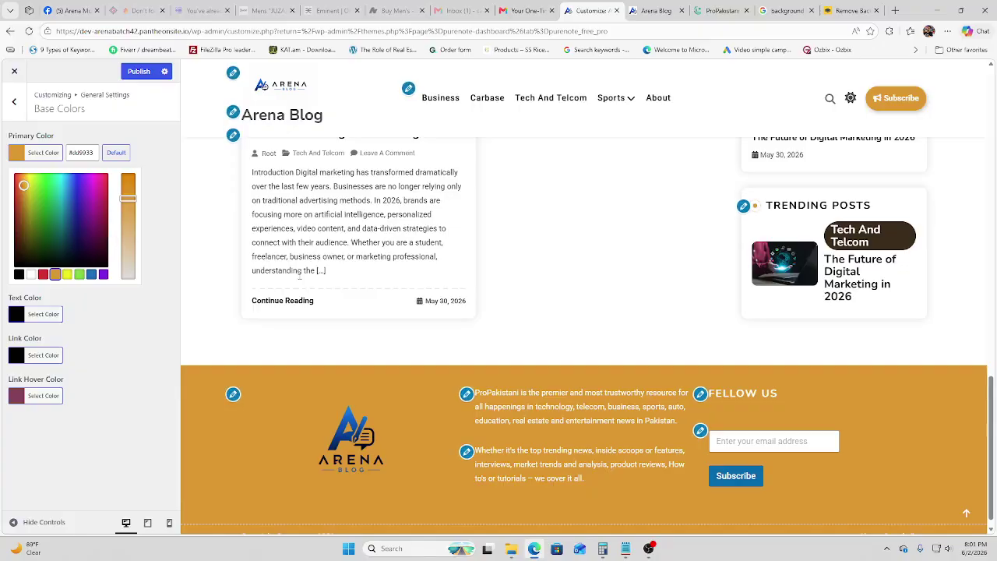
scroll(838, 426, up, 15)
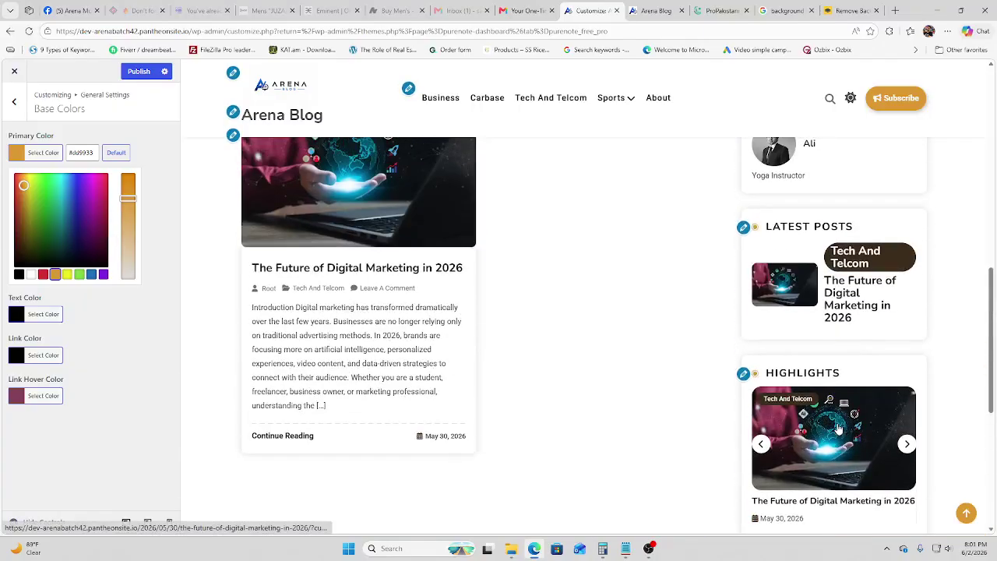
- Set the Primary Color in Base Colors to black #000000 and check its effect throughout the page preview
scroll(839, 428, down, 10)
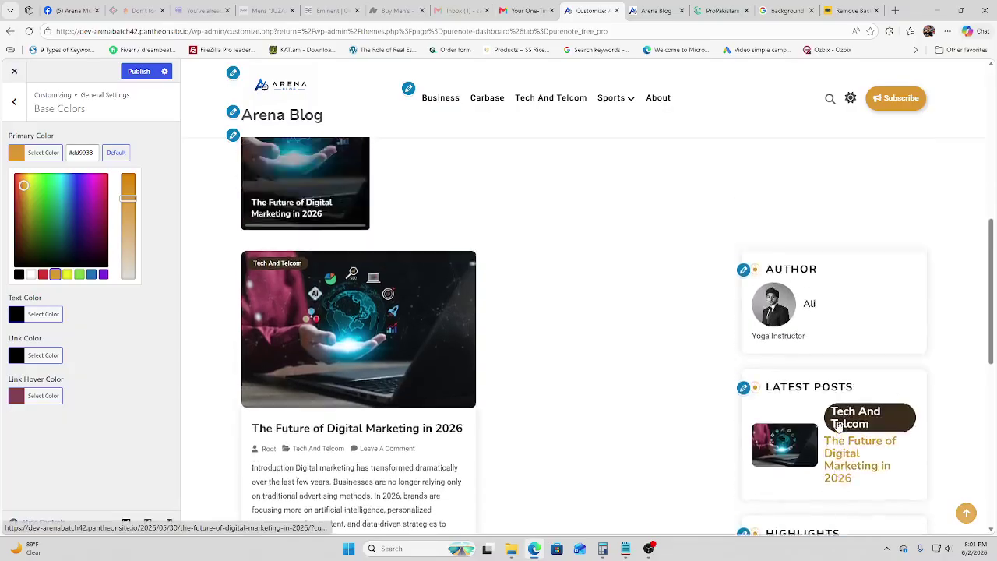
scroll(837, 425, up, 10)
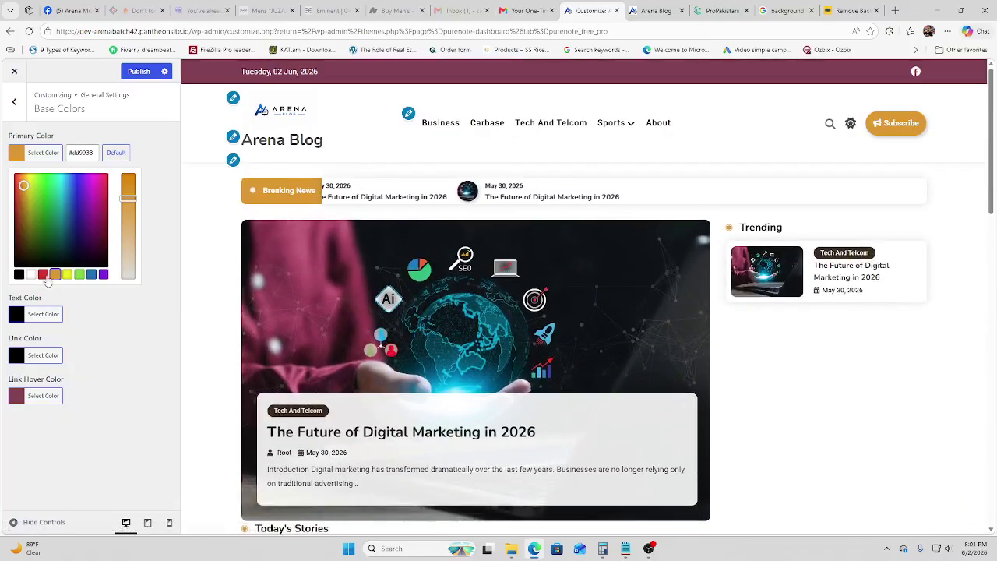
click(18, 275)
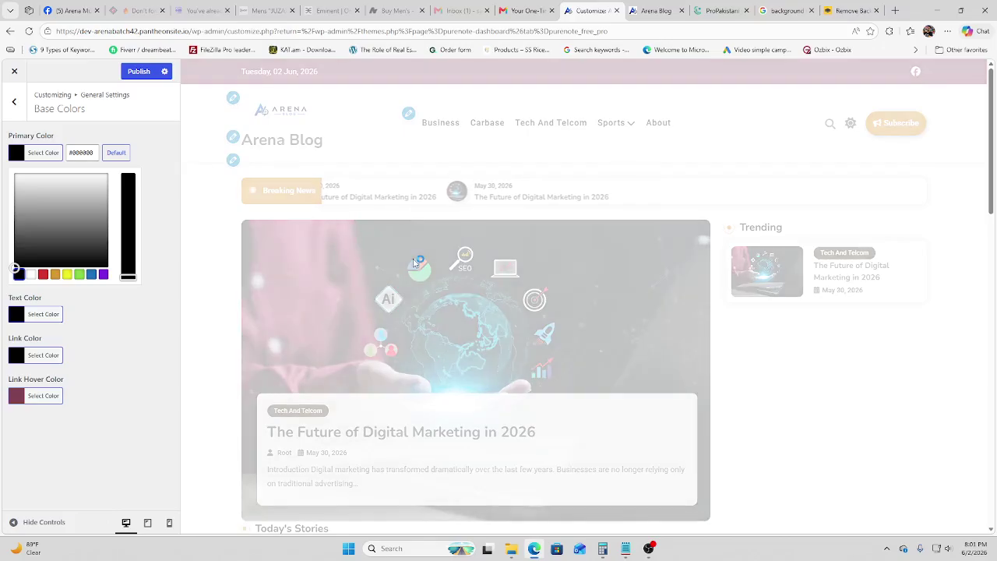
scroll(415, 264, down, 10)
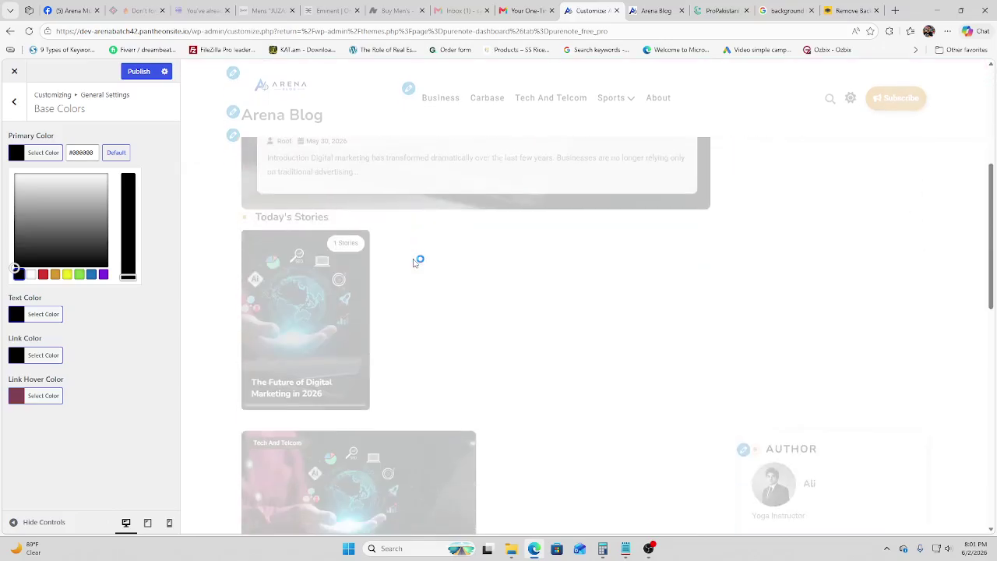
scroll(415, 264, down, 1)
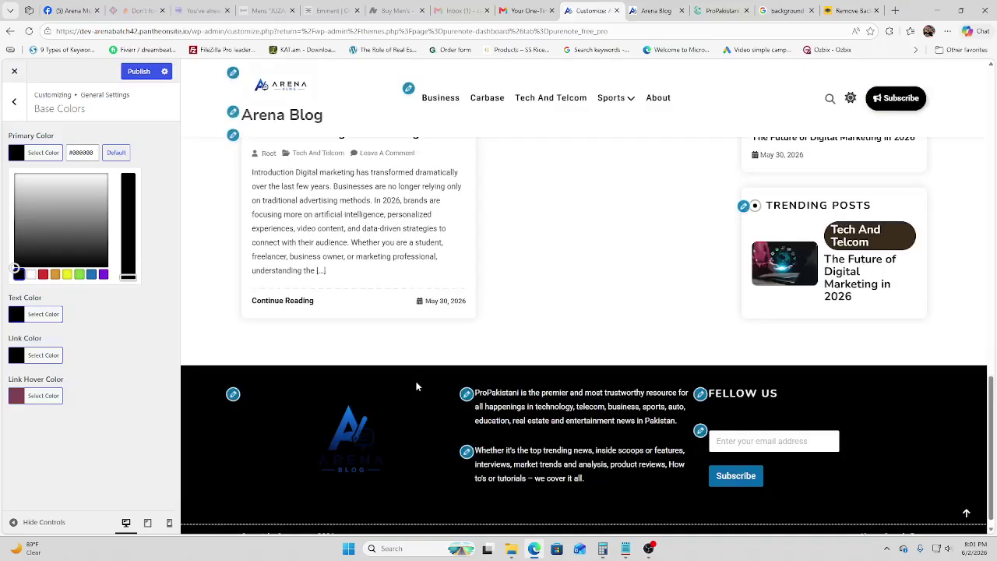
scroll(616, 389, up, 10)
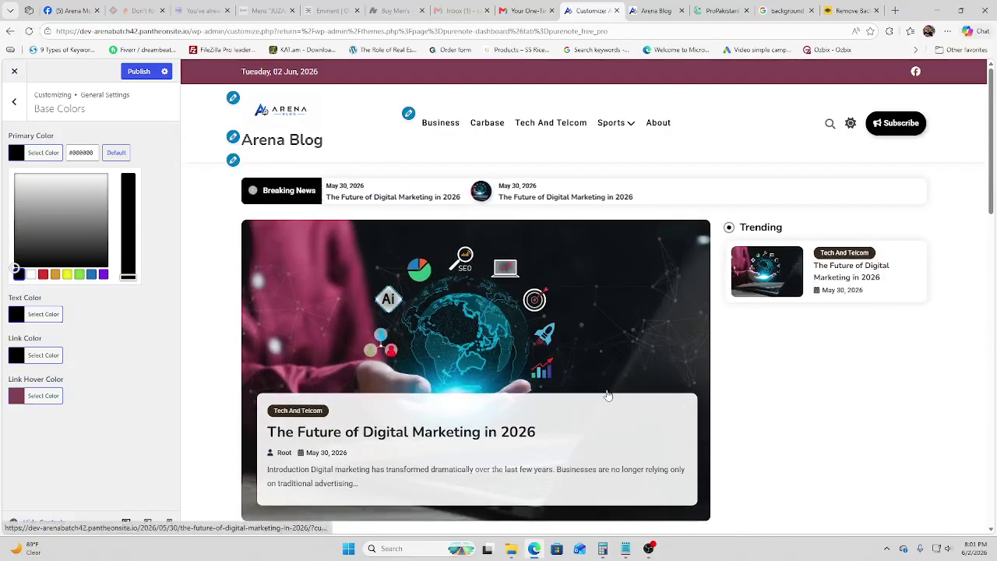
click(167, 299)
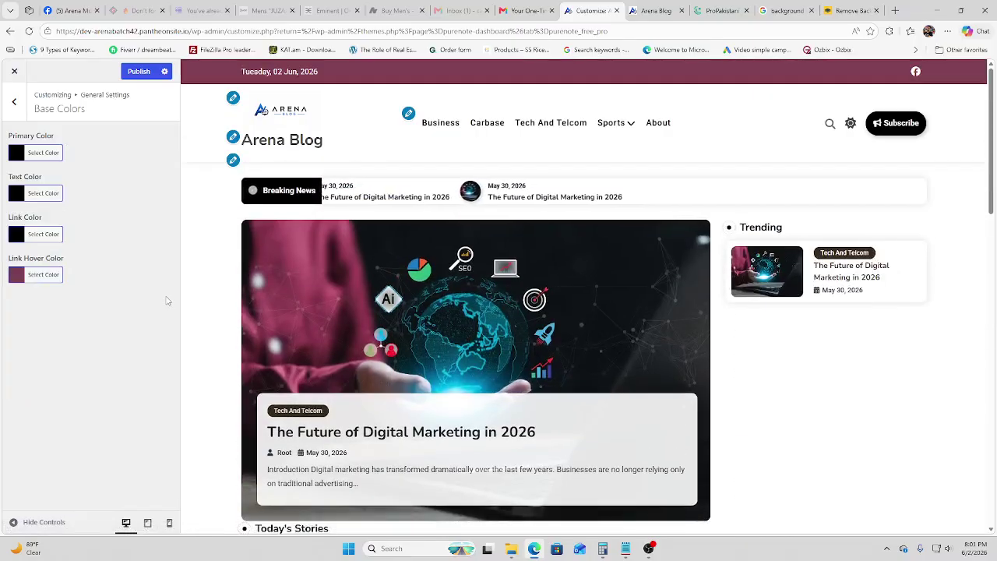
scroll(582, 382, down, 4)
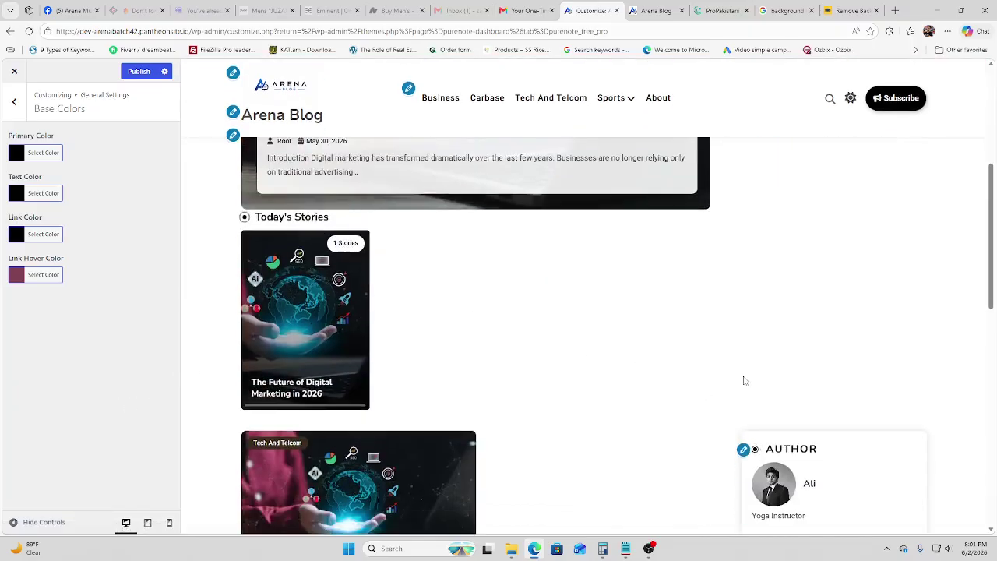
- Inspect the Categories Colors options in the General Settings colors and return to the Colors list
click(14, 101)
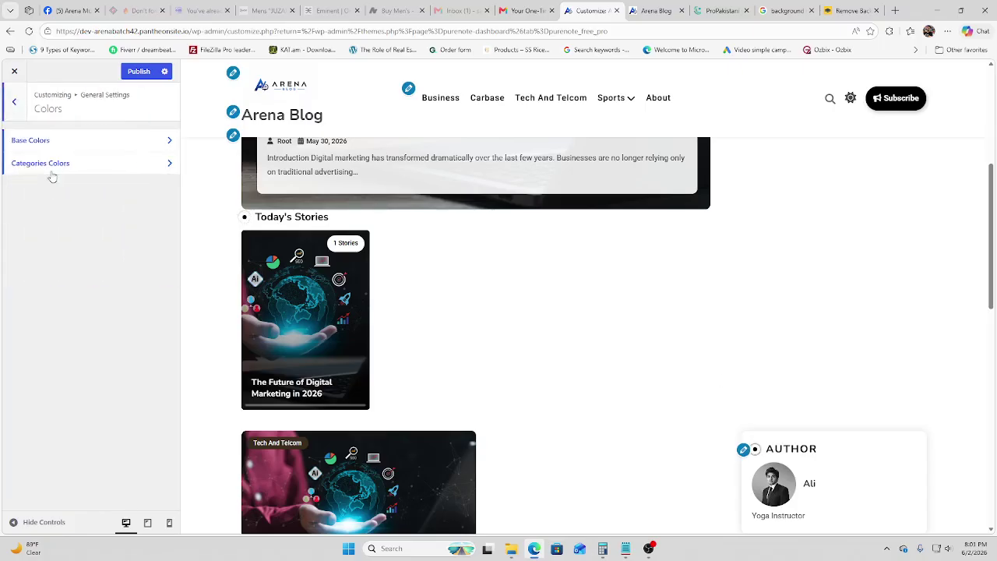
click(63, 171)
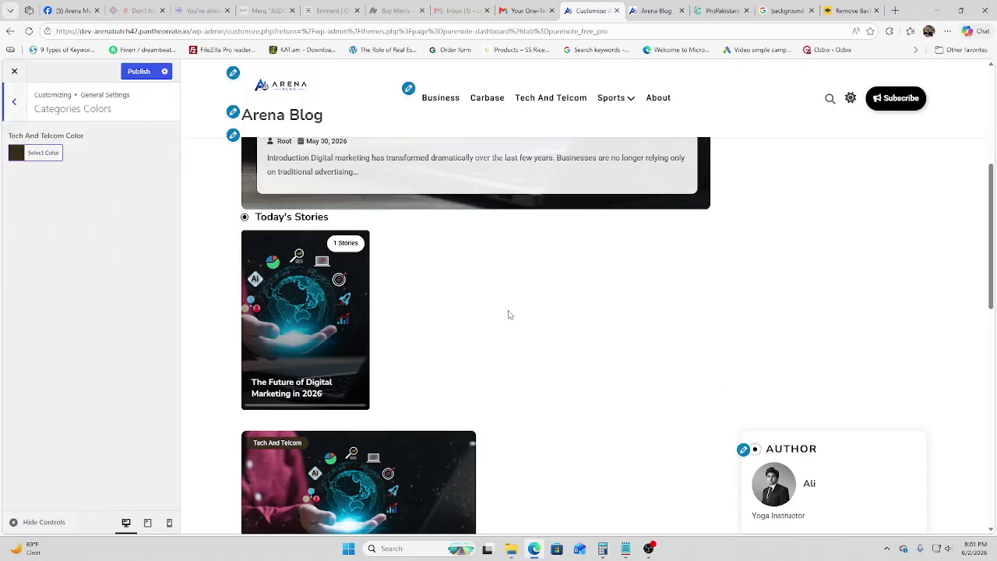
drag(991, 266, 995, 148)
click(10, 104)
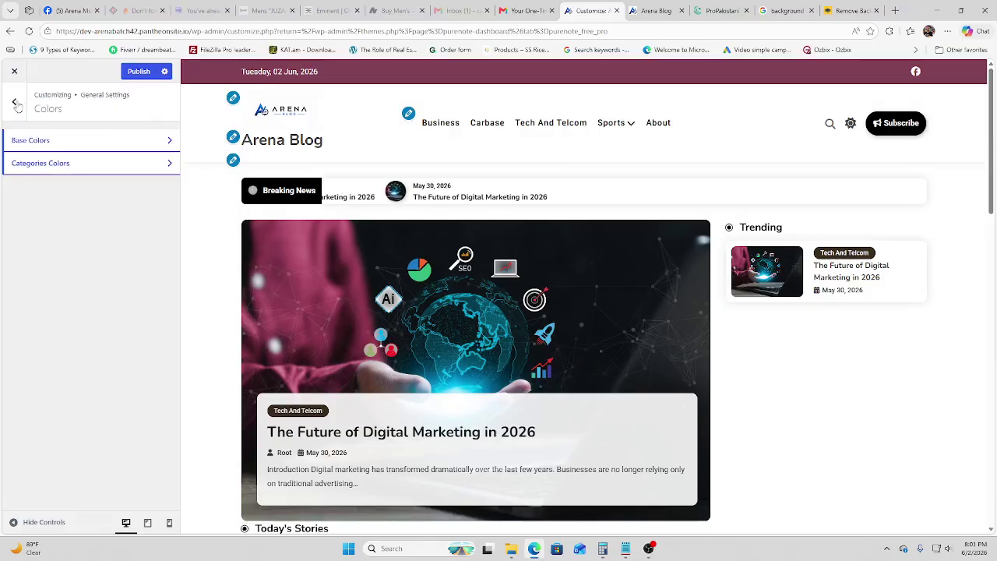
- Go to the Top Header options in Header Settings and disable the date and time display
click(14, 102)
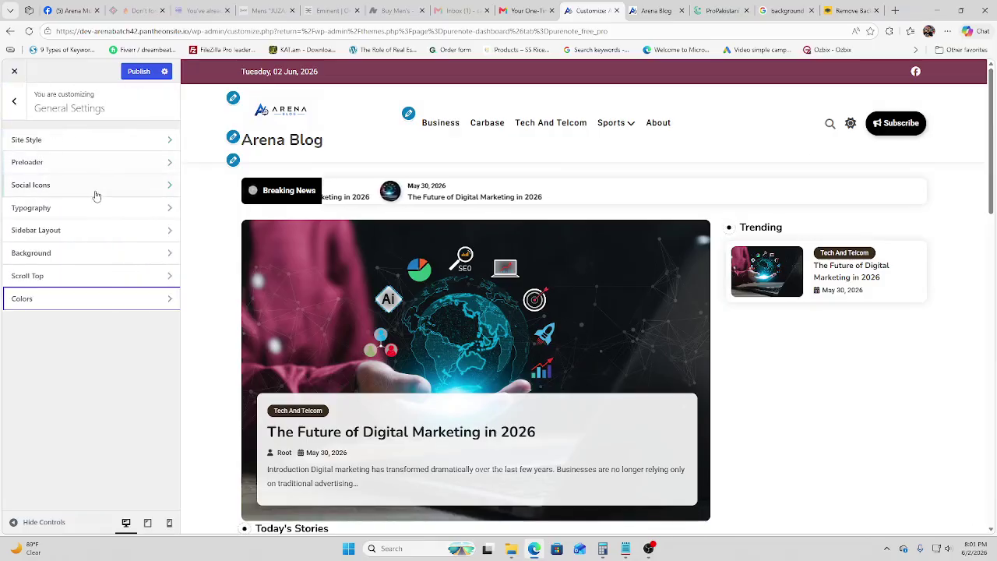
click(14, 101)
click(67, 207)
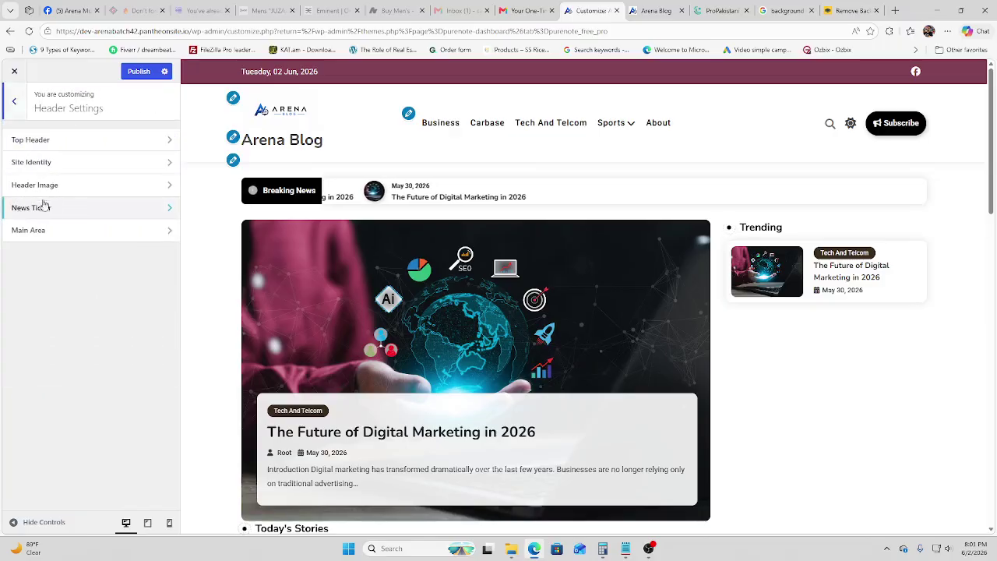
click(47, 139)
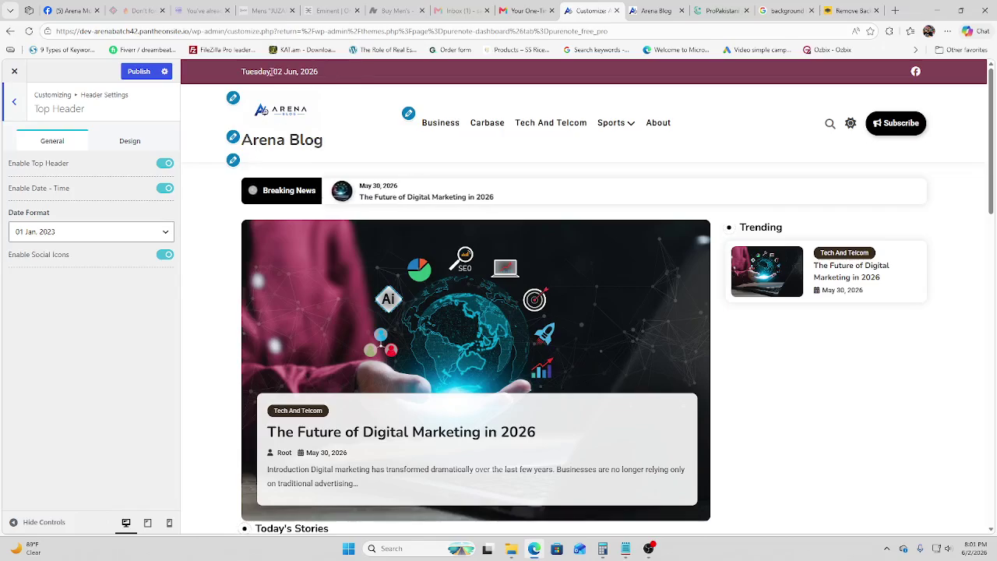
click(165, 189)
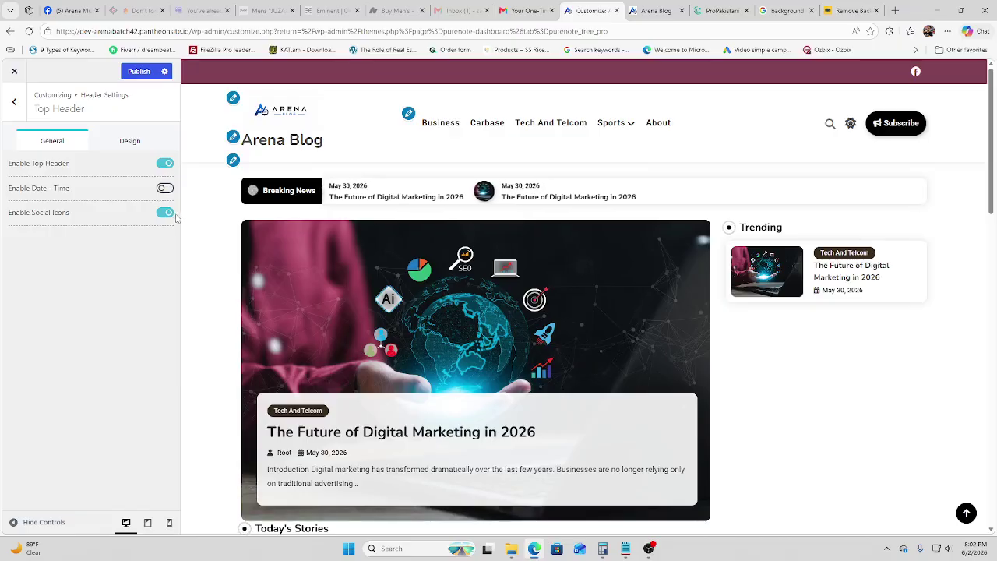
- Set the Top Header's background color to black #000000 in its design options
click(141, 146)
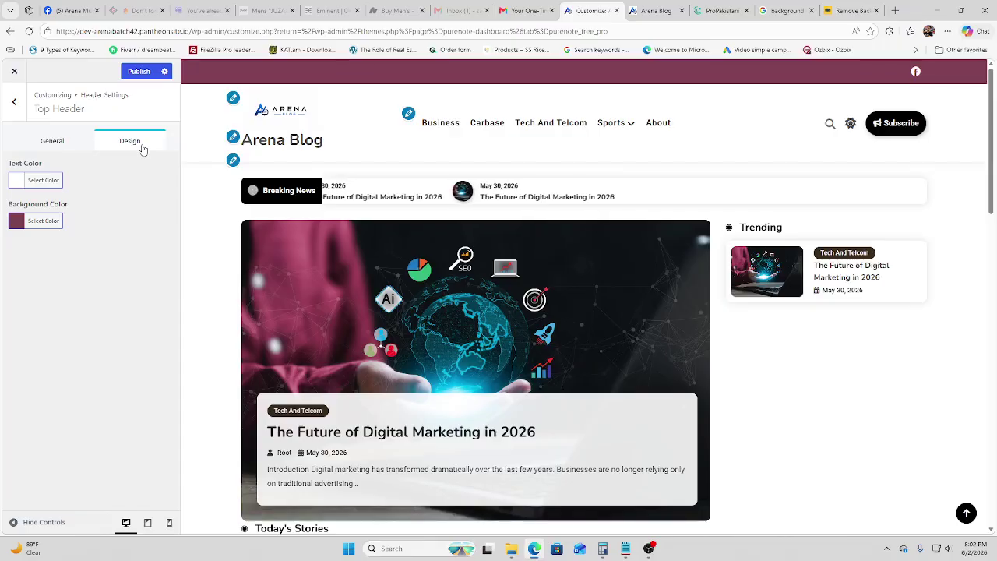
click(17, 220)
click(18, 343)
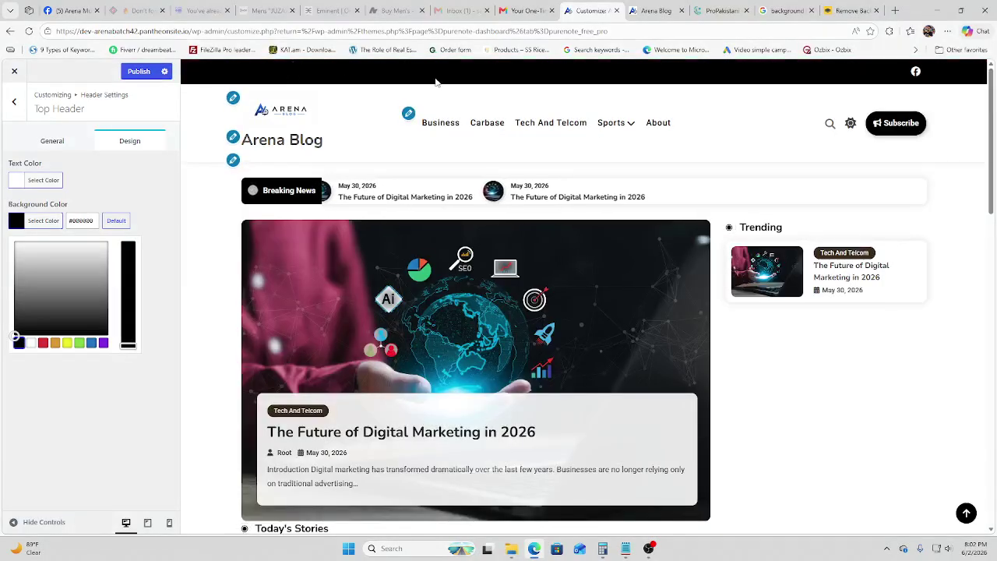
- Review the Site Identity options in Header Settings and disable the News Ticker
click(16, 102)
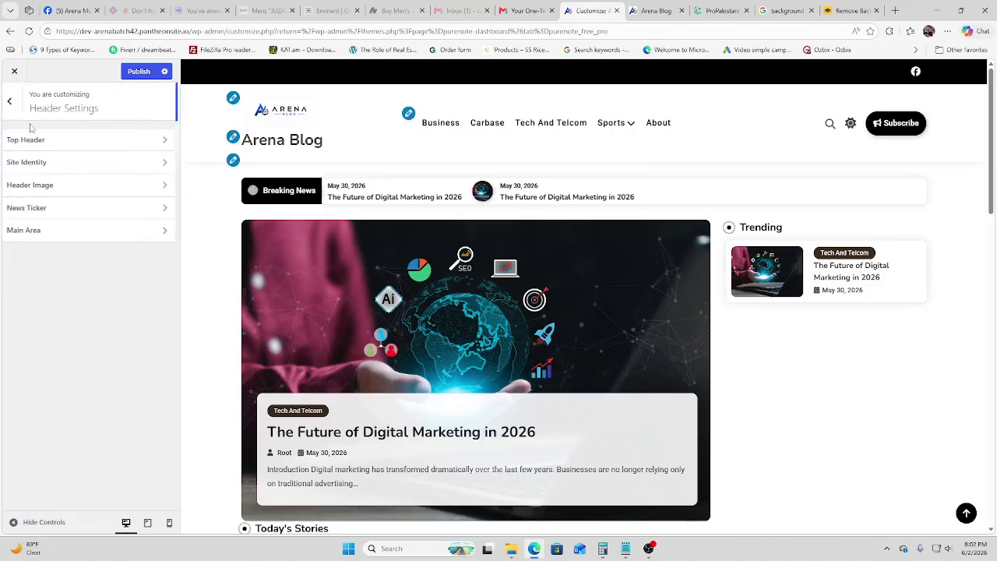
click(67, 170)
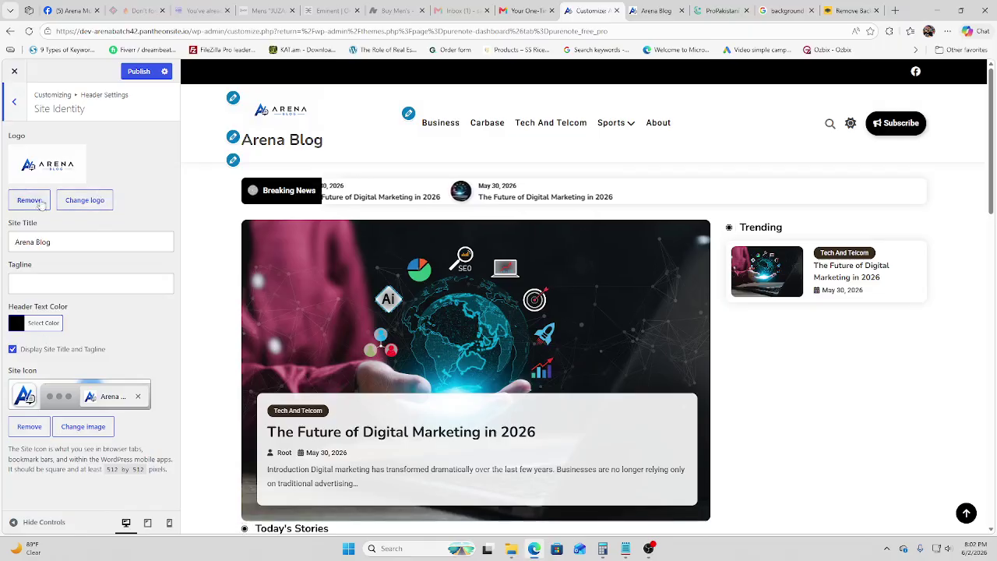
click(14, 101)
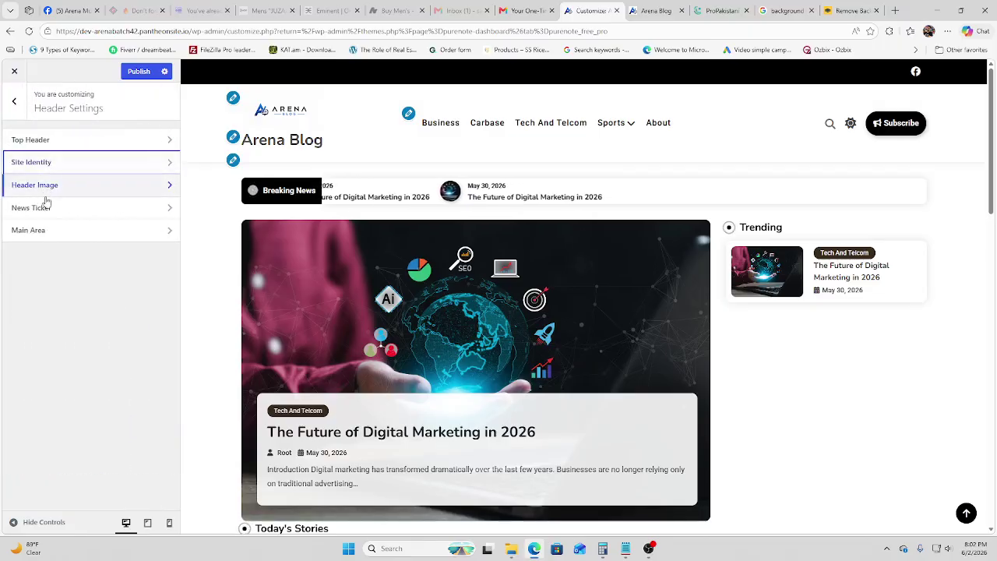
click(45, 212)
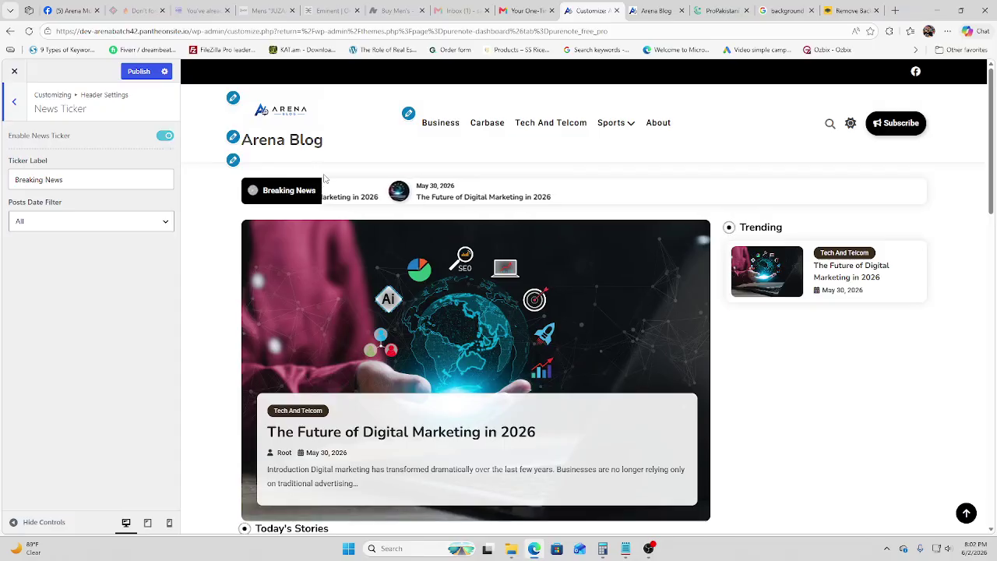
click(162, 138)
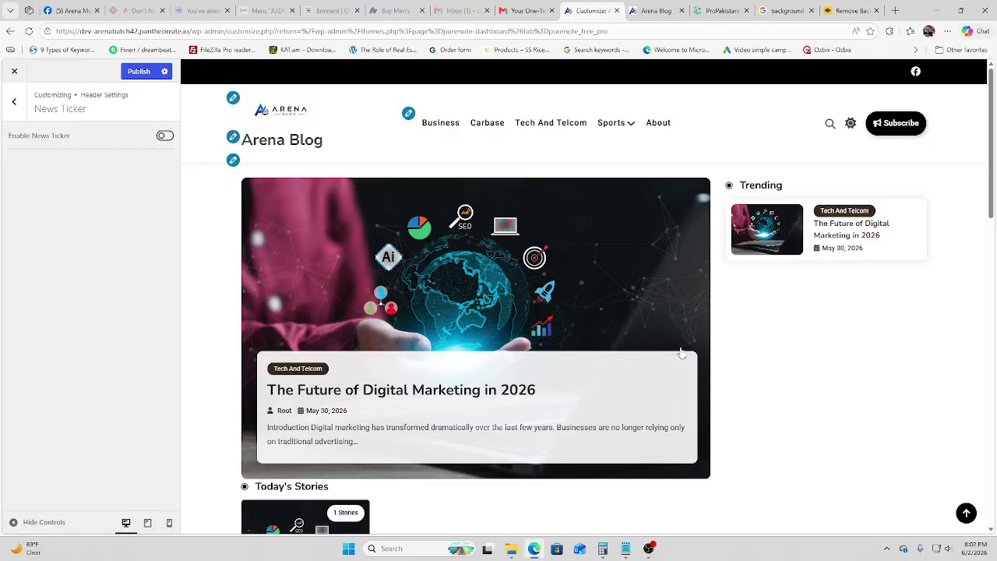
- Open the Main Area options in Header Settings and check the sticky header's behavior in the page preview
click(17, 102)
click(69, 234)
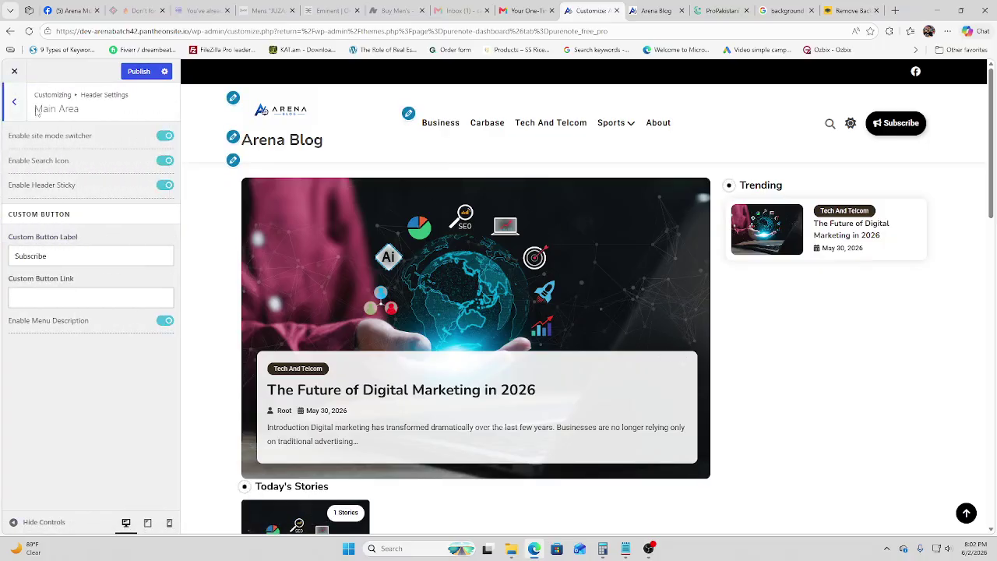
scroll(411, 276, down, 3)
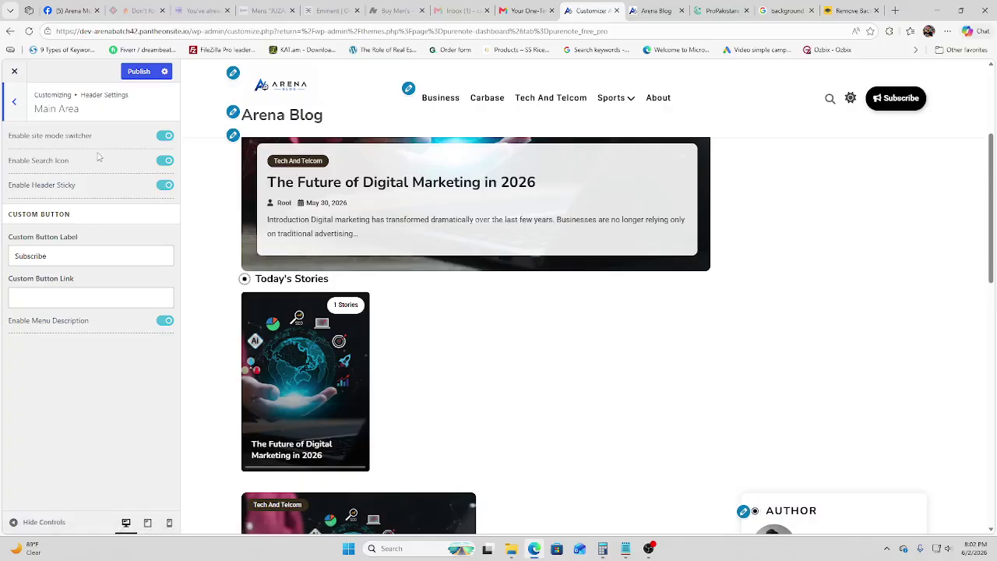
scroll(403, 256, up, 3)
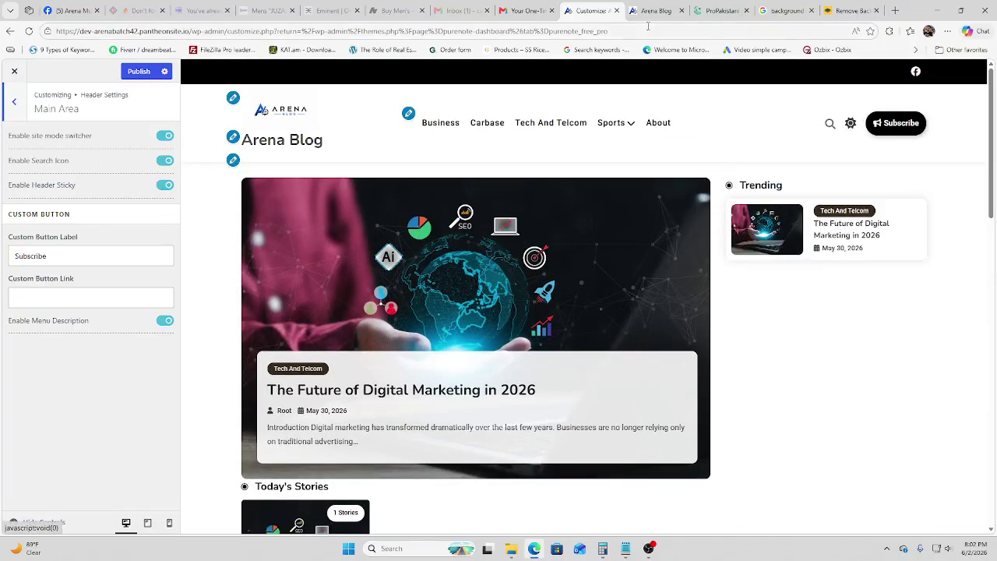
- Switch to the live home page and test the site mode switcher by alternating between dark and light mode
click(675, 12)
click(761, 138)
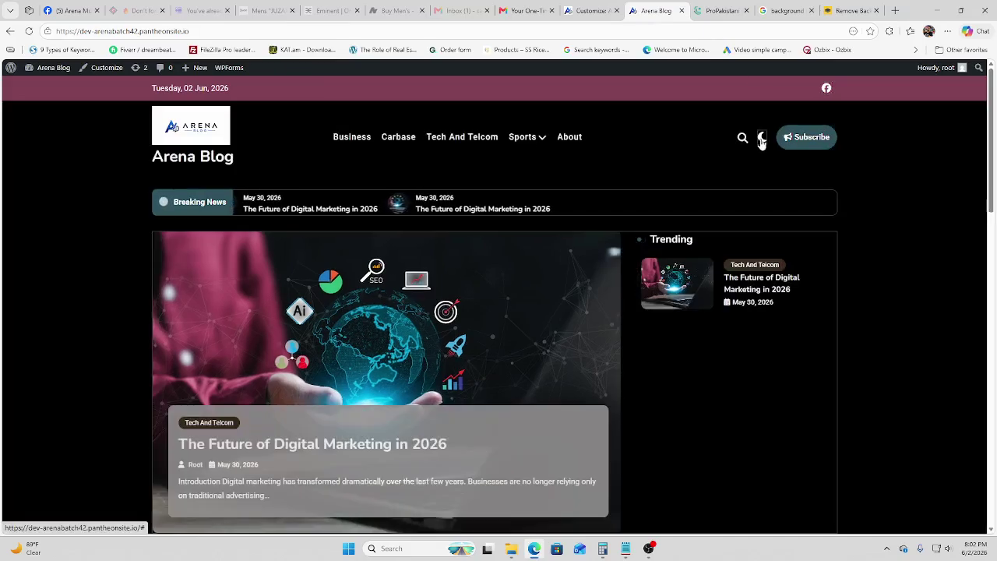
click(762, 138)
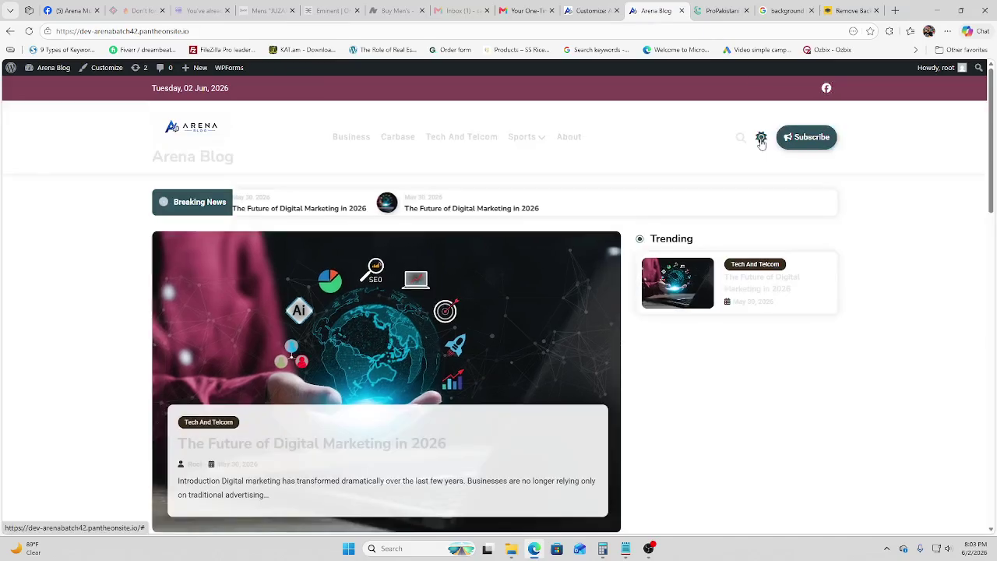
click(762, 138)
click(762, 138)
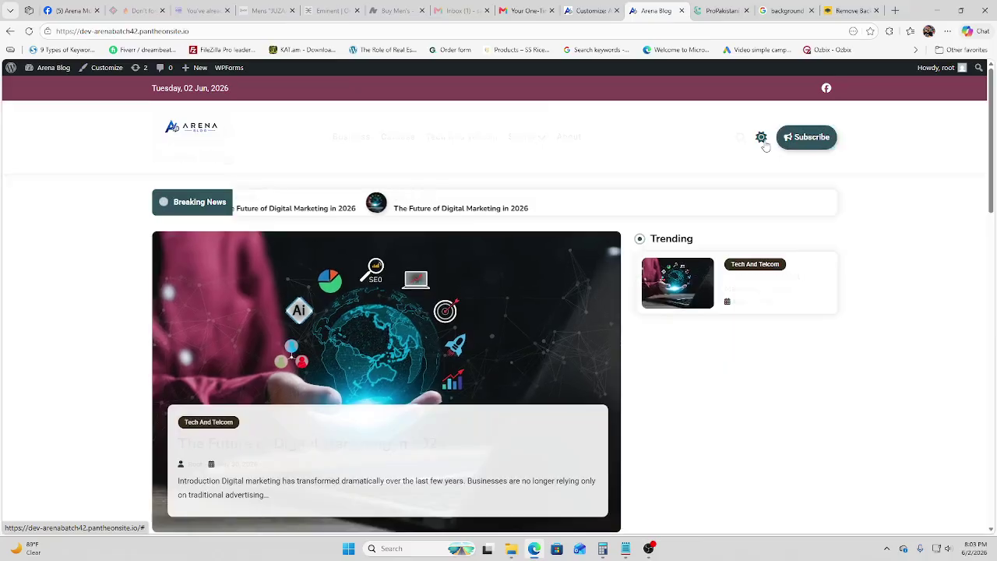
click(763, 138)
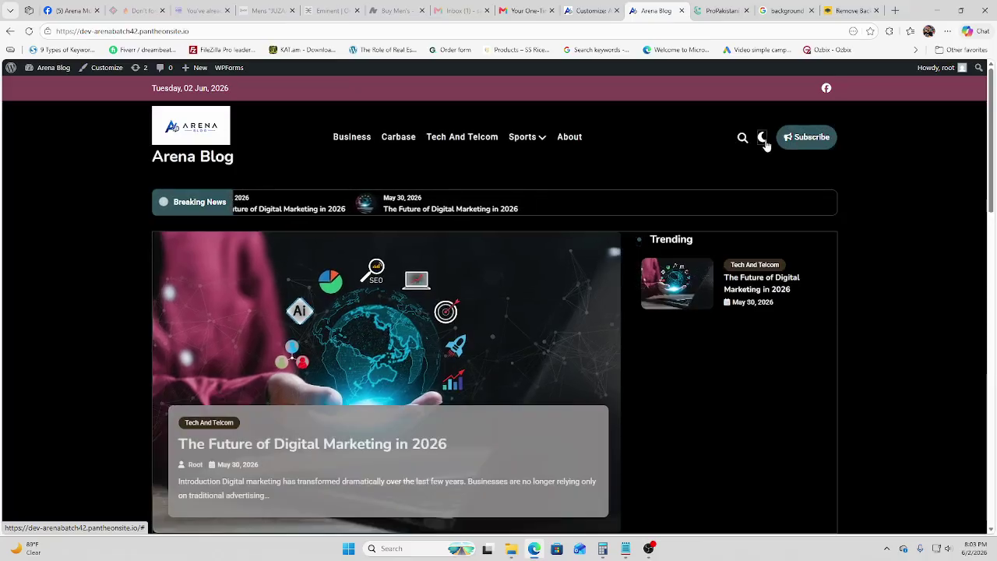
click(763, 140)
click(764, 141)
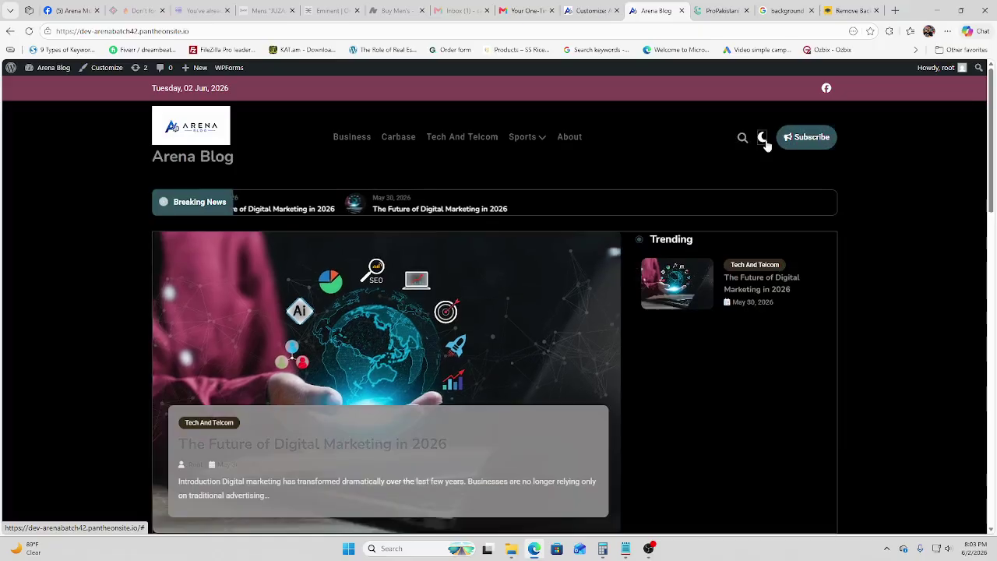
click(764, 140)
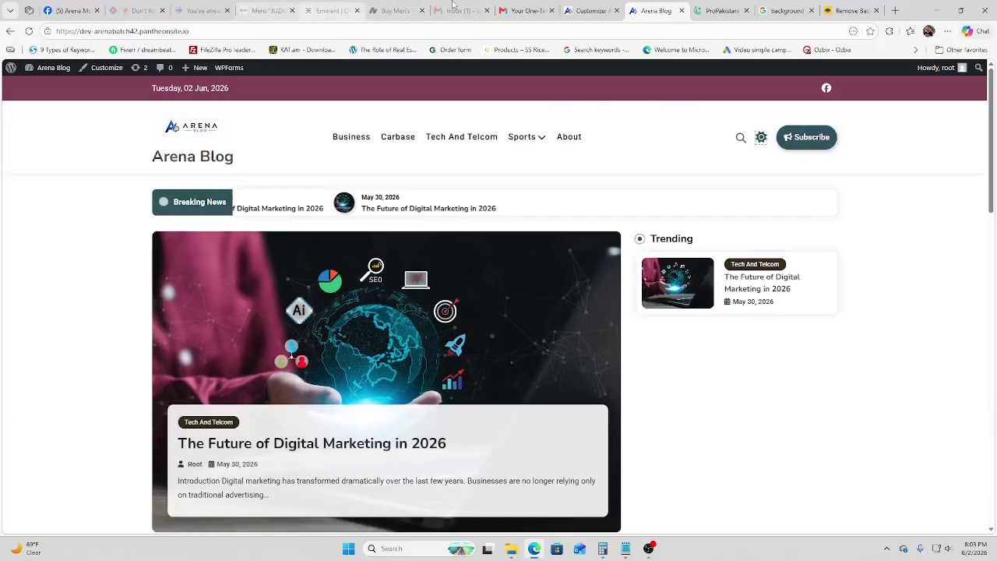
- Return to the Customizer and disable the site mode switcher in Main Area, trying the Menu Description option off and restoring it
click(582, 7)
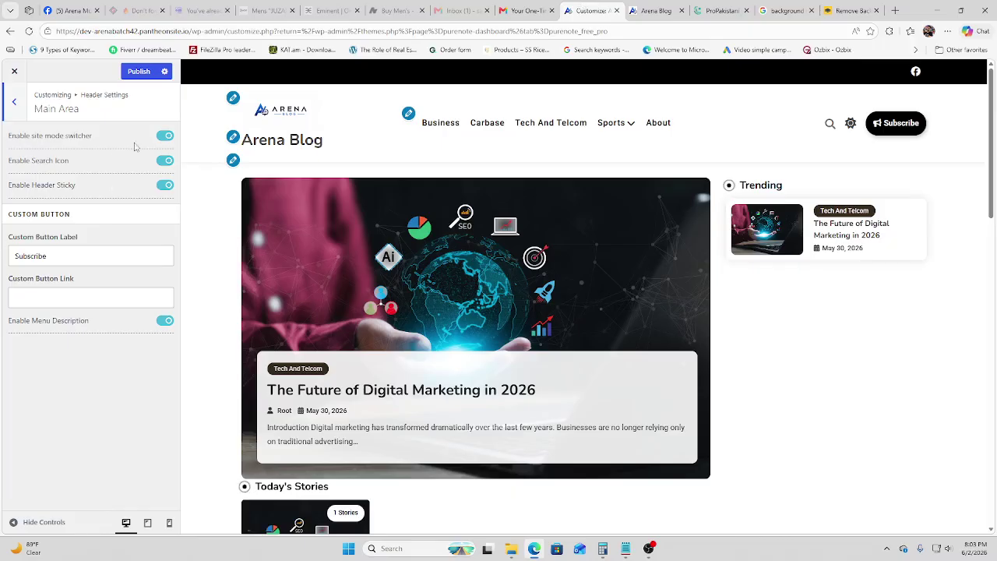
click(165, 136)
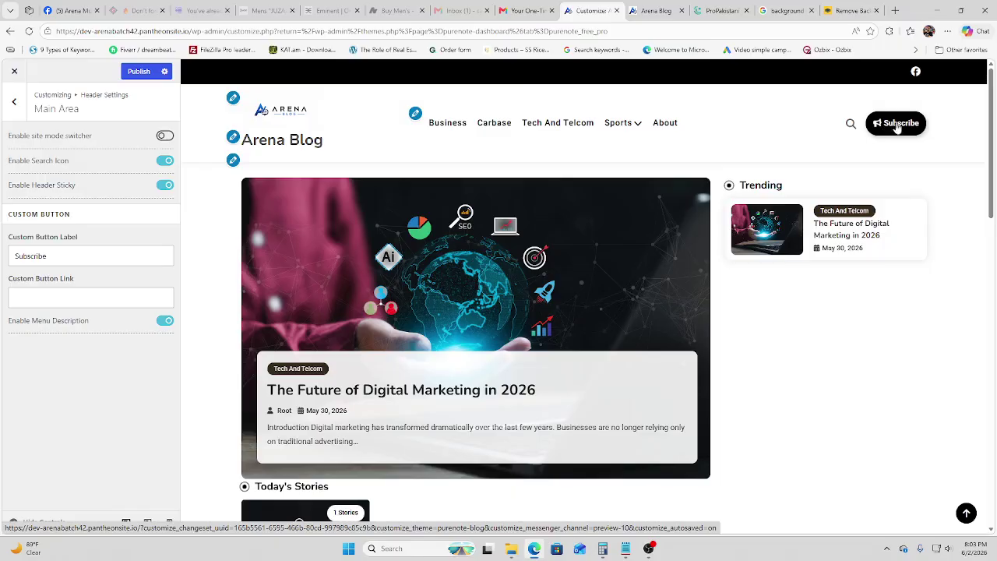
click(164, 322)
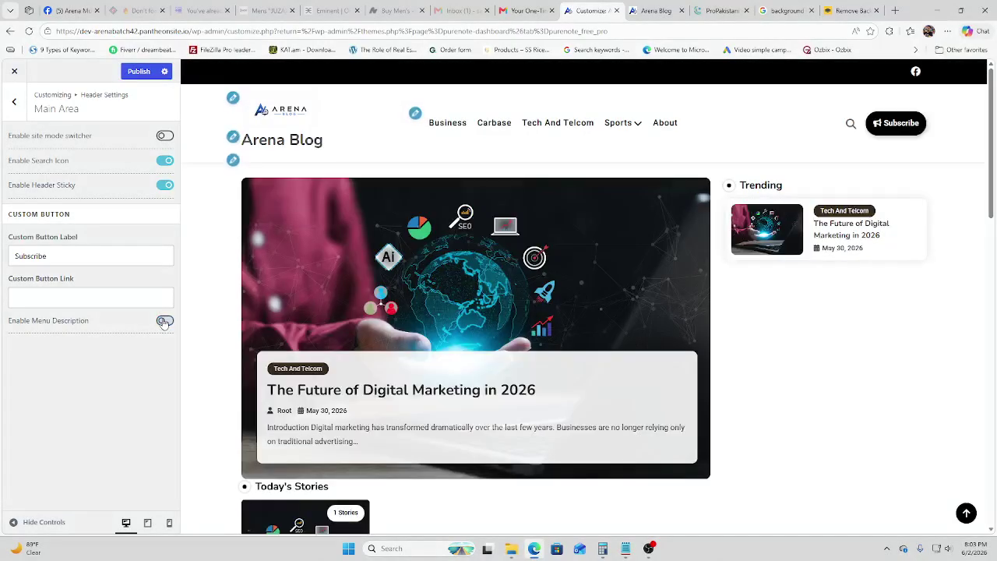
click(164, 321)
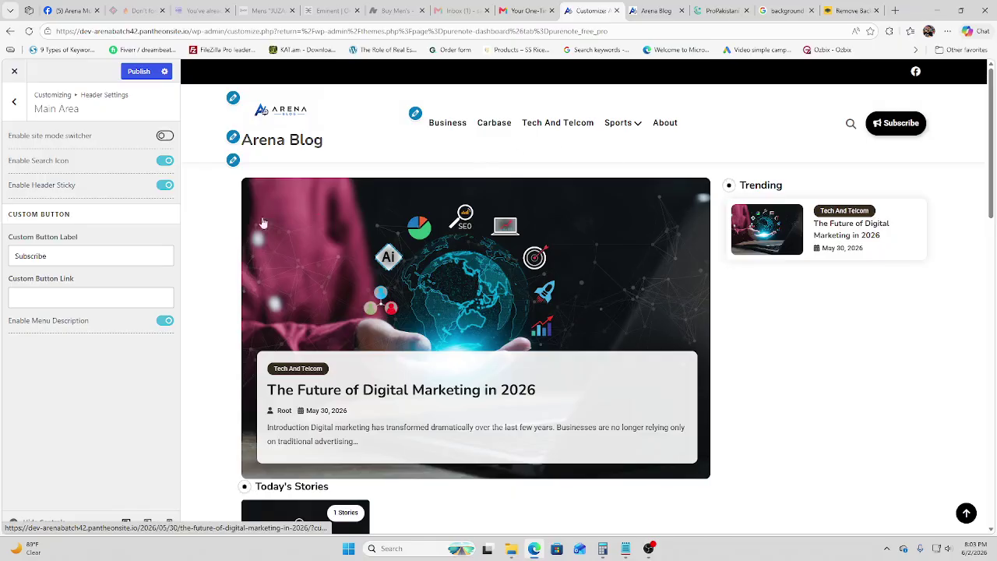
- Clear the Subscribe label of the custom header button, publish the change, and return to the main Customizer sections
double_click(57, 253)
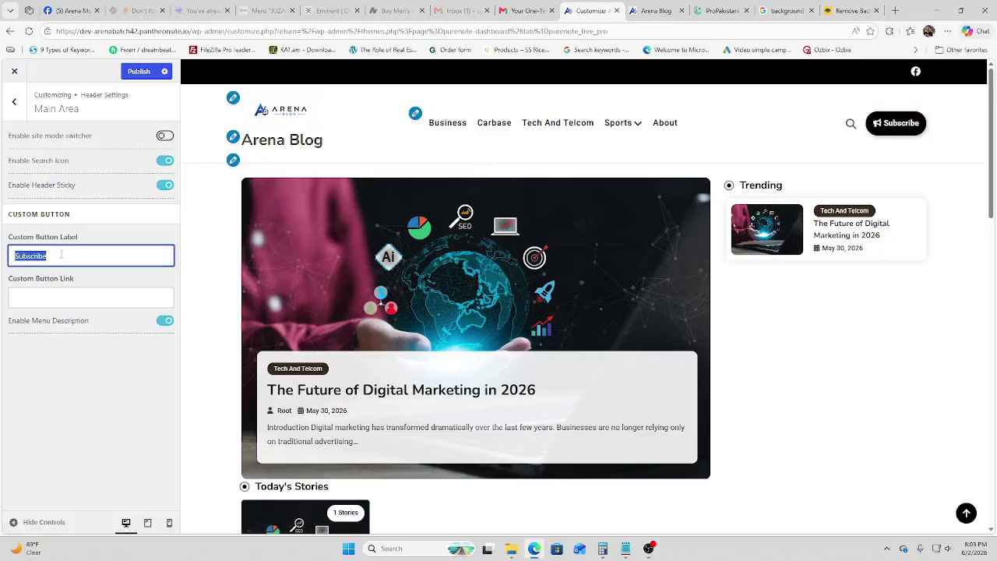
key(BackSpace)
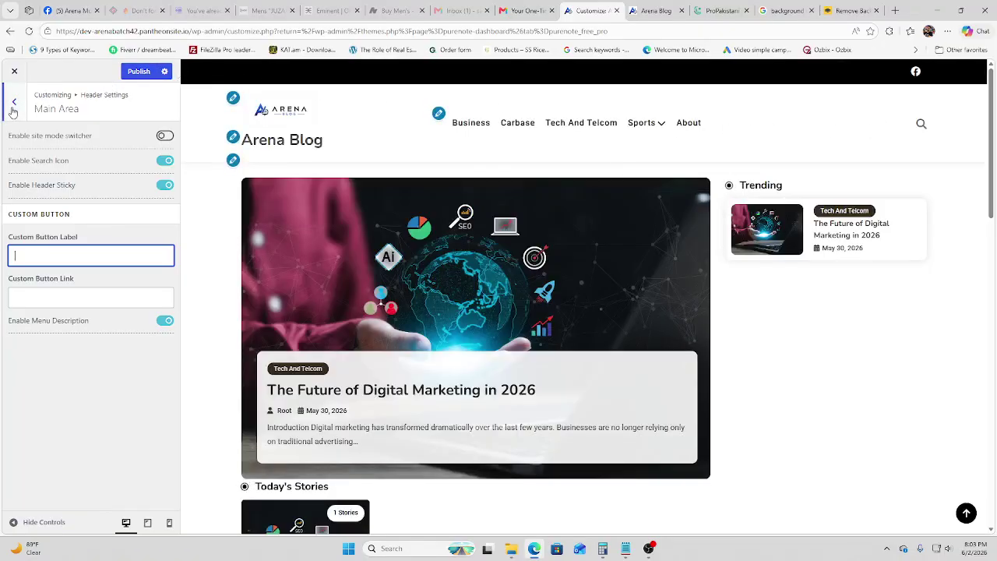
click(139, 71)
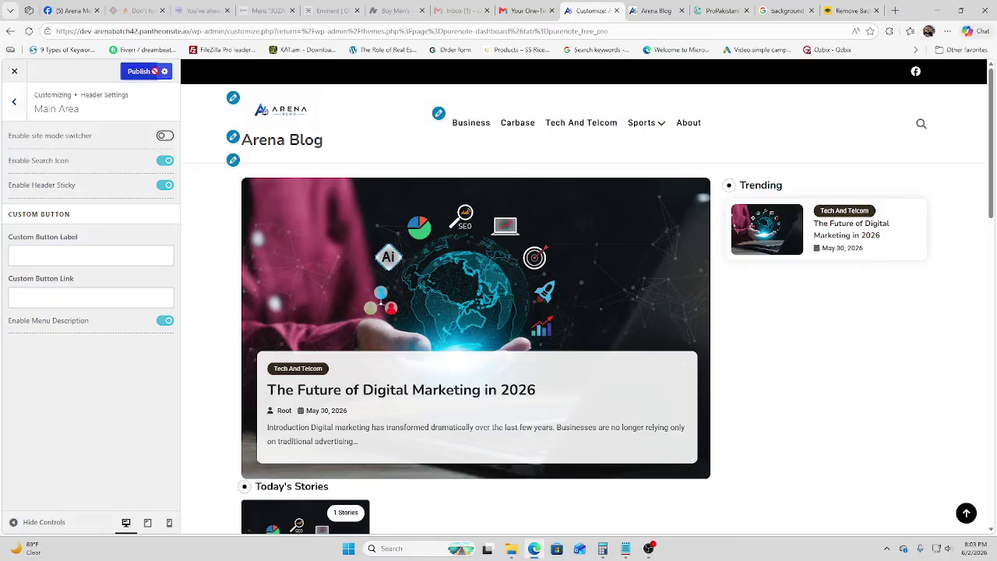
click(15, 103)
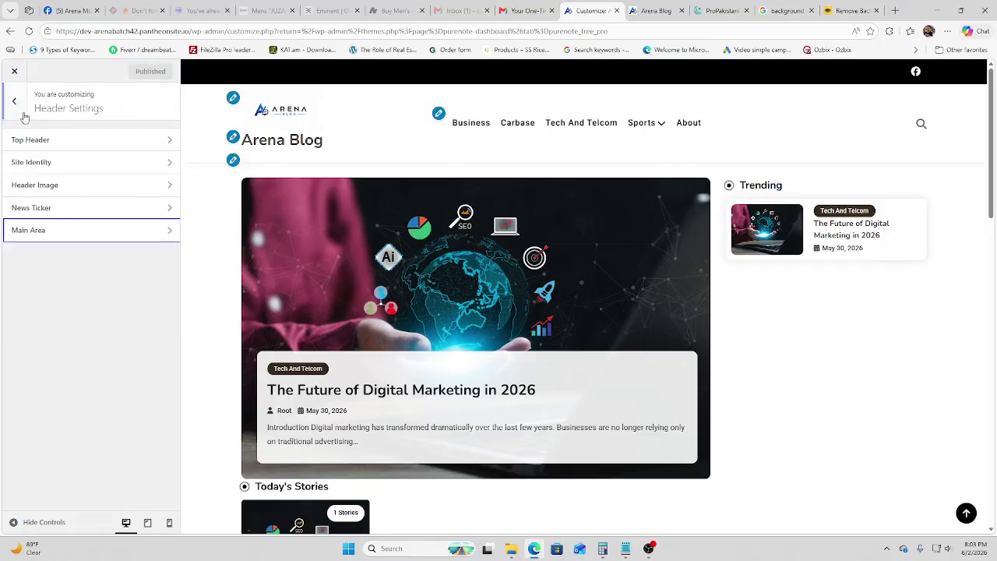
click(13, 104)
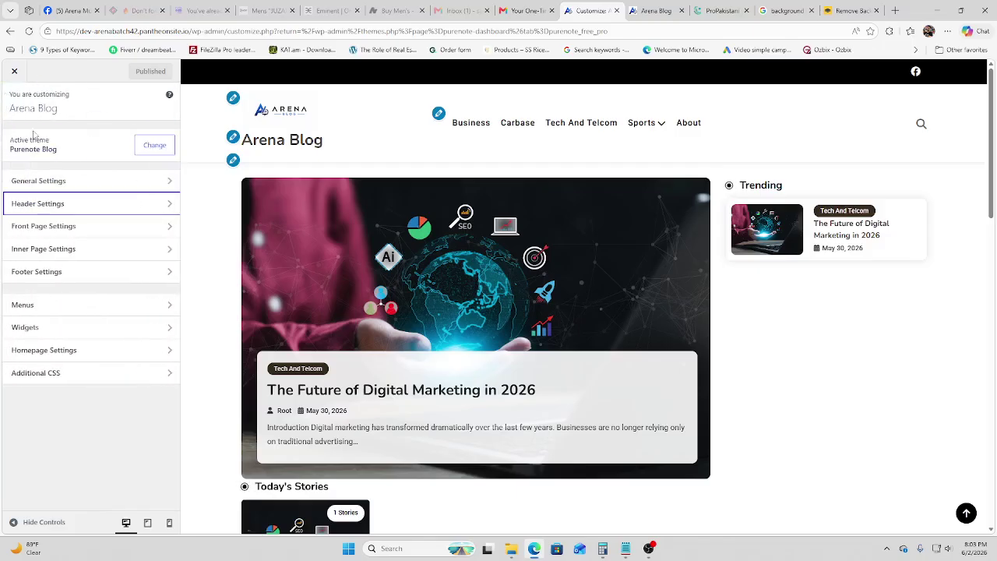
- Open the front page's Main Banner settings and try Tech And Telcom as the slider category, restoring Latest Posts
click(50, 230)
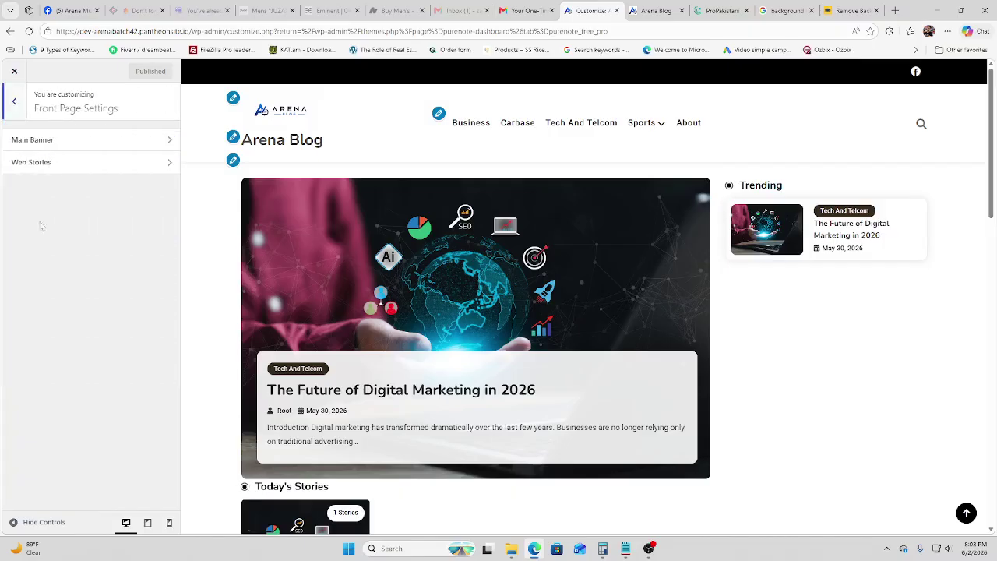
click(91, 141)
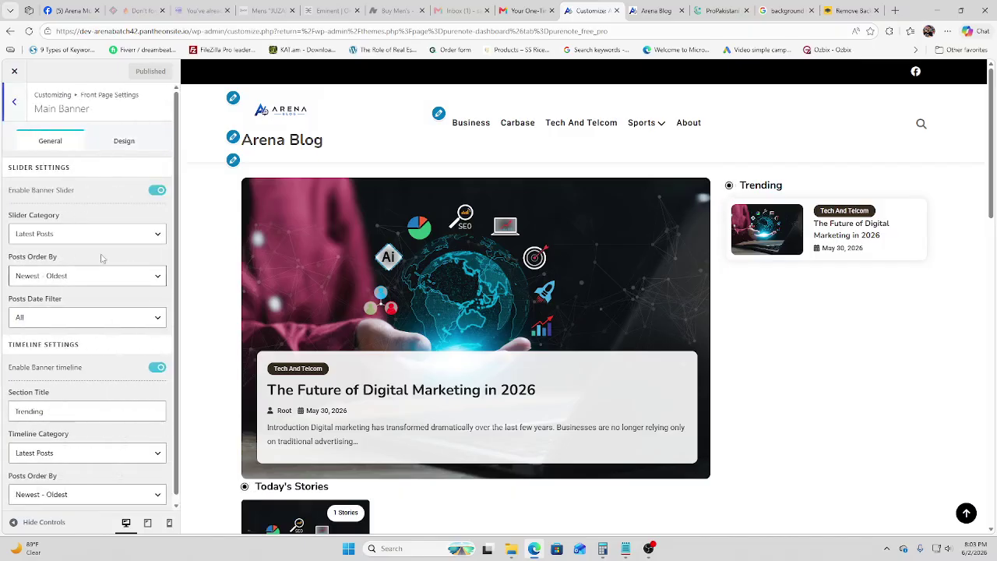
scroll(379, 288, down, 1)
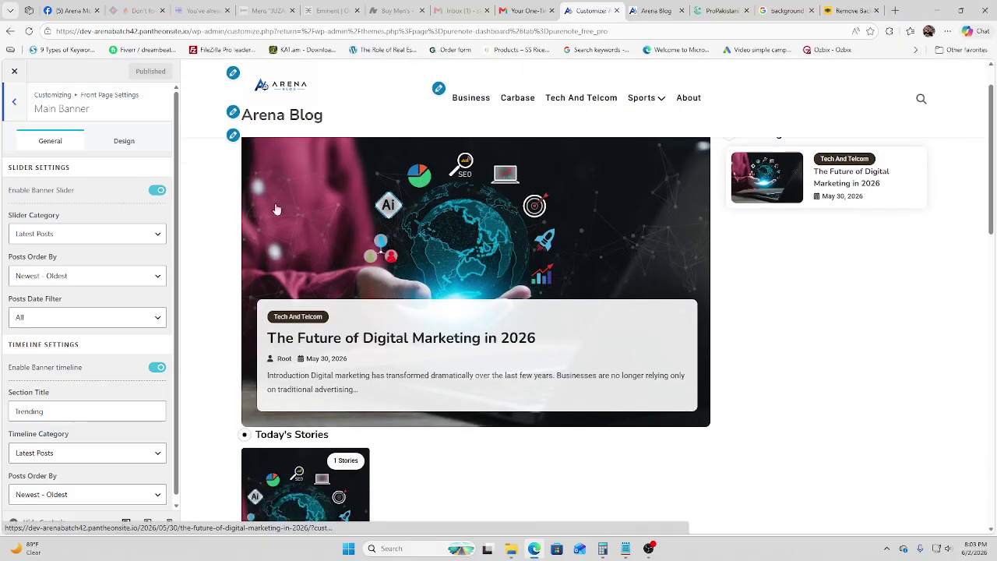
click(125, 234)
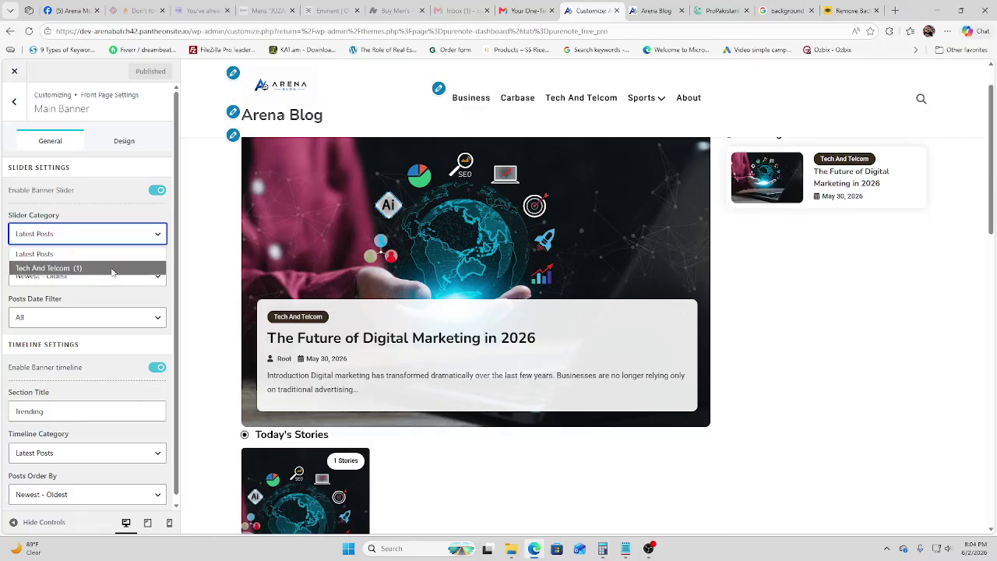
click(113, 268)
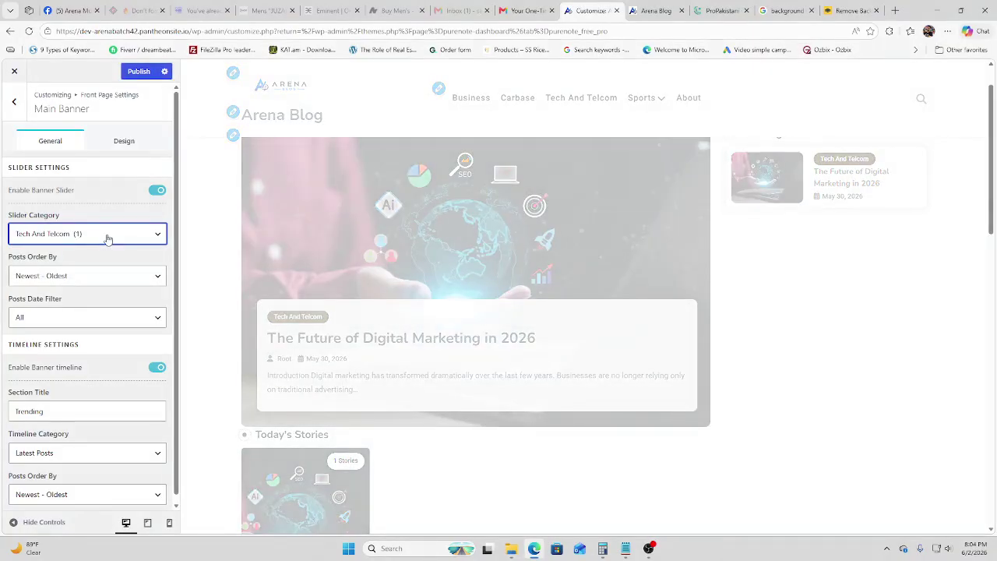
click(104, 235)
click(86, 247)
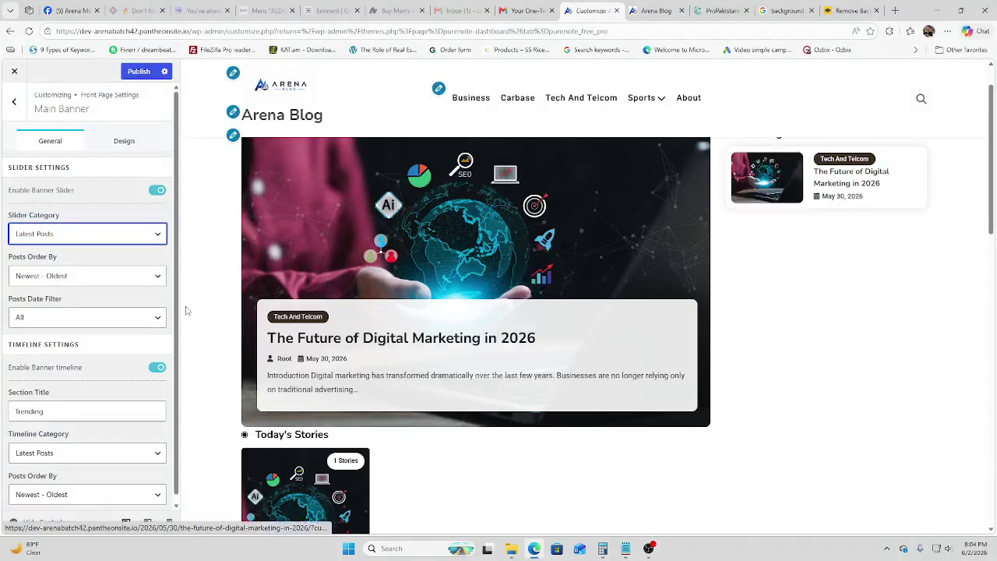
- Review the Main Banner's timeline settings, including the section title, timeline category and post order choices, against the page preview
scroll(139, 330, down, 1)
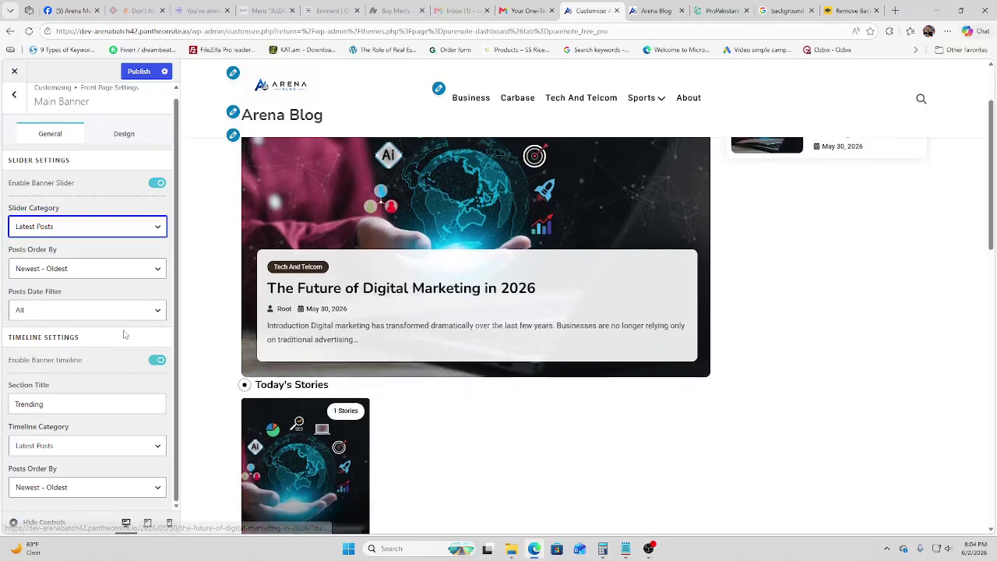
scroll(74, 373, up, 1)
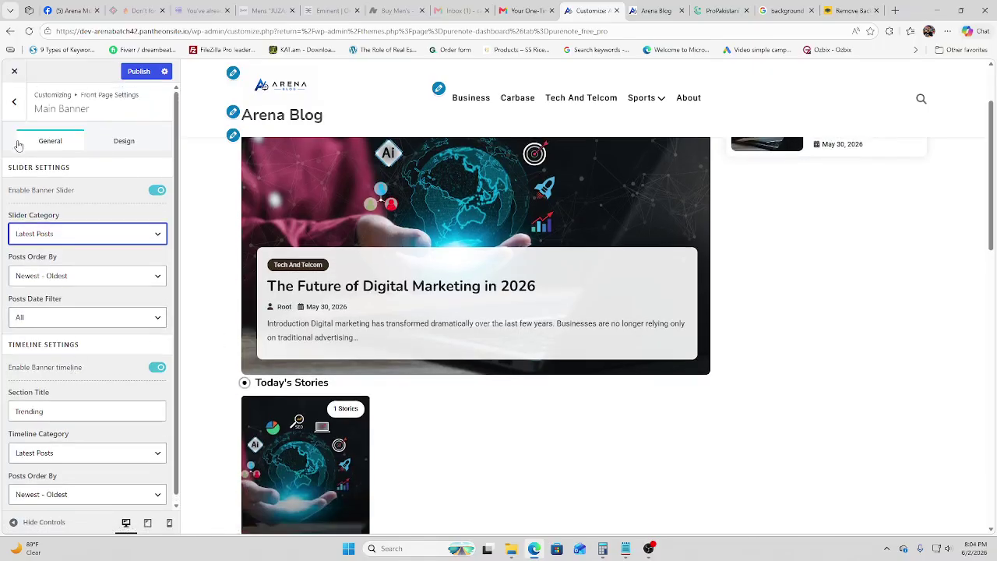
scroll(84, 399, down, 1)
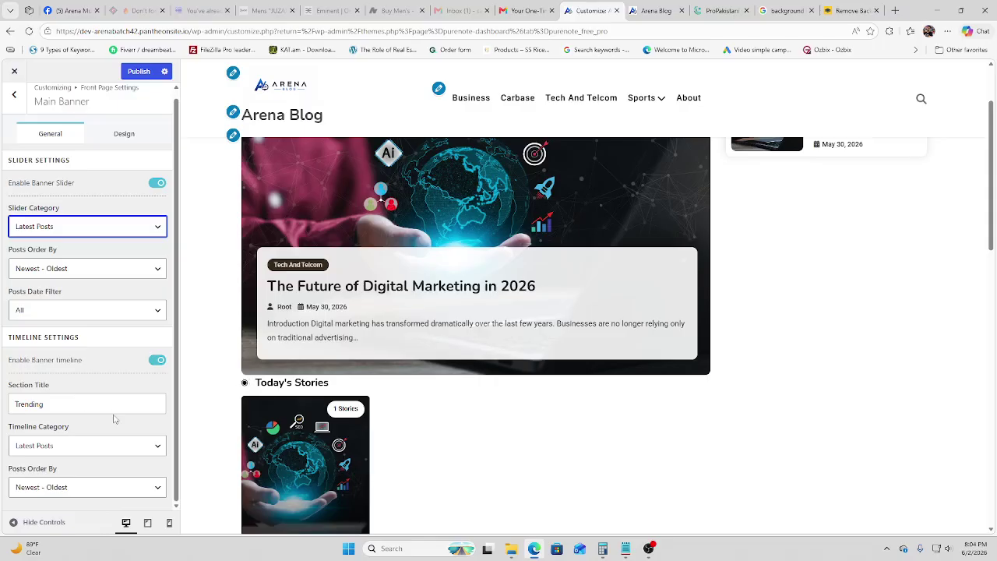
scroll(565, 310, down, 2)
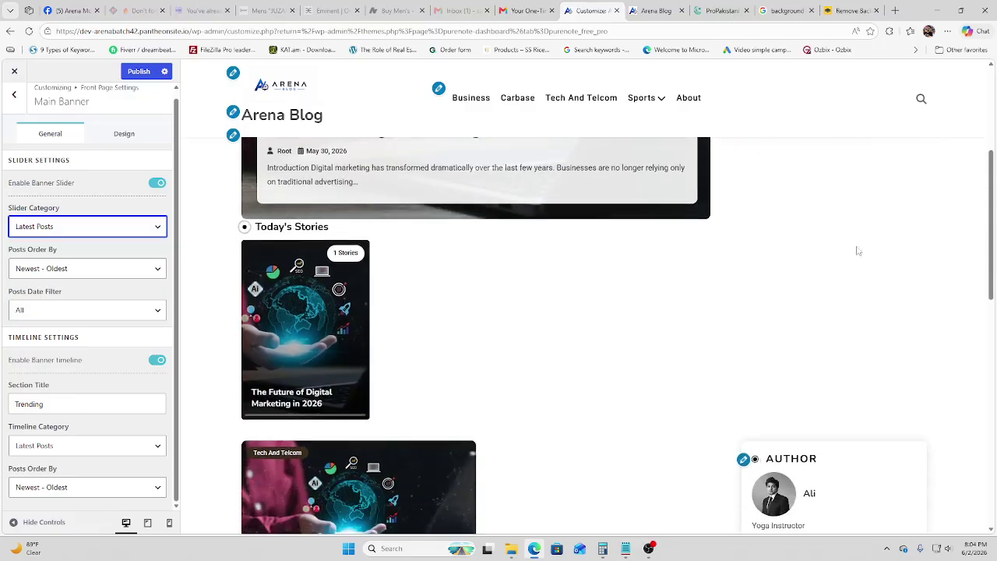
scroll(858, 250, up, 4)
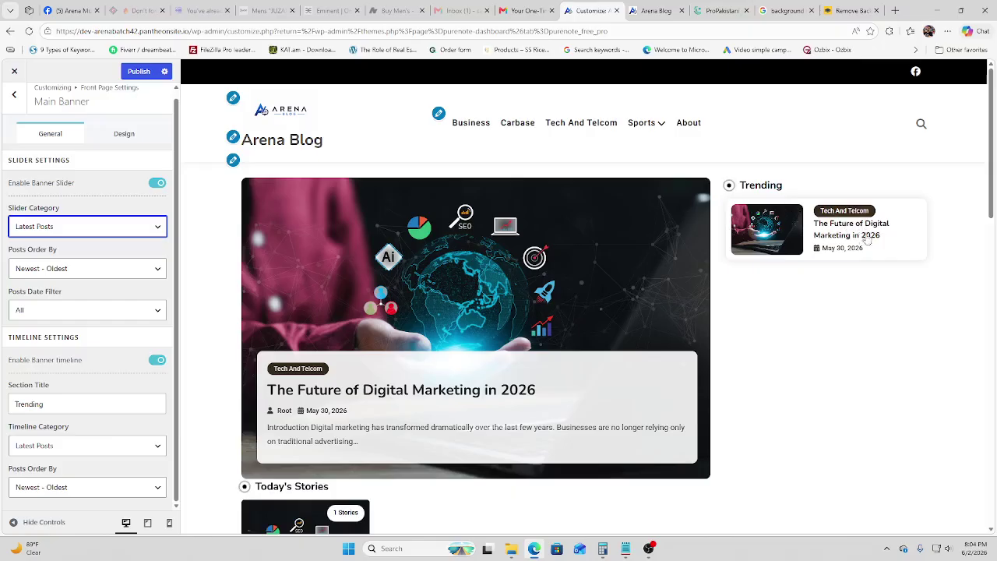
click(51, 405)
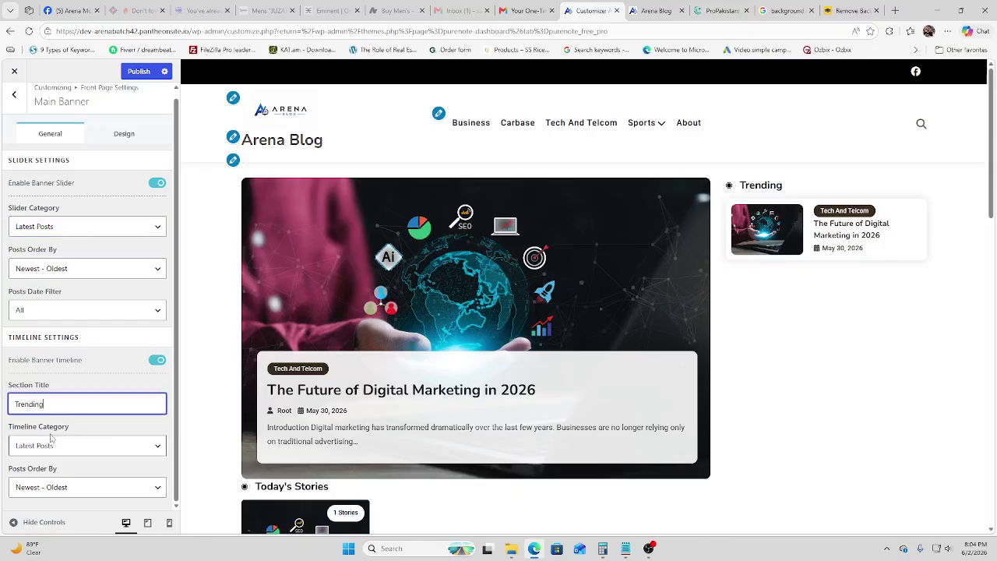
click(51, 445)
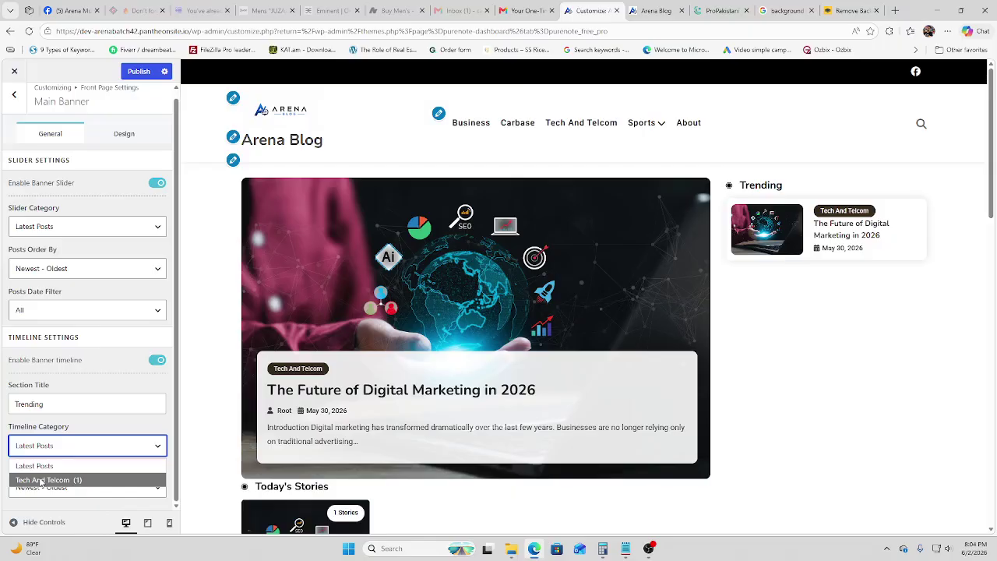
click(88, 425)
click(72, 487)
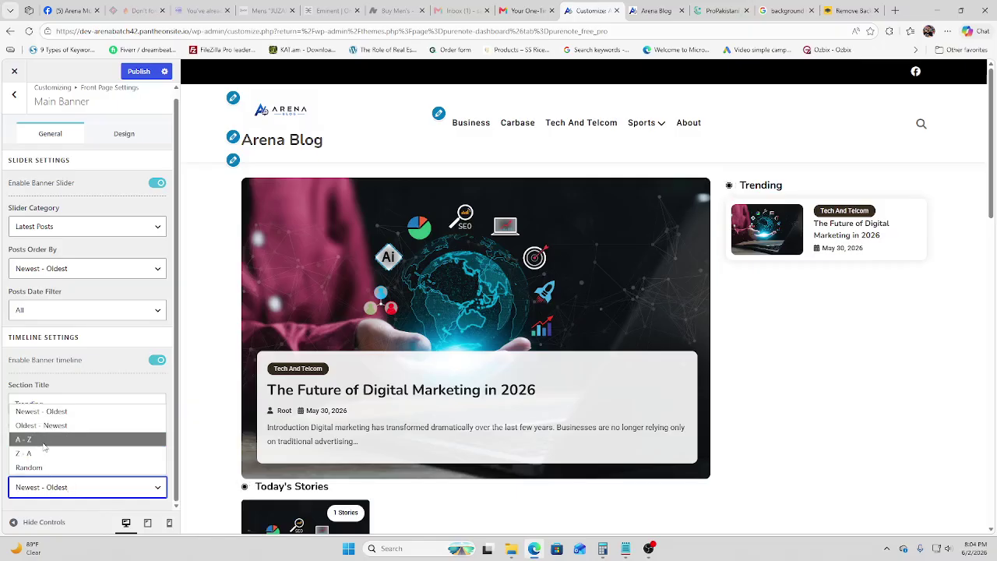
click(52, 388)
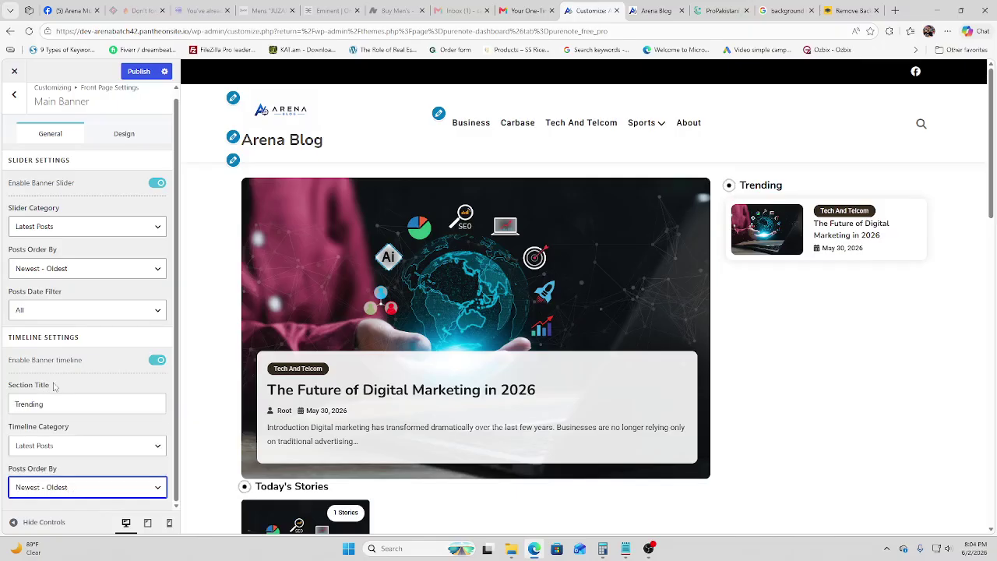
- Try the Color background type in the Main Banner's design options, set it back to None, and leave the section
click(117, 134)
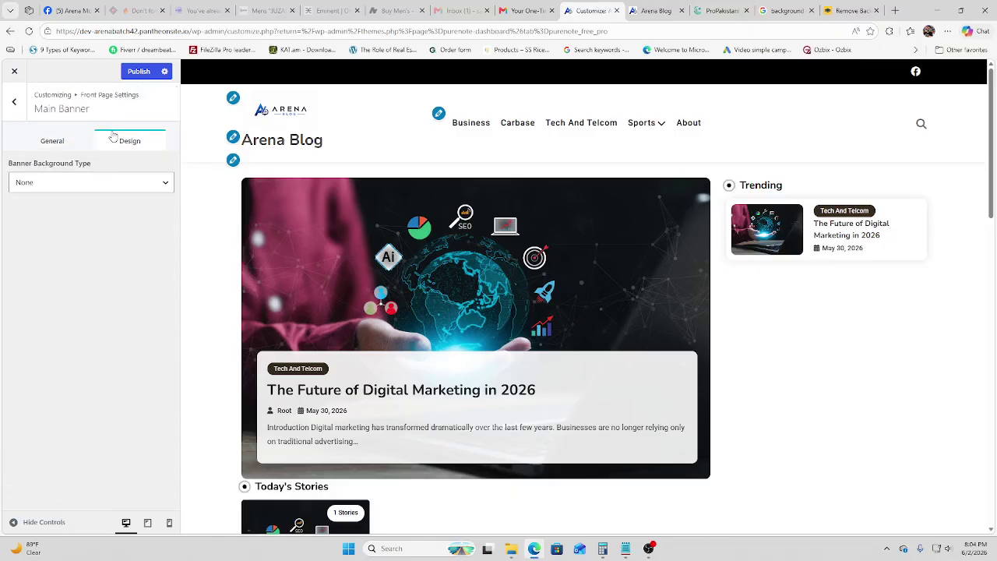
click(80, 183)
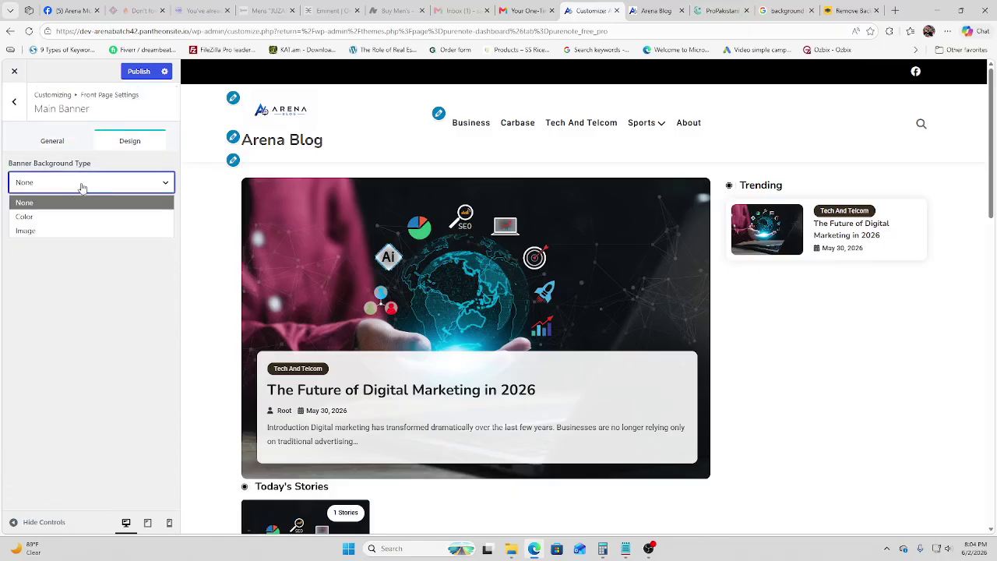
click(62, 218)
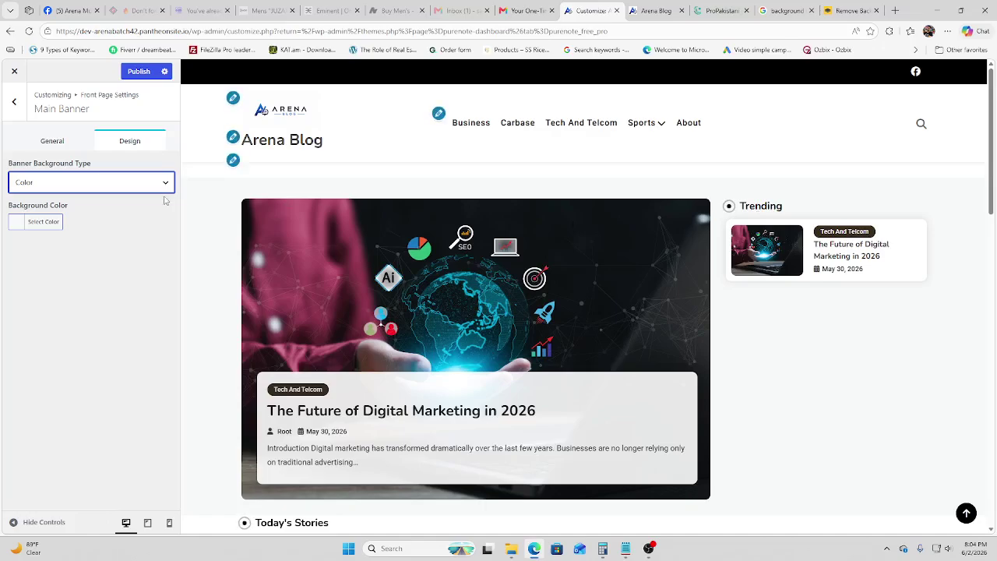
click(88, 182)
click(42, 202)
click(14, 101)
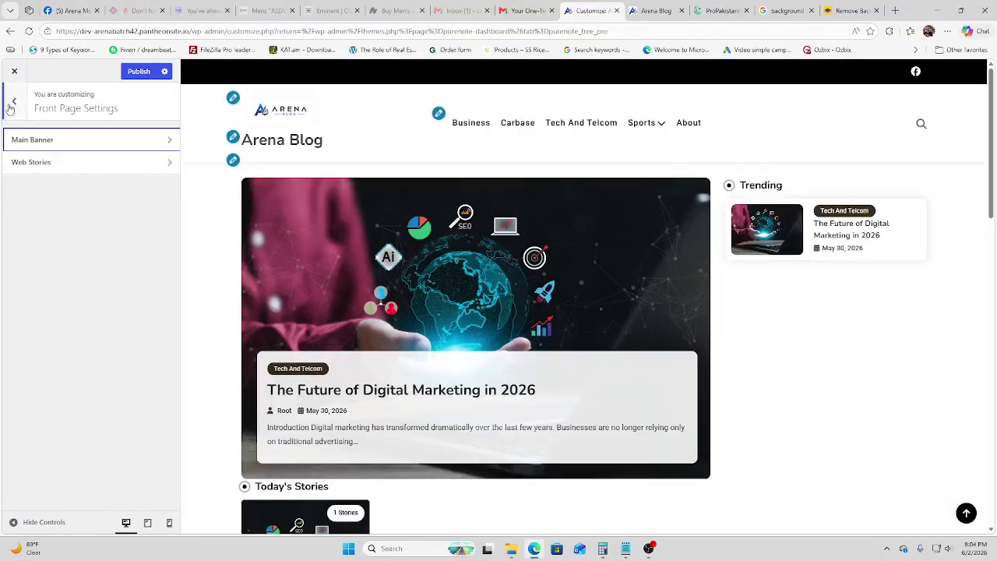
- Disable the Web Stories section in Front Page Settings and check the resulting home page layout in the preview
click(49, 165)
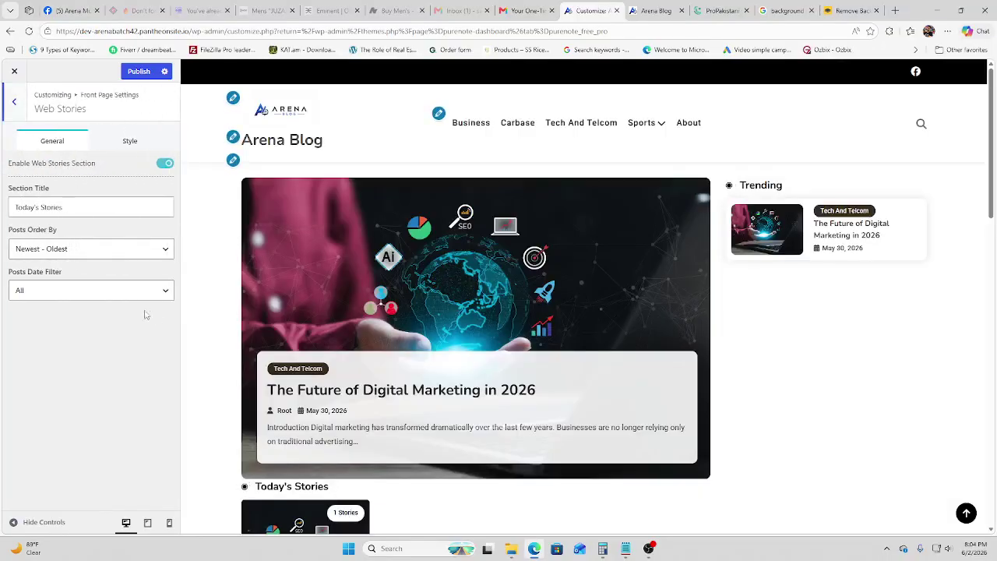
scroll(341, 347, down, 2)
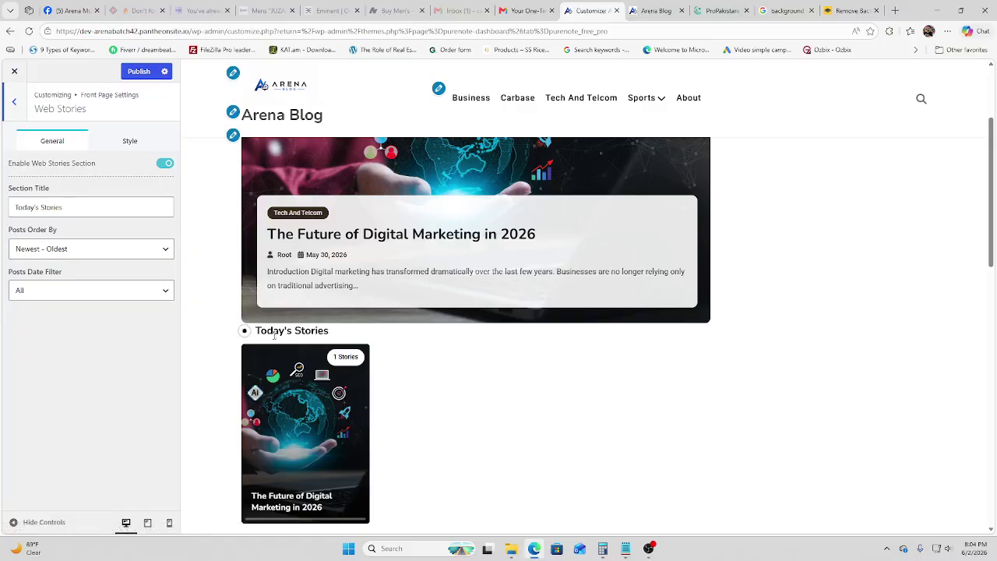
scroll(292, 334, down, 1)
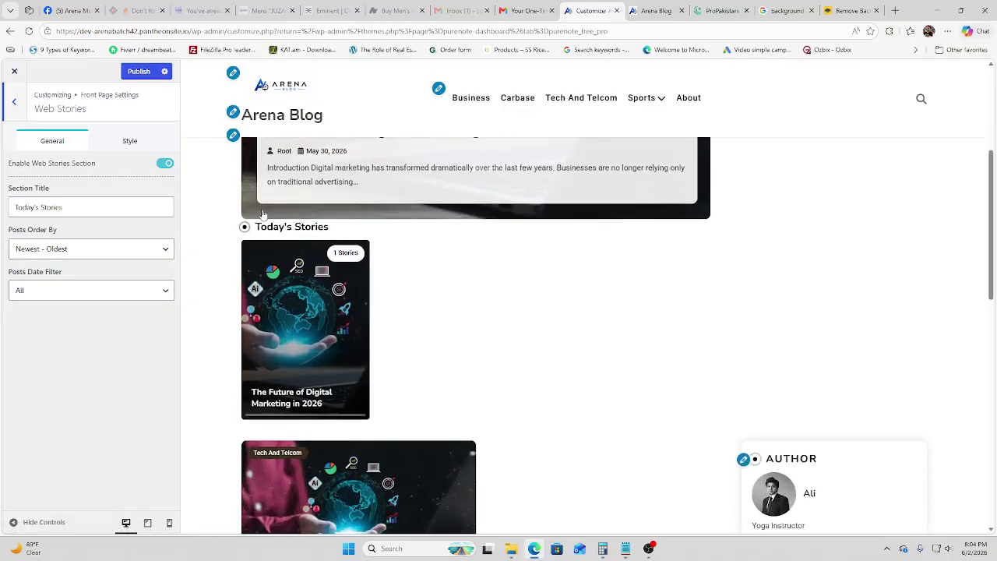
click(164, 163)
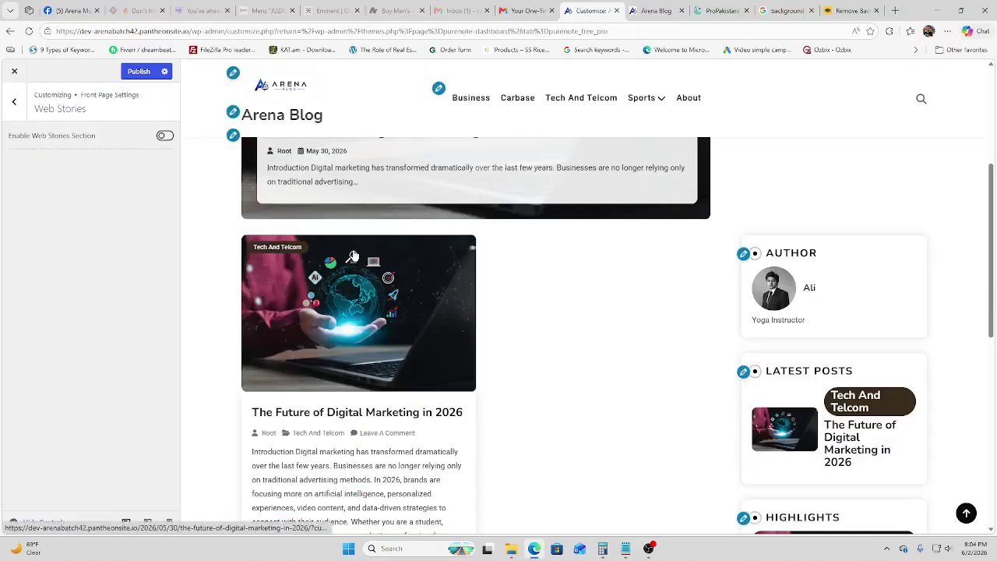
scroll(405, 312, up, 3)
scroll(416, 343, down, 5)
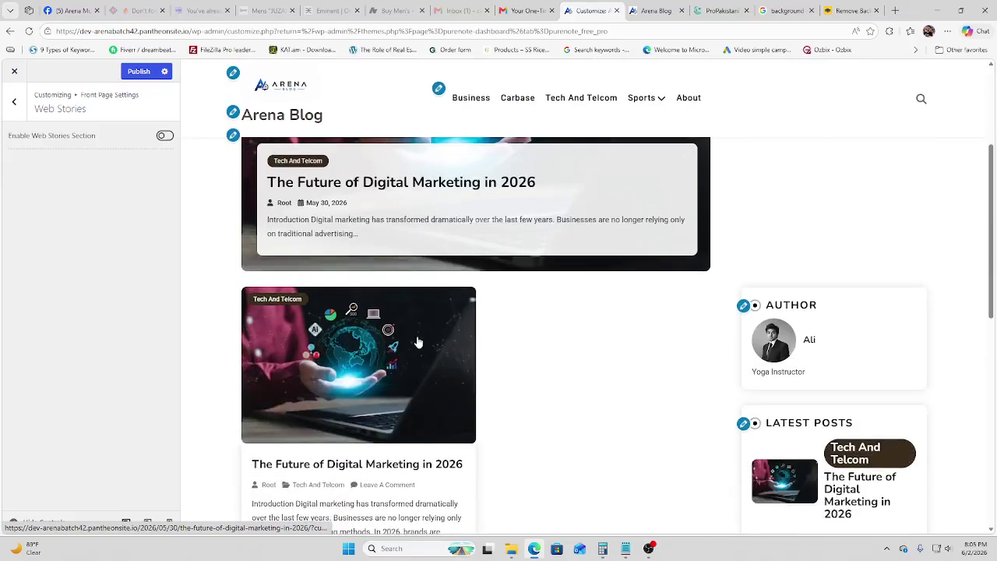
scroll(545, 374, up, 5)
scroll(754, 400, down, 5)
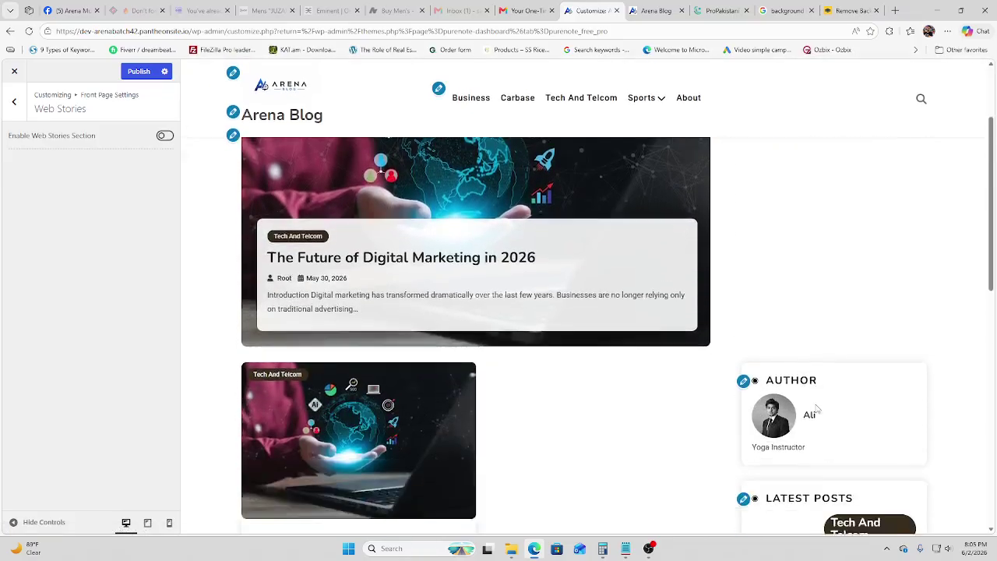
scroll(818, 408, up, 5)
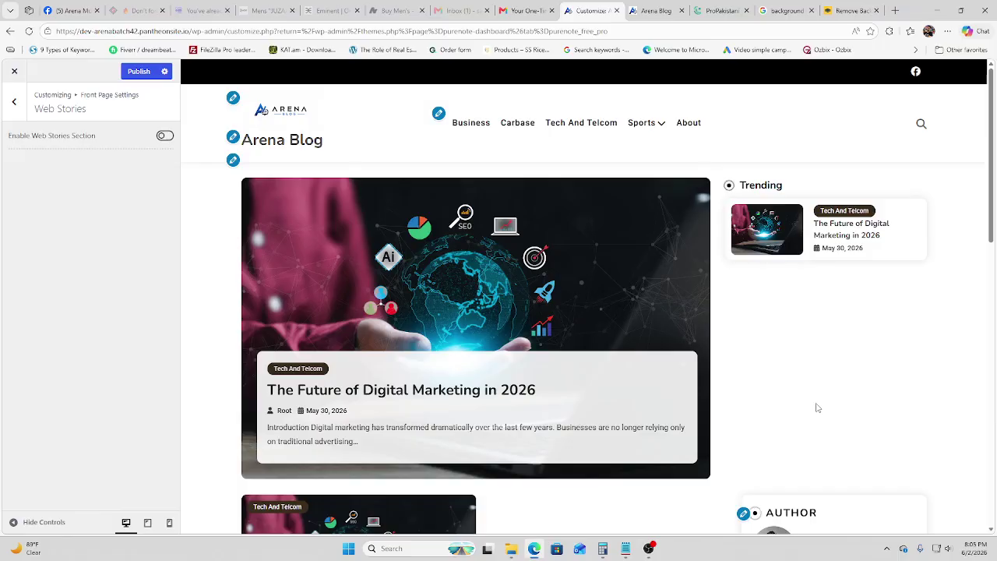
scroll(818, 407, down, 3)
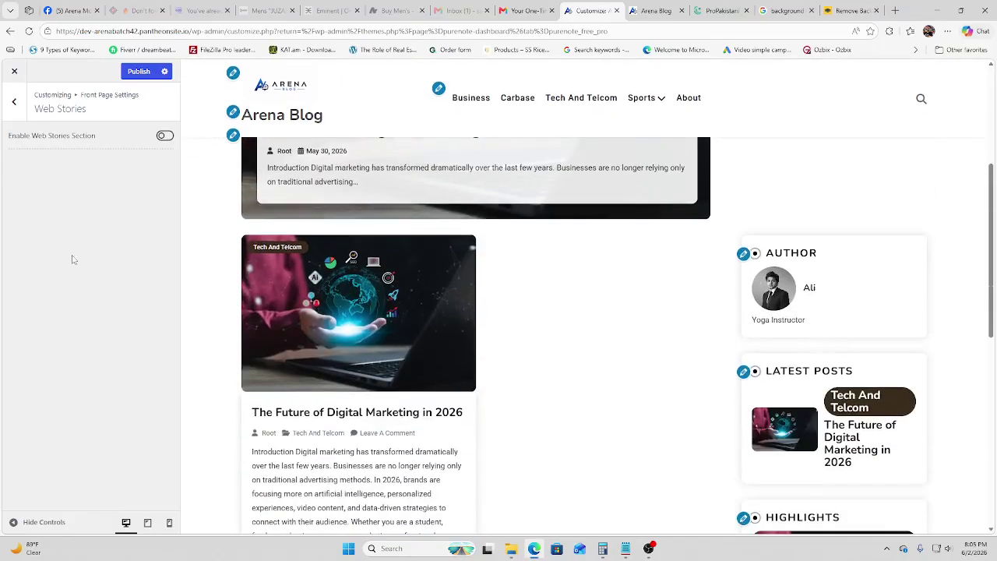
- Look over the sections available in Inner Page Settings and return to the main Customizer sections
click(14, 101)
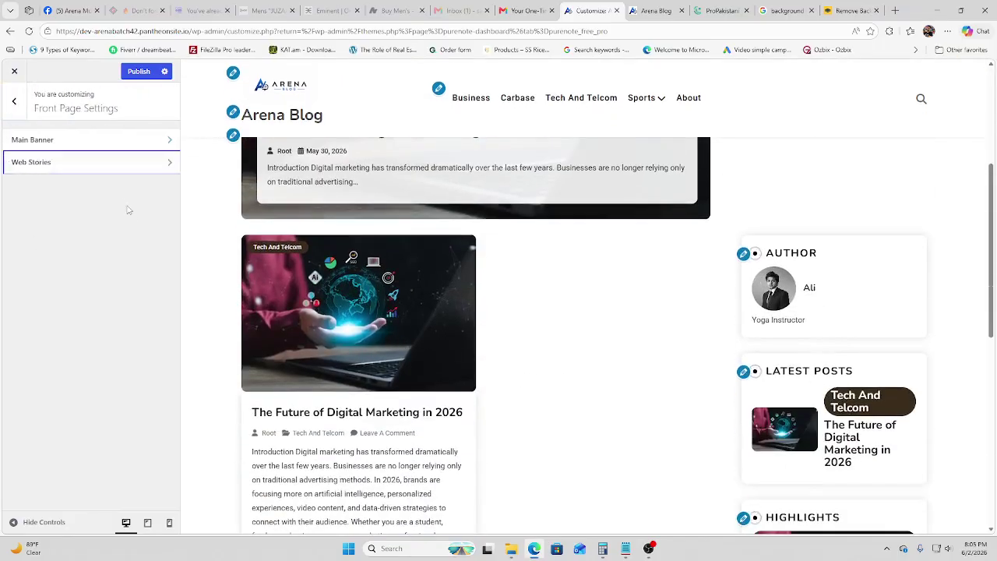
click(21, 111)
click(90, 249)
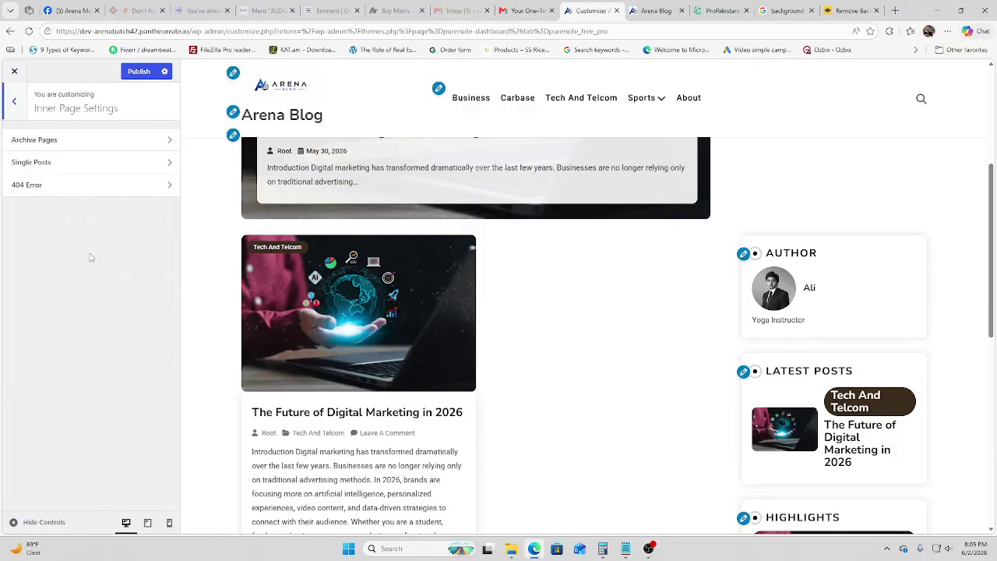
click(14, 114)
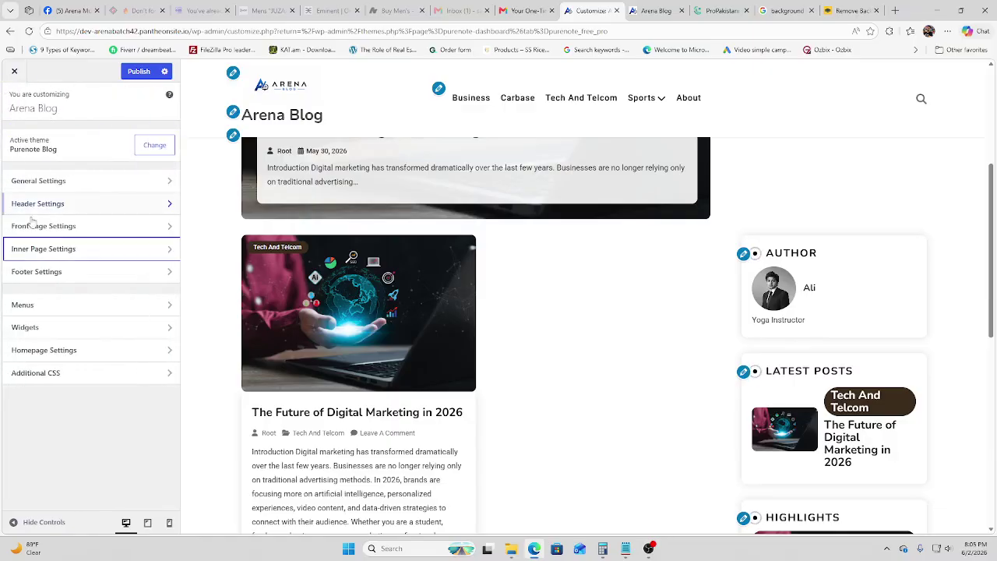
- Change the site name in the footer's Bottom Area copyright content to "arena blog", keeping the {year} placeholder, and return to the main Customizer sections
click(49, 270)
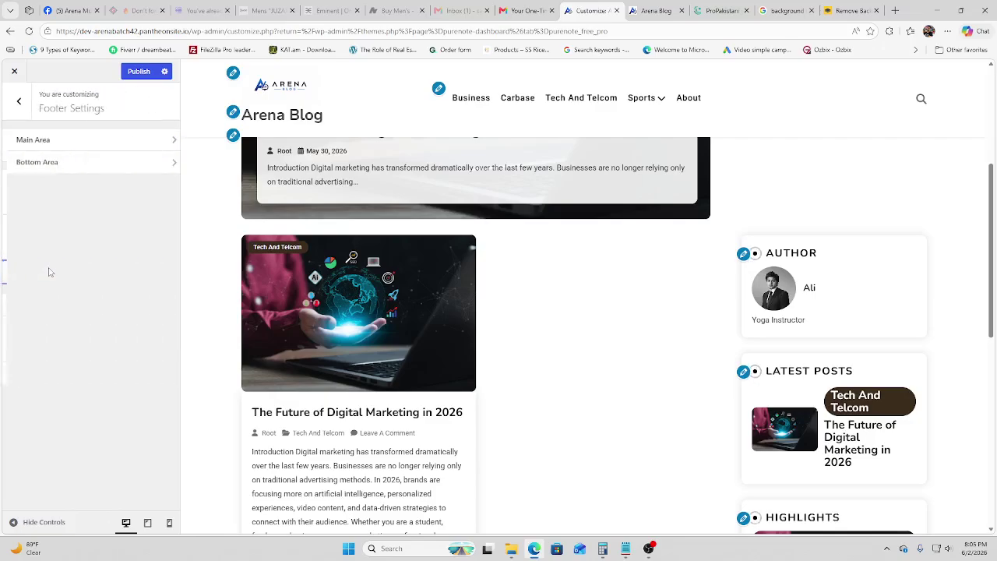
click(67, 163)
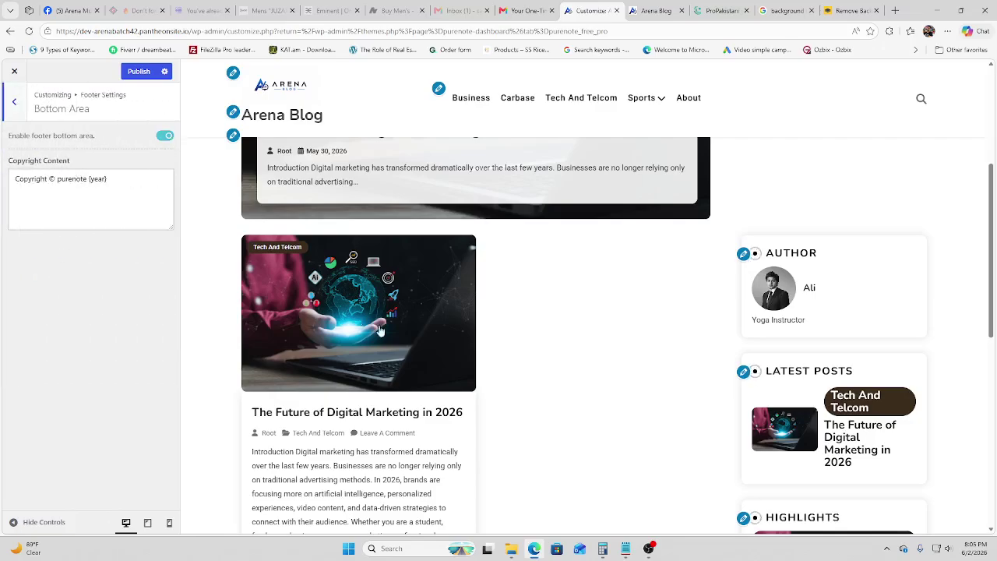
scroll(381, 331, down, 5)
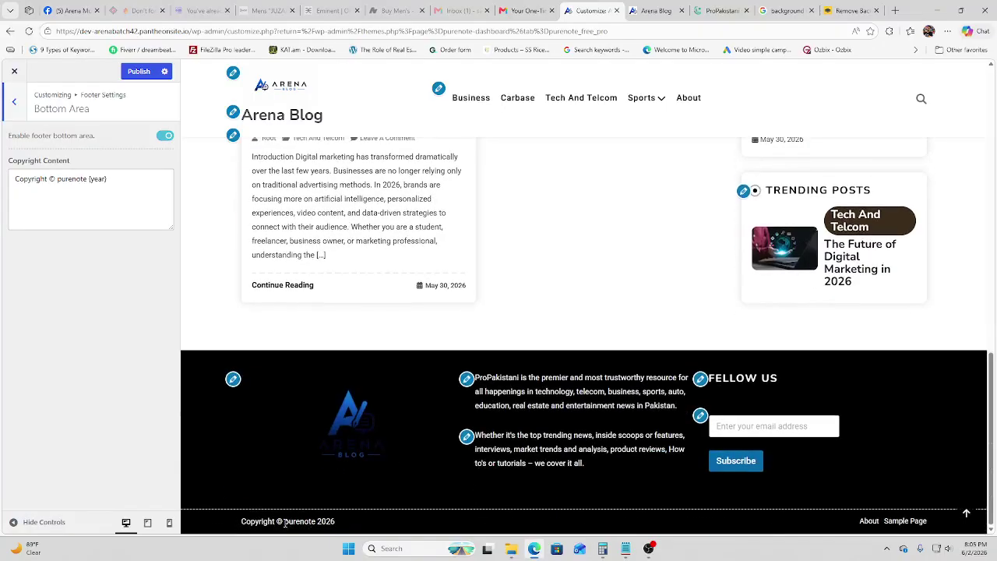
click(62, 179)
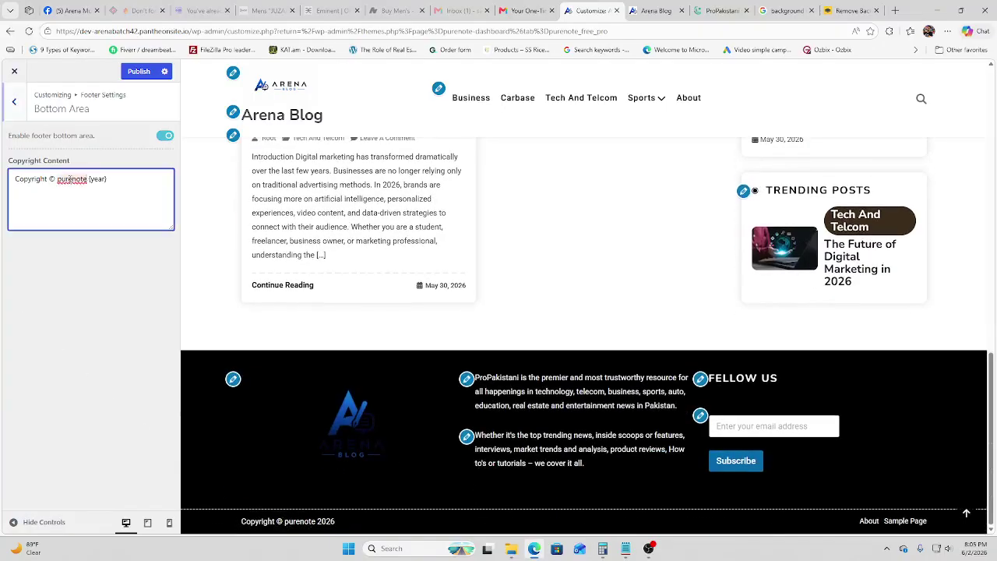
double_click(70, 179)
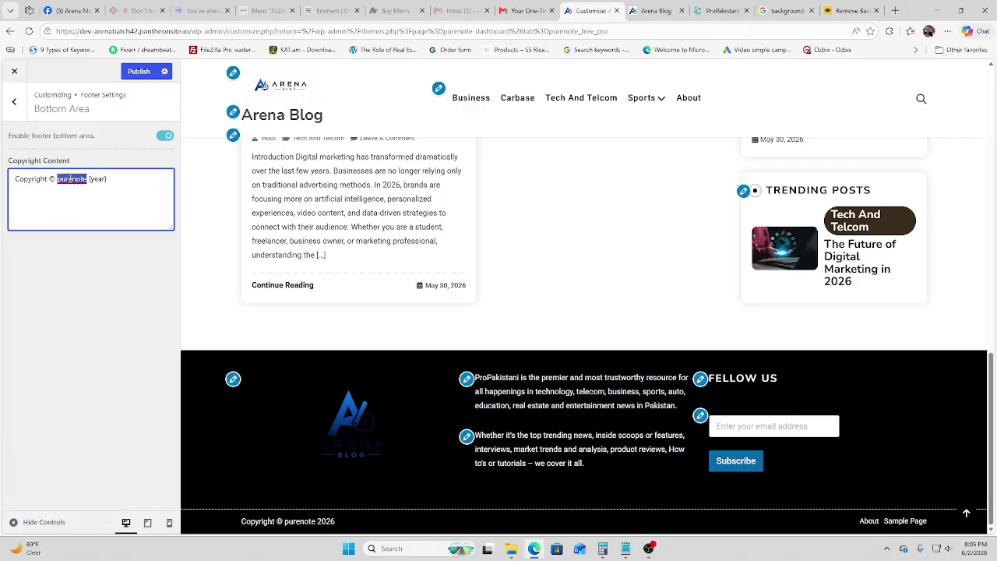
key(BackSpace)
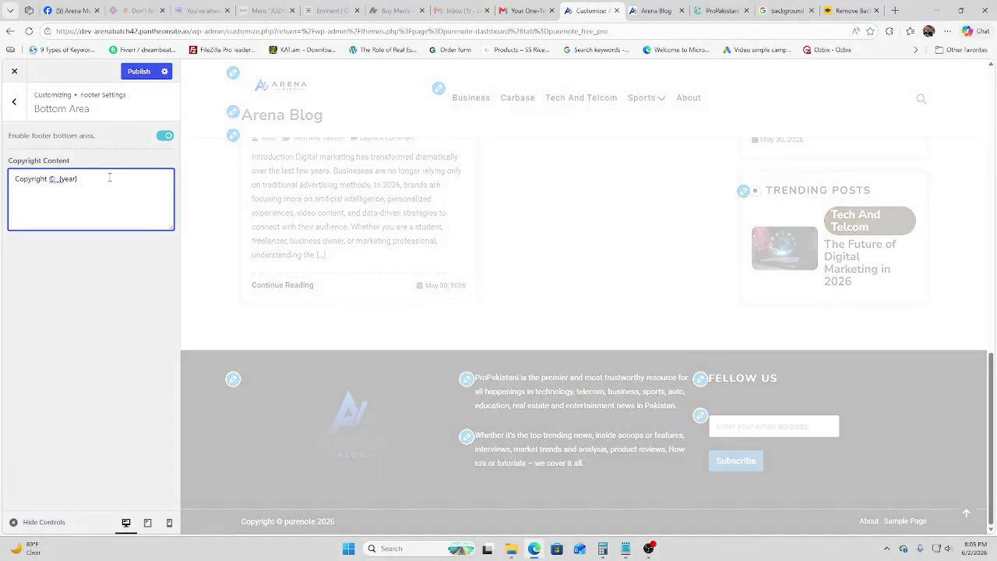
text(arena blog)
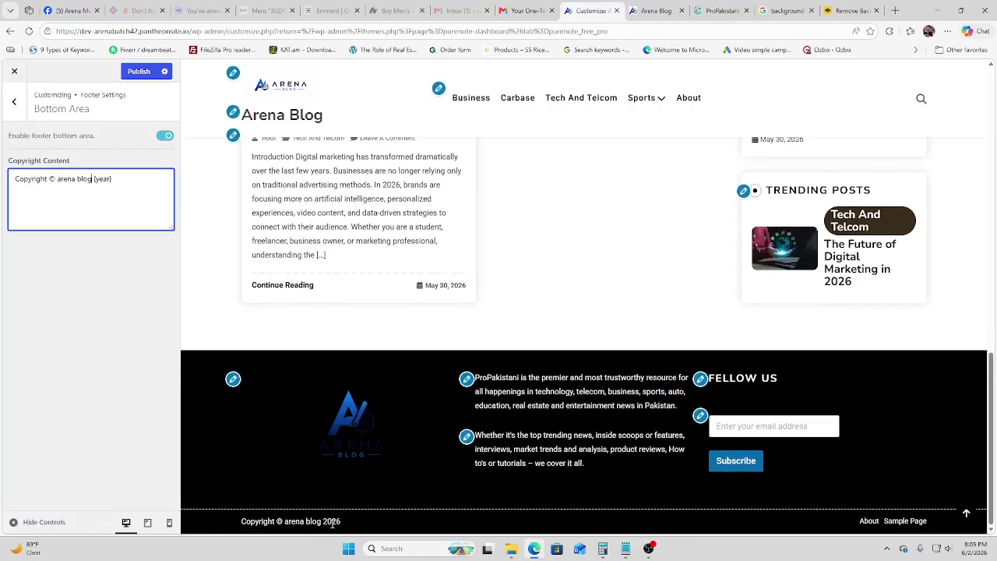
click(14, 101)
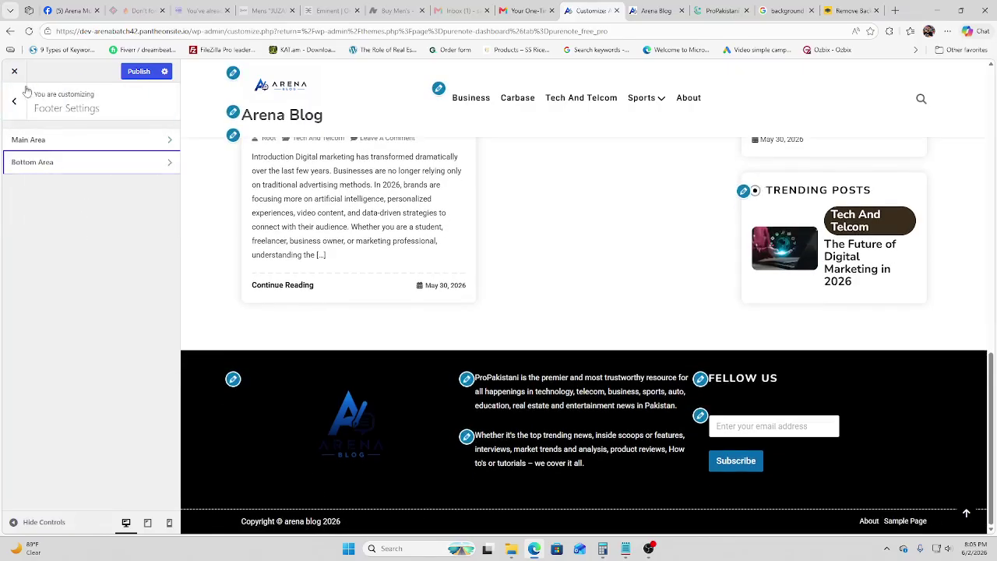
click(22, 110)
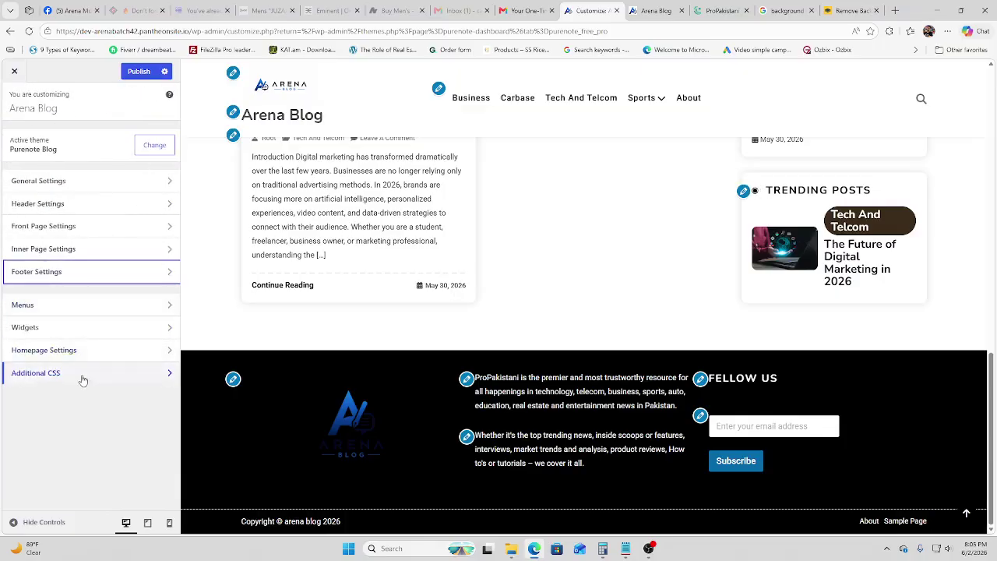
- Look over the Menus section, publish the Customizer changes and review the home page preview
click(60, 315)
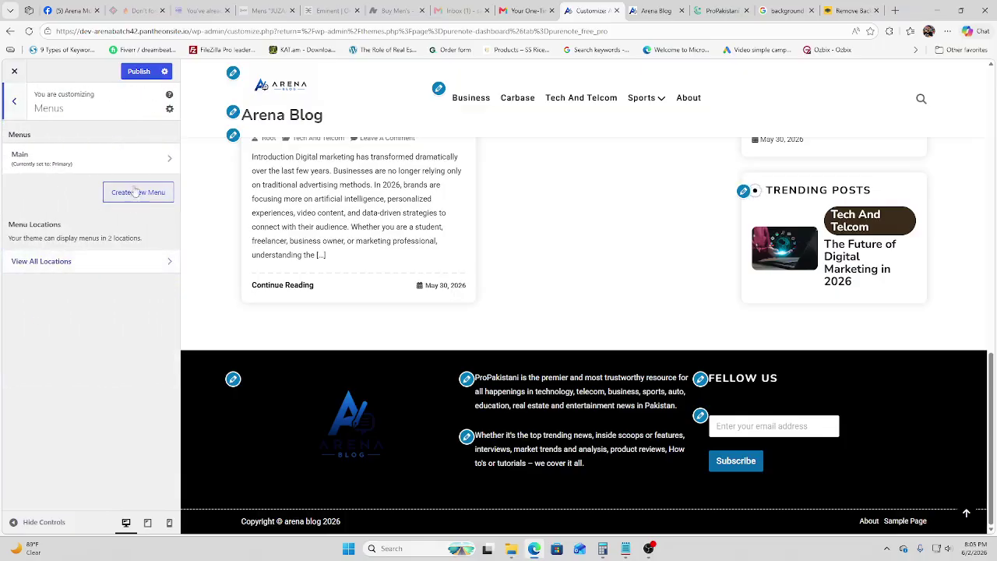
click(22, 109)
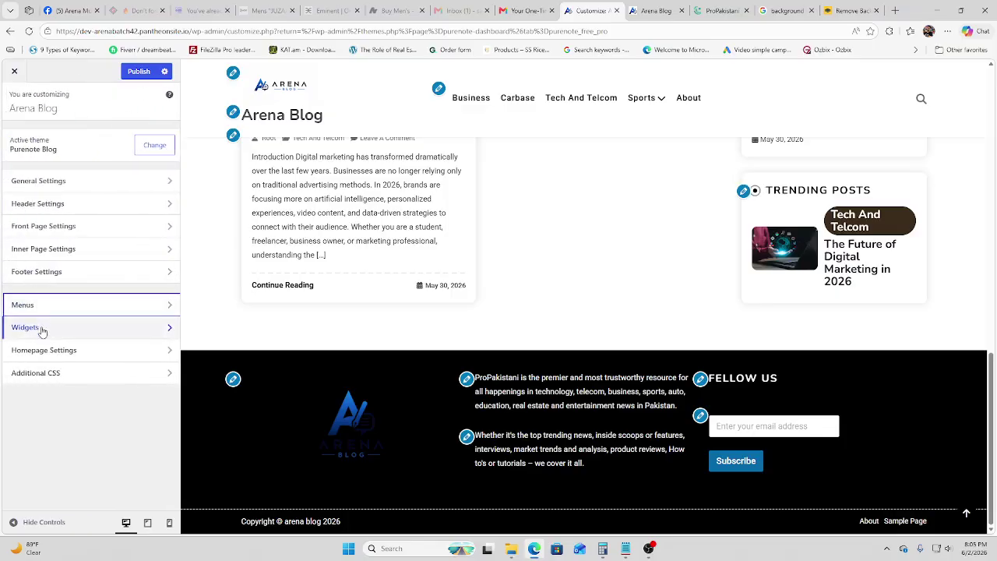
click(137, 71)
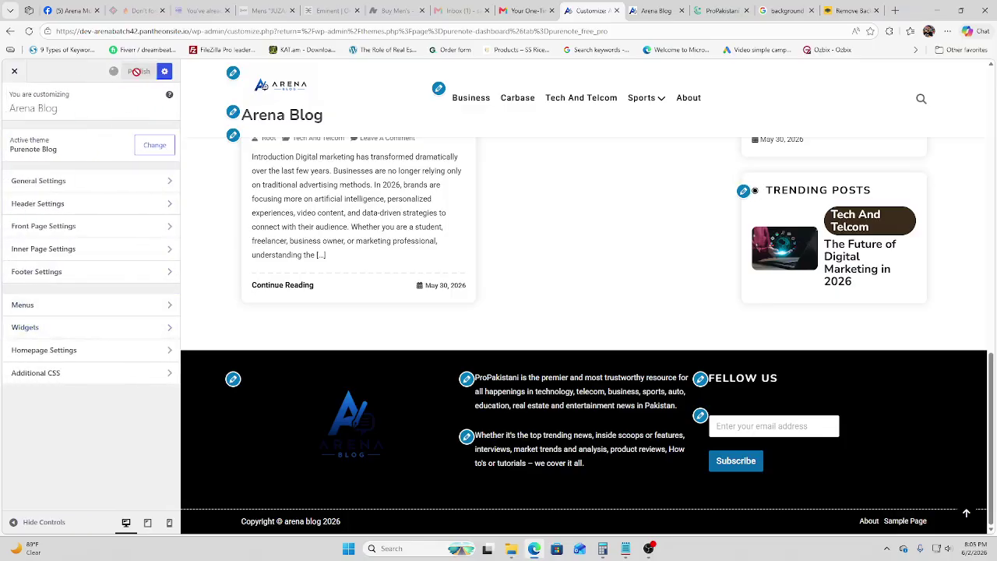
scroll(553, 402, up, 10)
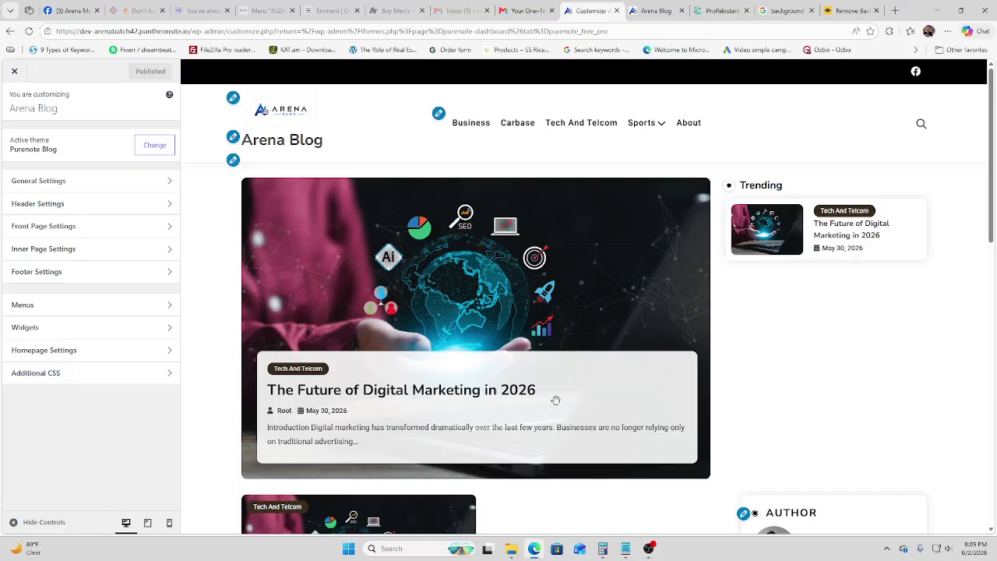
click(648, 549)
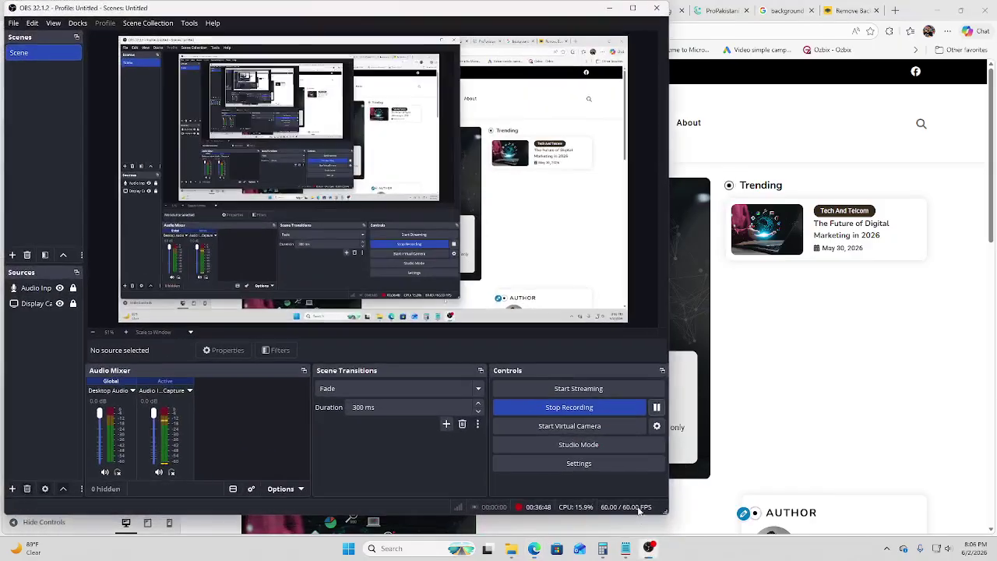